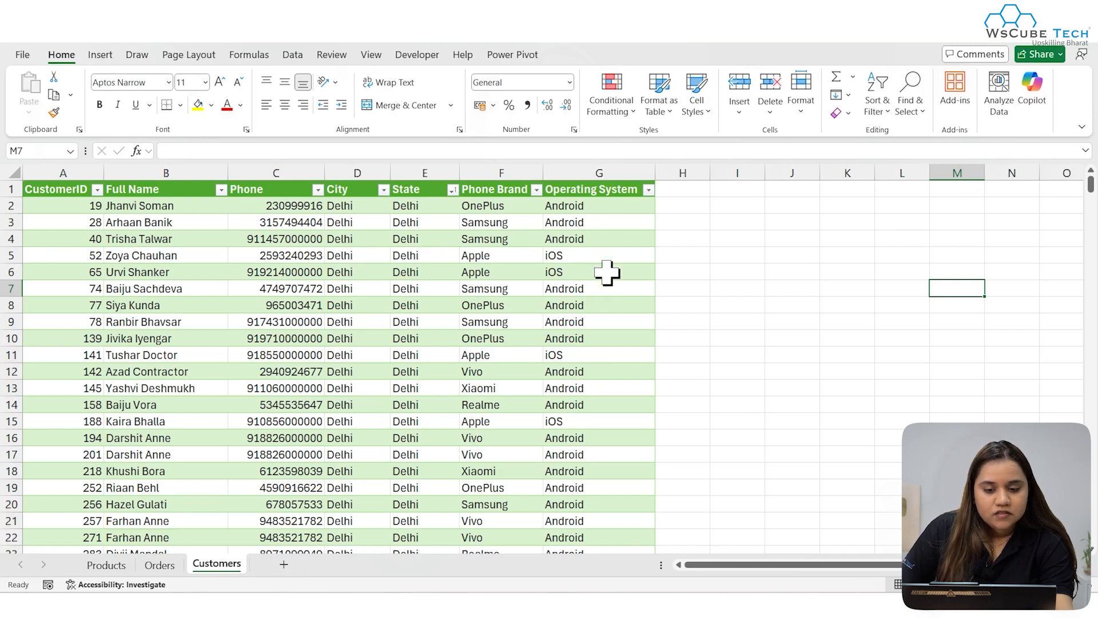
- Add a new worksheet after the Customers sheet and name it Pivots
click(155, 566)
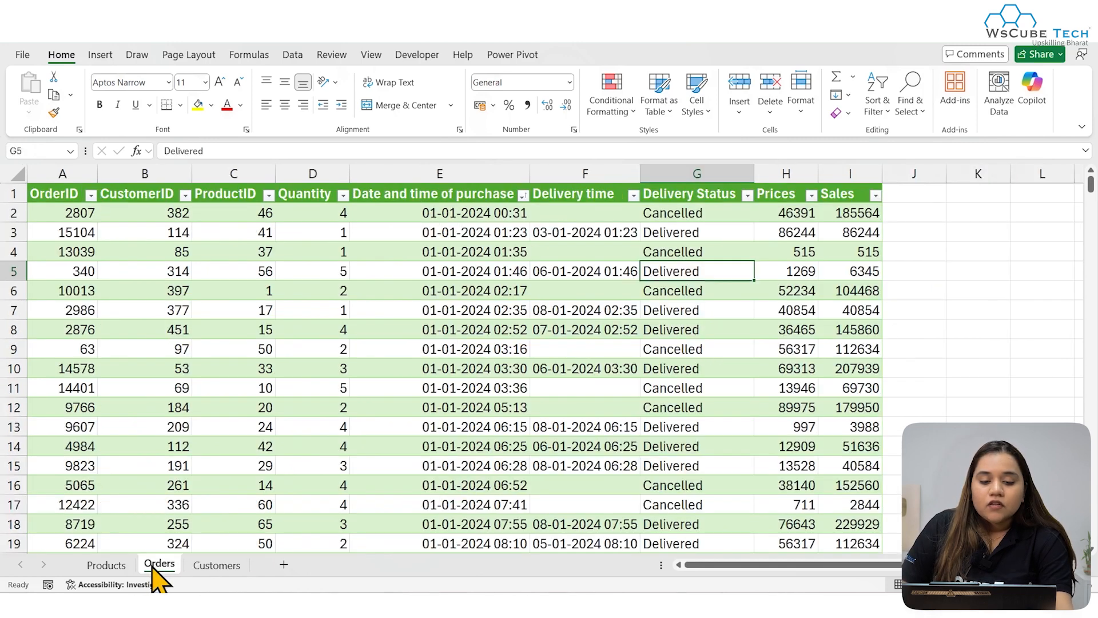
click(108, 568)
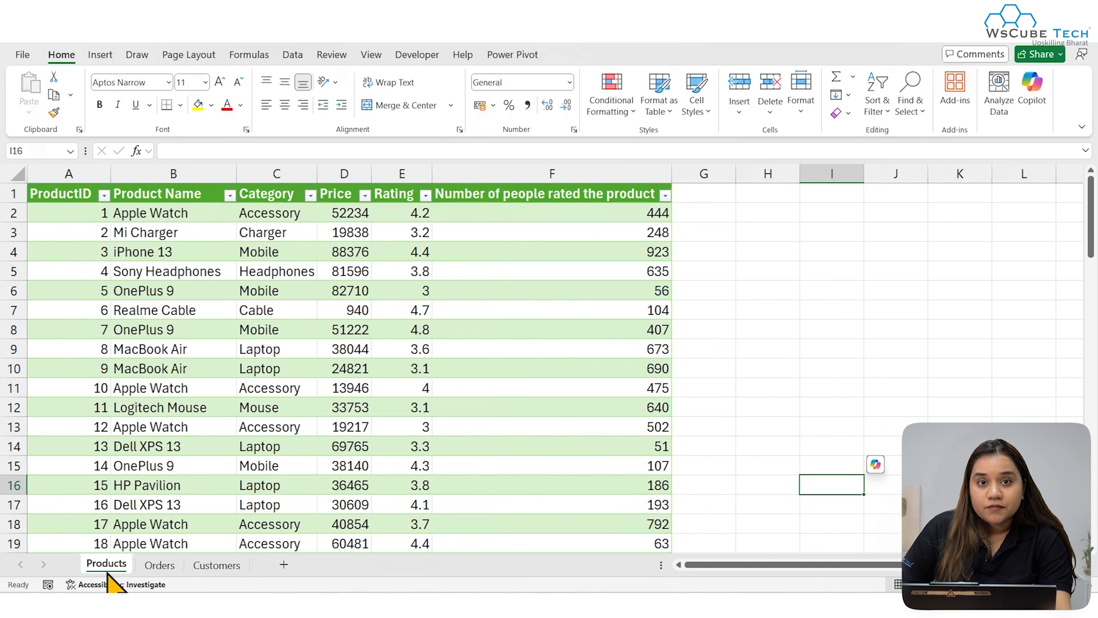
click(216, 566)
click(284, 565)
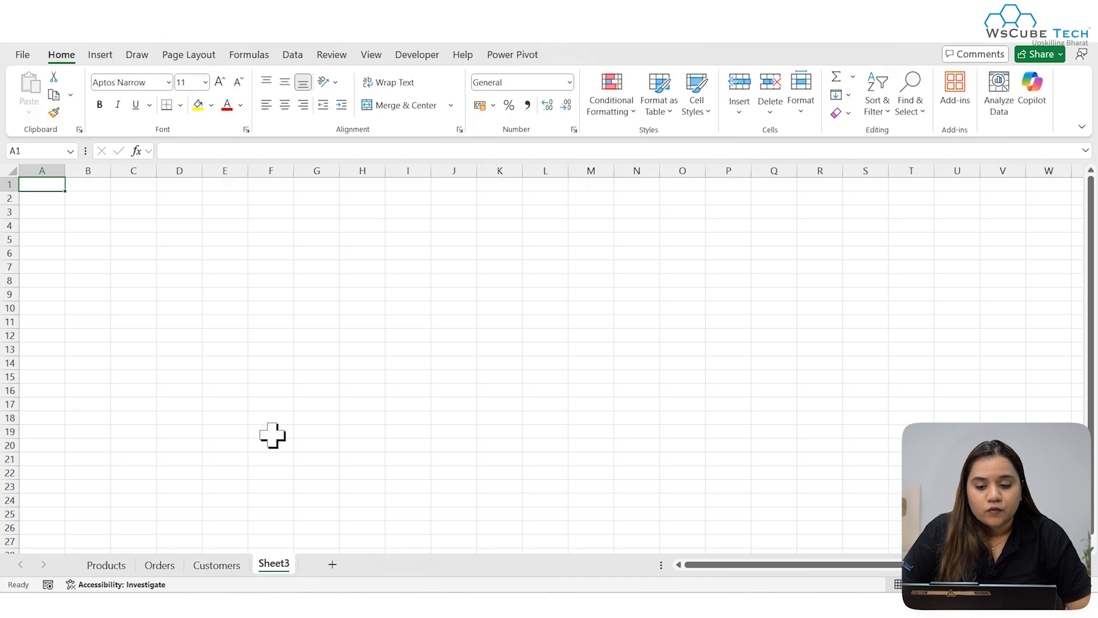
click(1057, 585)
click(1057, 584)
click(1057, 584)
click(1057, 584)
double_click(274, 563)
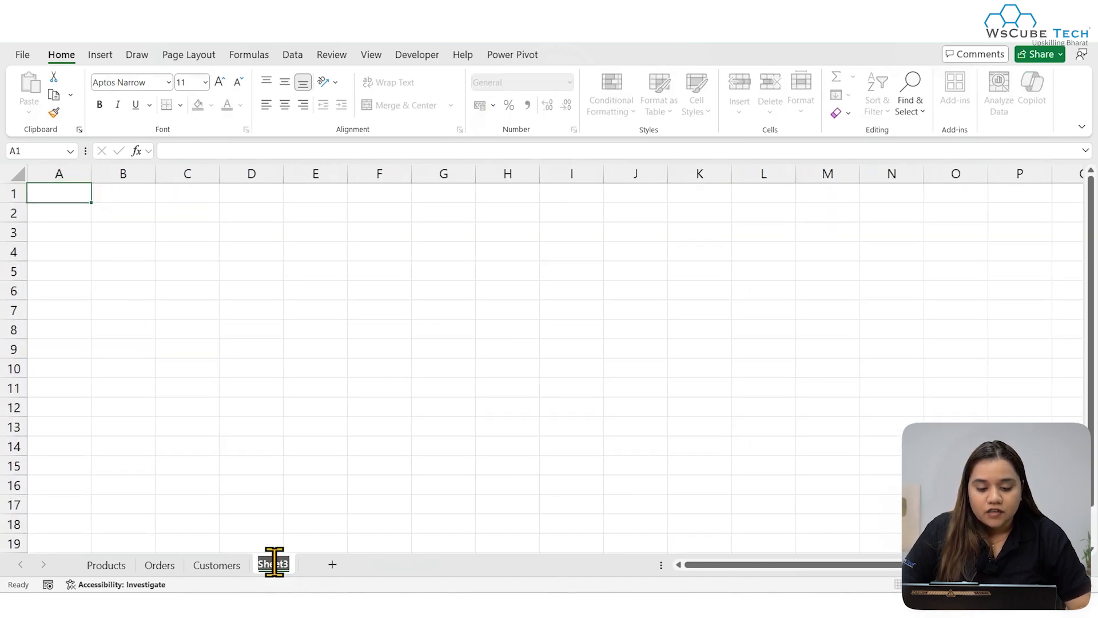
text(Pivots)
key(Return)
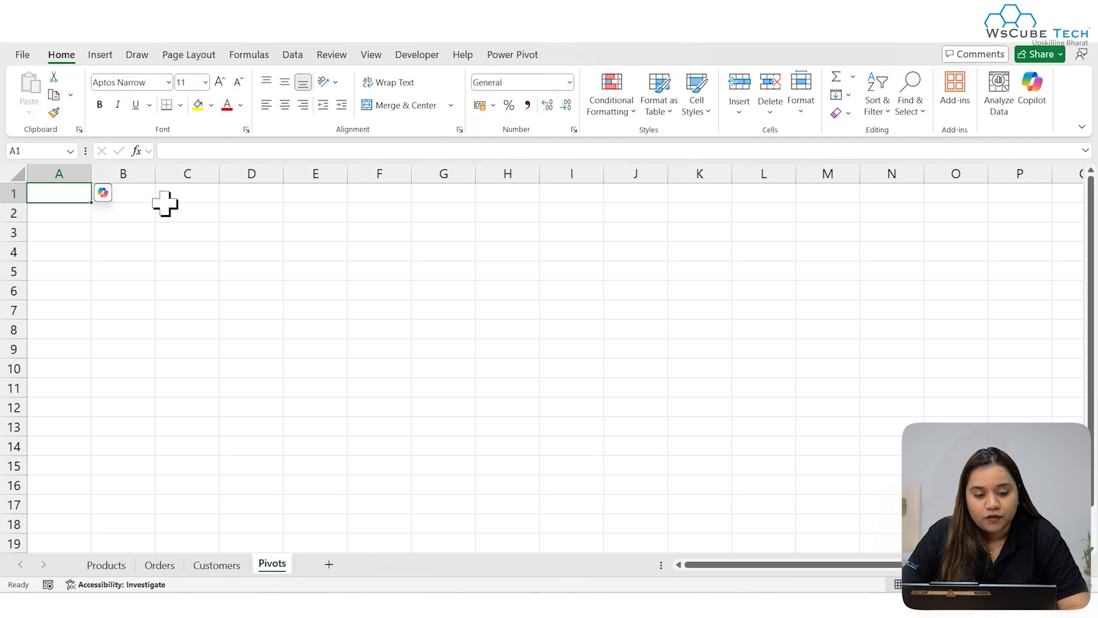
- Examine the Products sheet and the relationships between the Products, Orders and Customers tables in the Power Pivot data model's diagram view
click(108, 566)
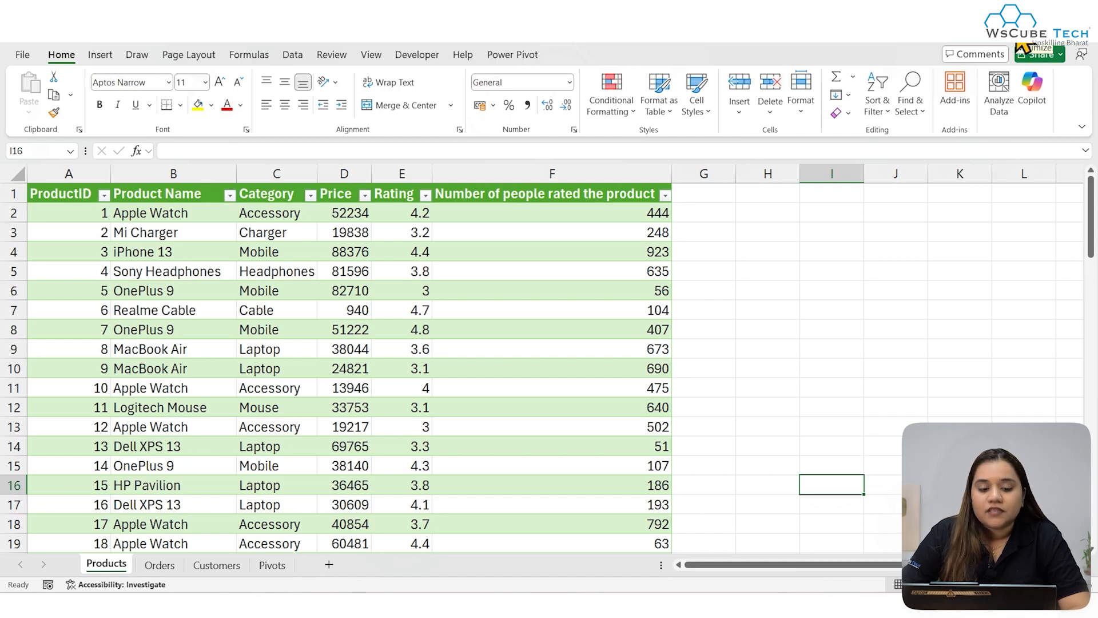
scroll(313, 389, down, 4)
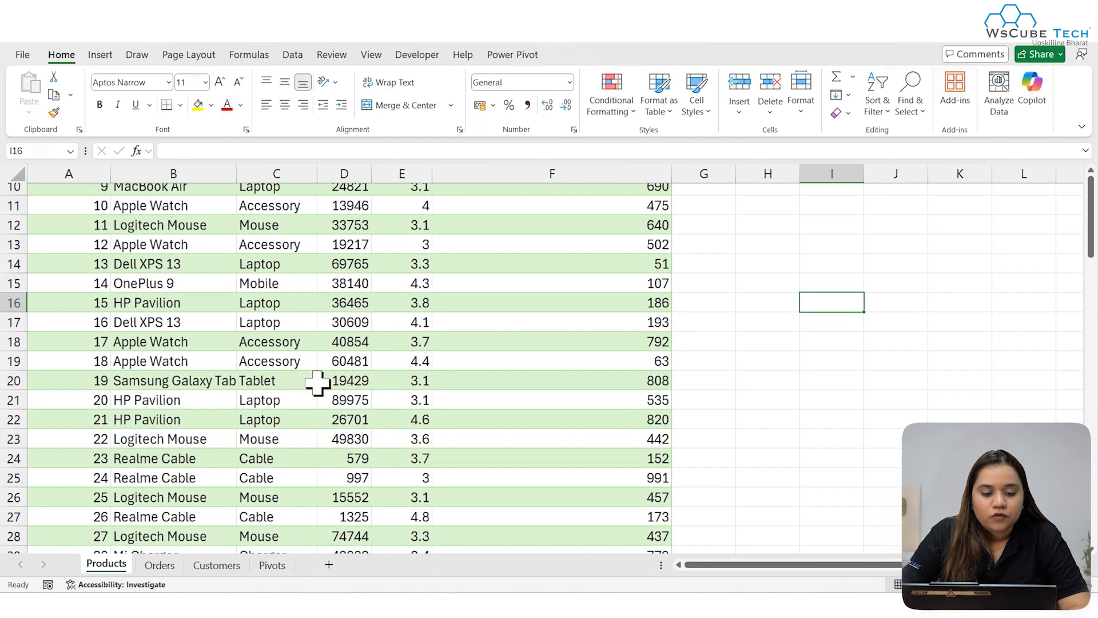
scroll(314, 385, up, 4)
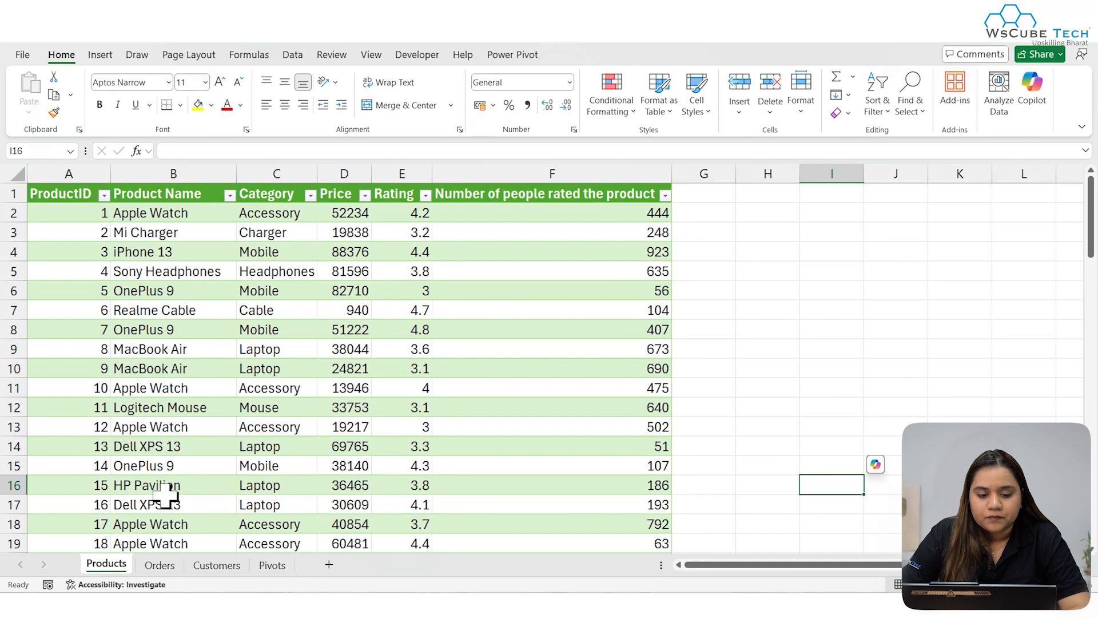
click(269, 567)
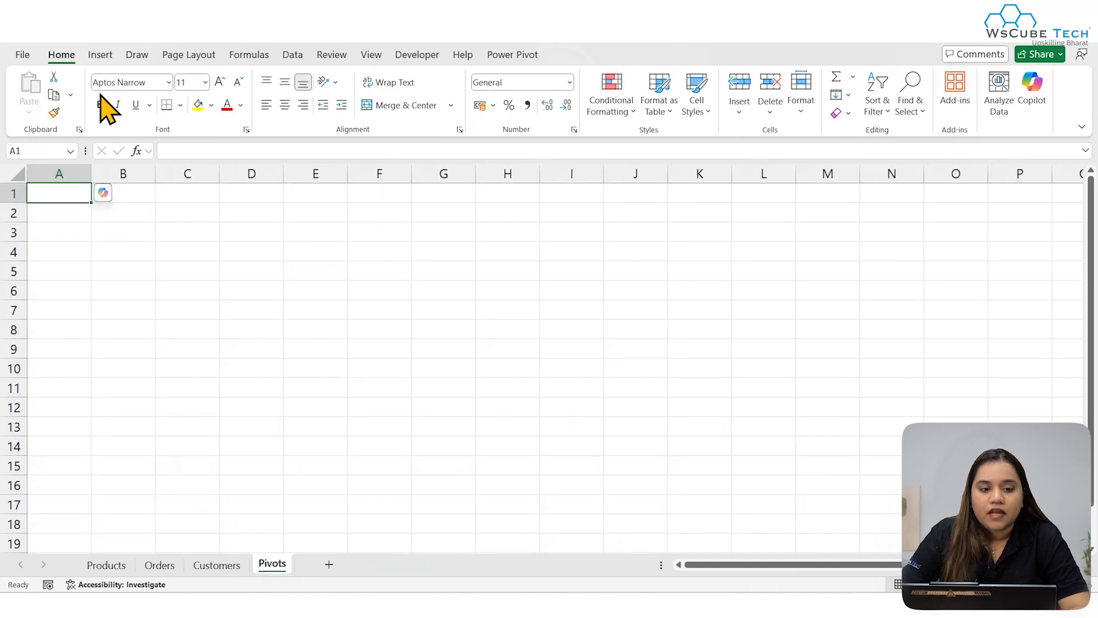
click(100, 54)
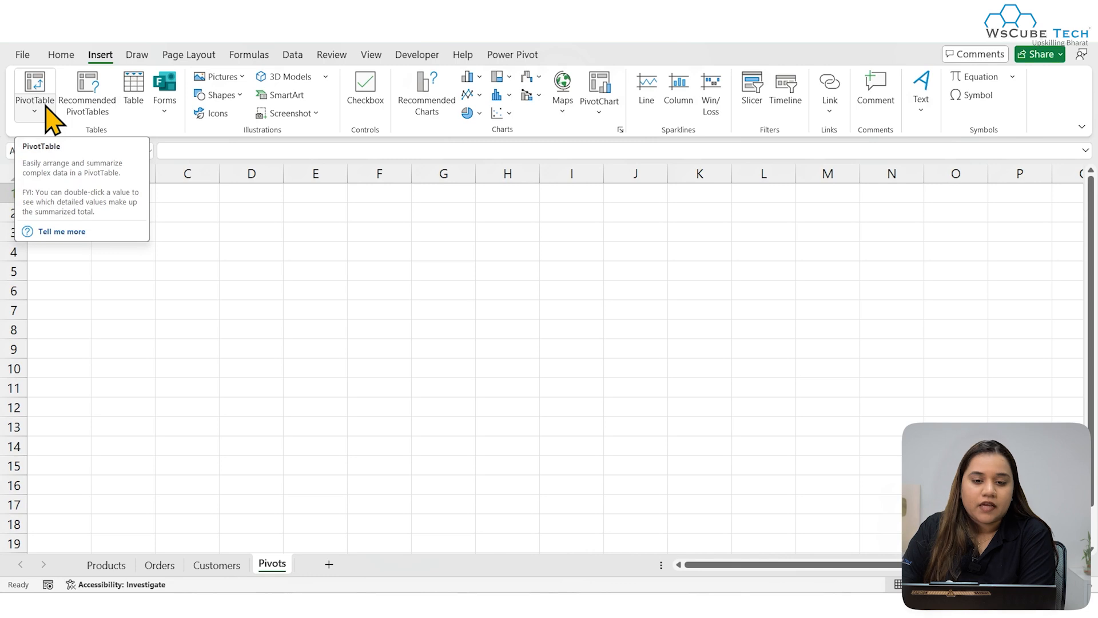
click(517, 55)
click(28, 96)
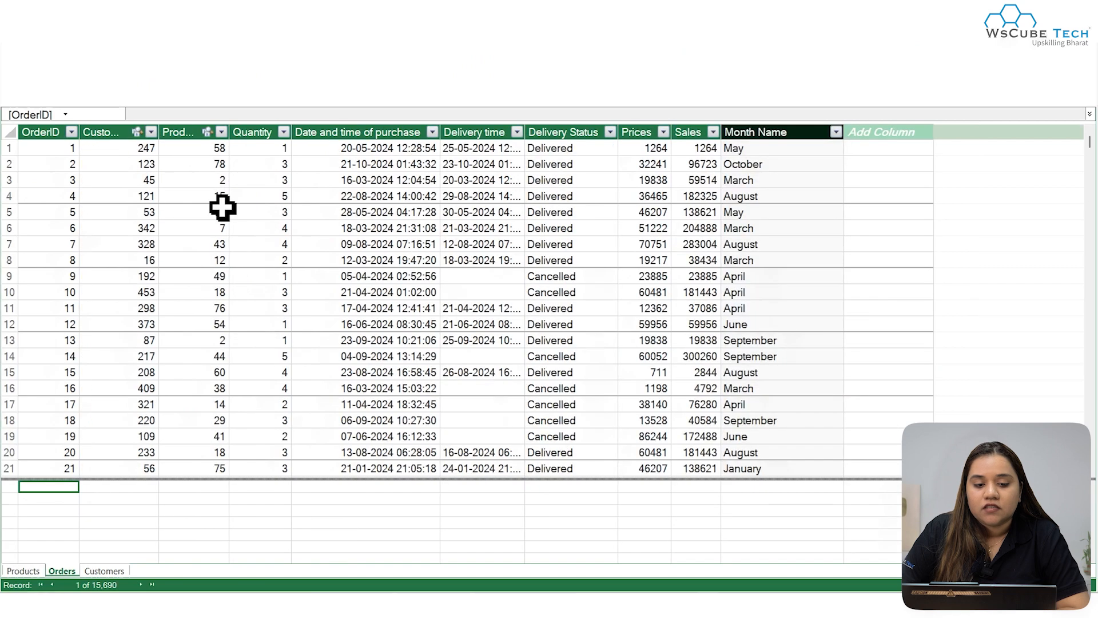
click(703, 86)
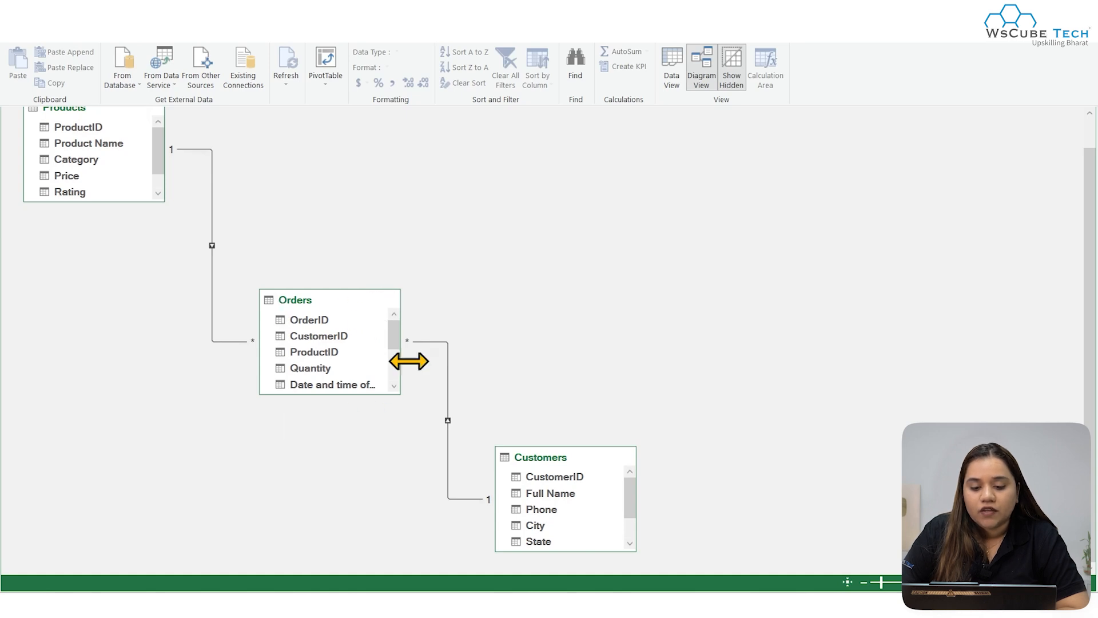
scroll(221, 366, up, 1)
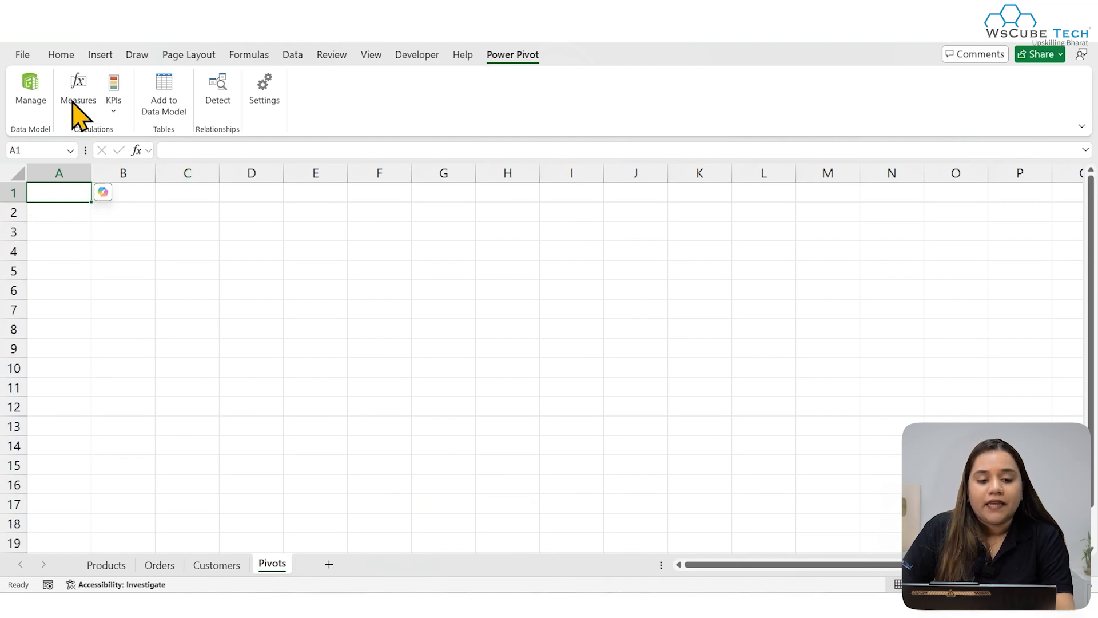
- Insert a PivotTable from the data model into the existing Pivots worksheet at cell A1
click(100, 55)
click(34, 108)
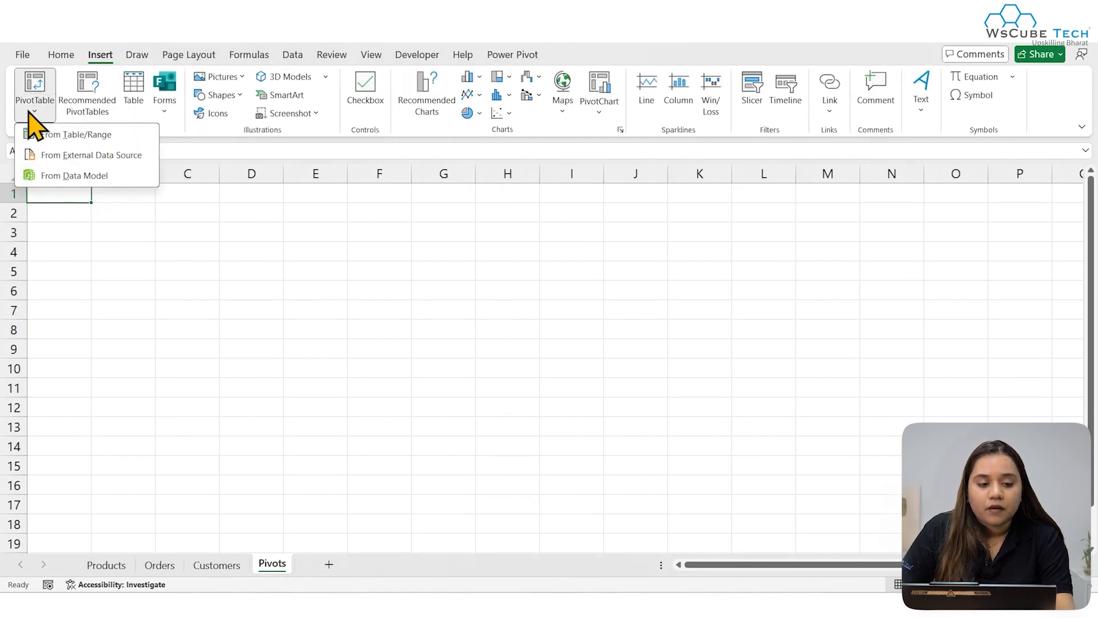
click(70, 175)
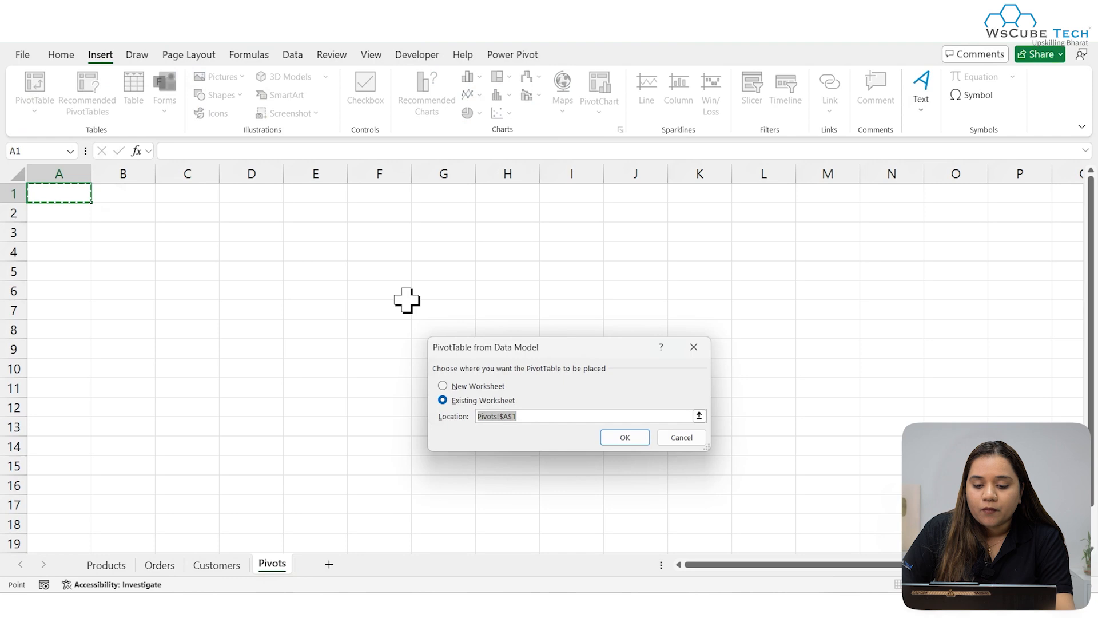
click(625, 438)
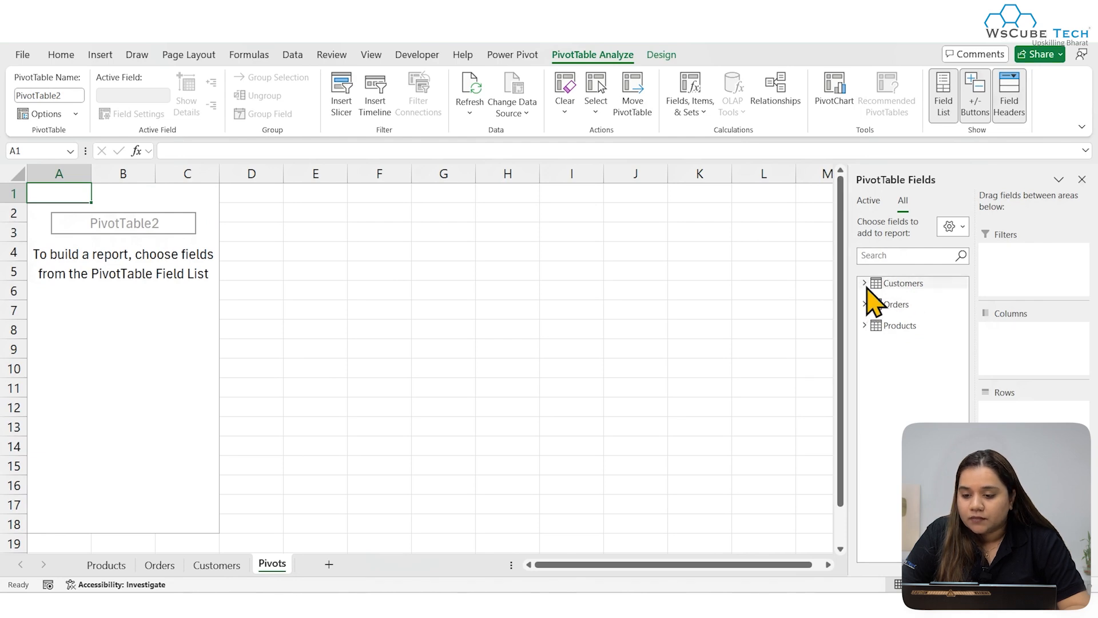
- Add Product Name from the Products table as rows and Sales from the Orders table as summed values
click(865, 325)
click(929, 358)
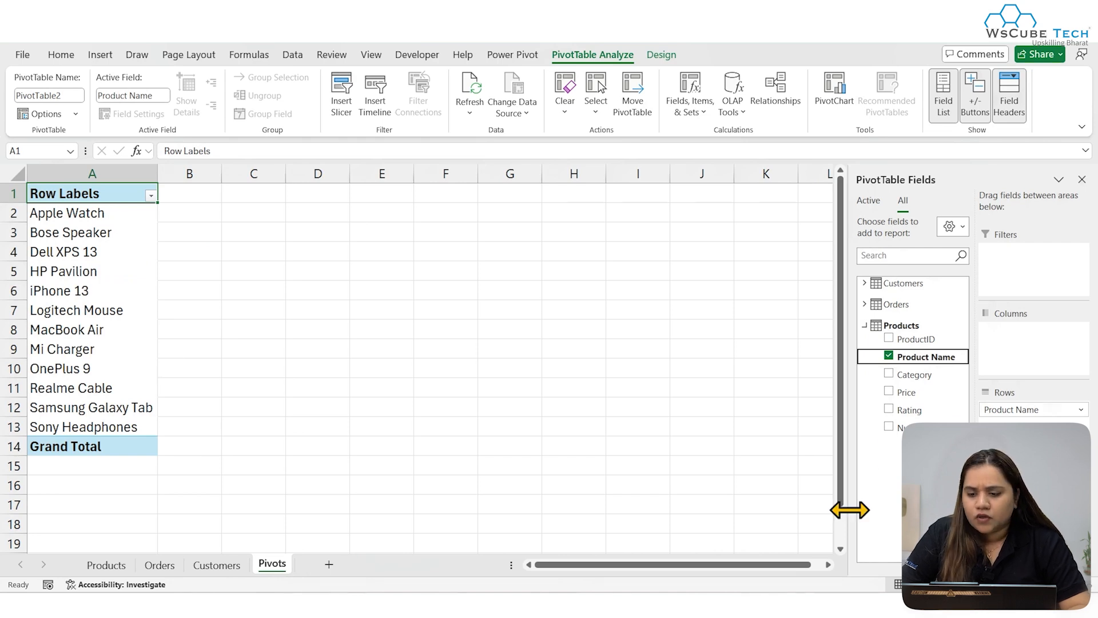
click(866, 326)
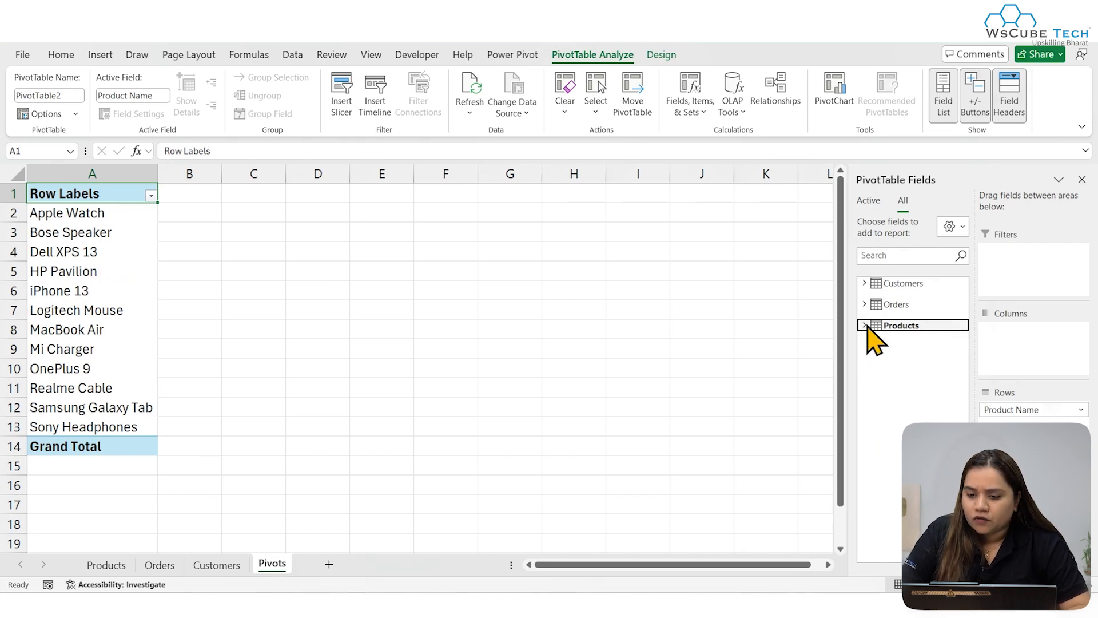
click(865, 304)
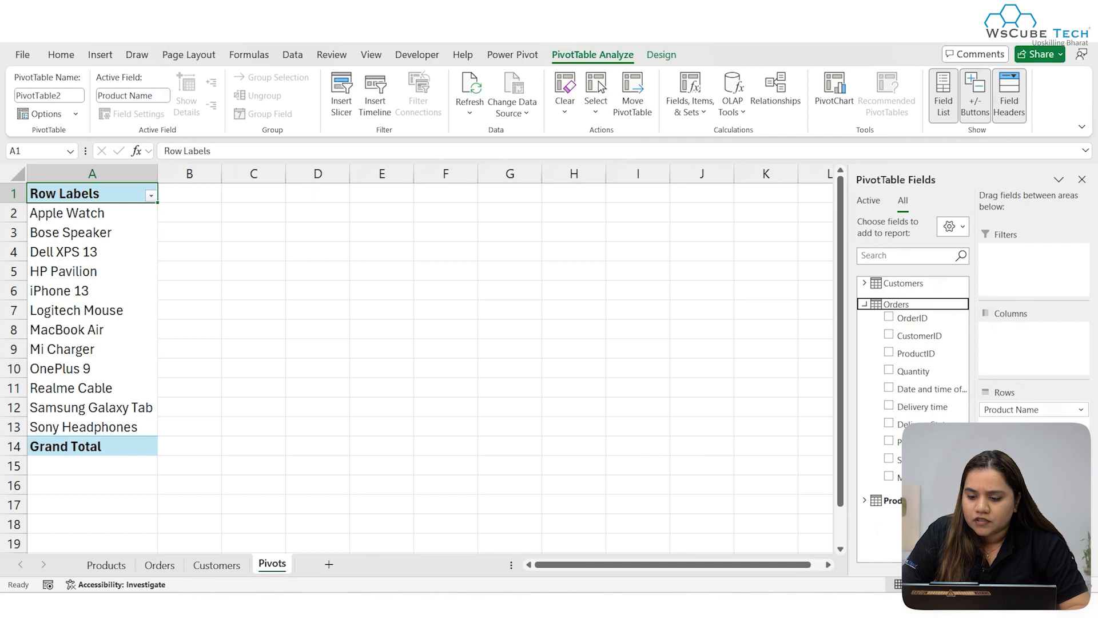
click(888, 458)
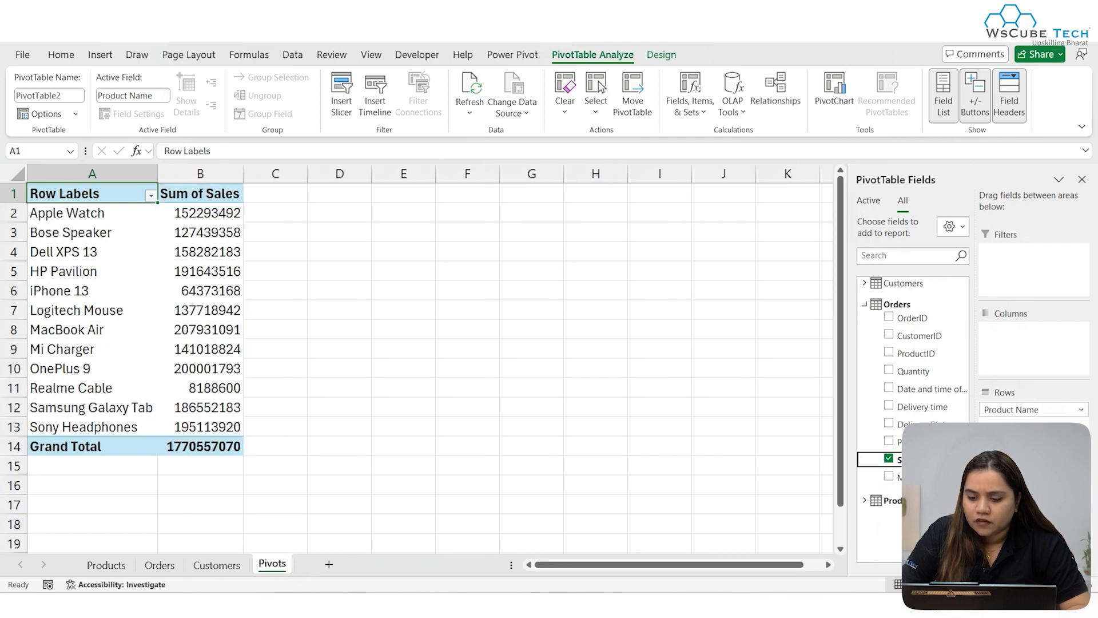
- Format the Sum of Sales values, including the grand total, as Currency
drag(196, 215, 180, 426)
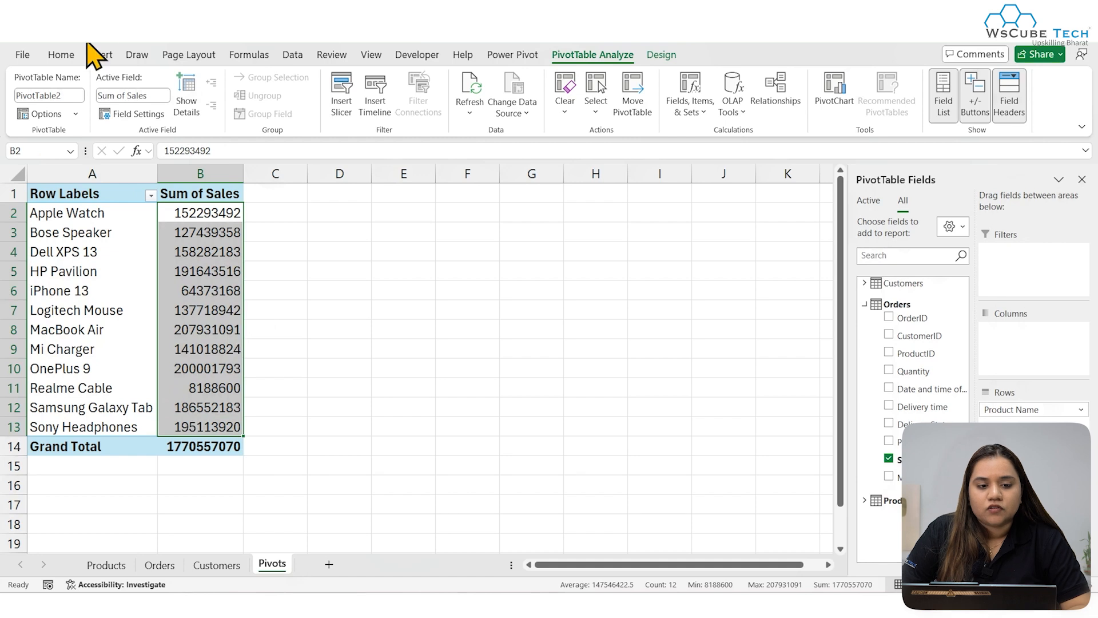
click(62, 55)
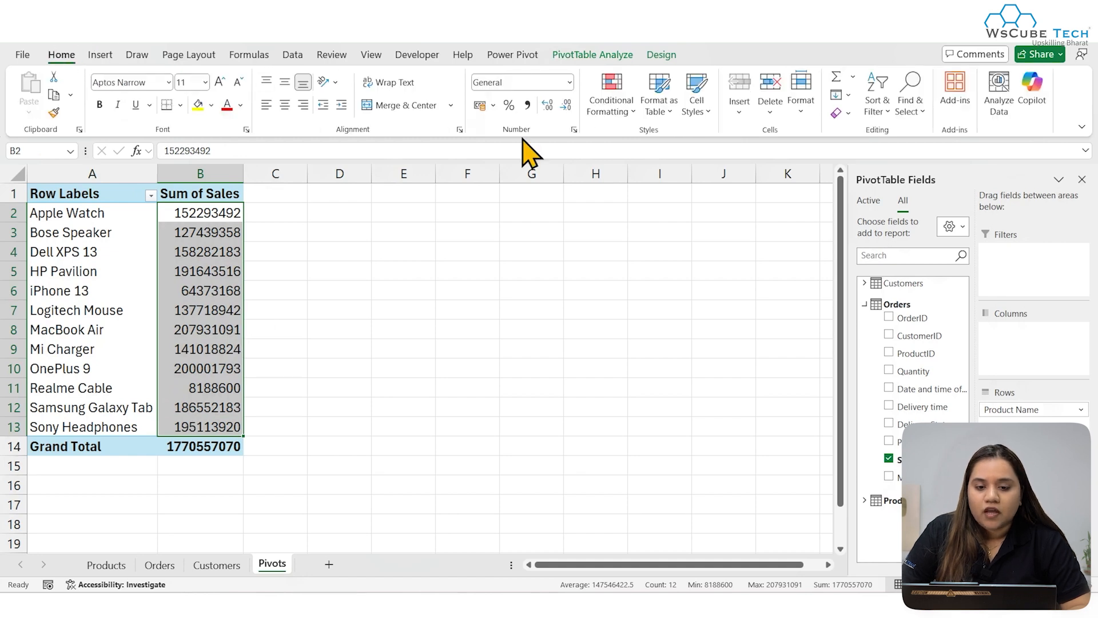
shift+click(197, 443)
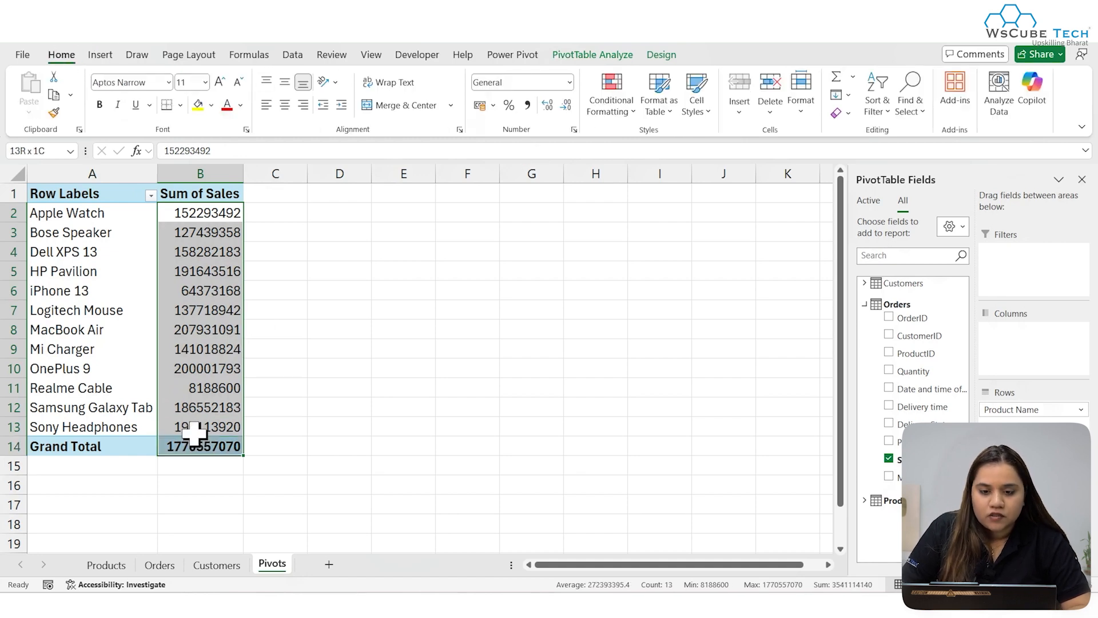
click(570, 83)
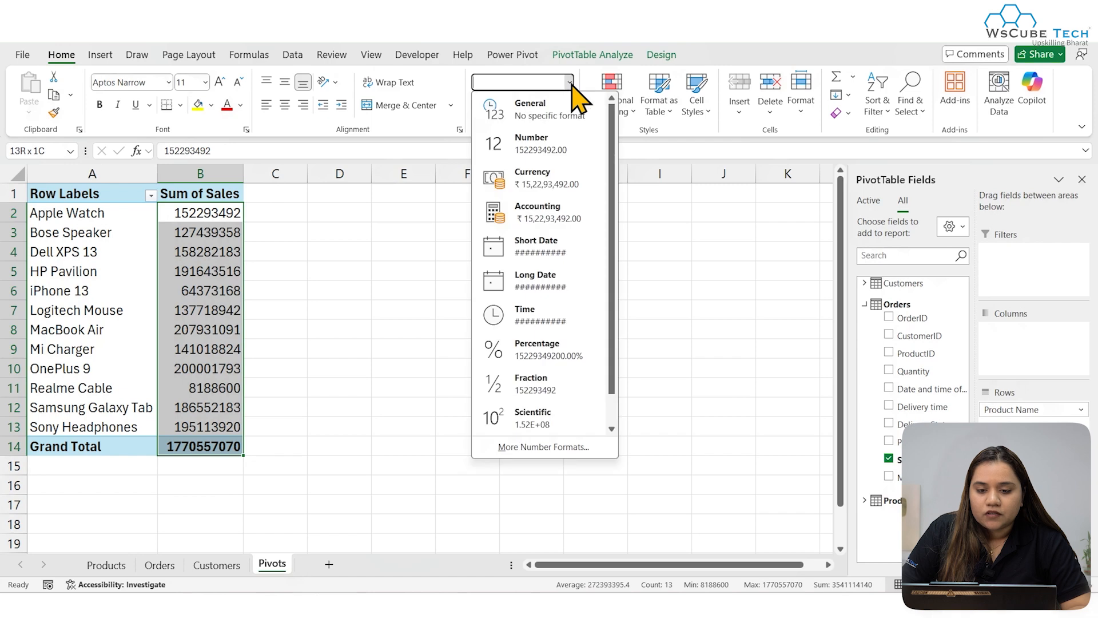
click(580, 174)
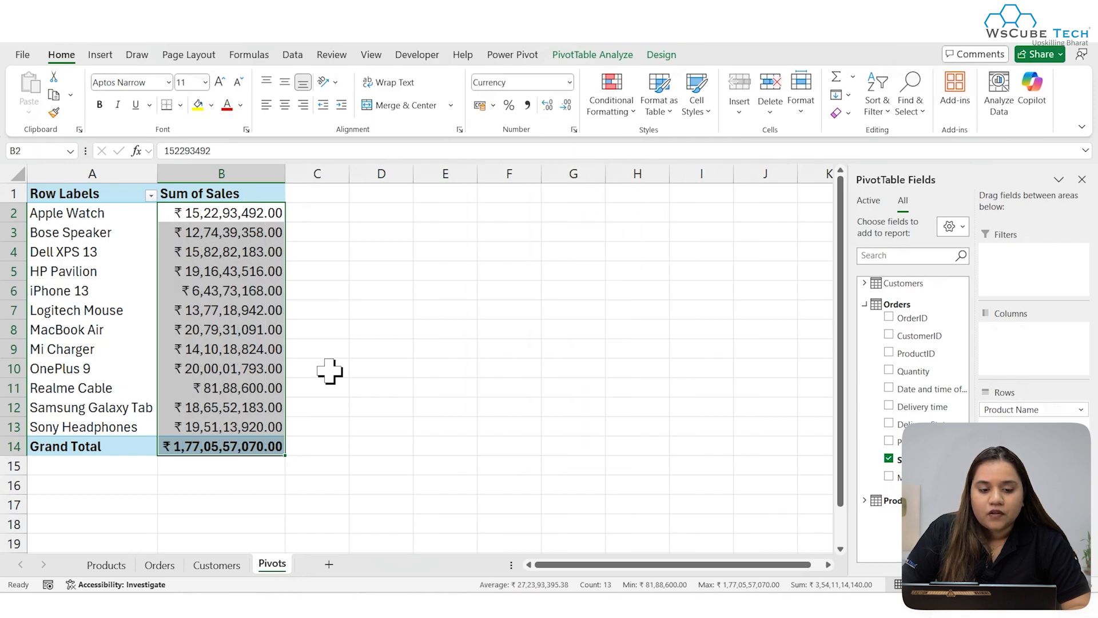
click(308, 457)
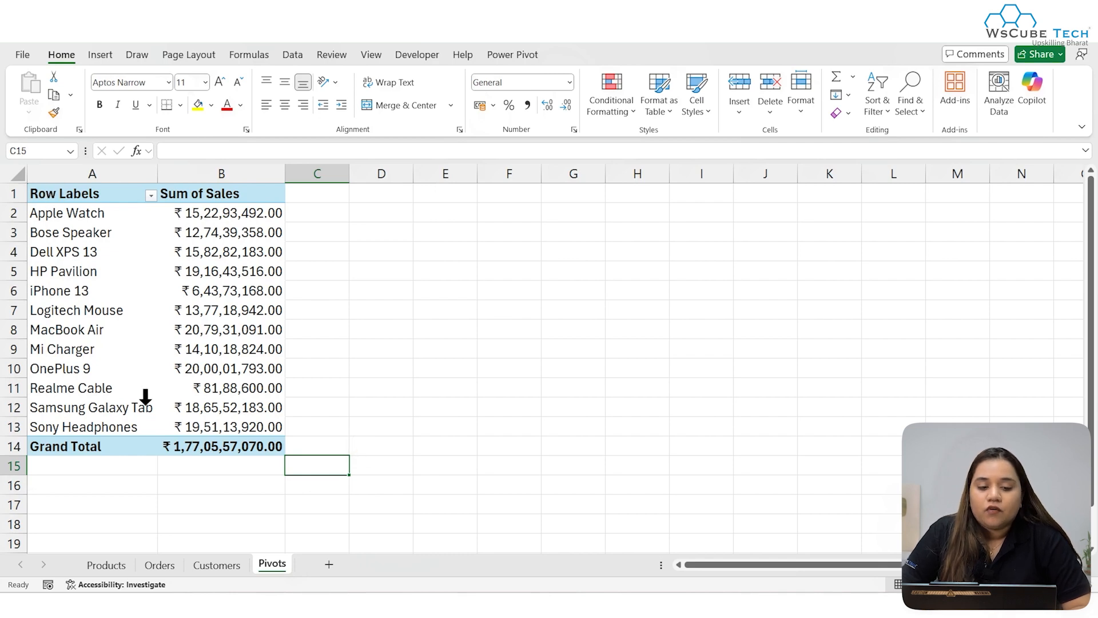
- Filter the product rows to the top 5 items by Sum of Sales
click(151, 195)
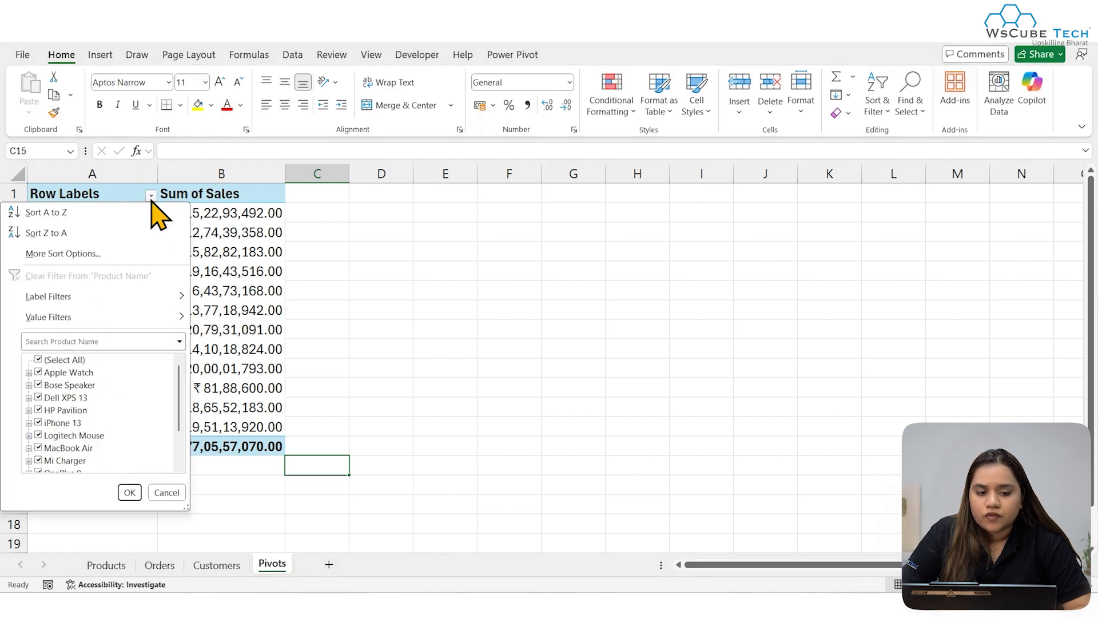
mouse_move(126, 316)
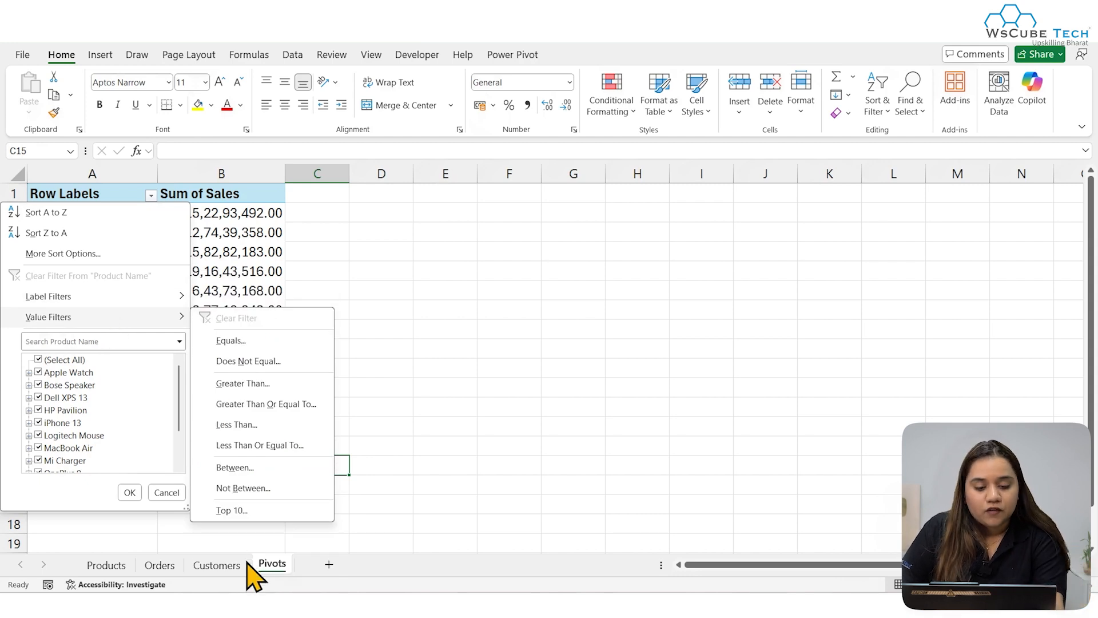
click(276, 515)
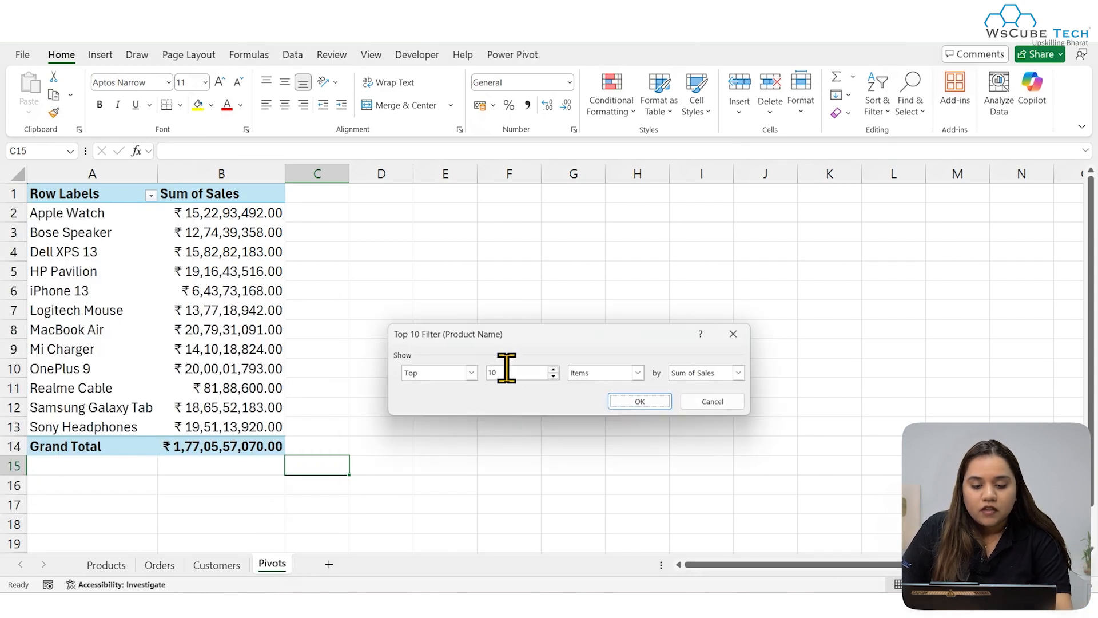
key(BackSpace)
key(BackSpace)
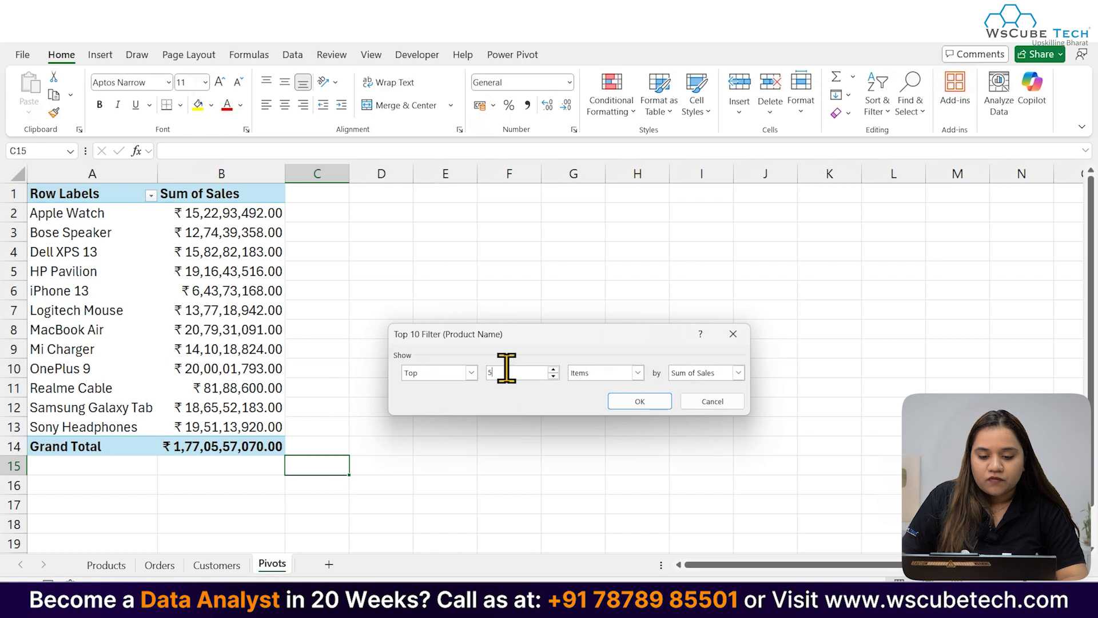
click(663, 400)
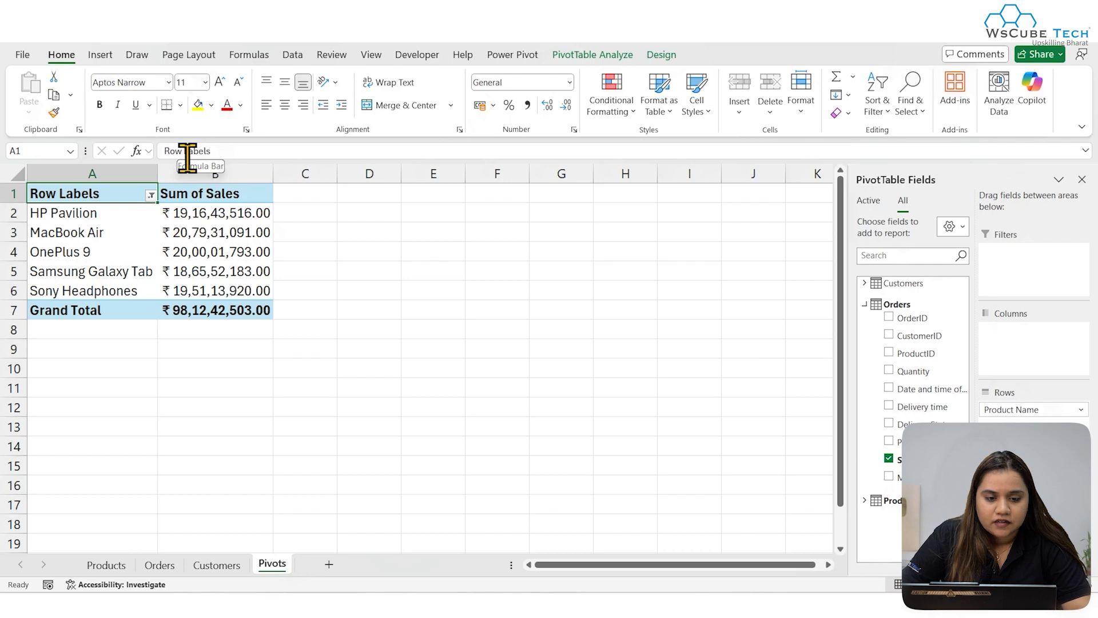
- Insert a second PivotTable from the data model at cell D1 of the Pivots worksheet
click(358, 197)
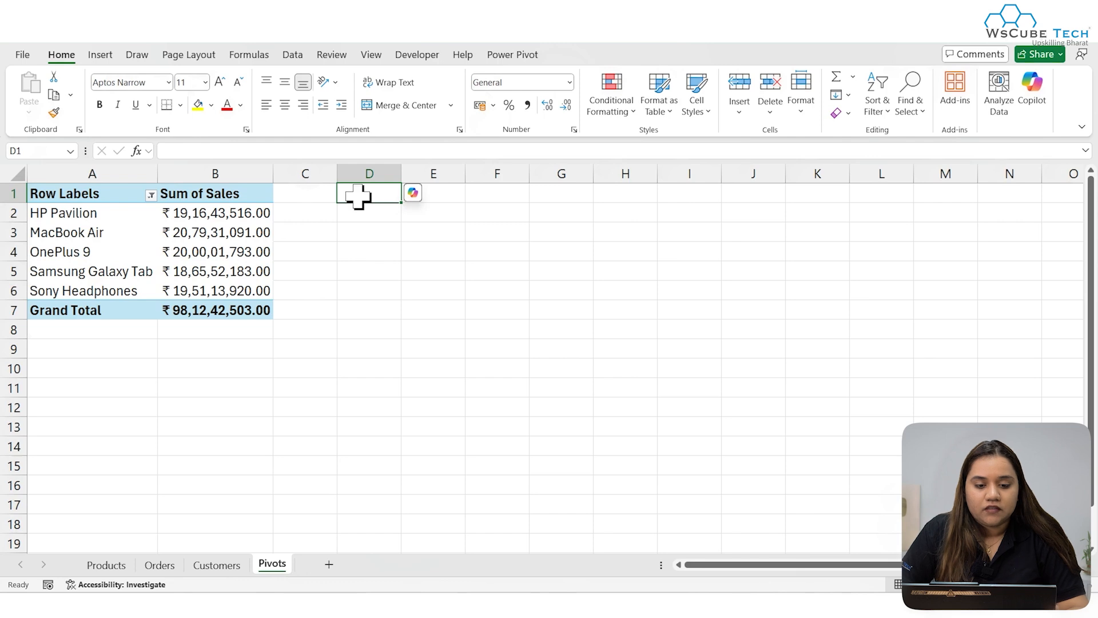
click(100, 55)
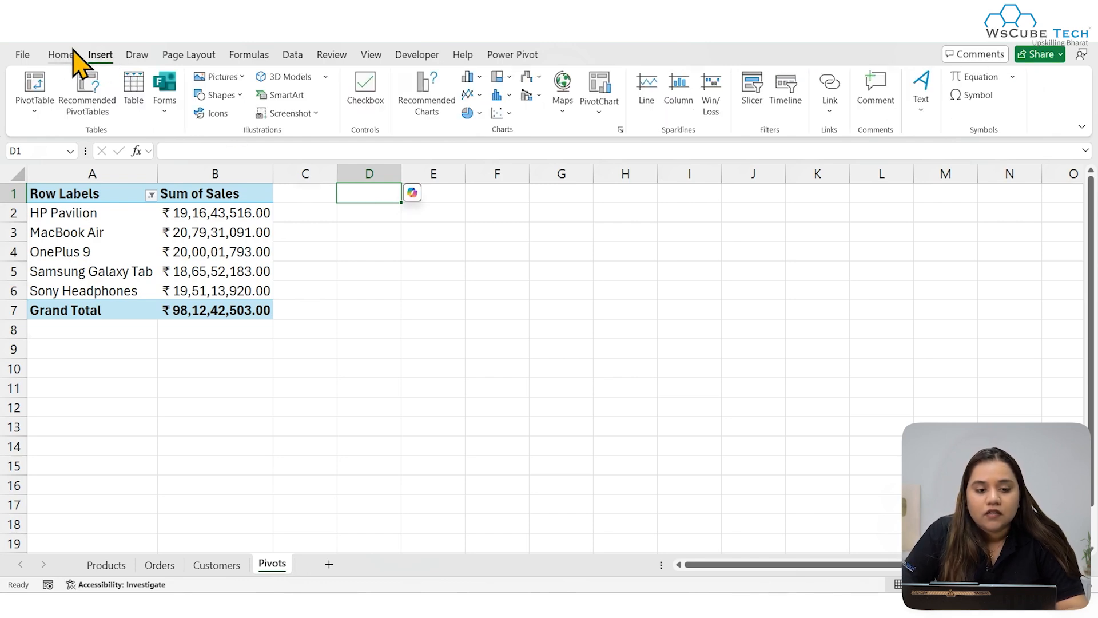
click(35, 104)
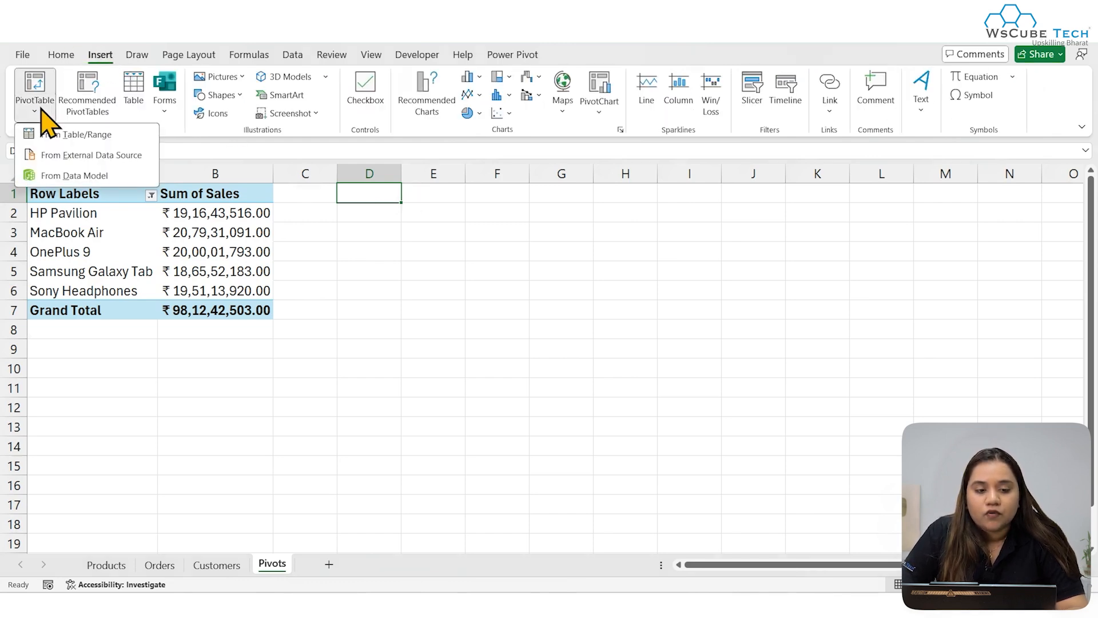
click(77, 176)
key(Return)
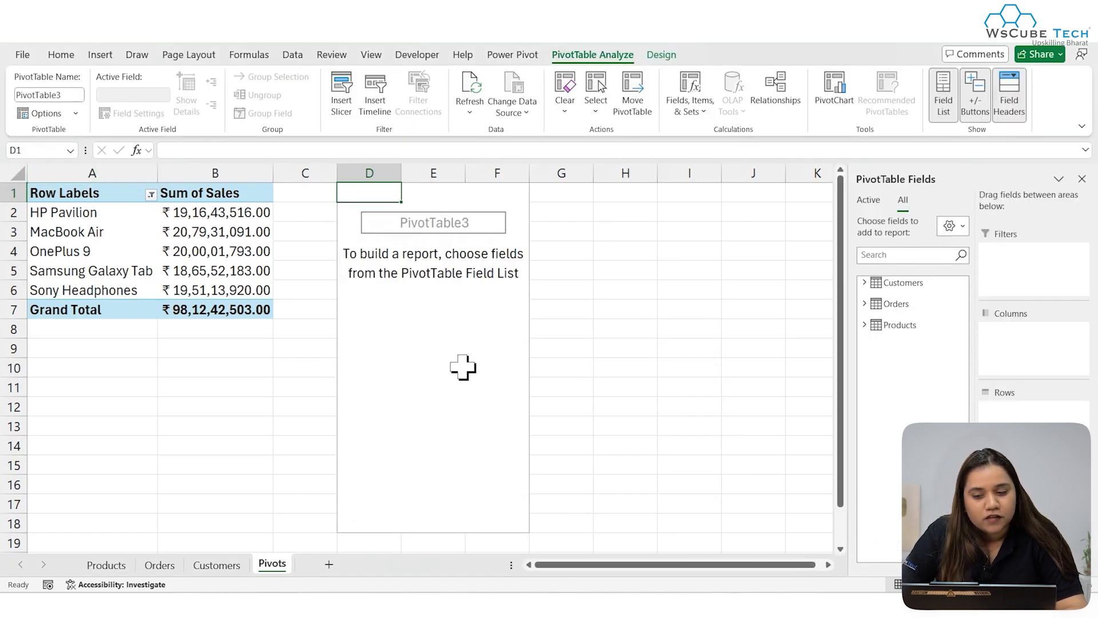
- Add Month Name as rows and Sales as summed values from the Orders table to the new PivotTable
click(865, 304)
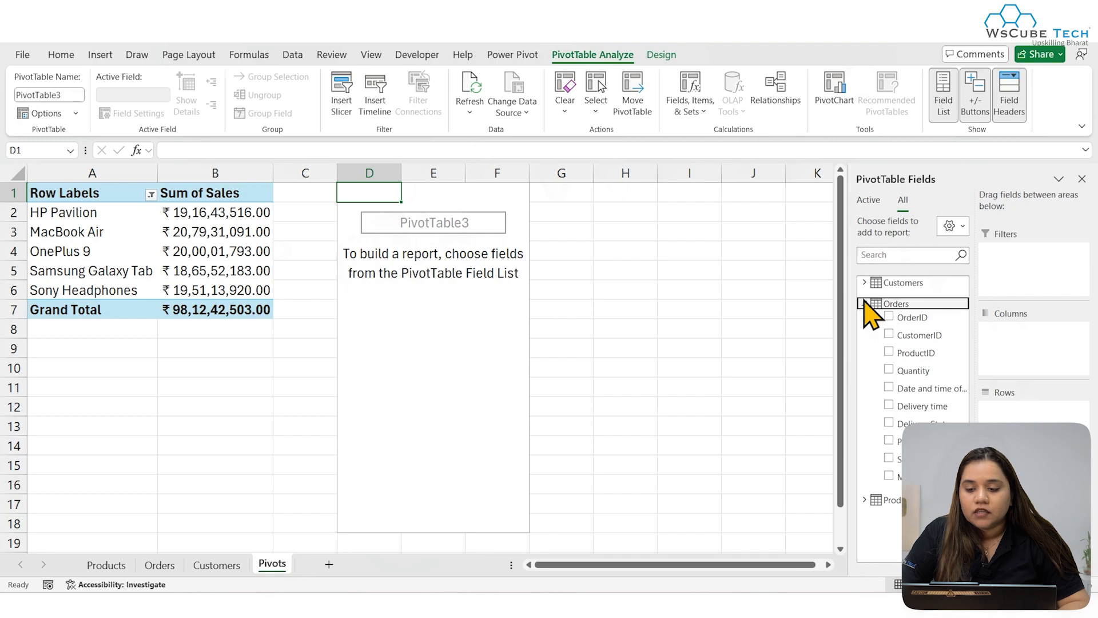
click(889, 458)
click(889, 475)
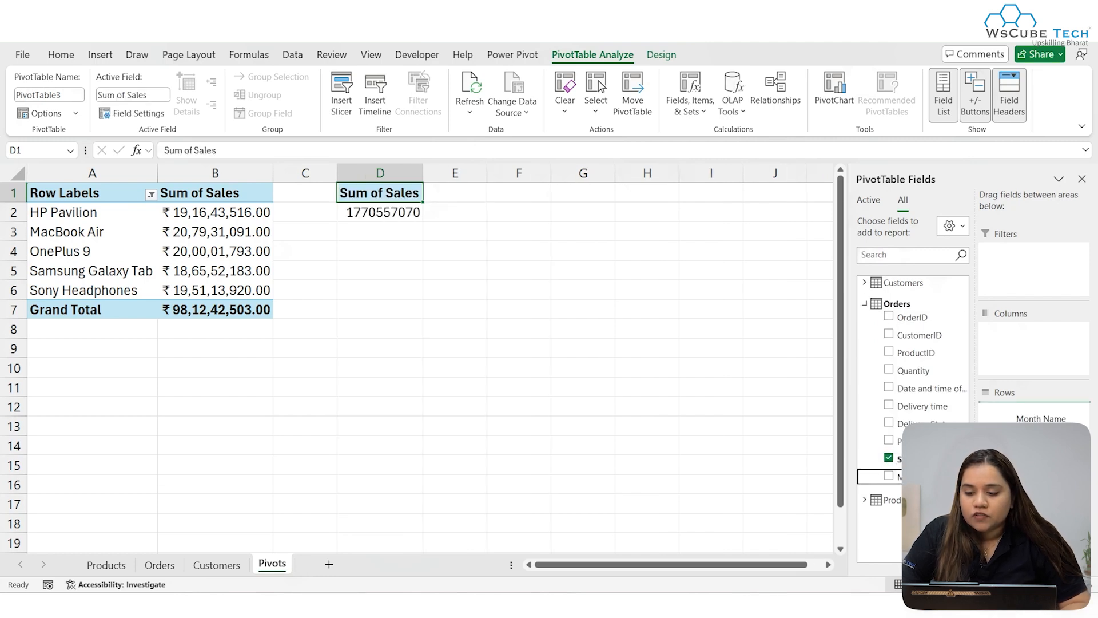
- Format the monthly Sum of Sales values, including the grand total, as Currency
drag(481, 212, 490, 424)
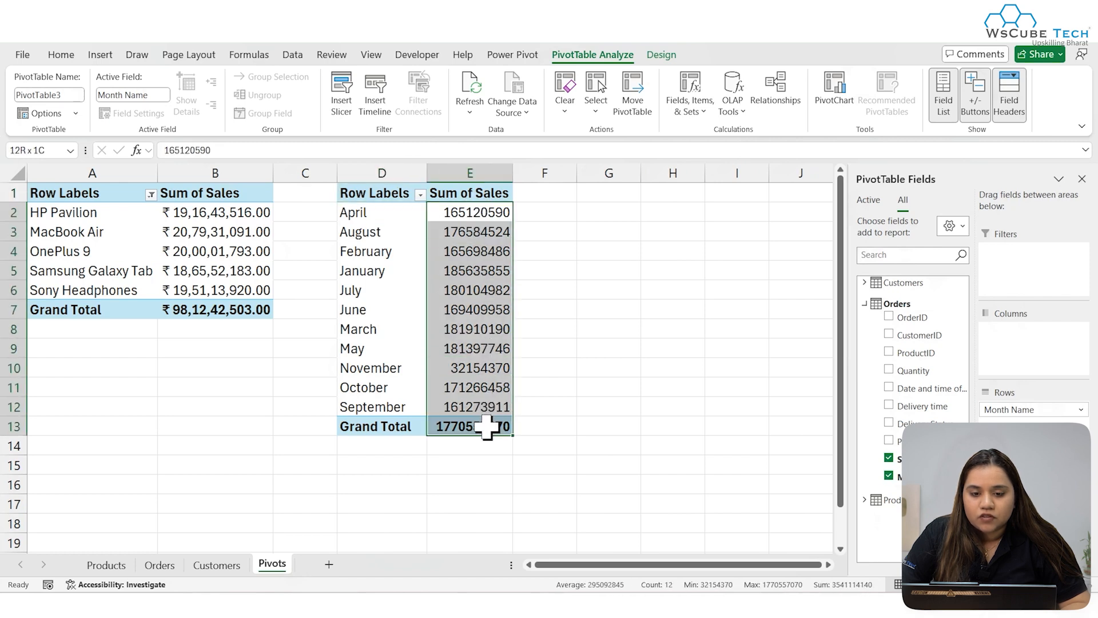
click(61, 55)
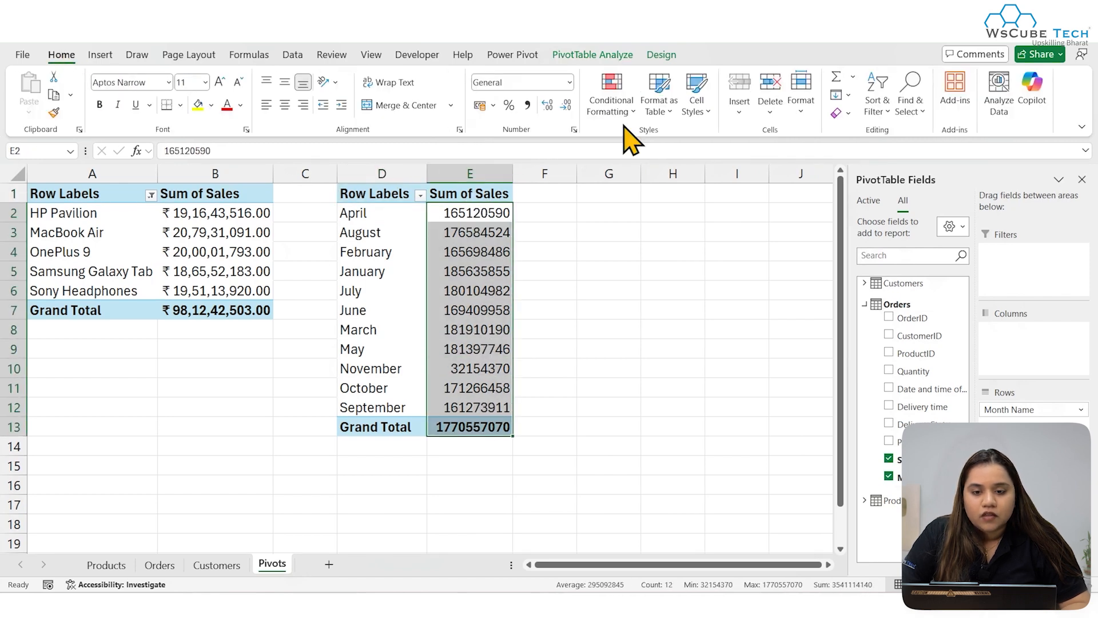
click(569, 83)
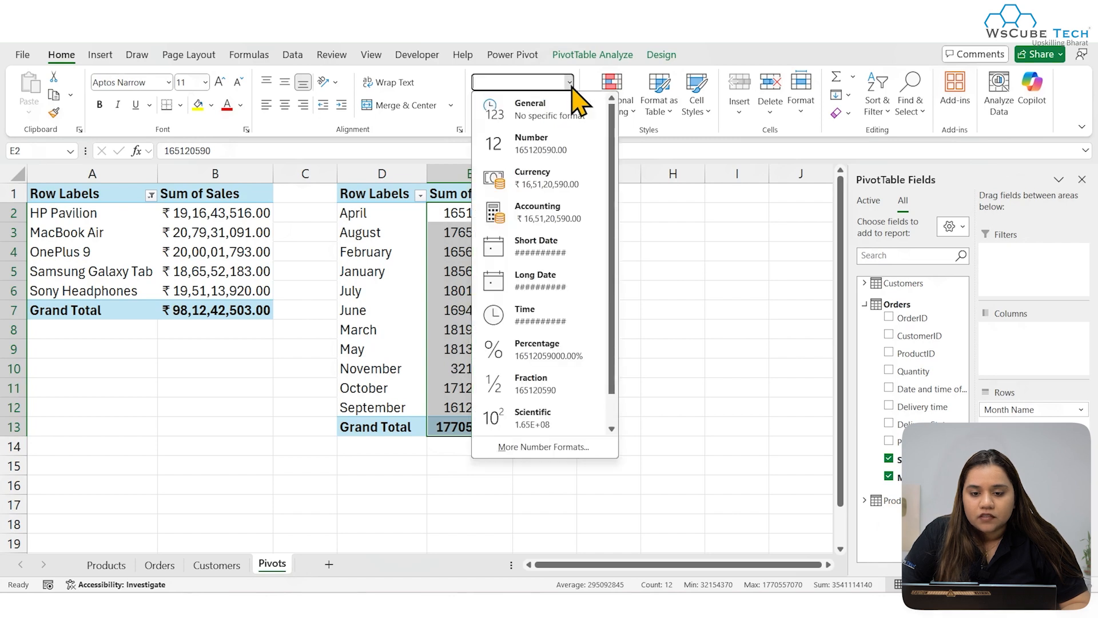
click(566, 179)
click(601, 275)
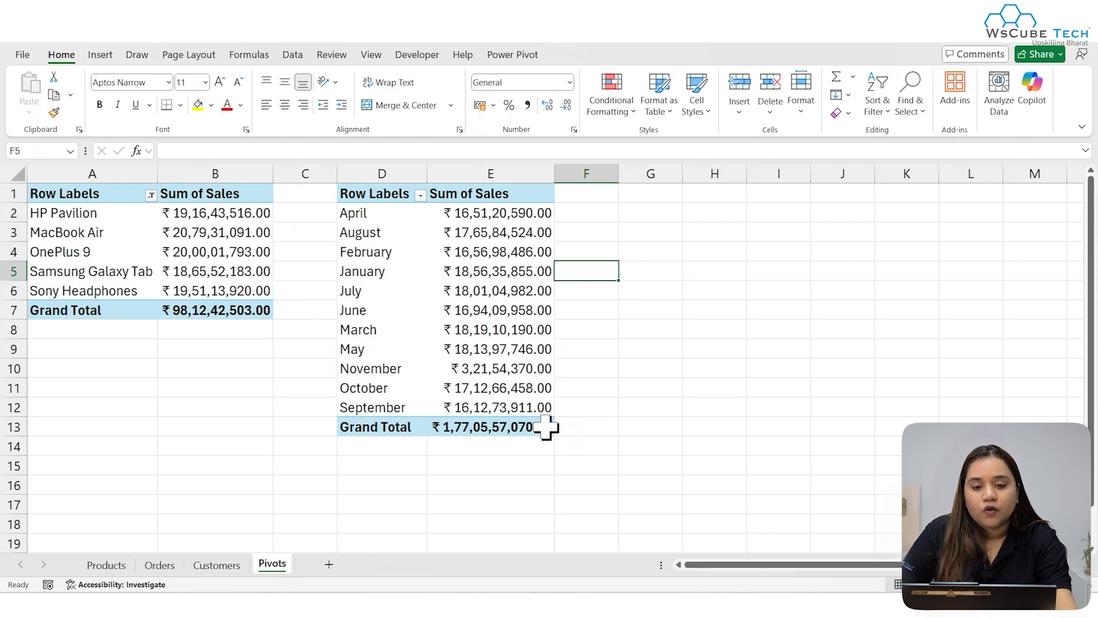
- Try to create a Power Pivot measure named Sales in the Products table with the formula =sum(Orders[Sales]) and Currency format
click(498, 61)
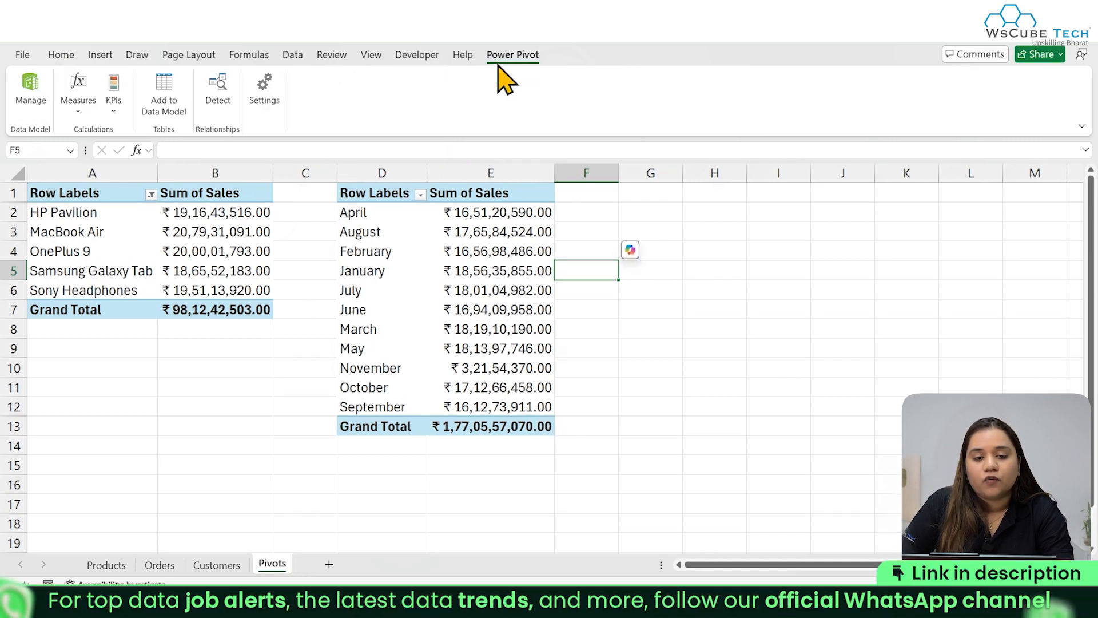
click(71, 110)
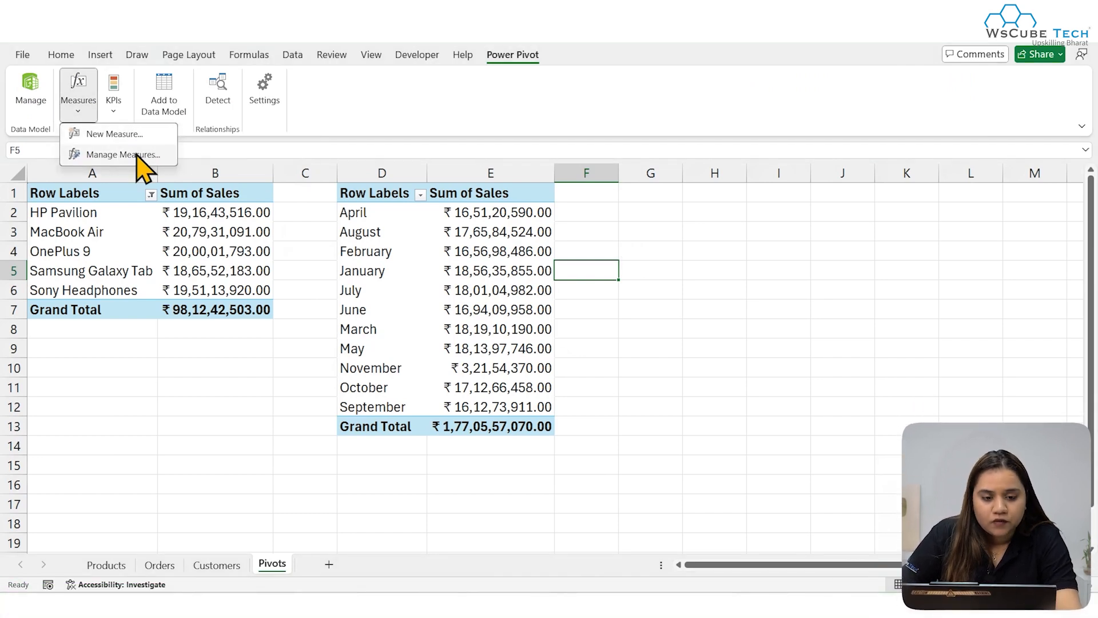
click(126, 135)
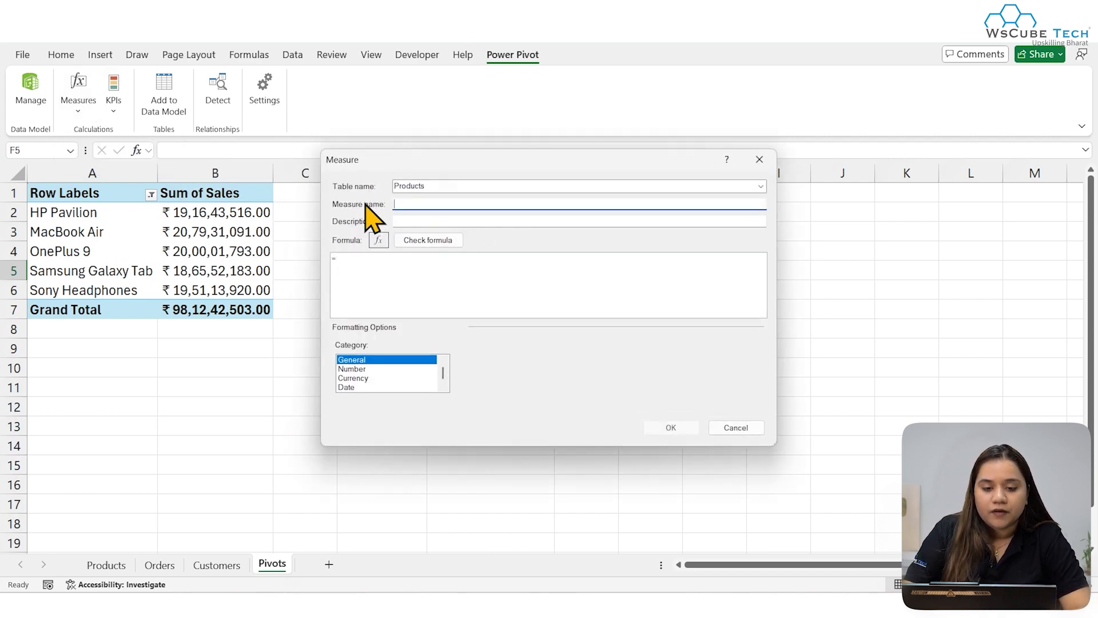
text(Sales)
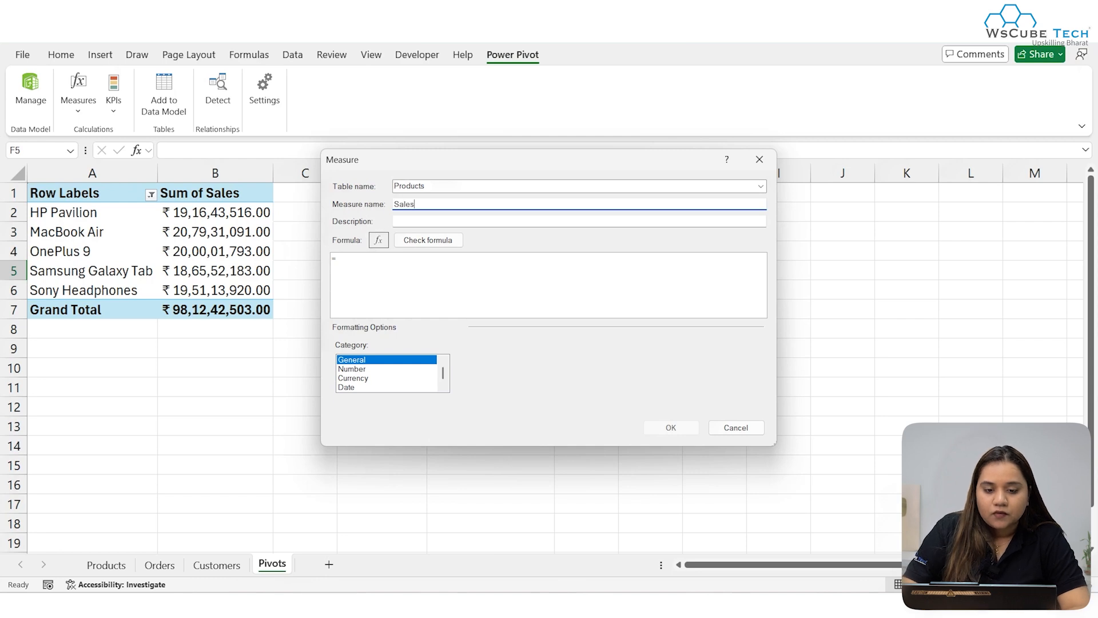
click(448, 275)
text(sum(sal)
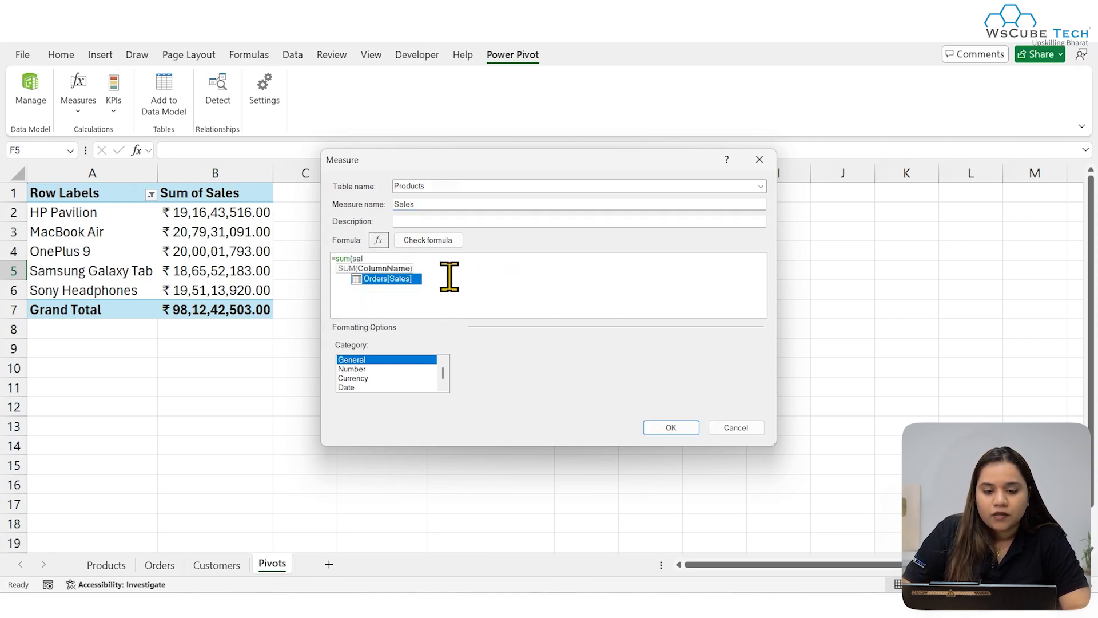
key(Tab)
text())
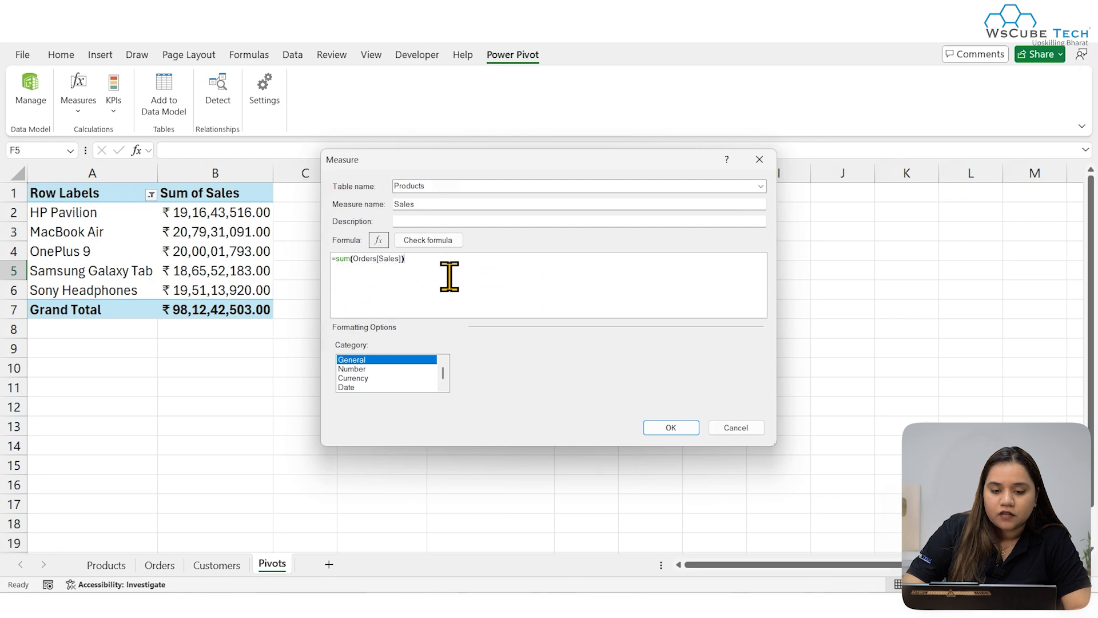
click(384, 378)
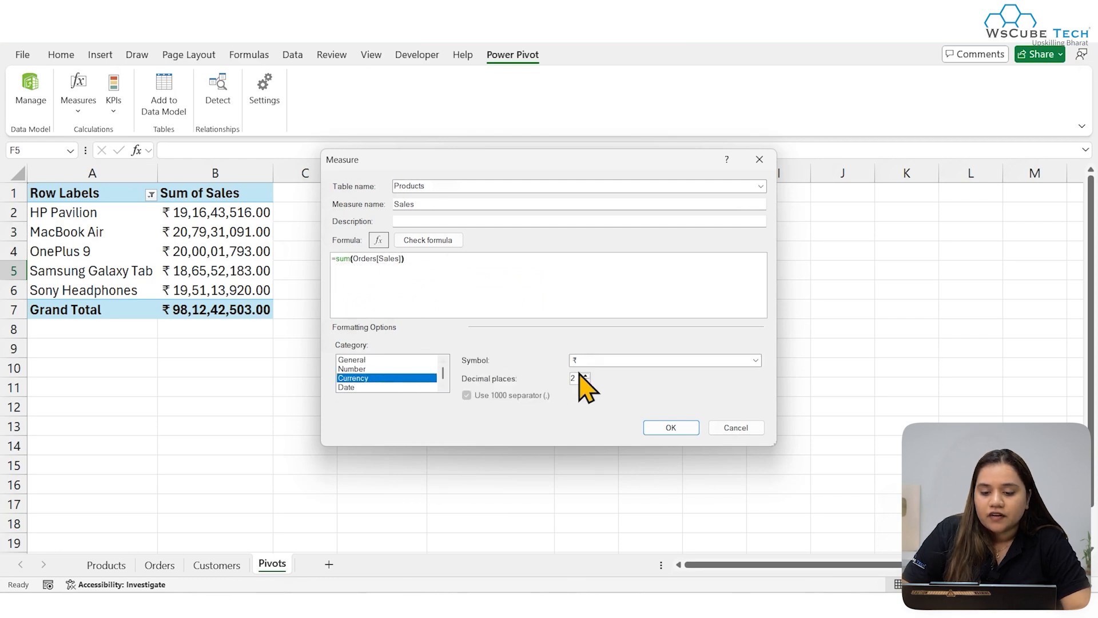
click(672, 429)
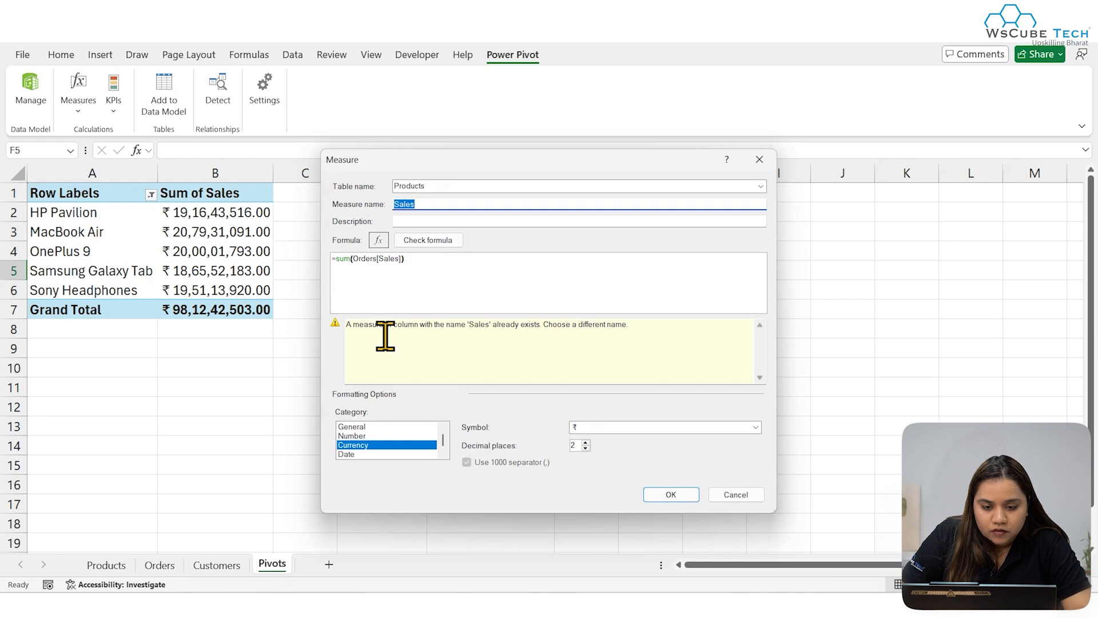
- Change the measure name to Total_sales and save the measure
click(433, 204)
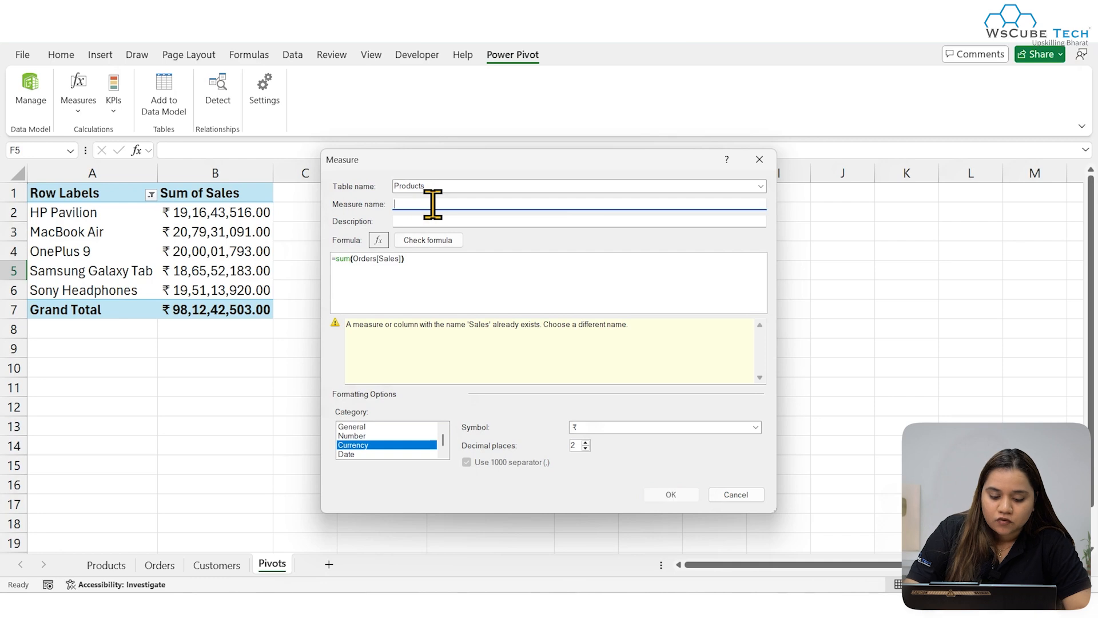
text(Total_sales)
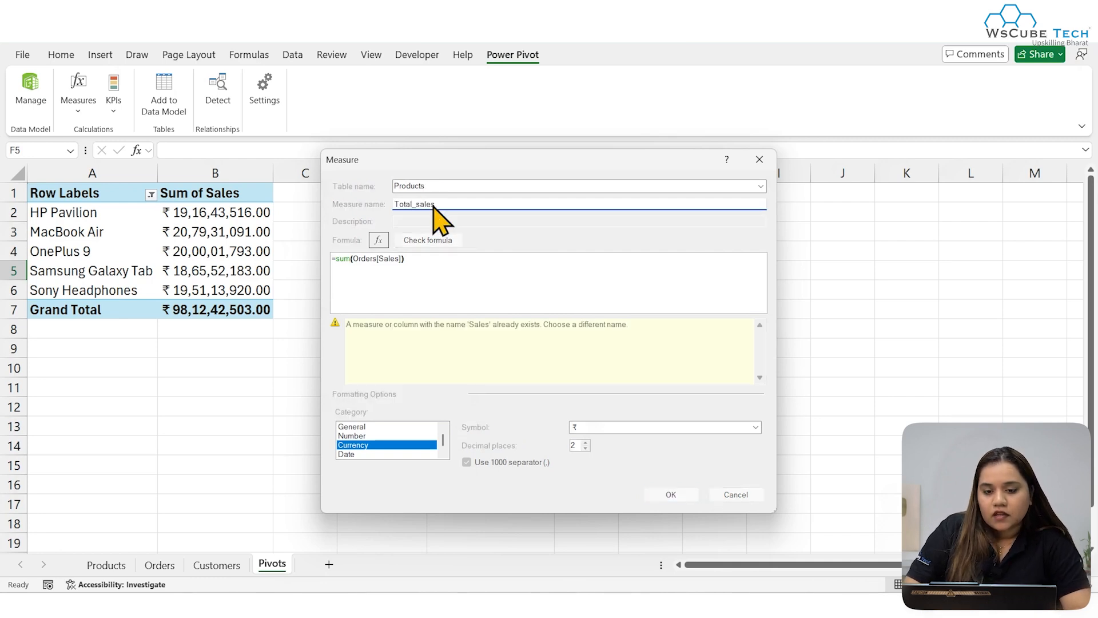
key(Return)
- Look through the Orders, Customers and Products fields for the Total_sales measure
click(864, 304)
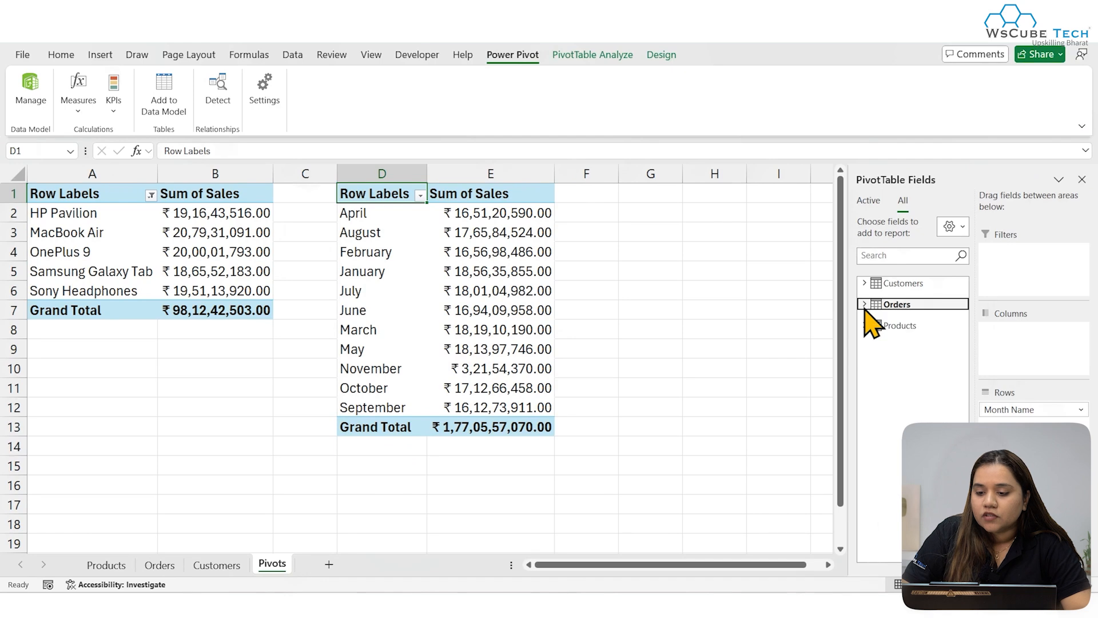
click(864, 304)
click(864, 304)
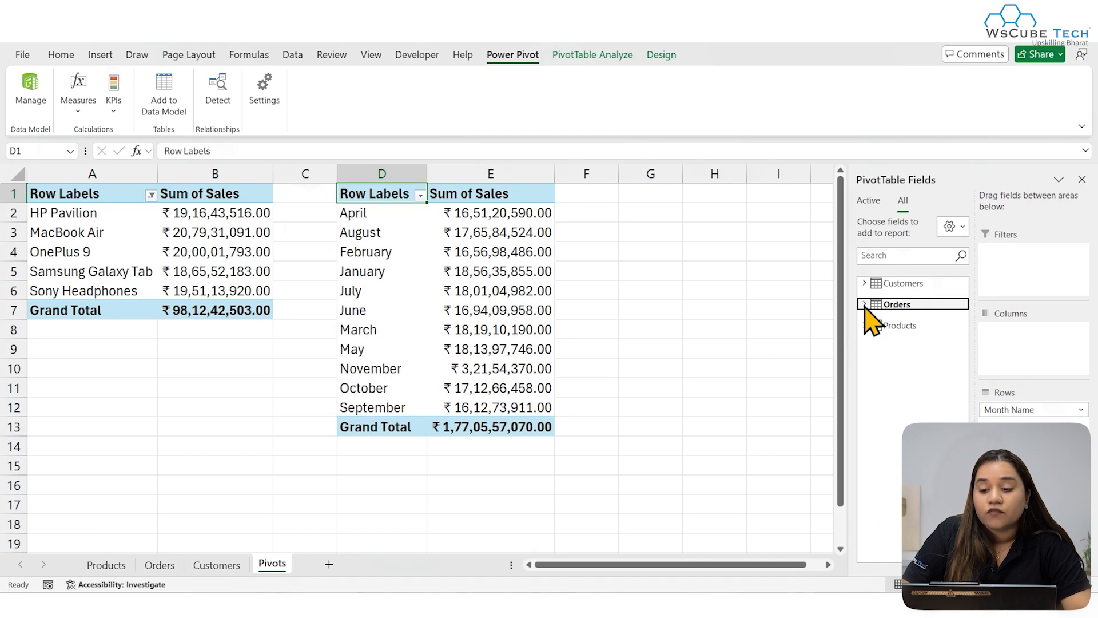
click(864, 304)
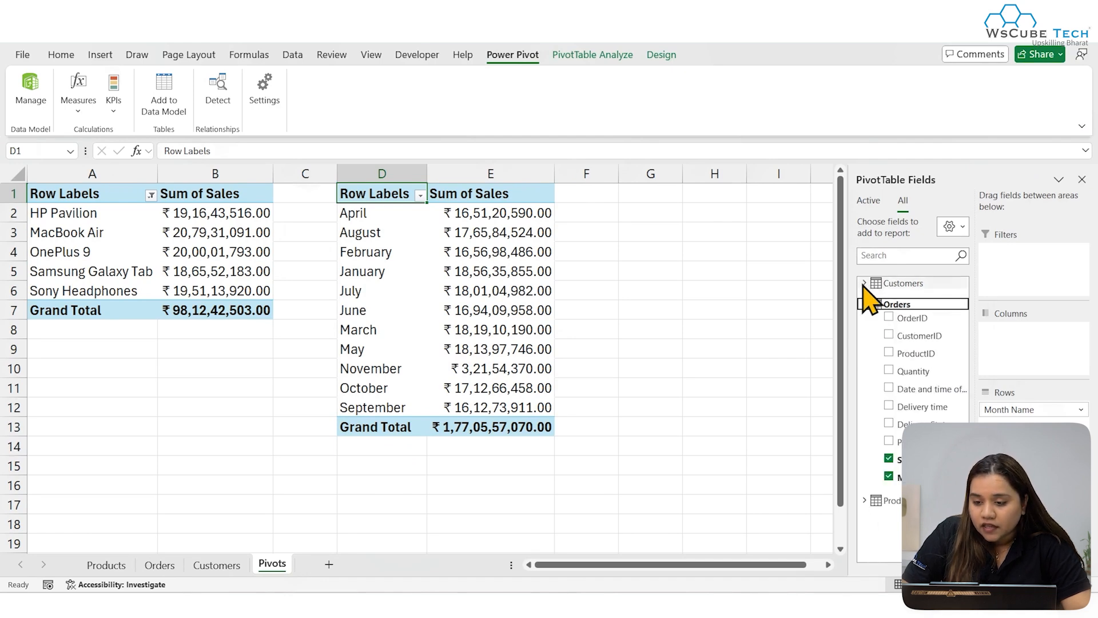
click(864, 283)
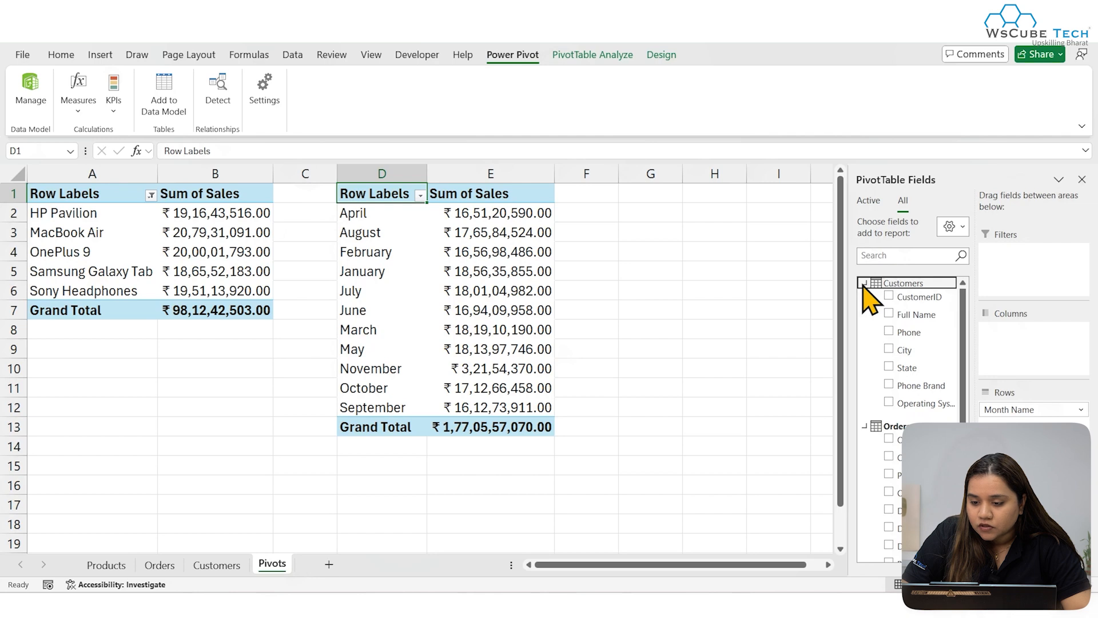
click(864, 283)
click(864, 502)
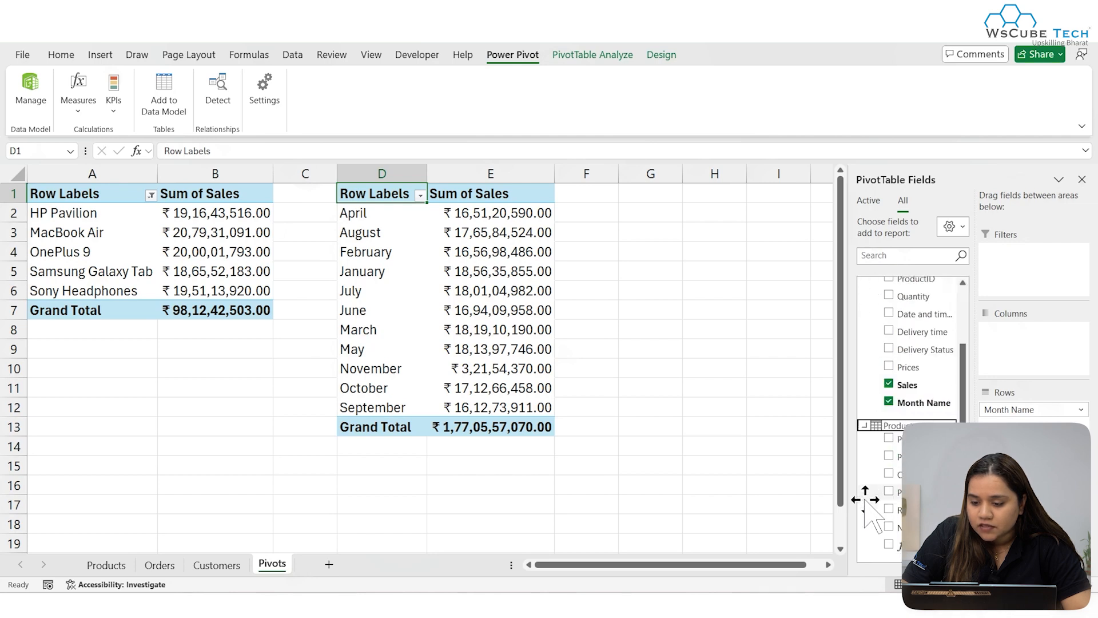
- Edit the Total_sales measure to assign it to the Orders table, and close the measure manager
click(91, 102)
click(114, 153)
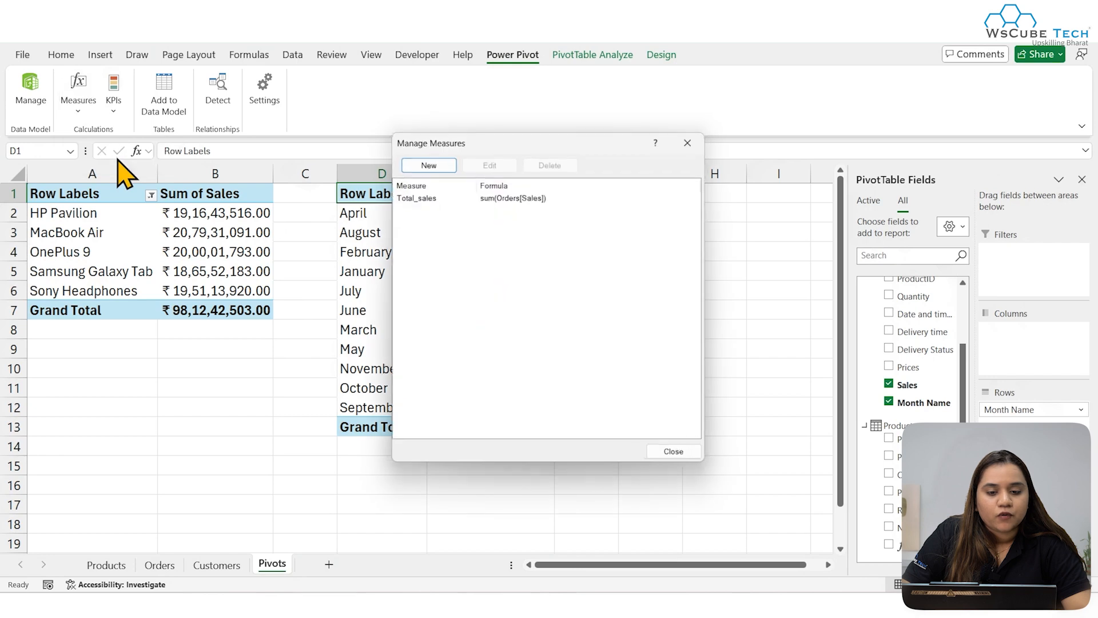
click(503, 197)
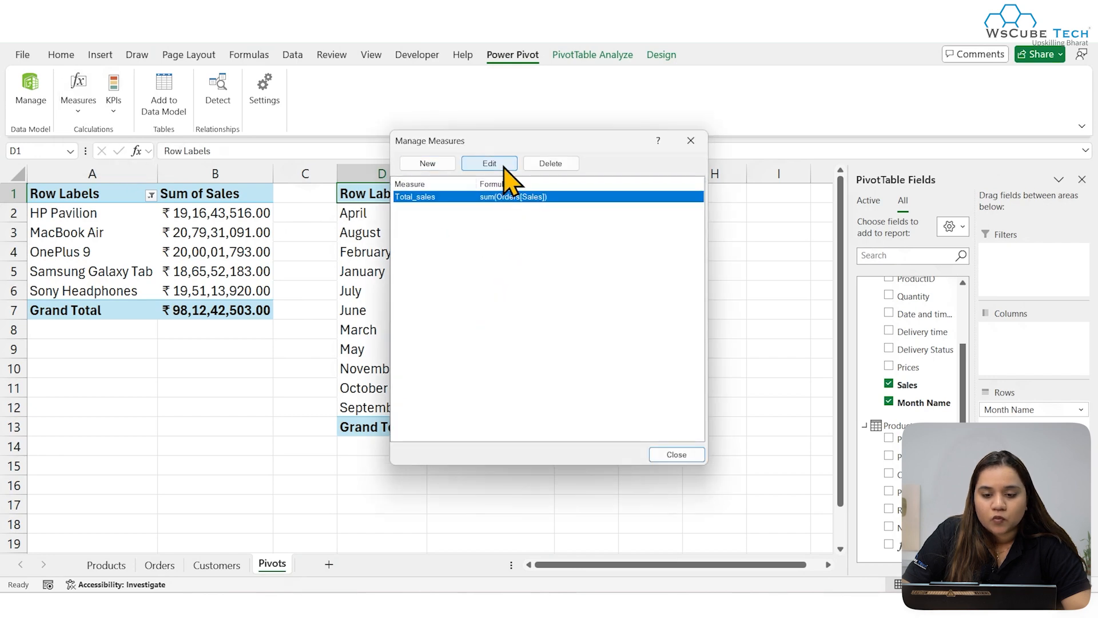
click(504, 166)
click(537, 186)
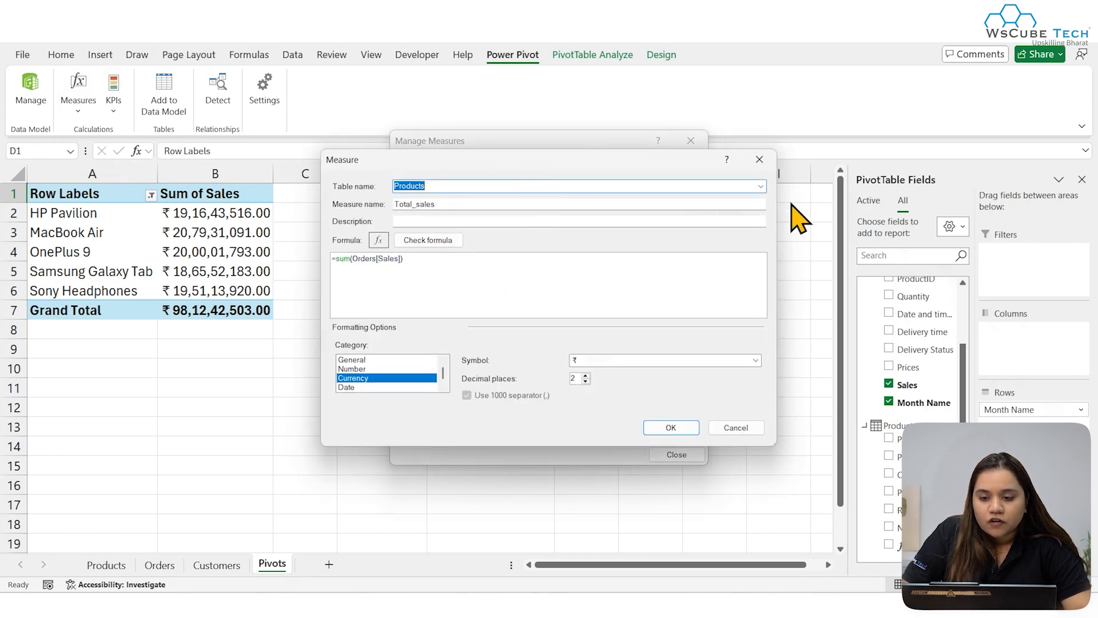
click(759, 186)
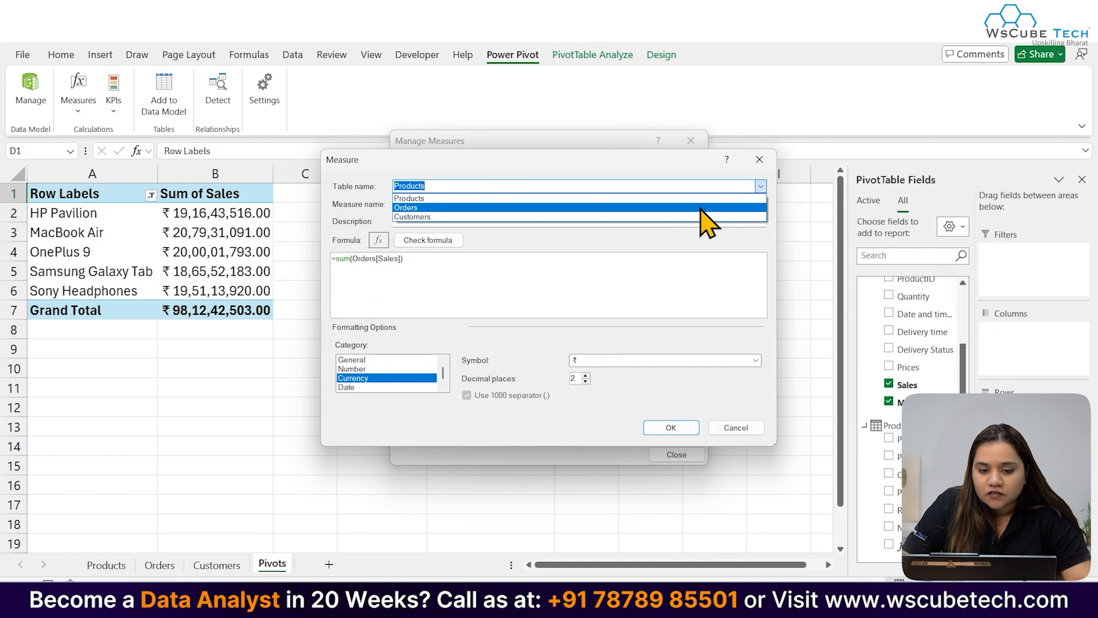
click(701, 208)
click(682, 430)
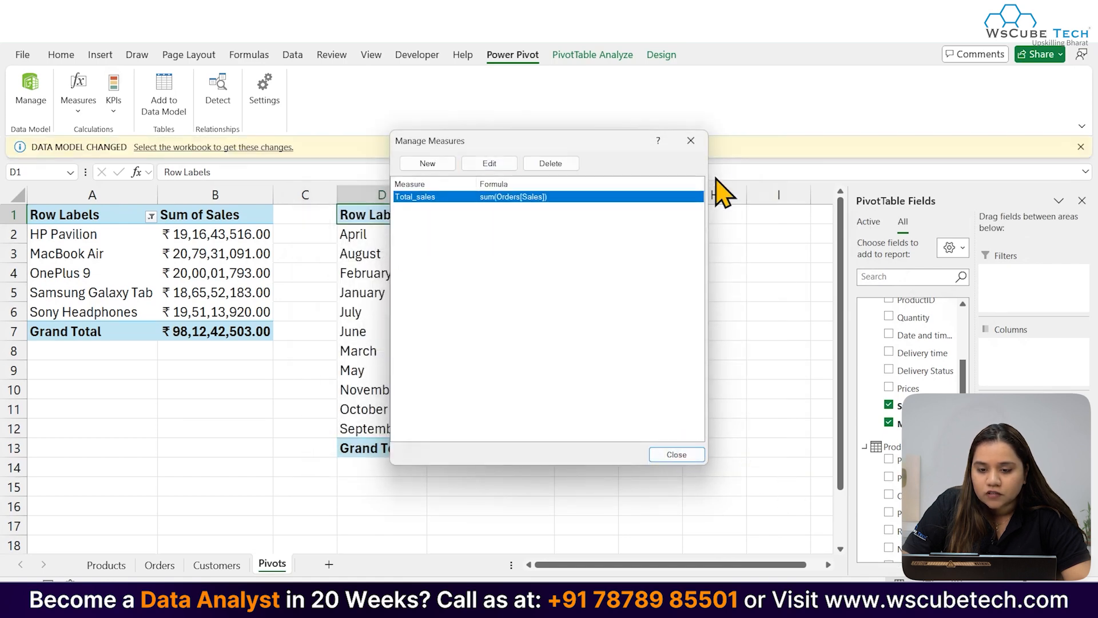
click(692, 146)
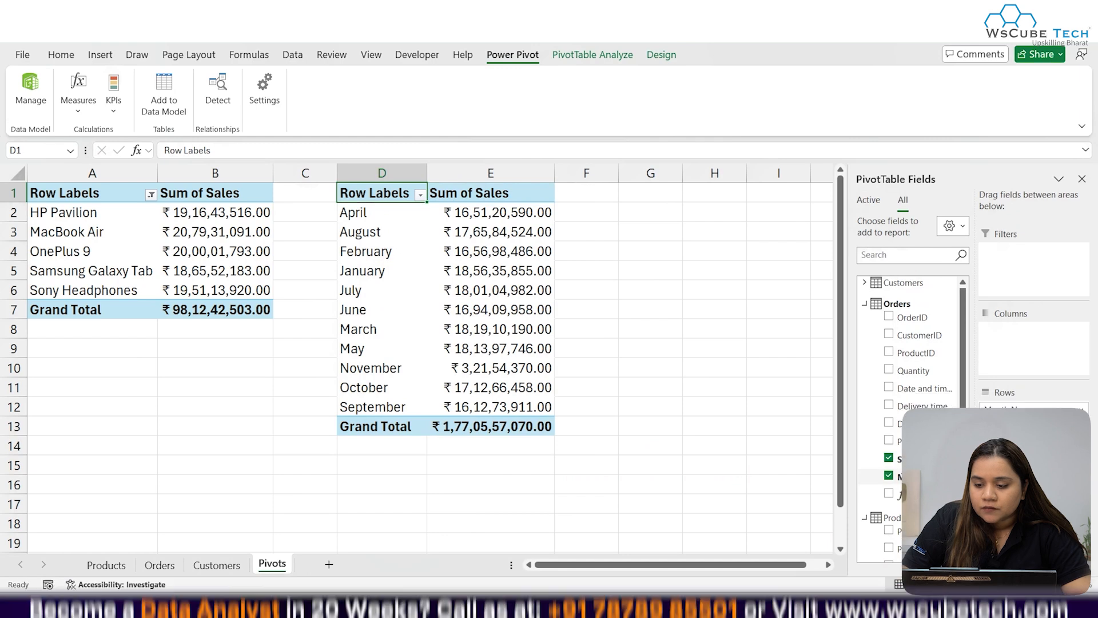
- Replace the Sales field with the Total_sales measure as values in the monthly PivotTable
click(888, 458)
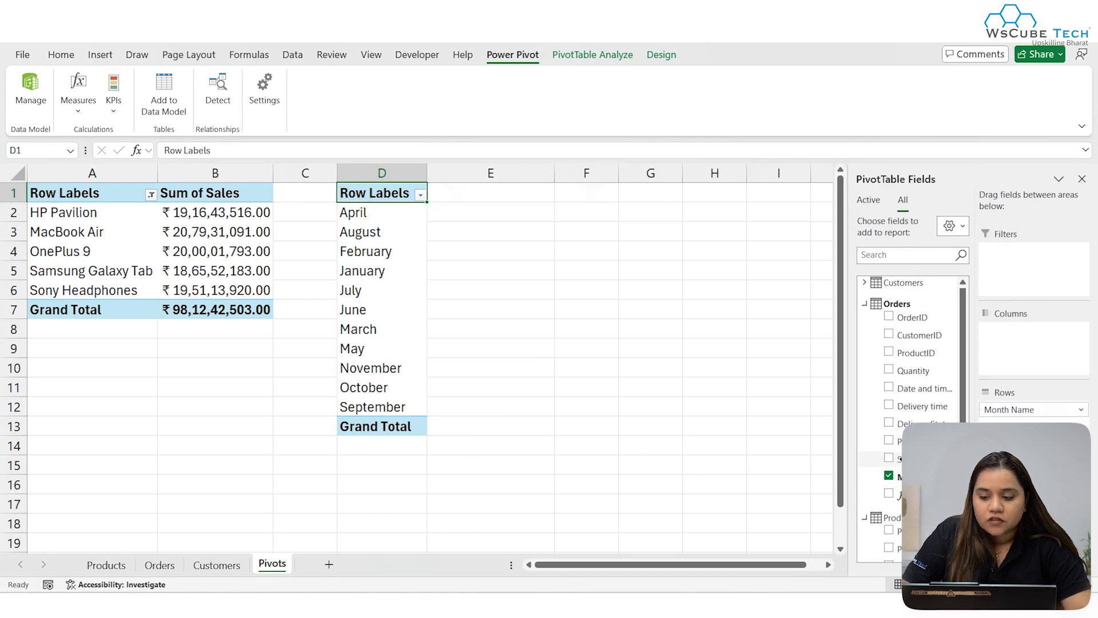
click(888, 493)
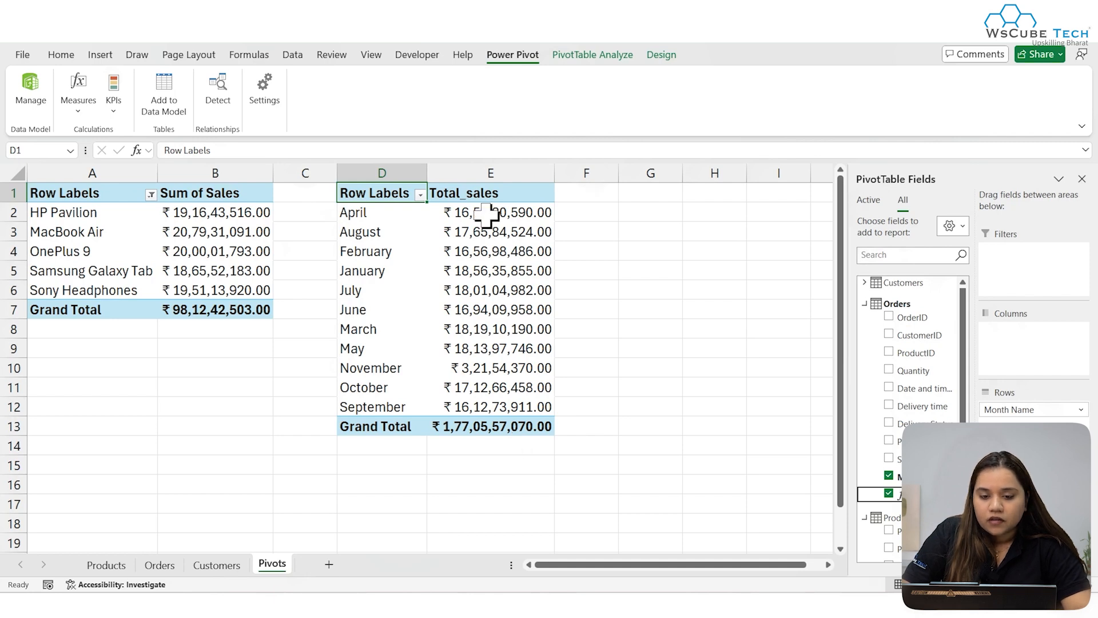
- Insert a PivotTable from the data model at cell H2 of the existing Pivots sheet
scroll(604, 328, right, 1)
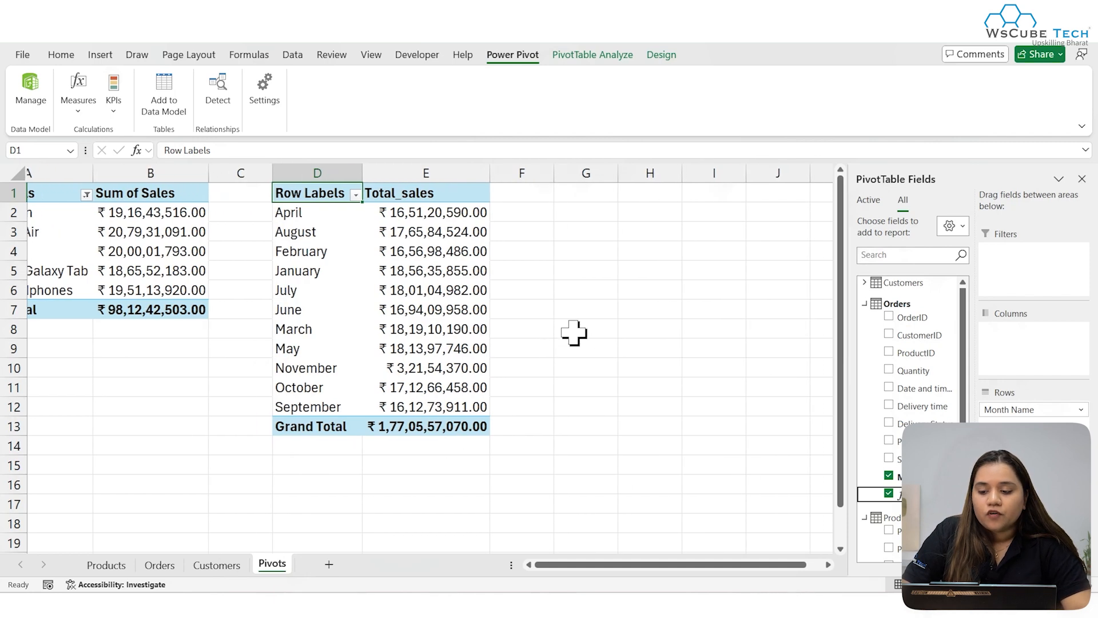
scroll(657, 388, right, 1)
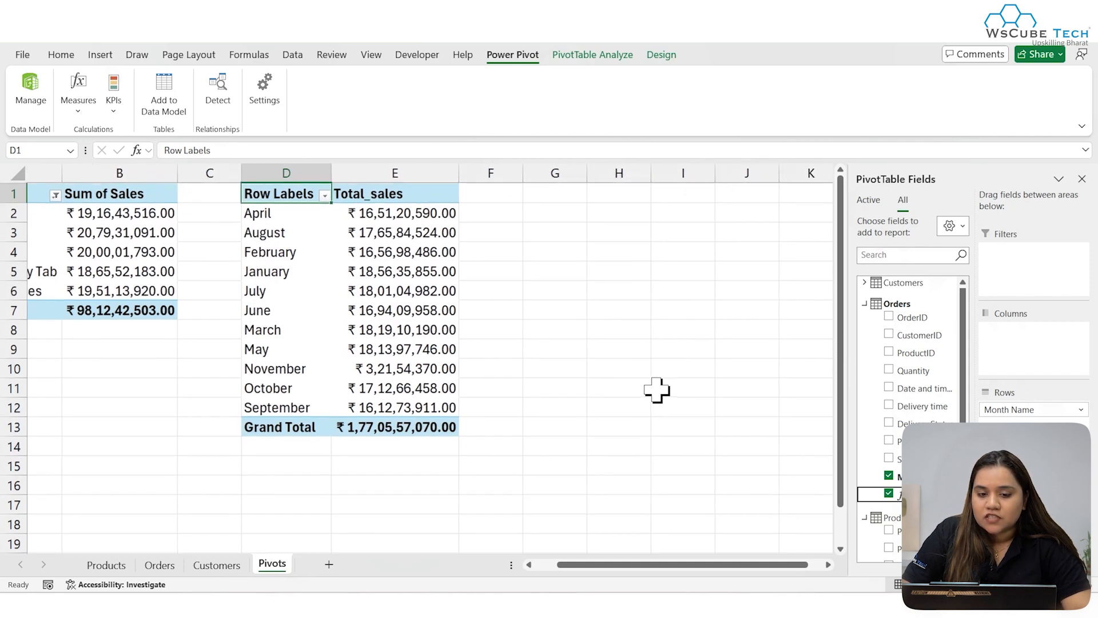
click(601, 213)
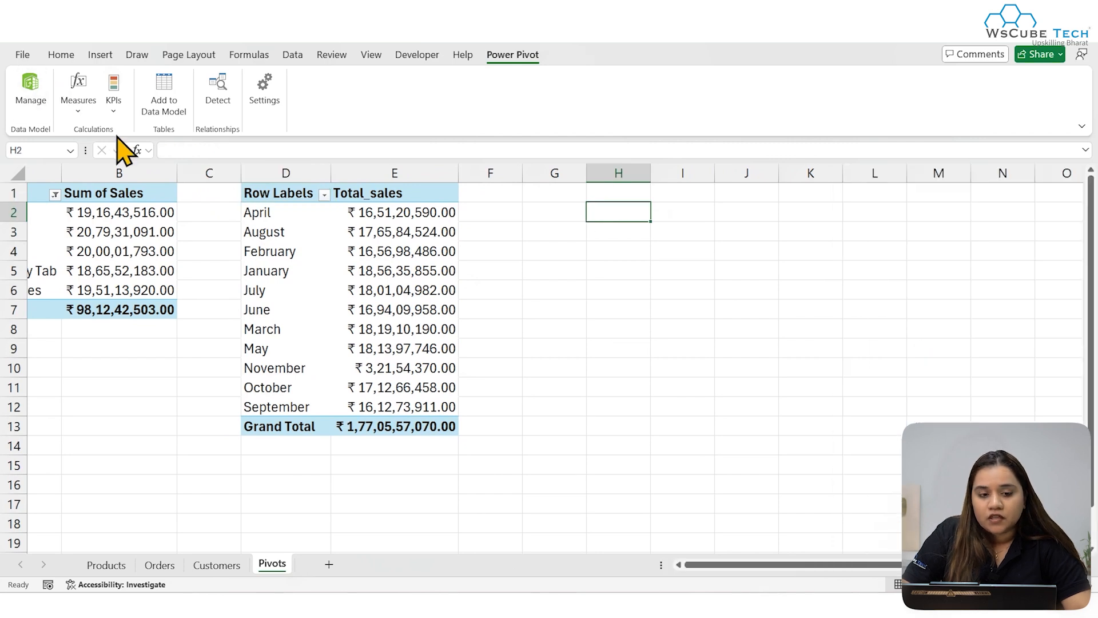
click(100, 55)
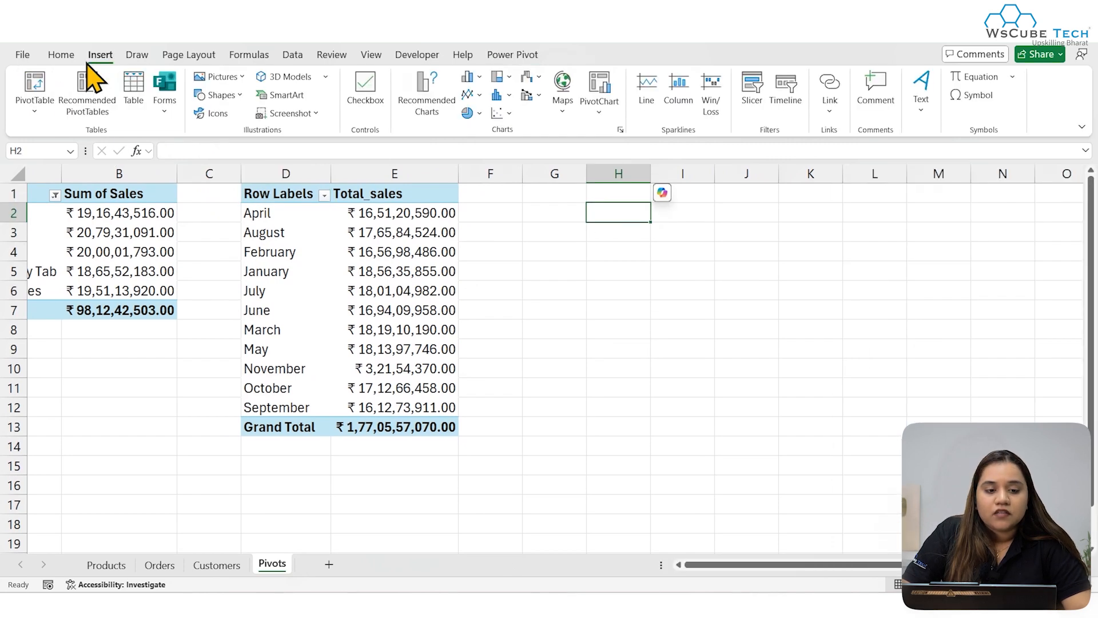
click(36, 107)
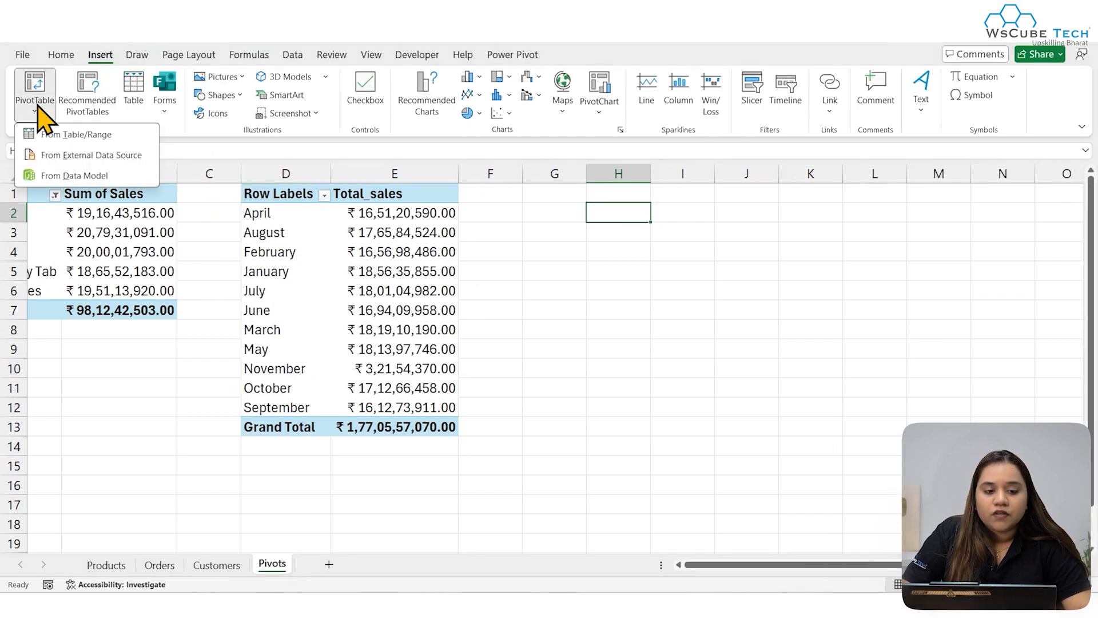
click(79, 175)
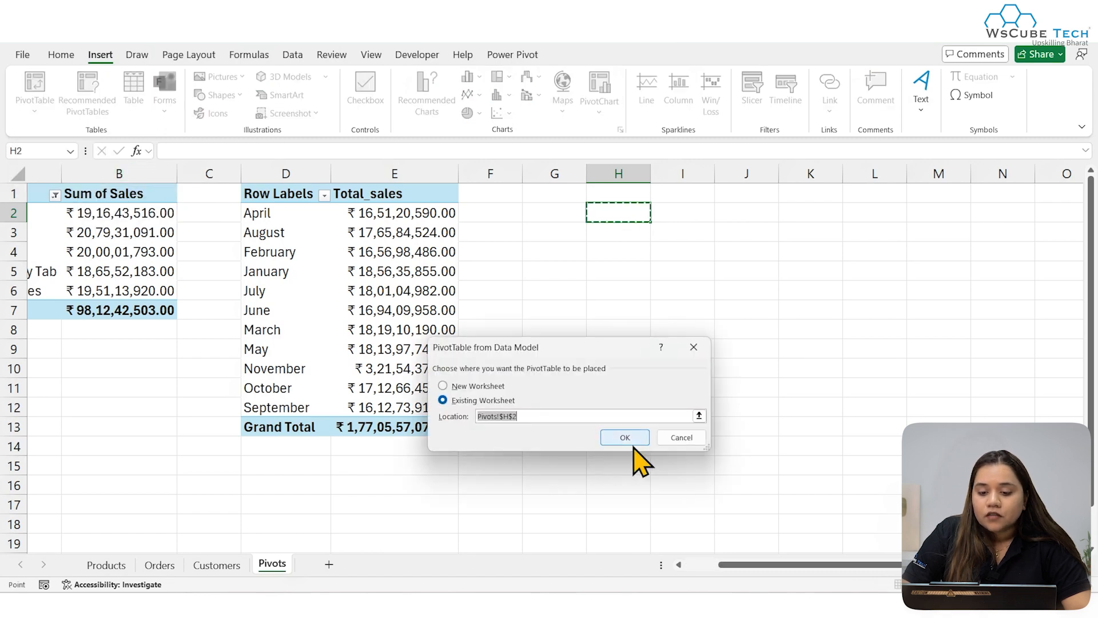
click(628, 438)
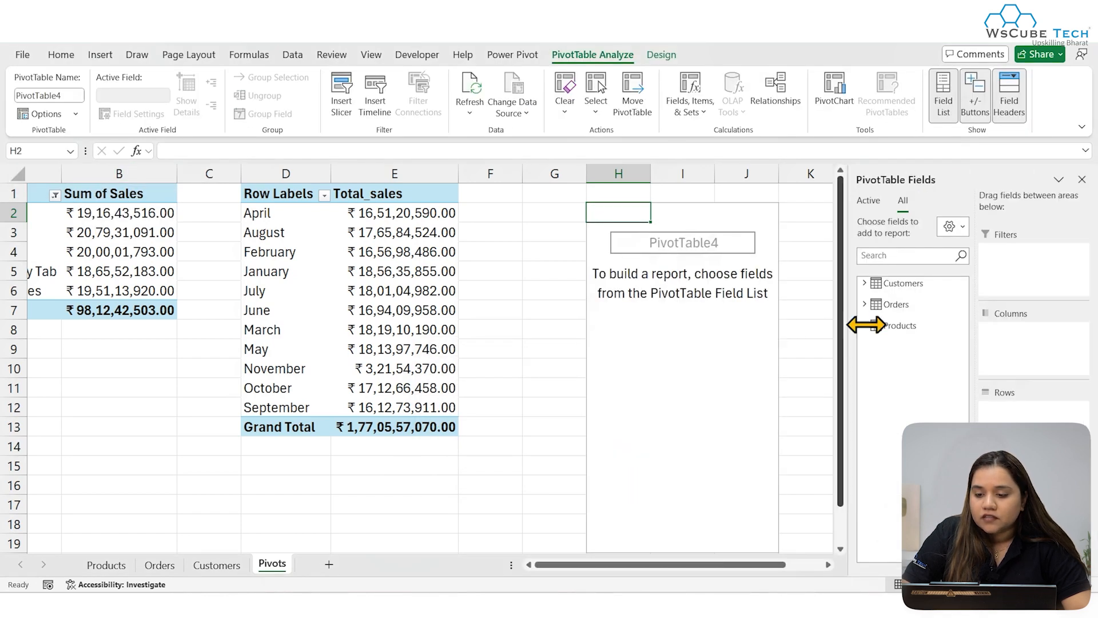
- Add the Total_sales measure from the Orders table as values in the new PivotTable
click(864, 304)
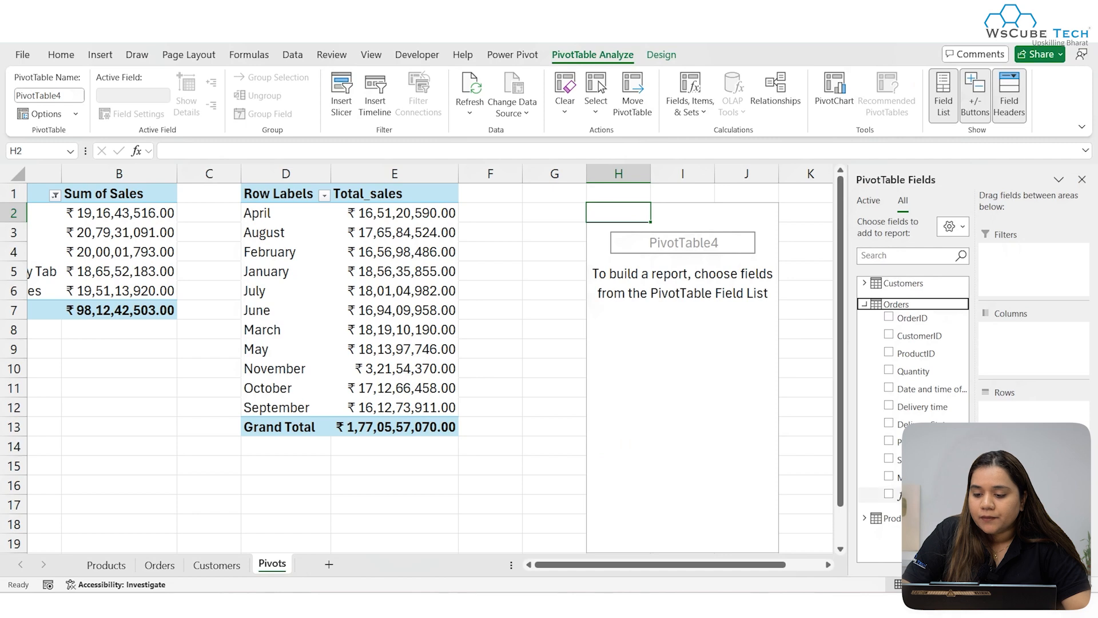
click(888, 493)
scroll(637, 331, right, 3)
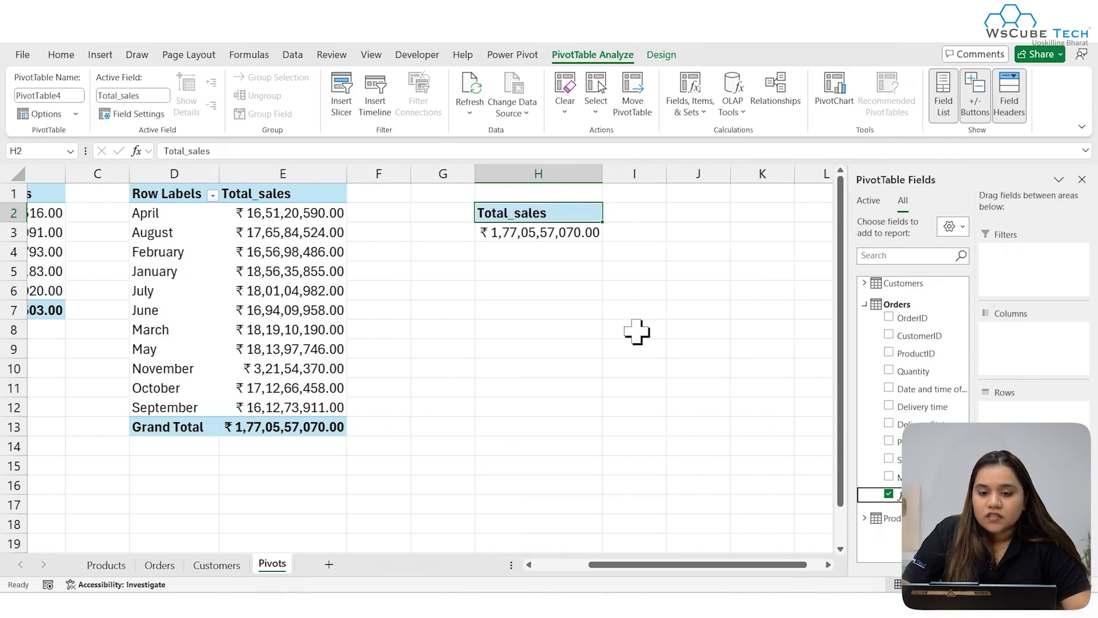
scroll(637, 331, right, 1)
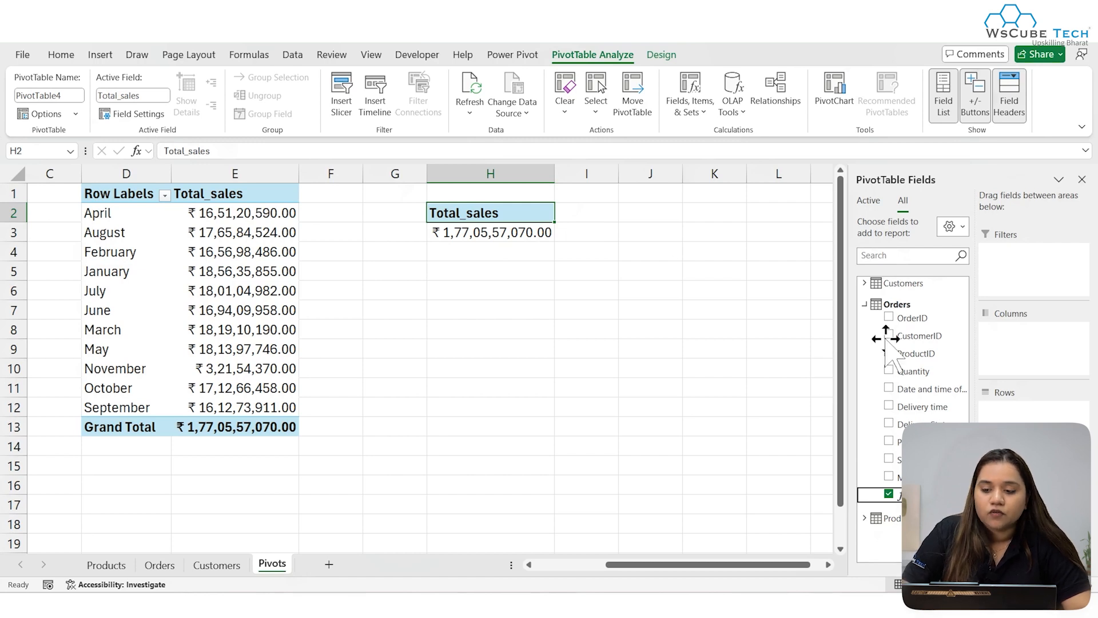
- Start a new measure assigned to the Orders table and name it Total_orders
click(511, 57)
click(80, 104)
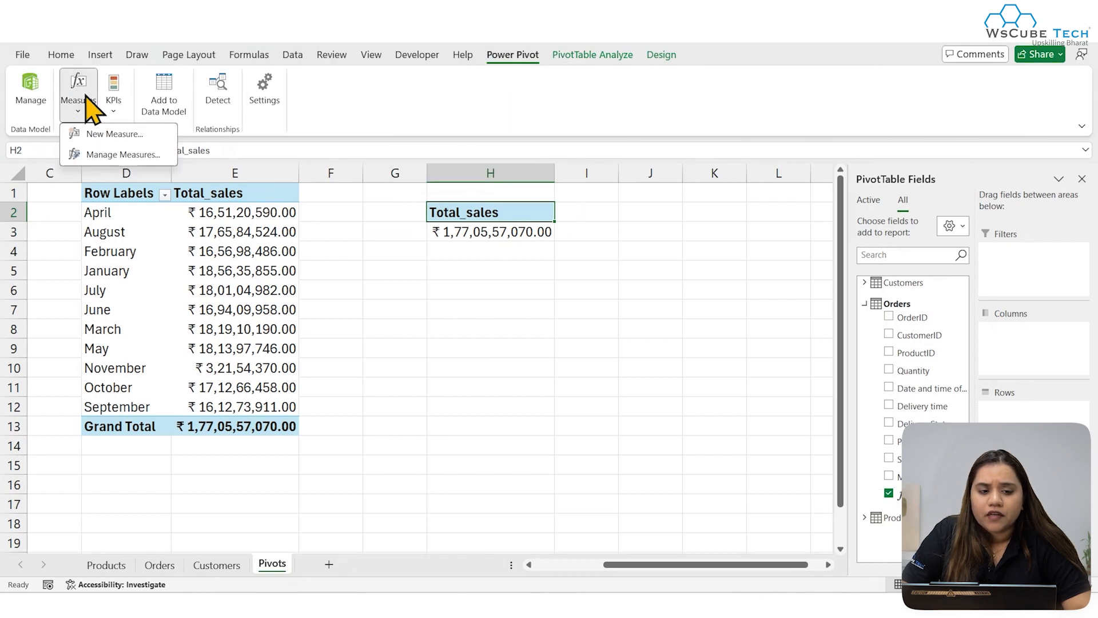
click(114, 135)
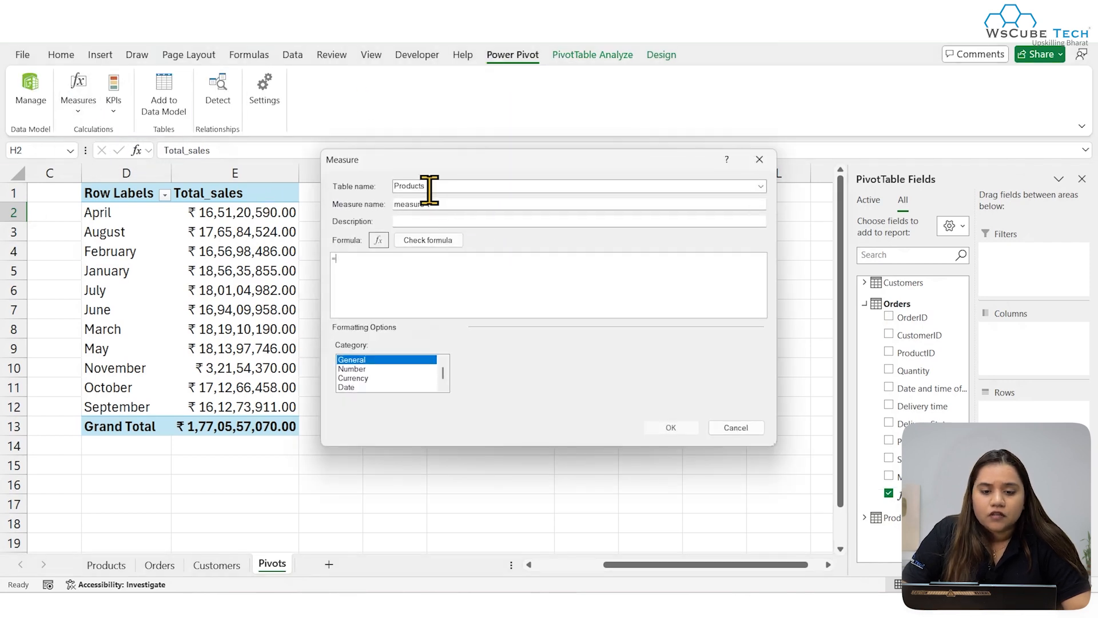
click(760, 186)
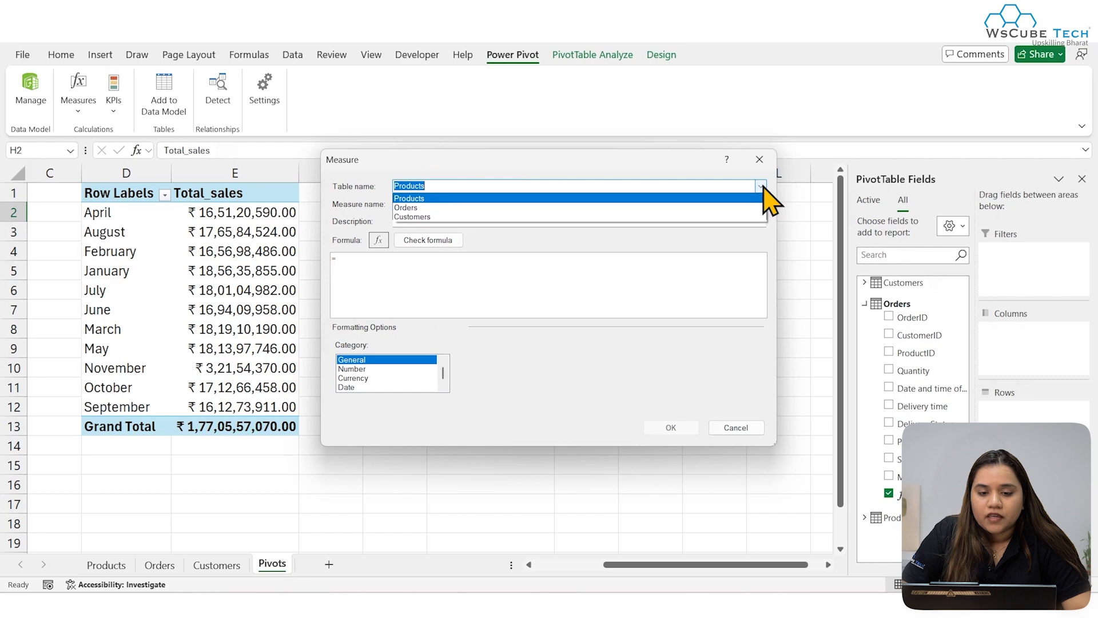
click(725, 207)
click(460, 205)
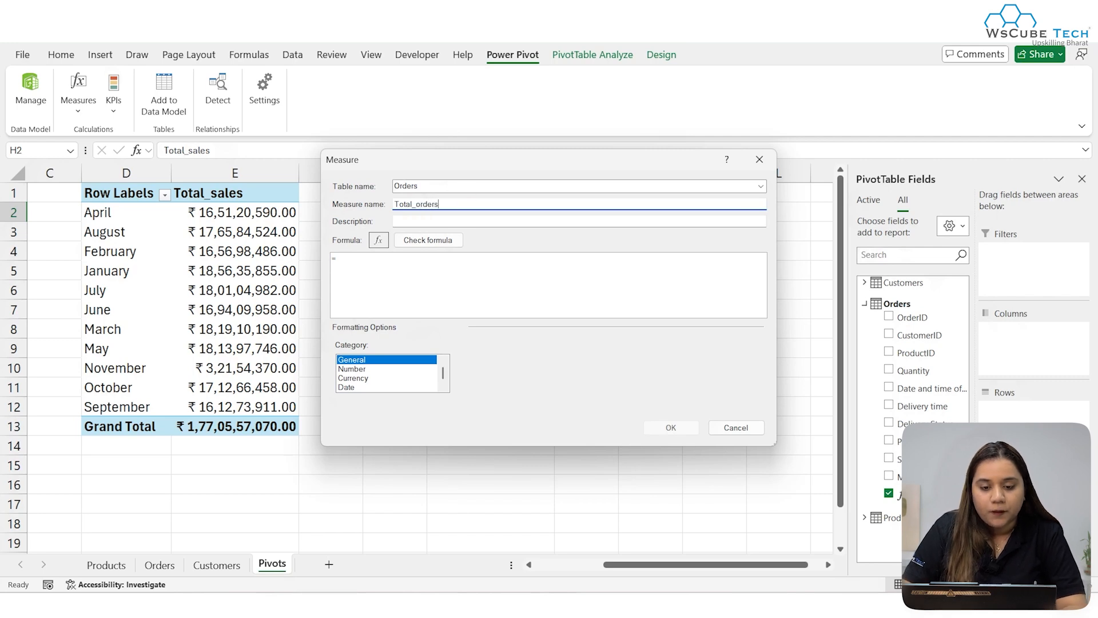
- Enter the formula =DISTINCTCOUNT(Orders[OrderID]) for the Total_orders measure
click(392, 286)
text(s)
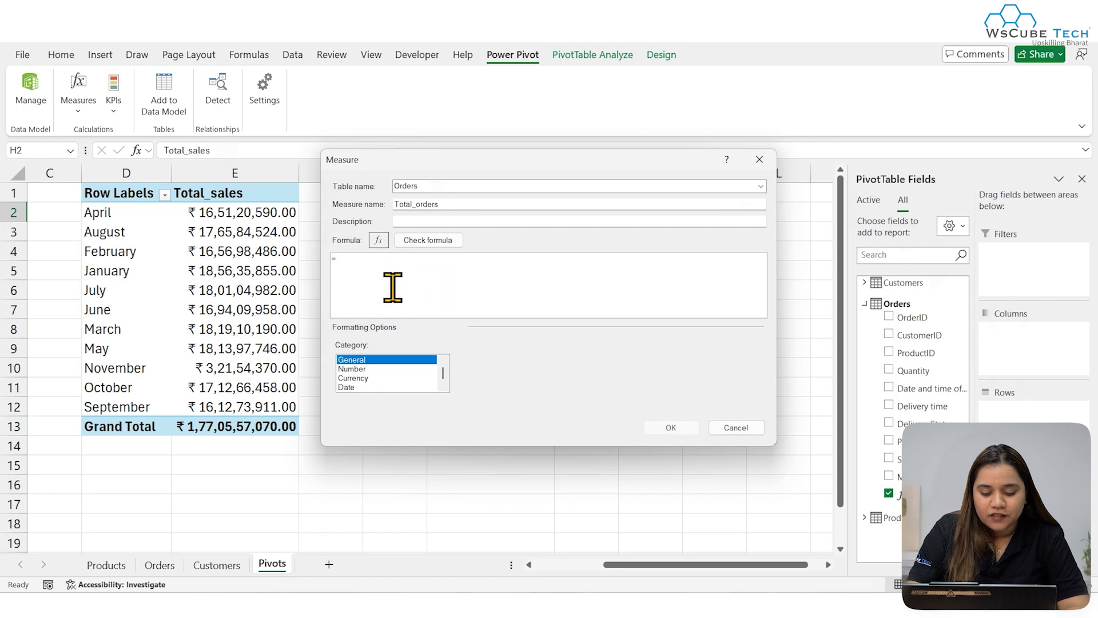
text(c)
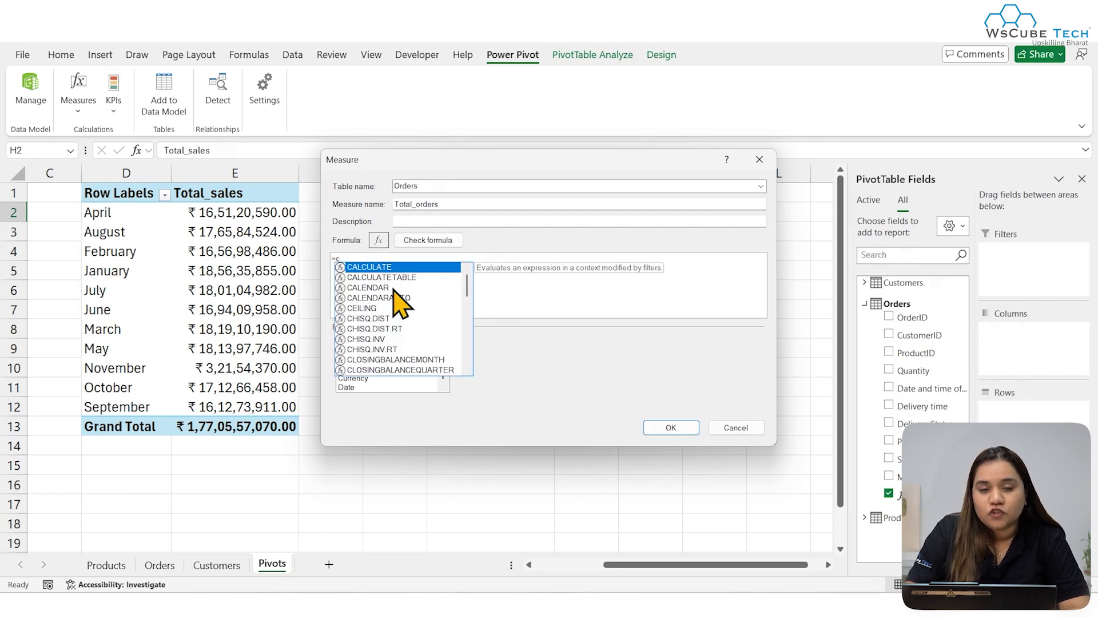
key(BackSpace)
text(dis)
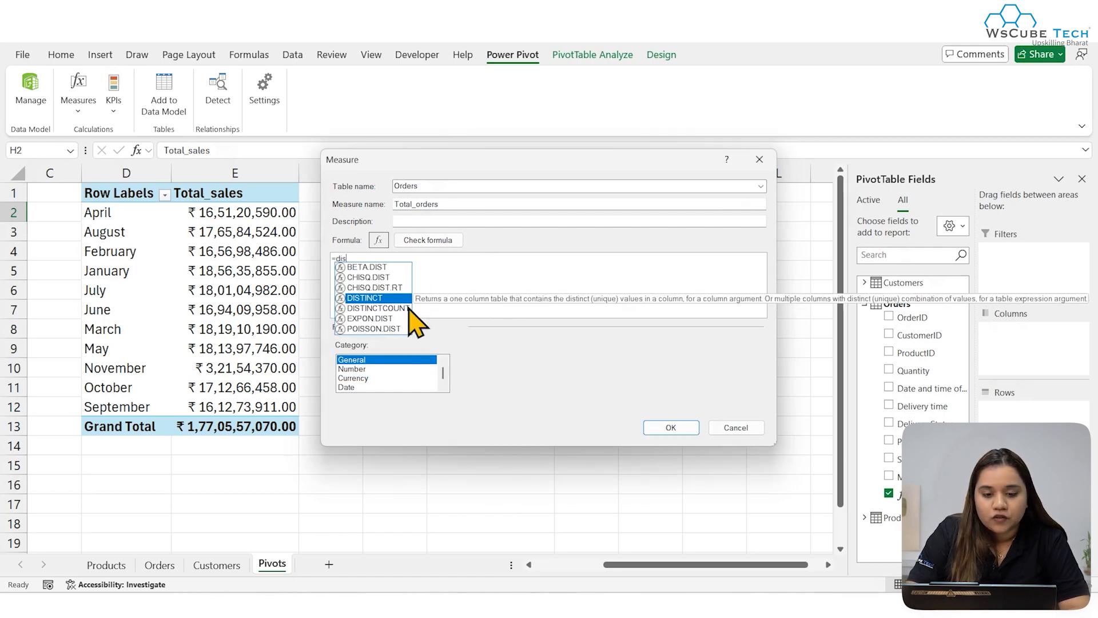
double_click(409, 307)
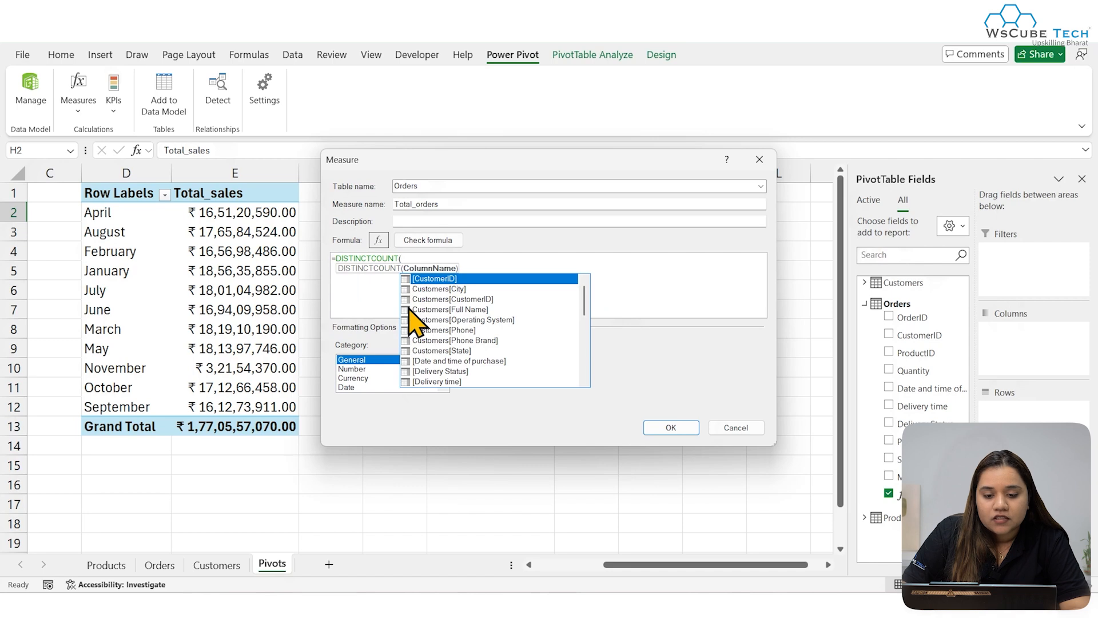
text(or)
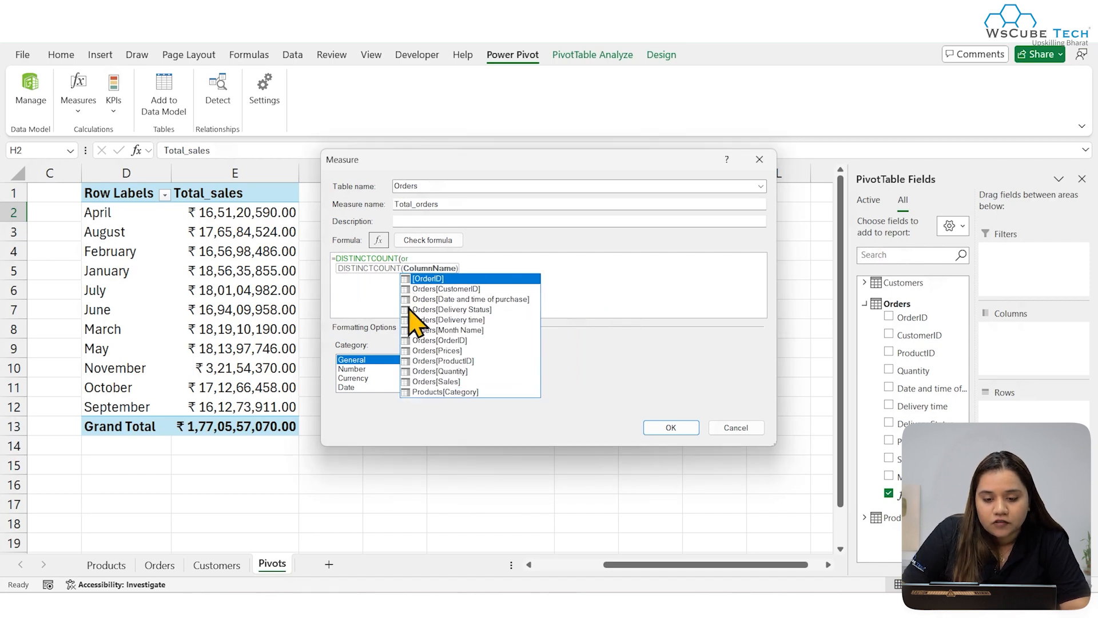
double_click(411, 339)
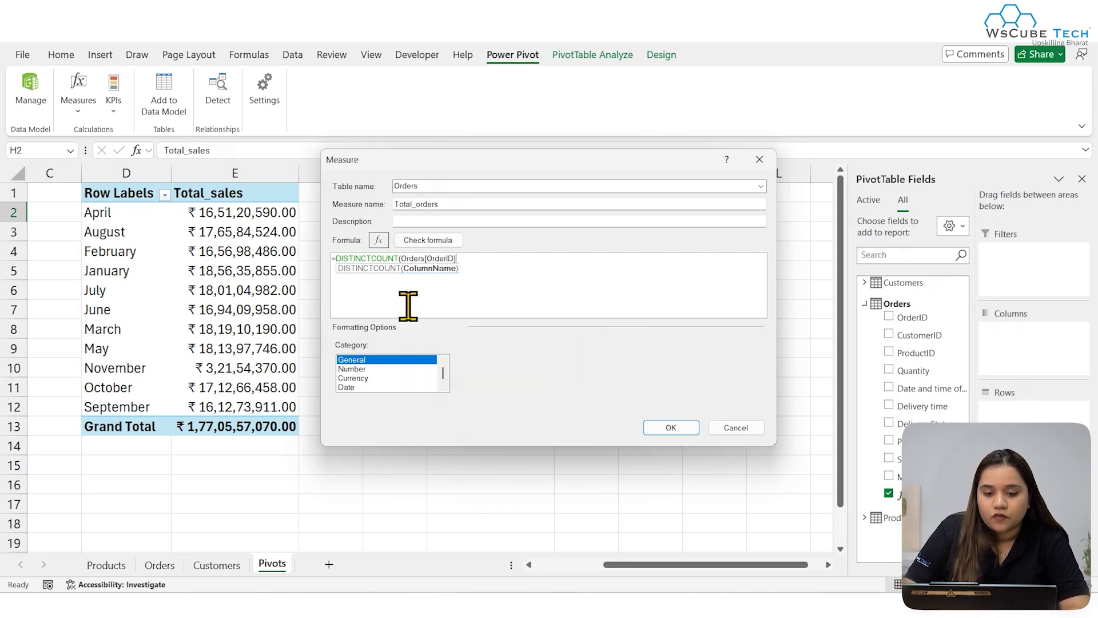
text())
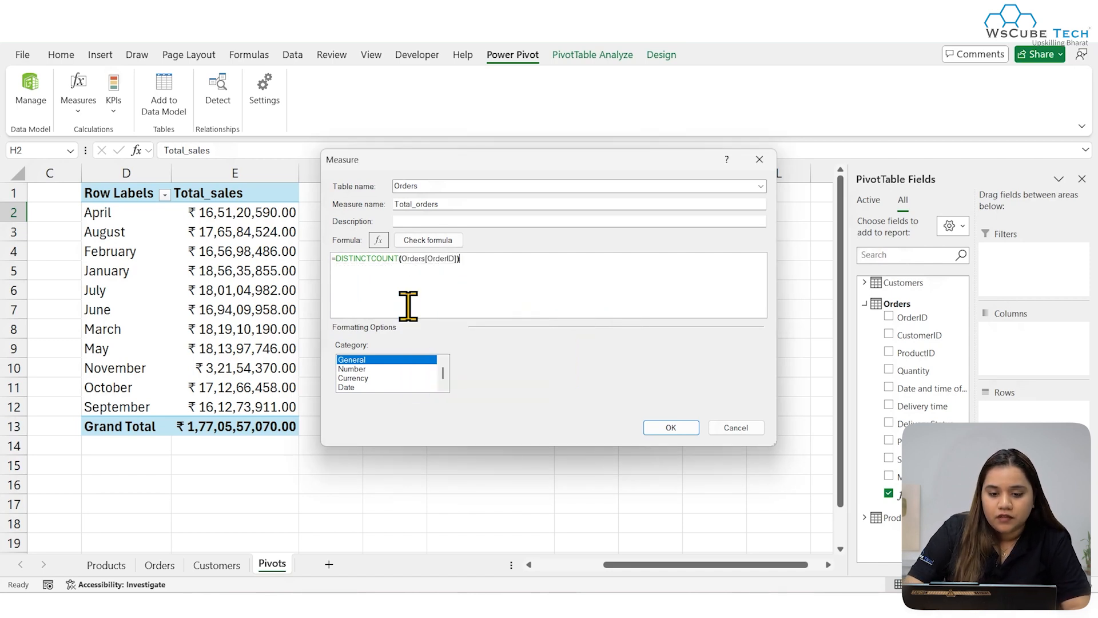
- Format the Total_orders measure as a Whole Number and save the measure
click(374, 370)
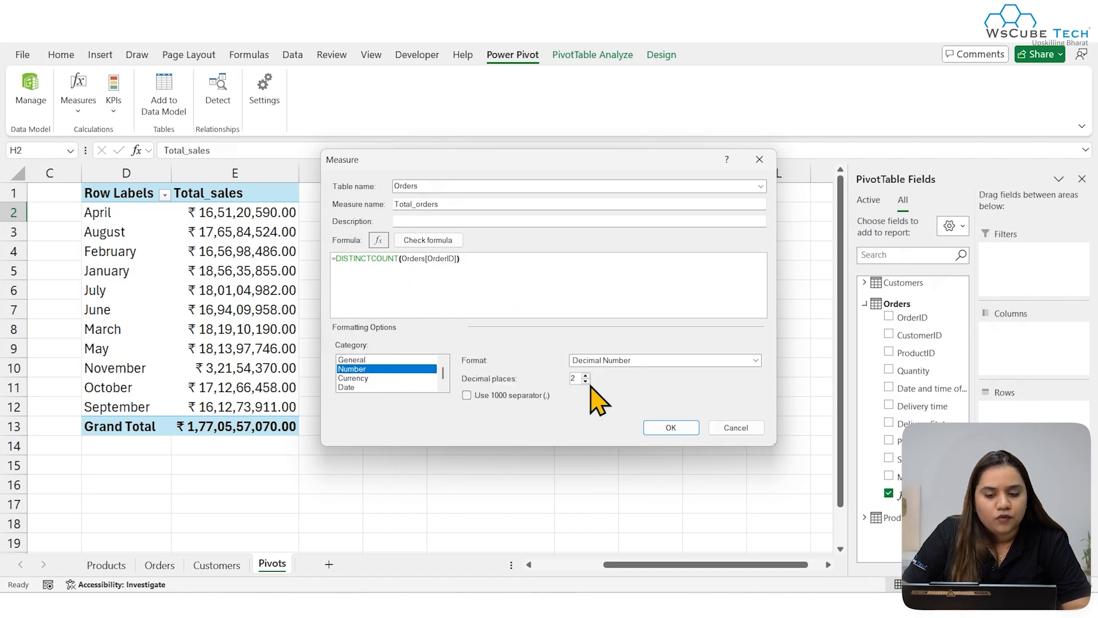
click(647, 360)
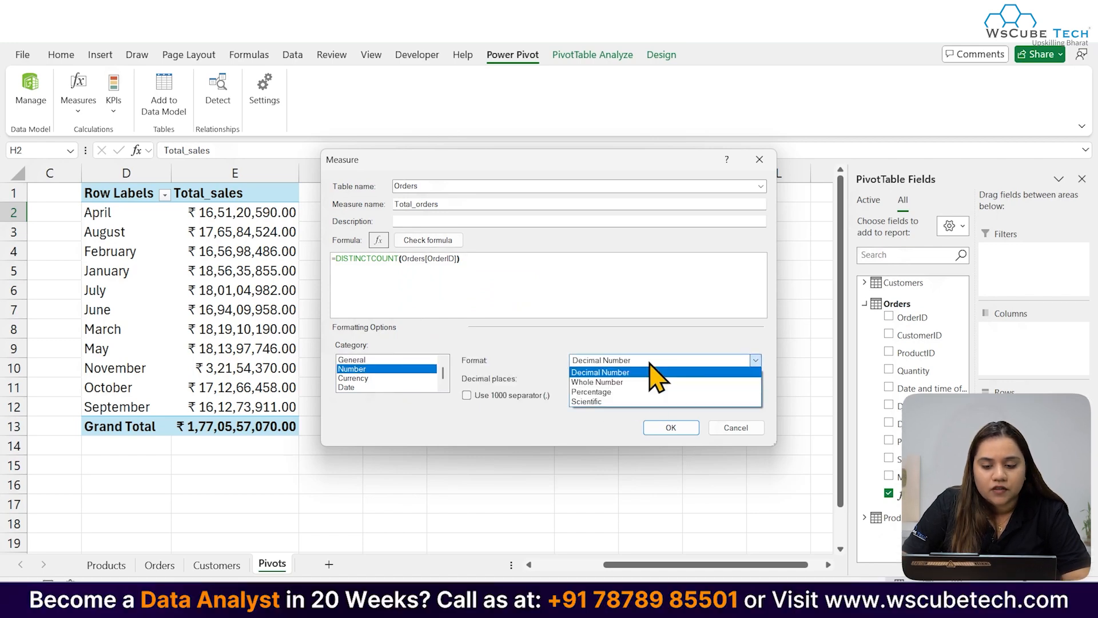
click(642, 379)
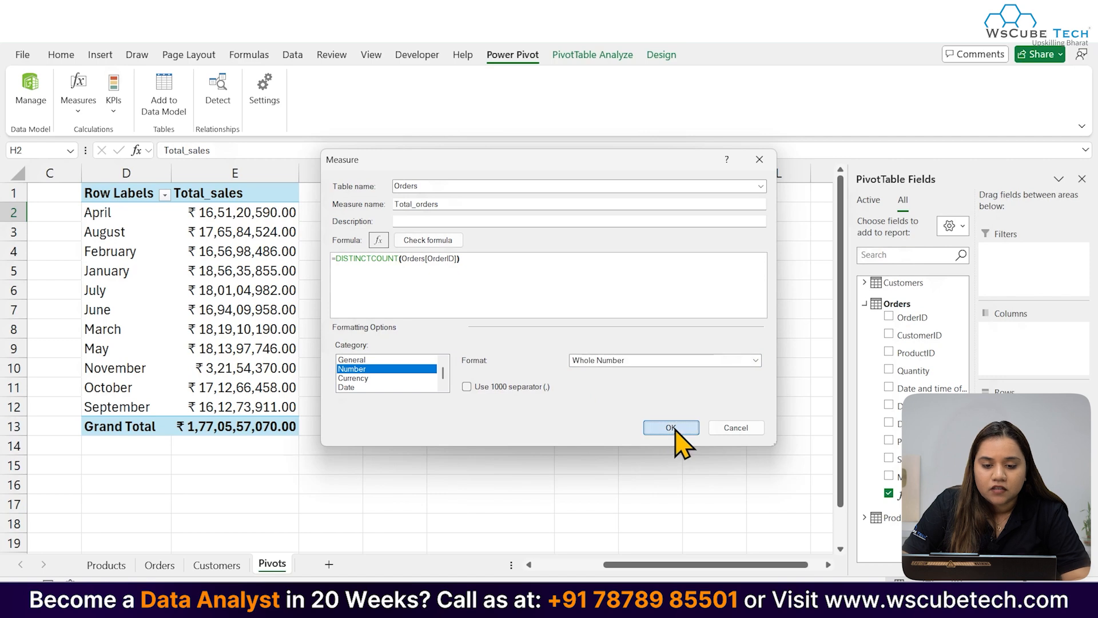
click(671, 428)
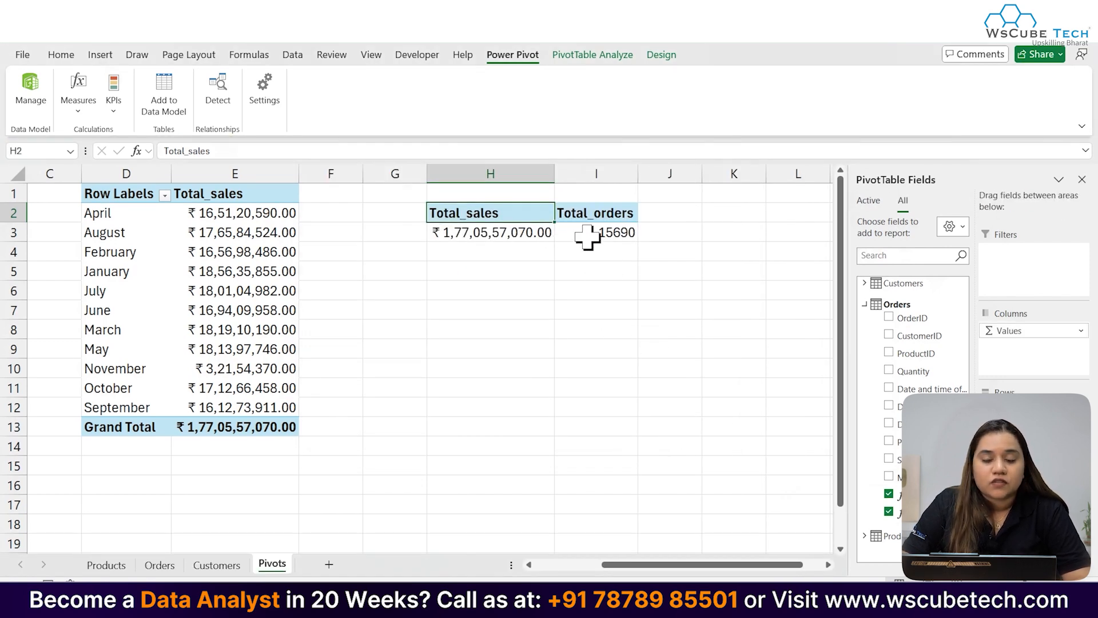
- Start another new measure in the Orders table and name it AOV
click(646, 215)
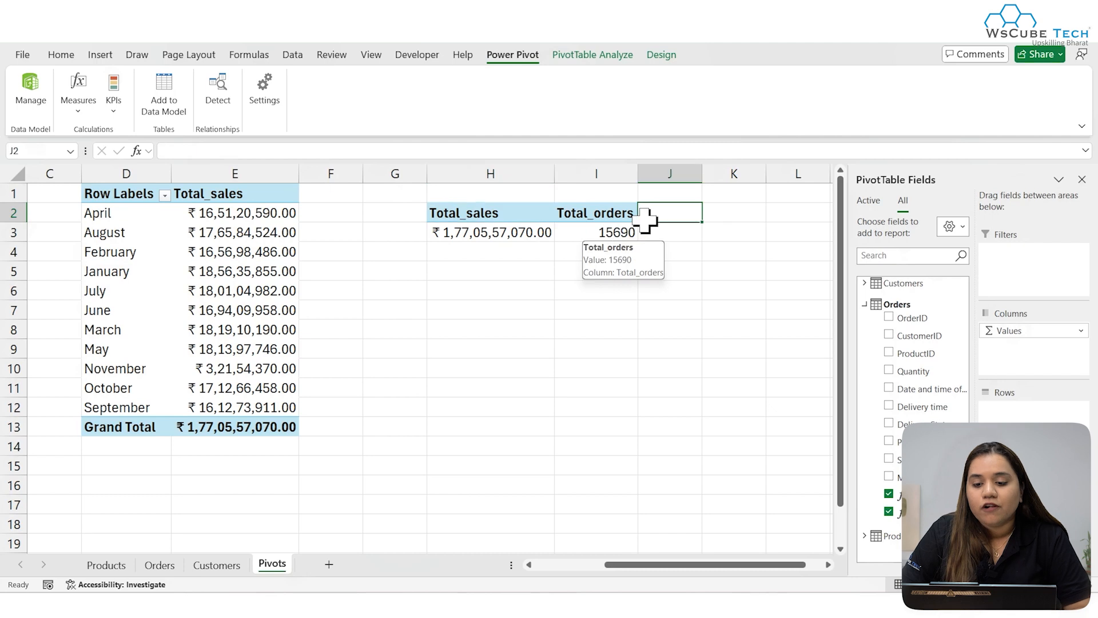
click(589, 216)
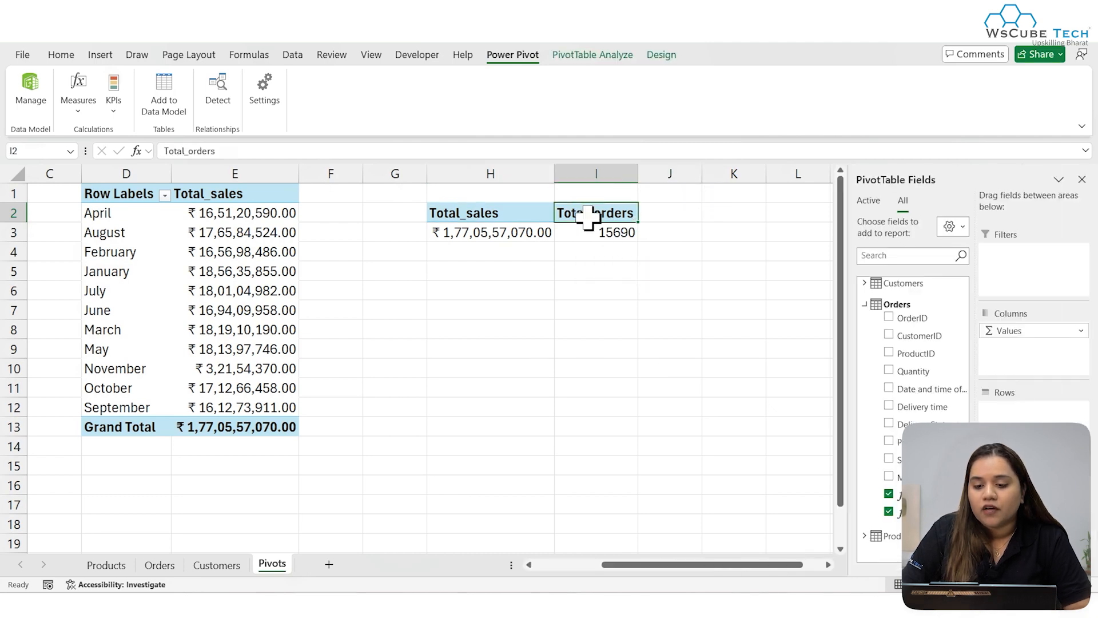
click(80, 113)
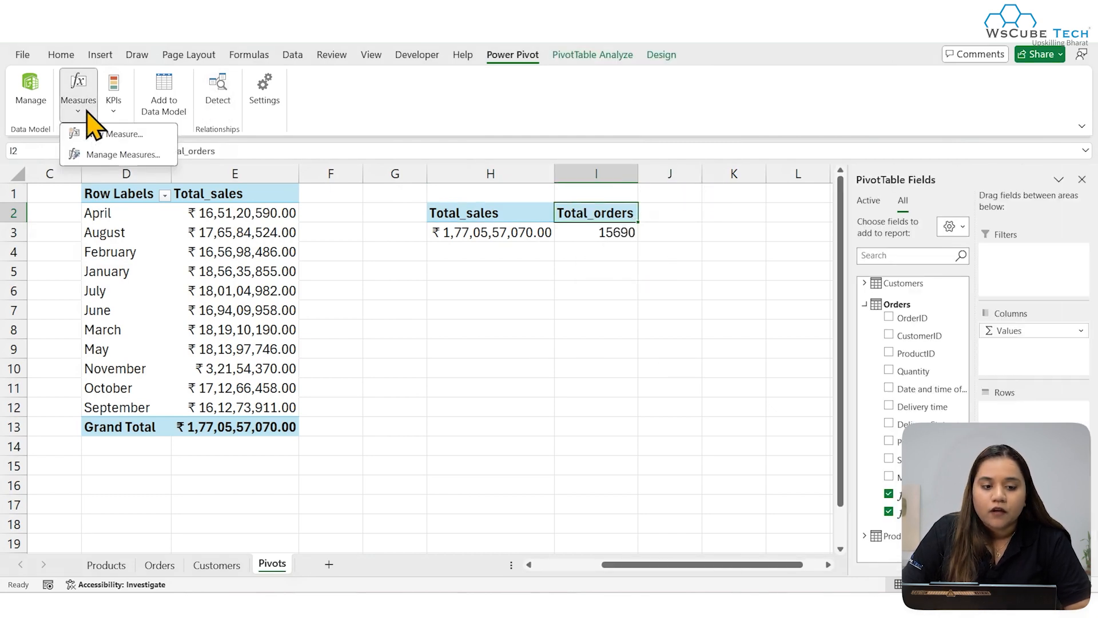
click(107, 134)
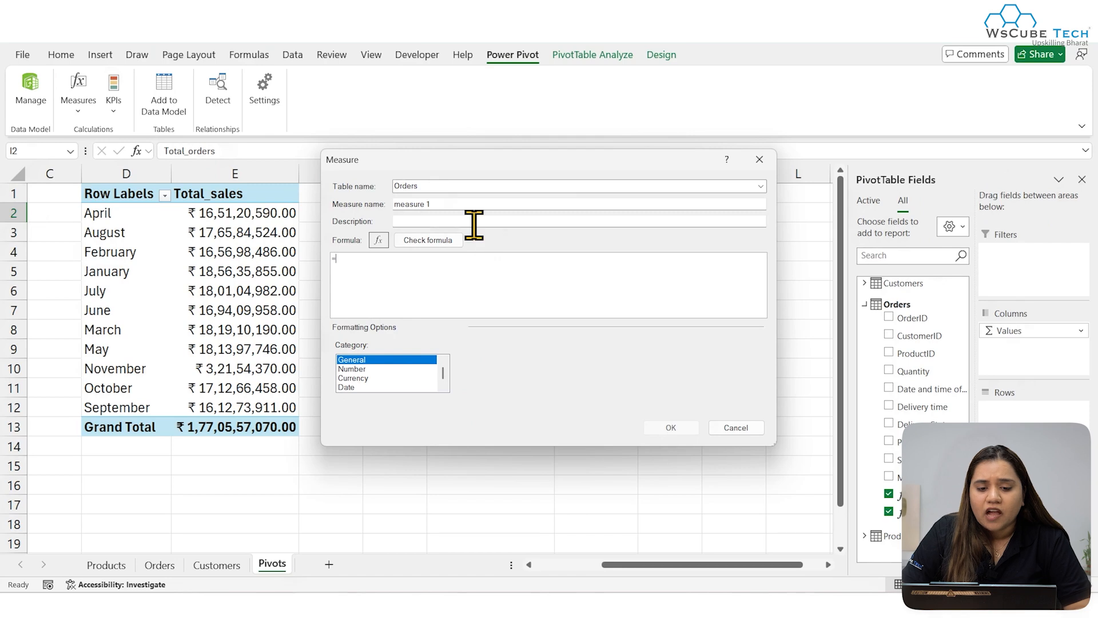
drag(536, 168, 524, 338)
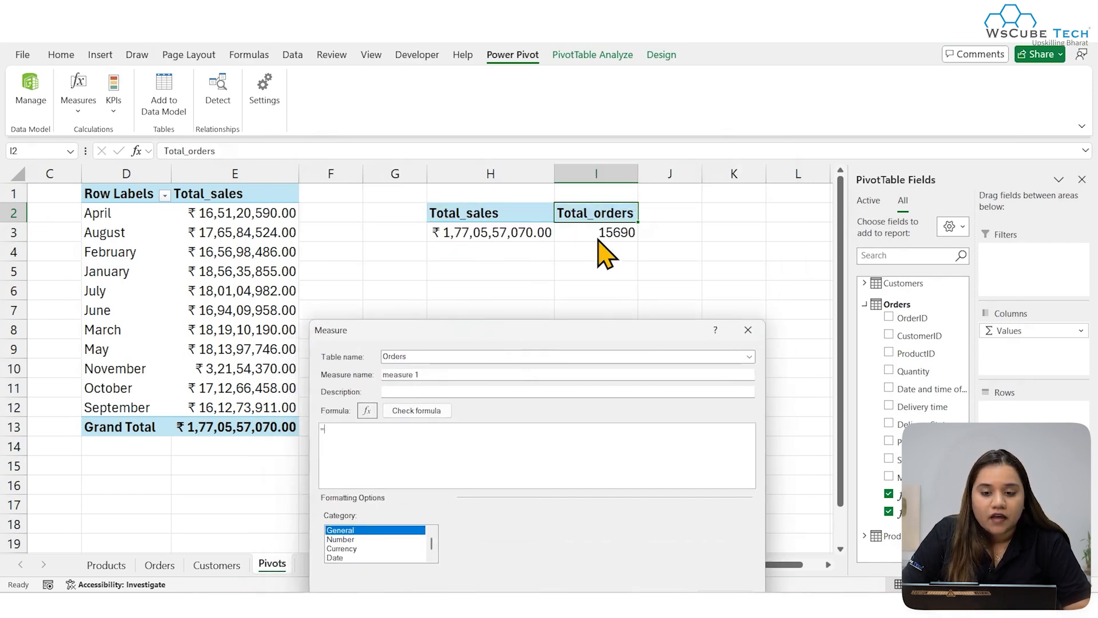
drag(537, 332, 490, 207)
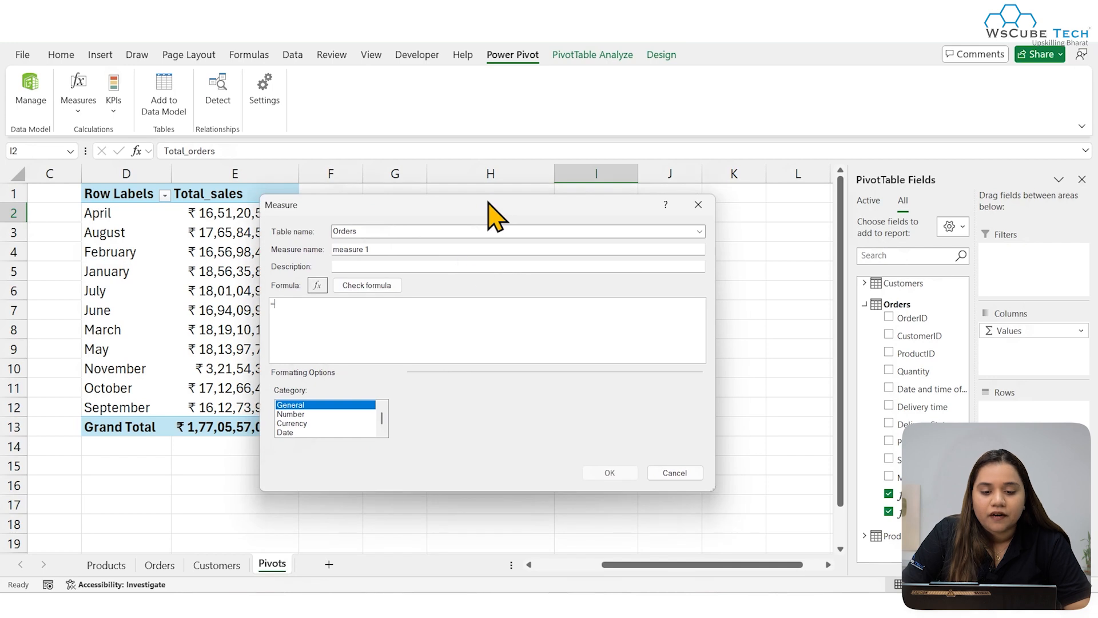
click(395, 247)
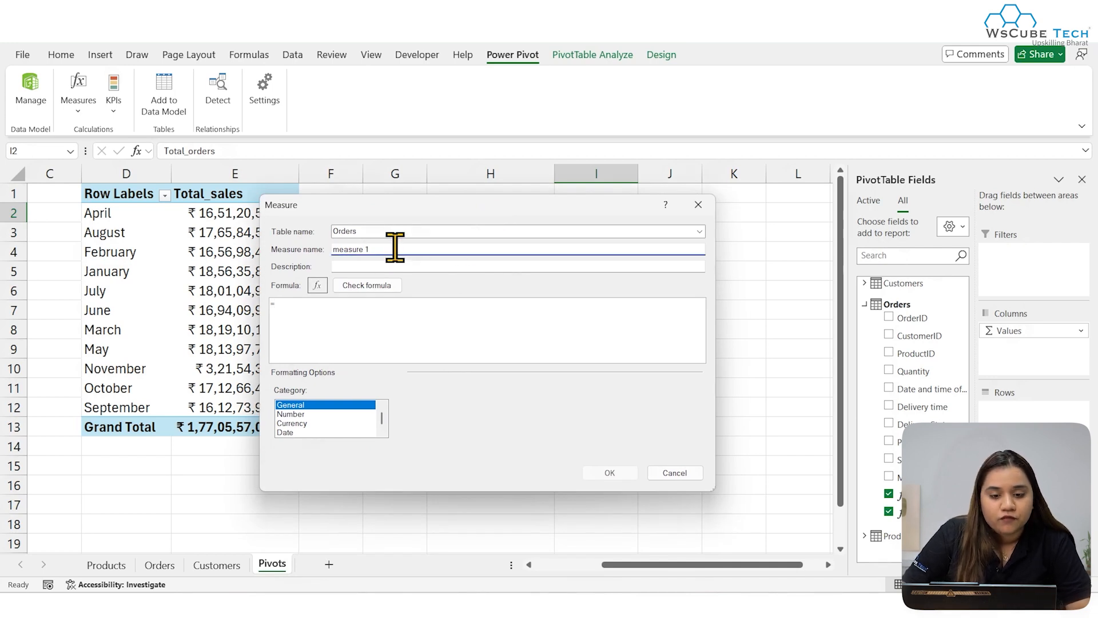
key(ctrl+a)
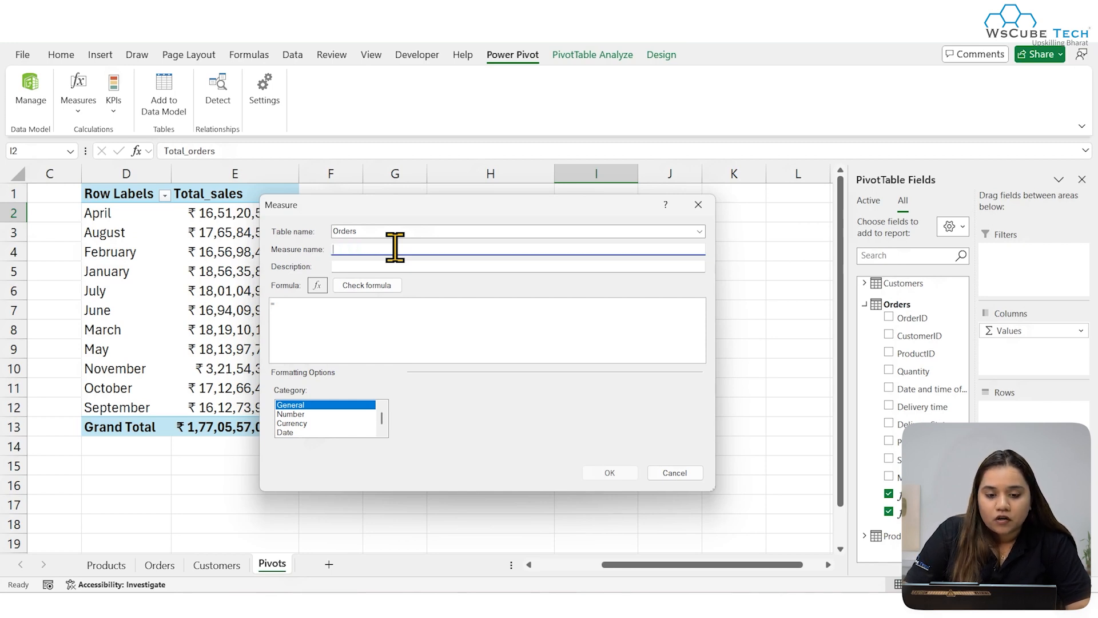
text(AOV)
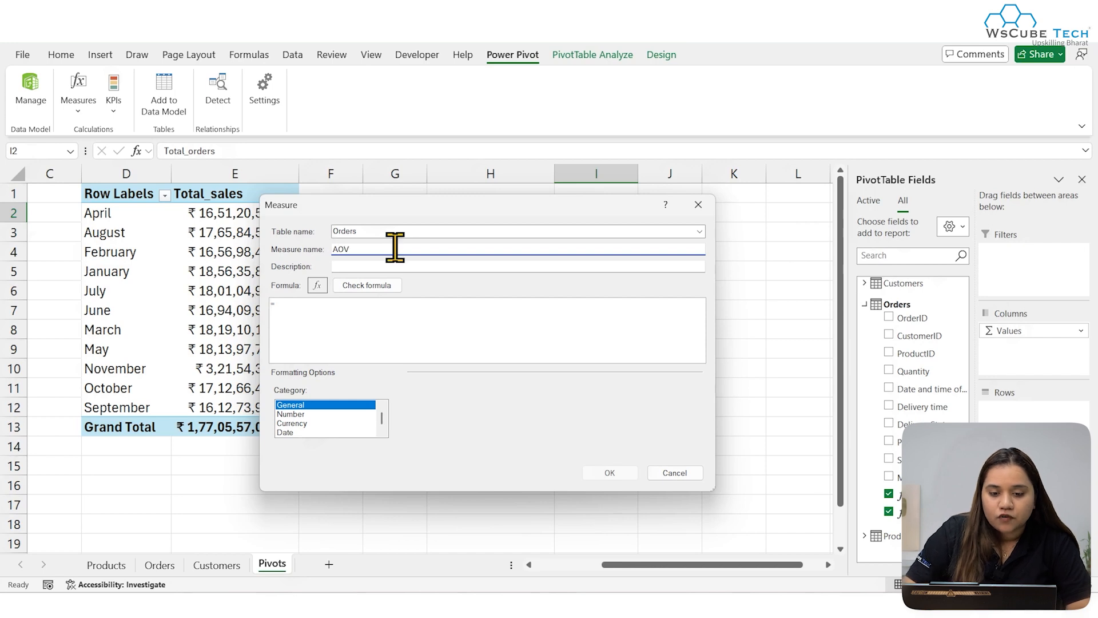
click(401, 309)
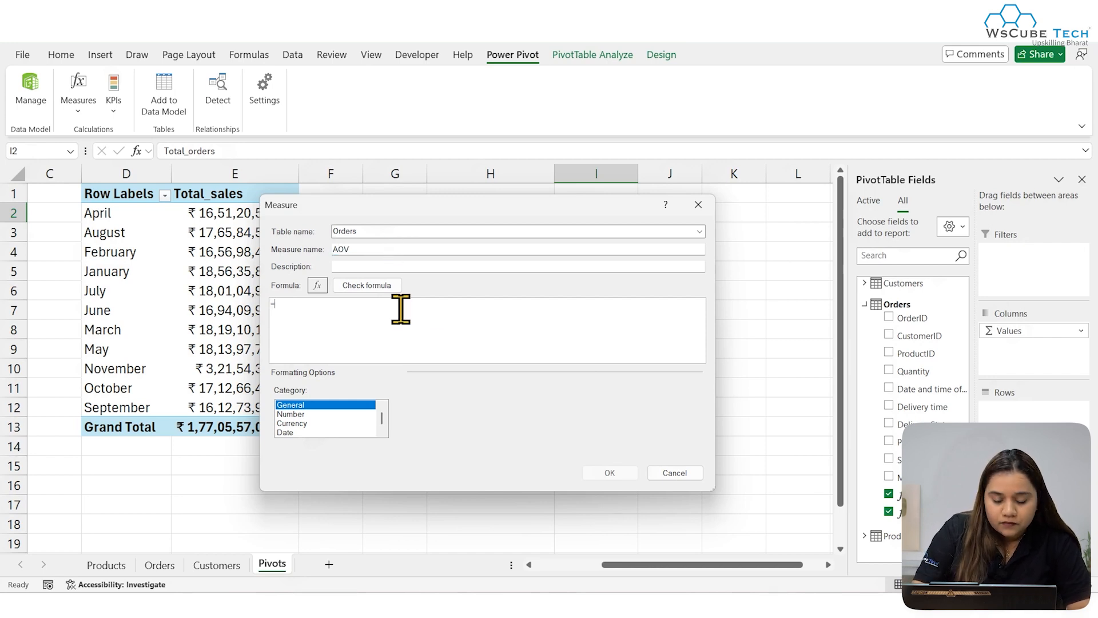
- Enter =[Total_sales]/[Total_orders] as the AOV measure's formula, and save the measure in Currency format
text(s)
key(BackSpace)
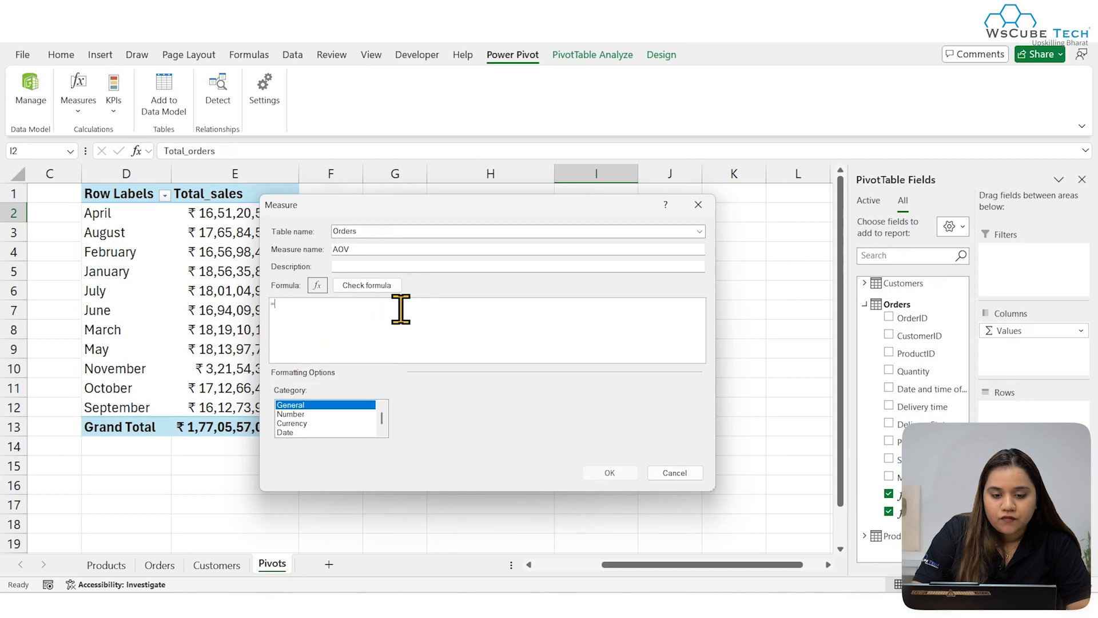
text(tot)
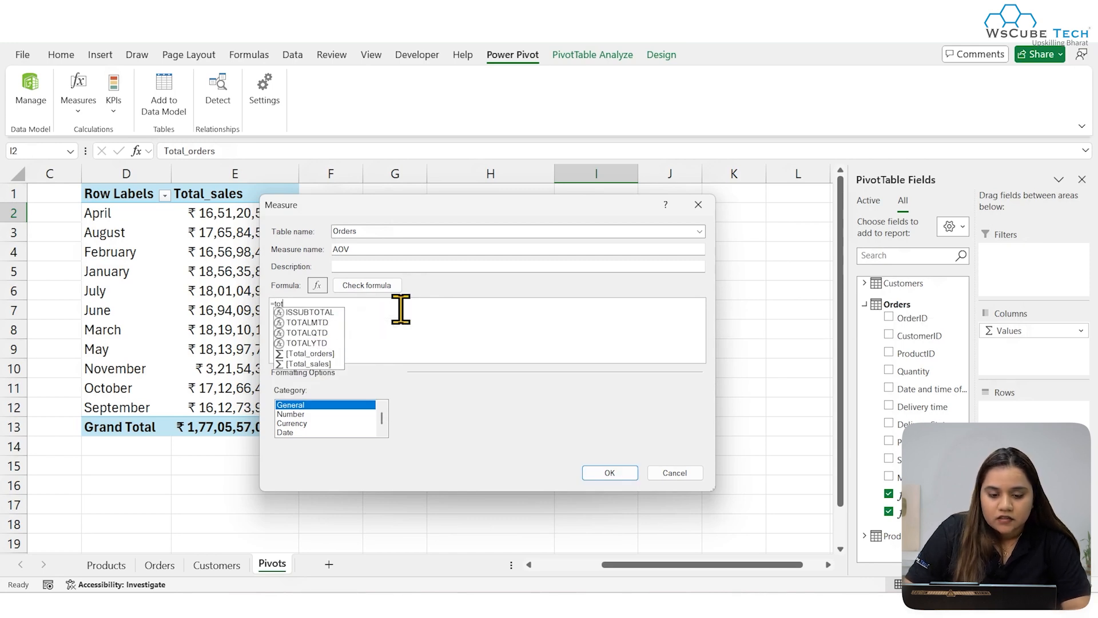
key(Up)
key(Tab)
text(/t)
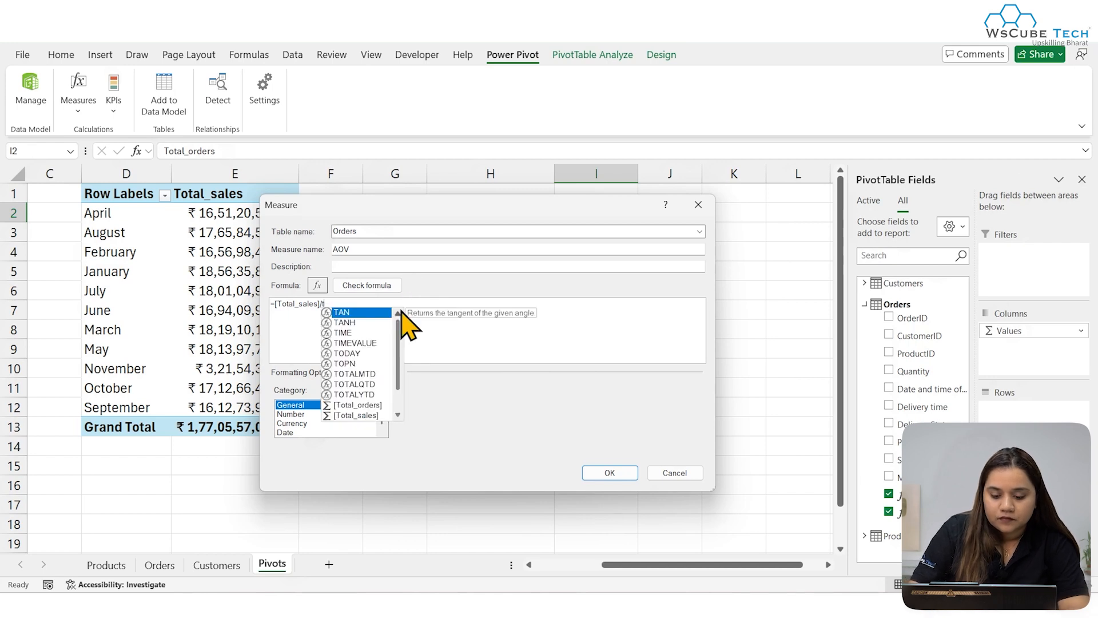
text(ot)
key(Down)
key(Down)
key(Down)
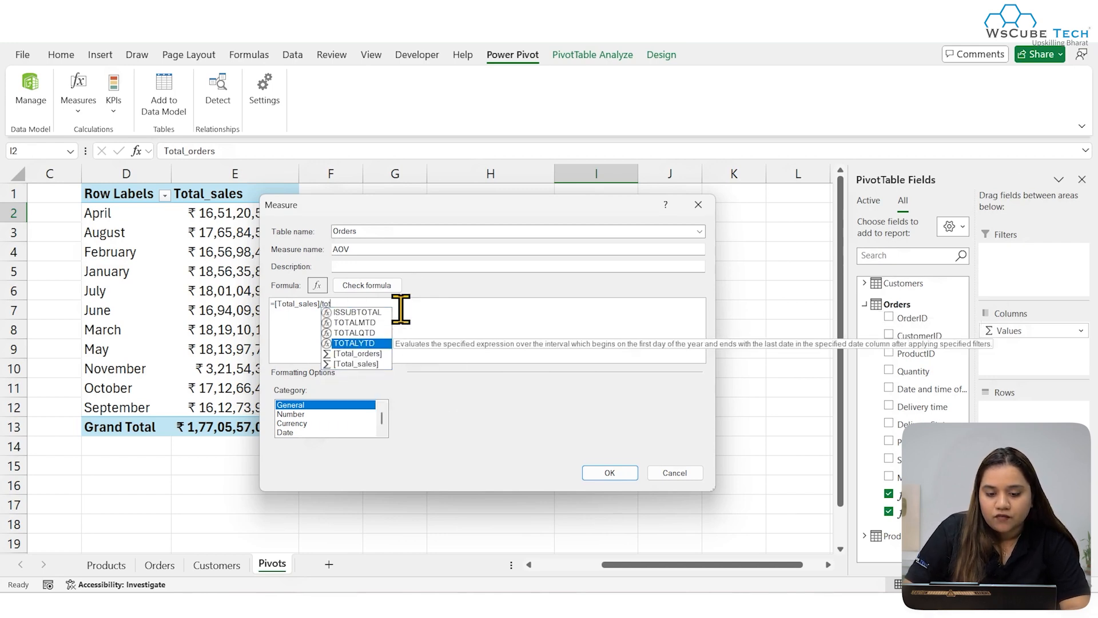
key(Tab)
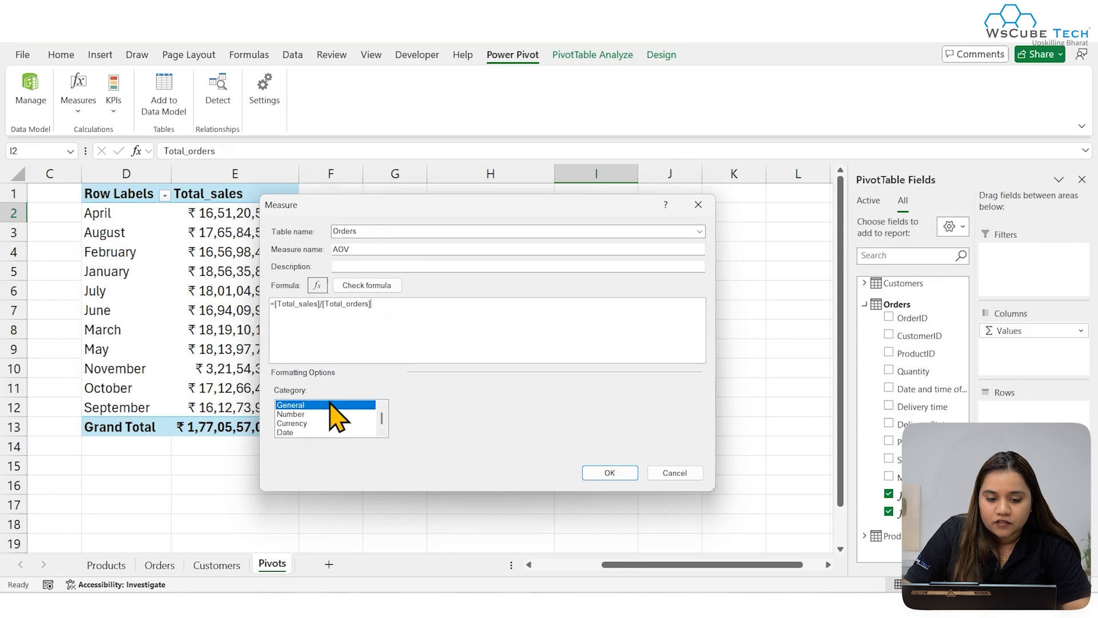
click(315, 422)
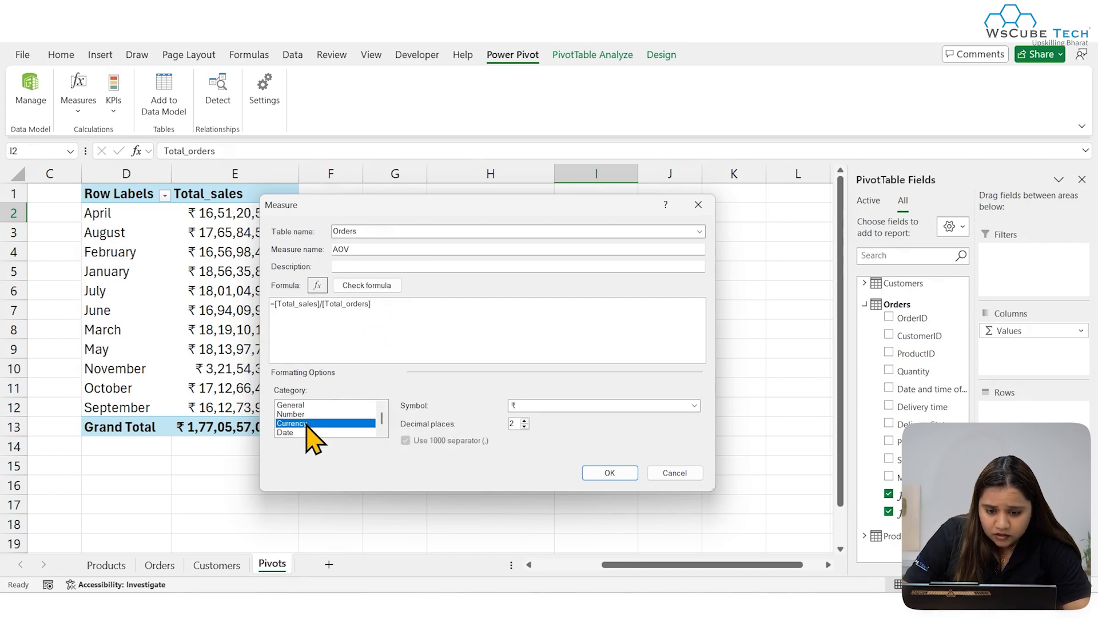
click(600, 474)
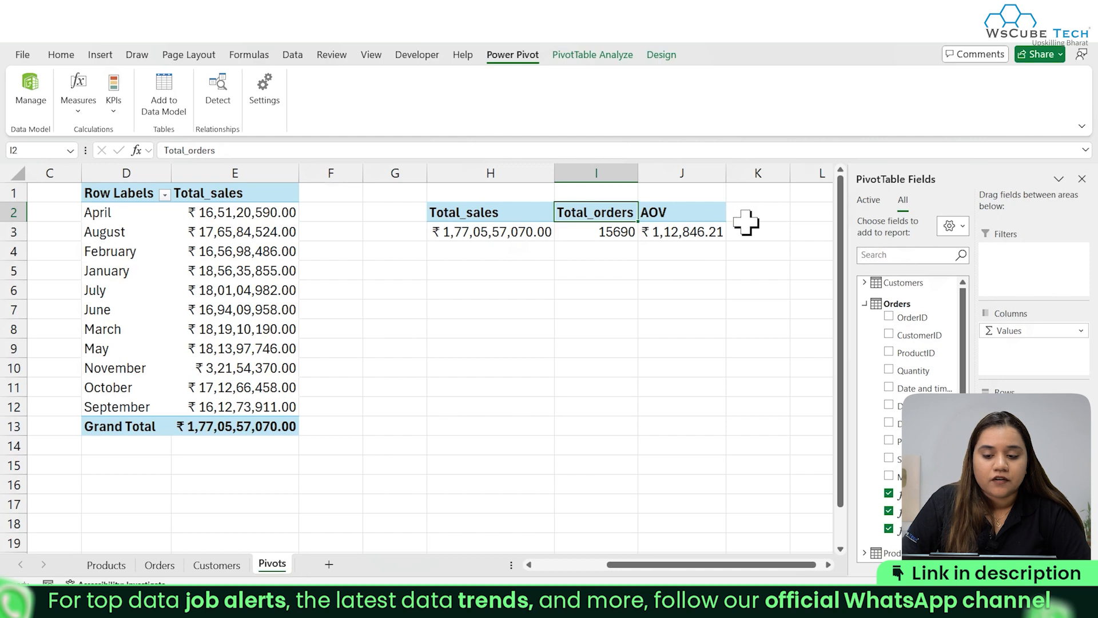
- Insert a new PivotTable from the data model at cell A10 of the Pivots sheet
scroll(709, 324, left, 3)
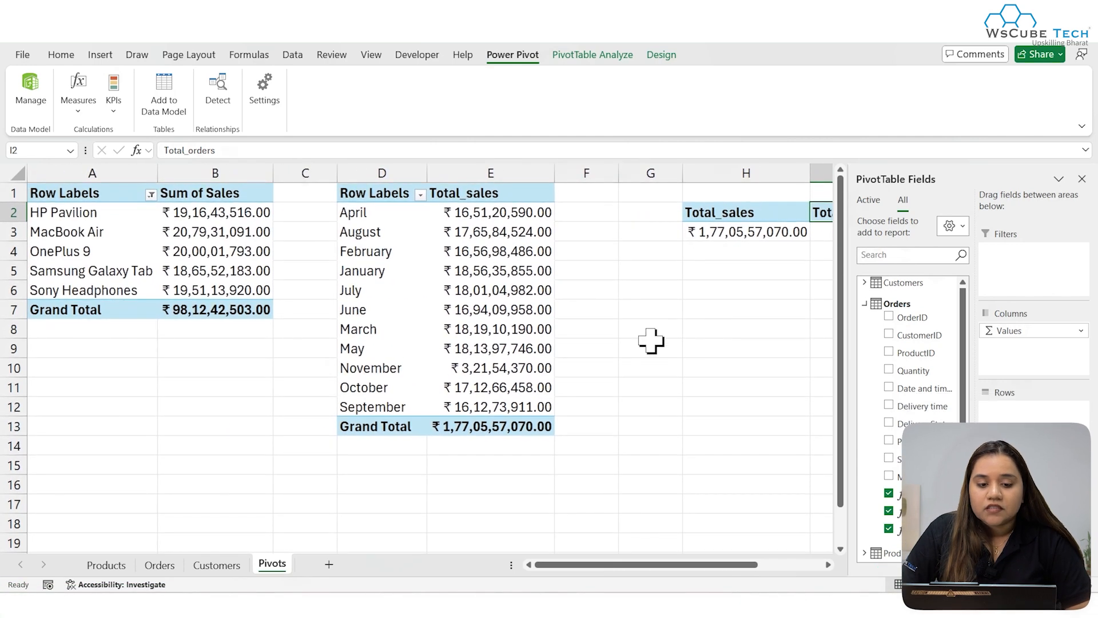
click(54, 361)
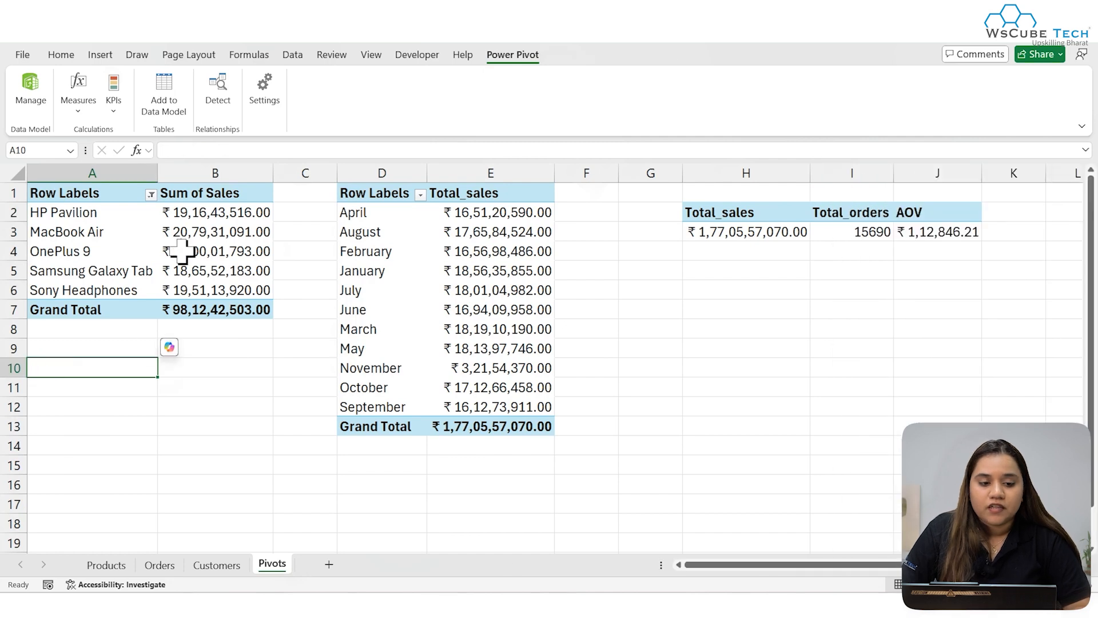
click(56, 55)
click(107, 56)
click(36, 112)
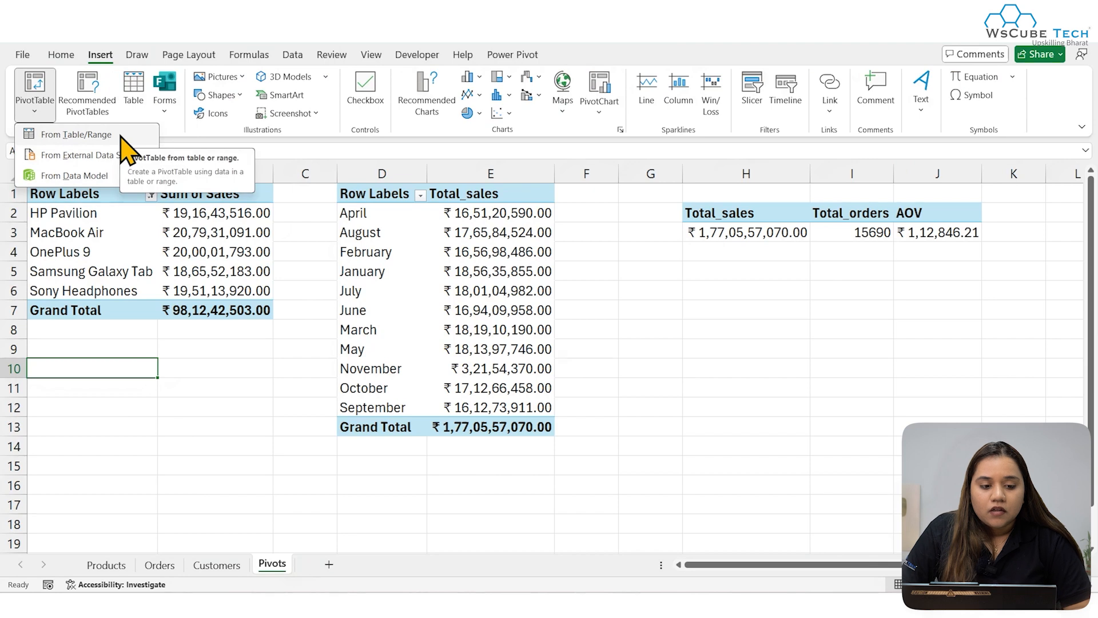
click(111, 175)
click(623, 441)
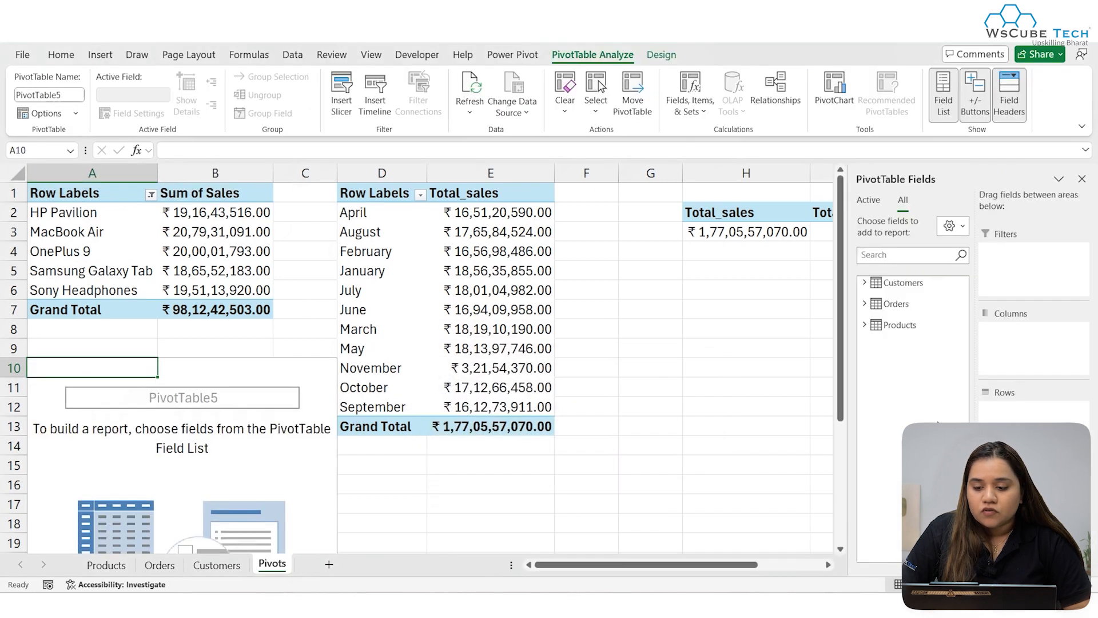
- Build the new PivotTable with Category from Products as rows and the Total_sales measure as values
click(864, 327)
click(864, 326)
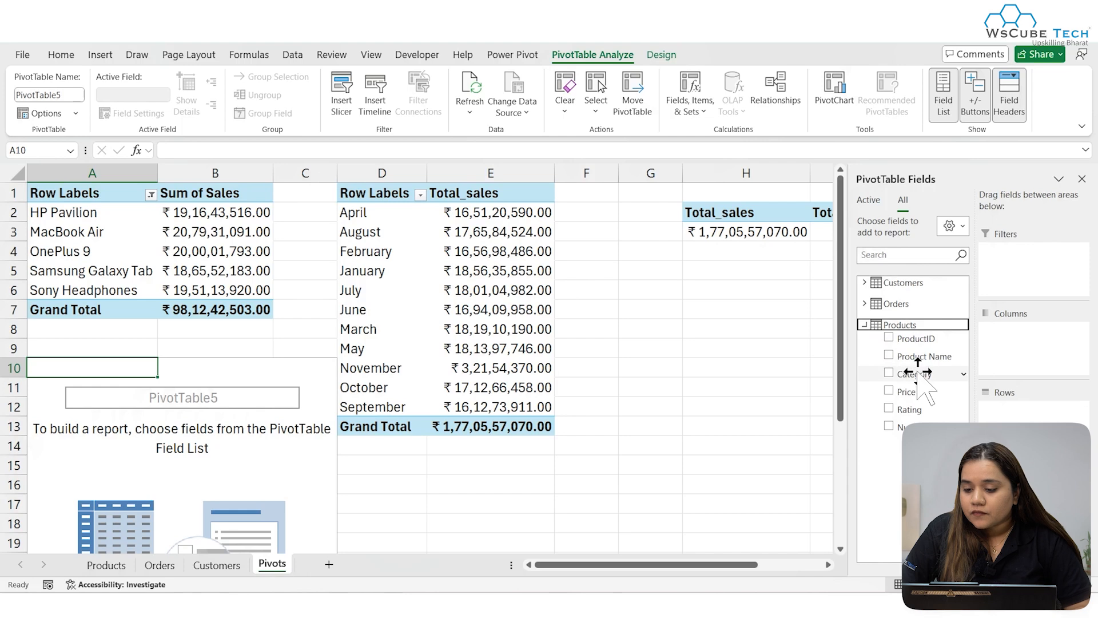
key(space)
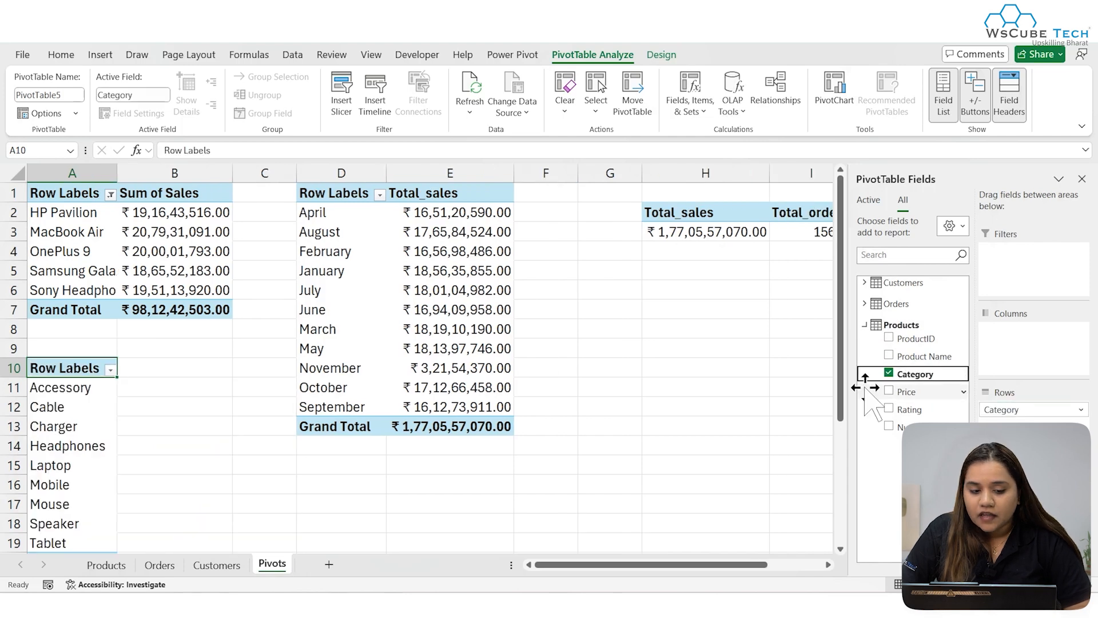
click(864, 326)
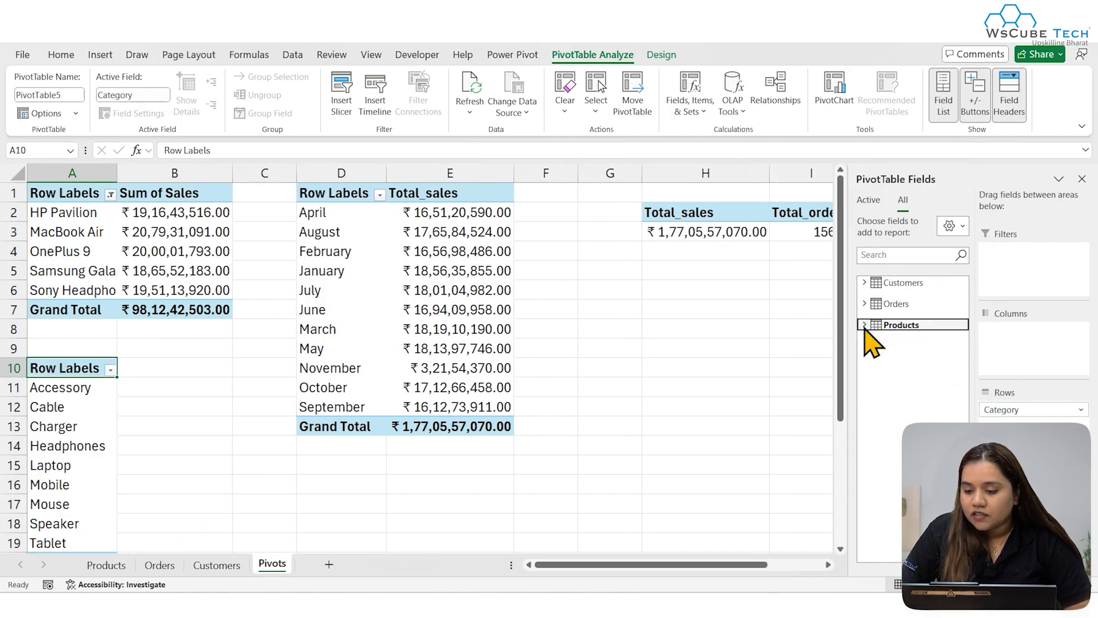
click(865, 304)
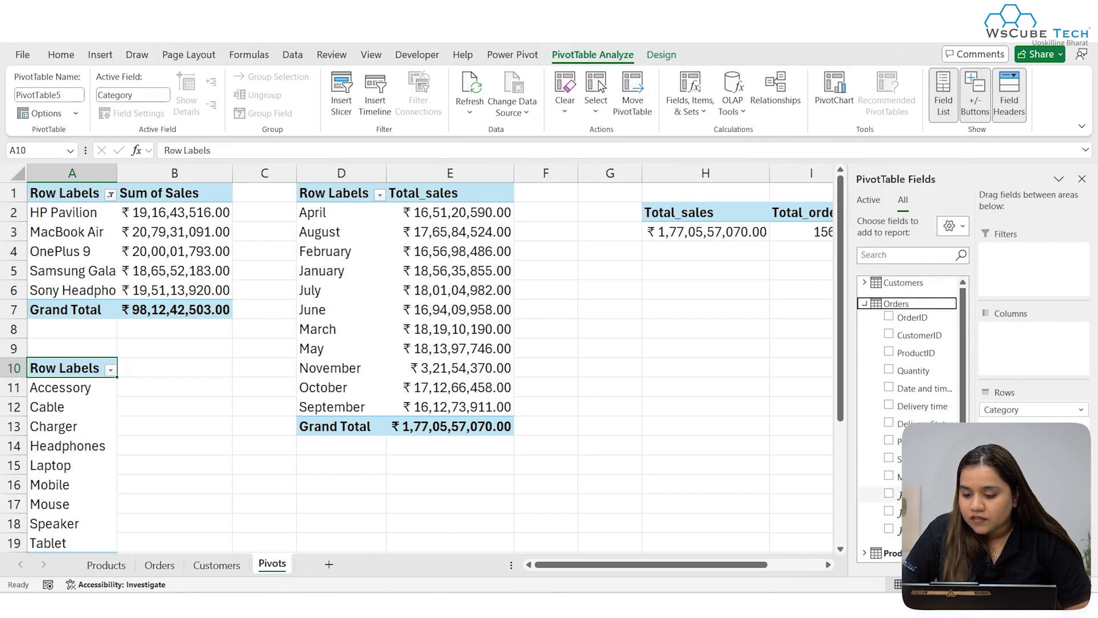
click(888, 492)
click(865, 303)
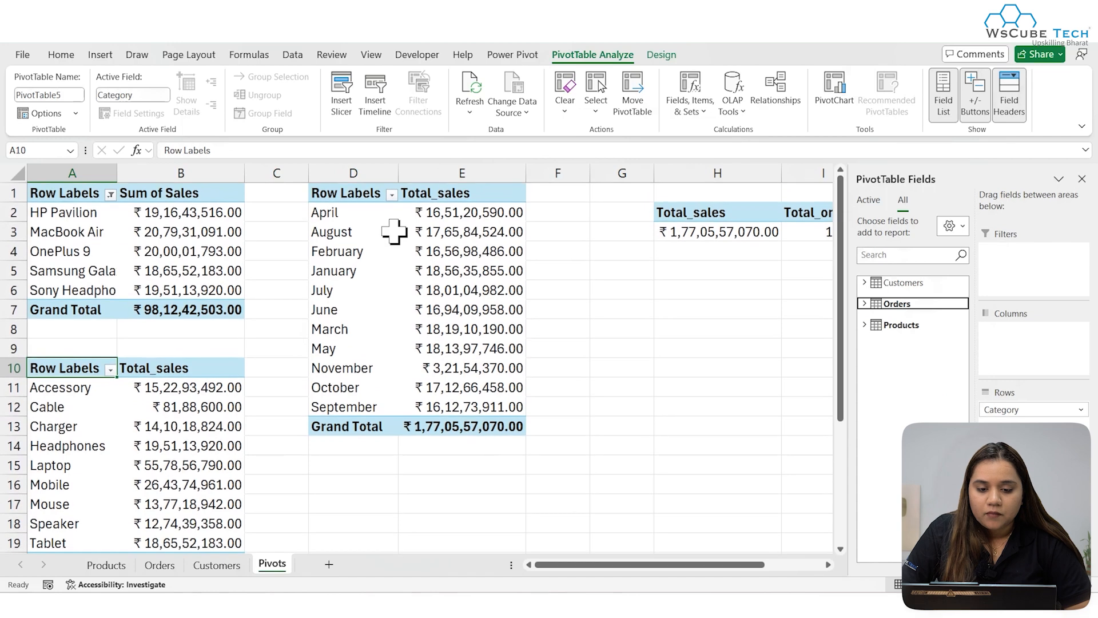
- Copy the monthly Total_sales PivotTable in D1:E13 and paste the copy at cell G6
drag(364, 194, 482, 435)
key(ctrl+c)
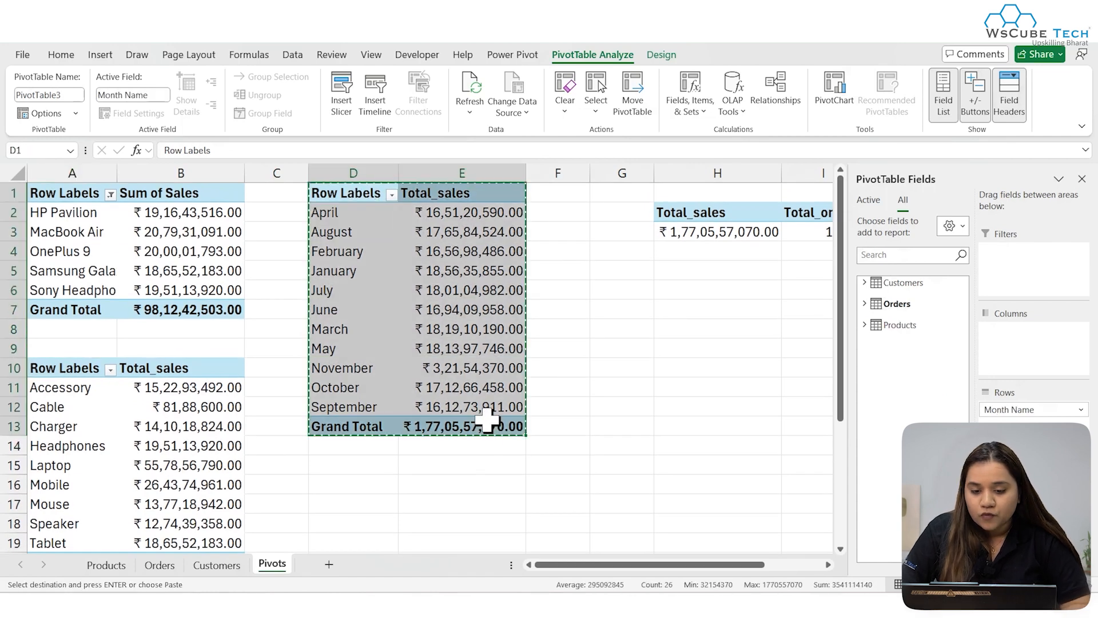
click(630, 289)
key(ctrl+v)
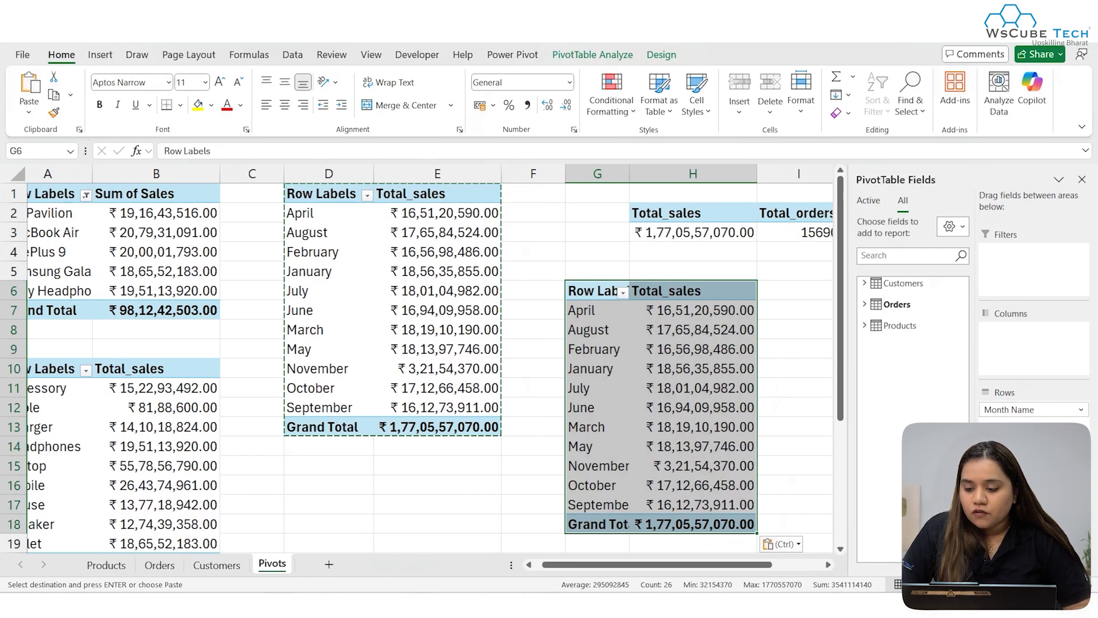
- Replace the pasted PivotTable's fields so it shows Total_orders by the customers' Phone Brand
drag(1019, 408, 941, 405)
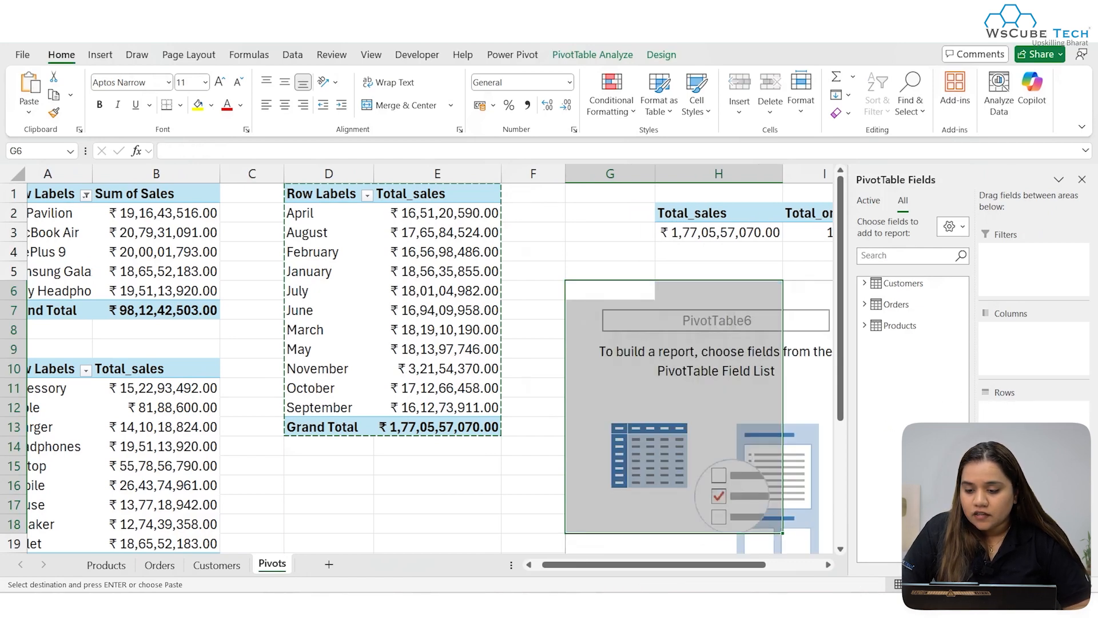
click(865, 303)
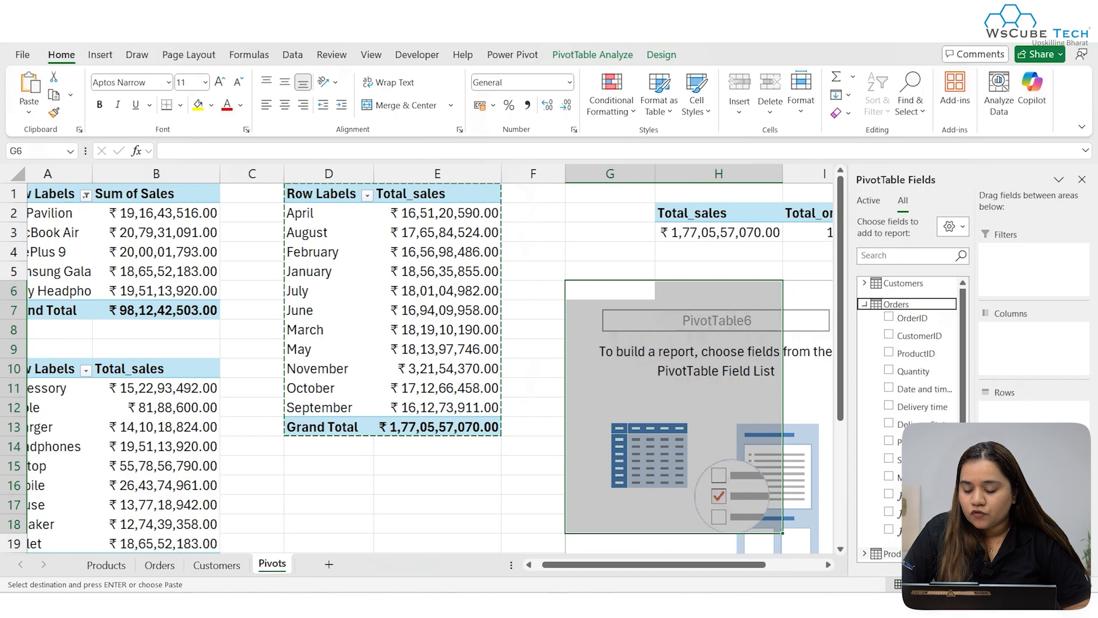
click(888, 510)
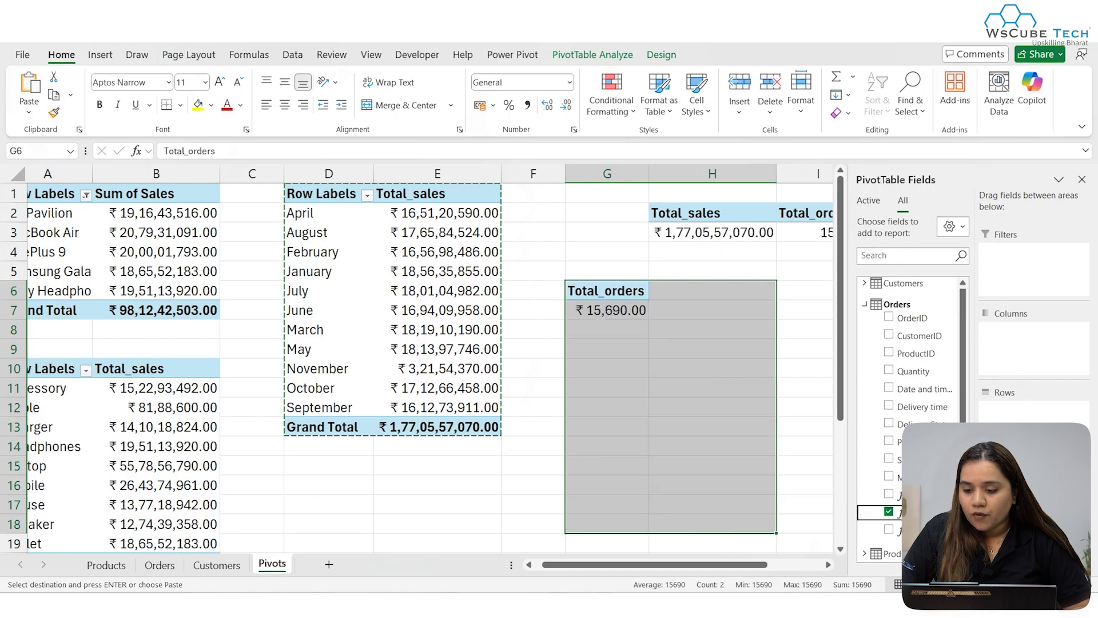
click(865, 304)
click(864, 283)
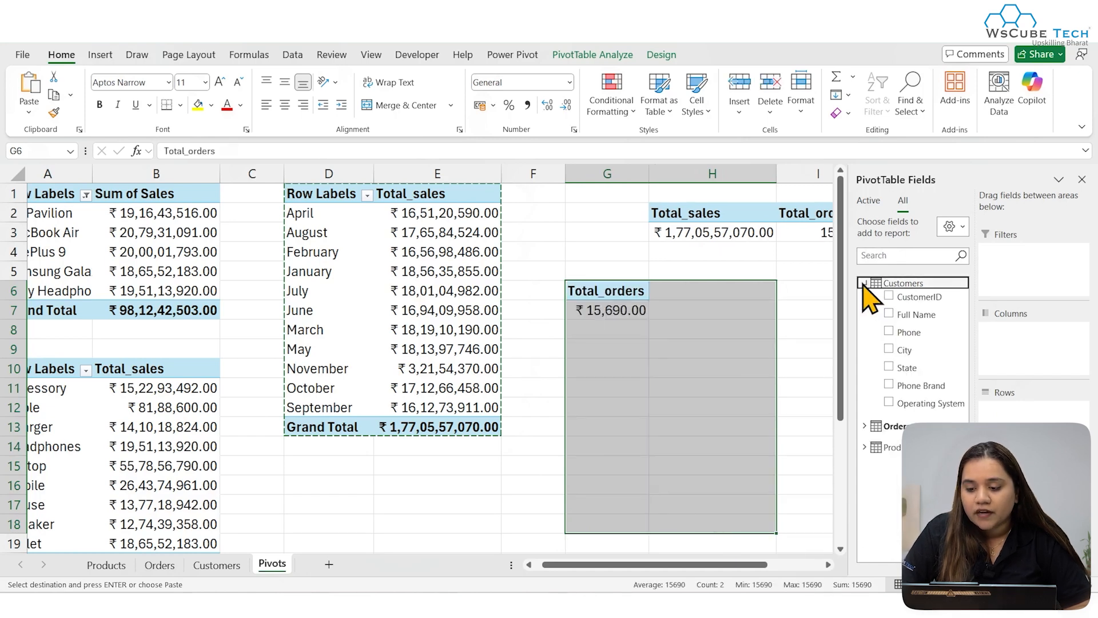
drag(917, 386, 1031, 421)
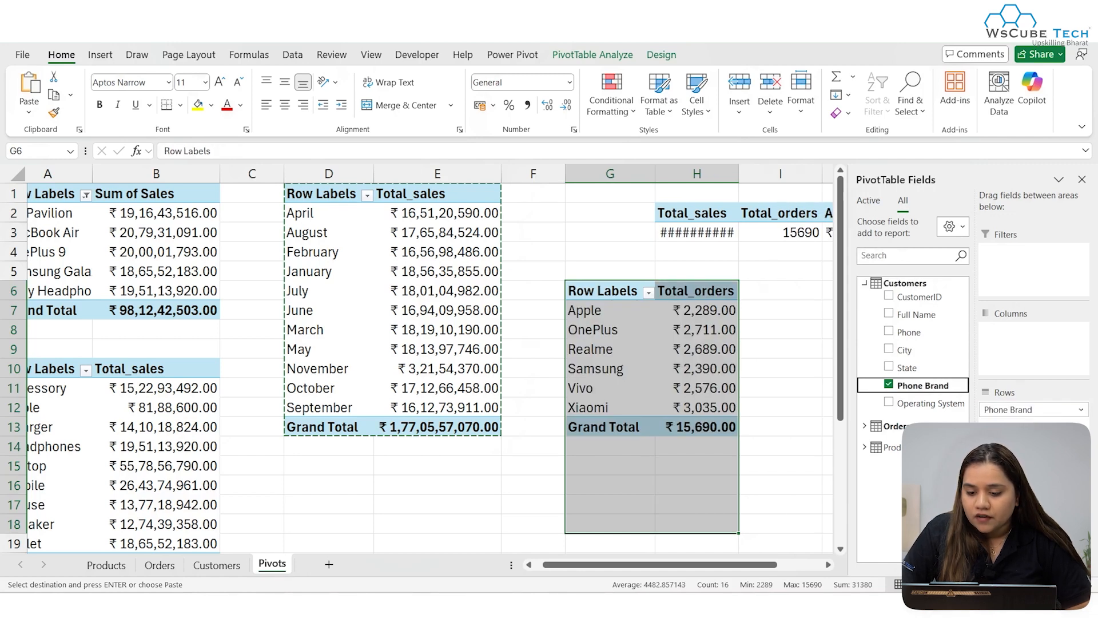
- Format the Total_orders values in H7:H13 as Number without decimal places
click(728, 329)
drag(704, 312, 694, 432)
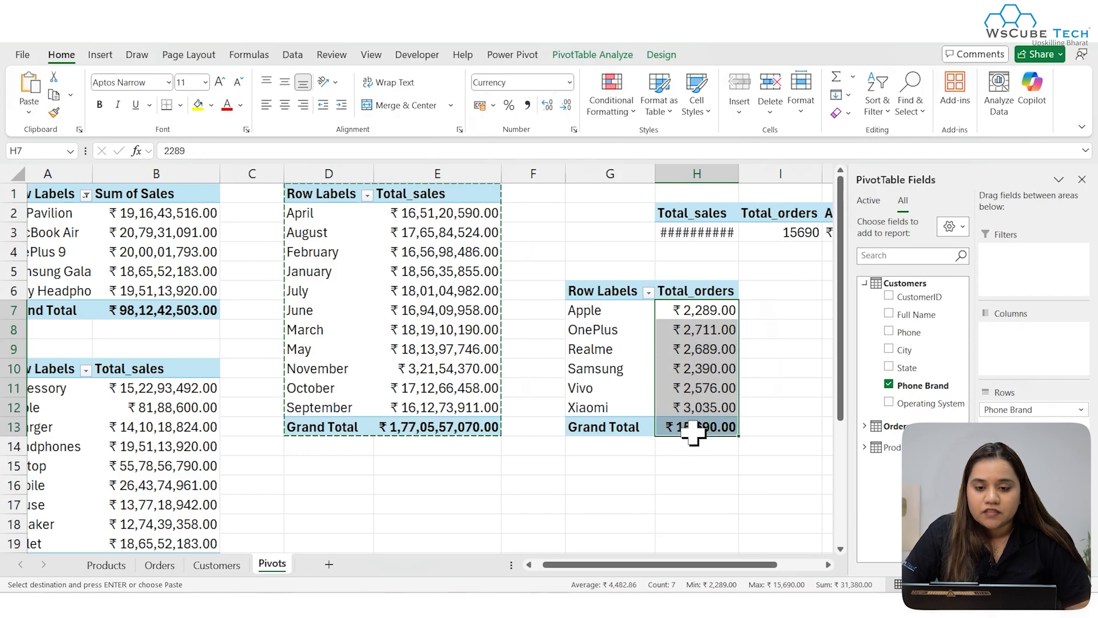
click(570, 84)
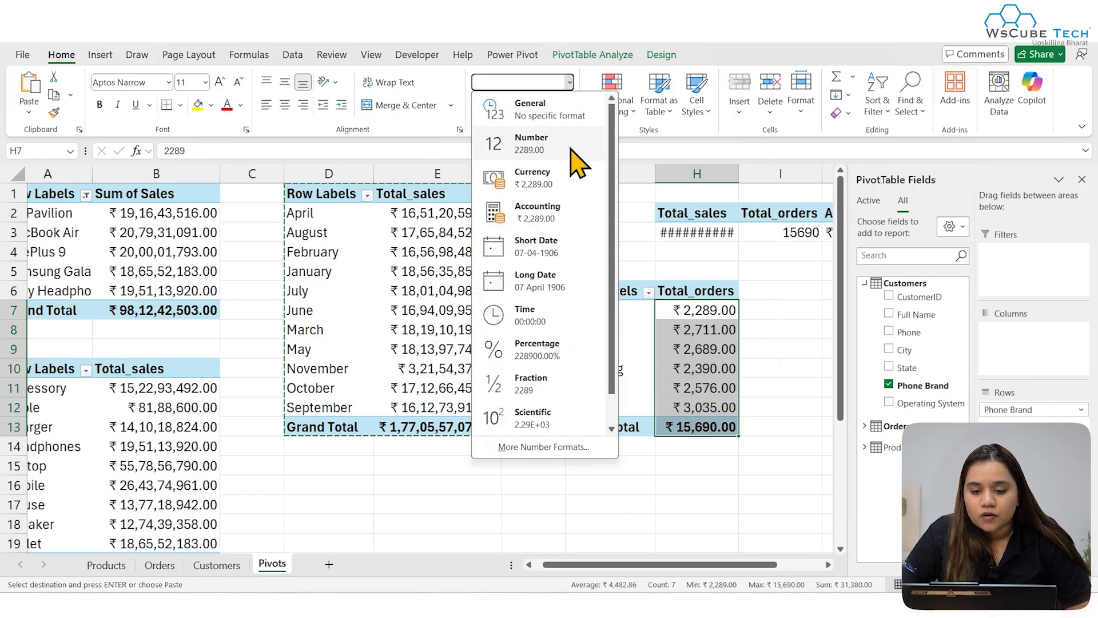
click(573, 146)
click(566, 105)
click(566, 105)
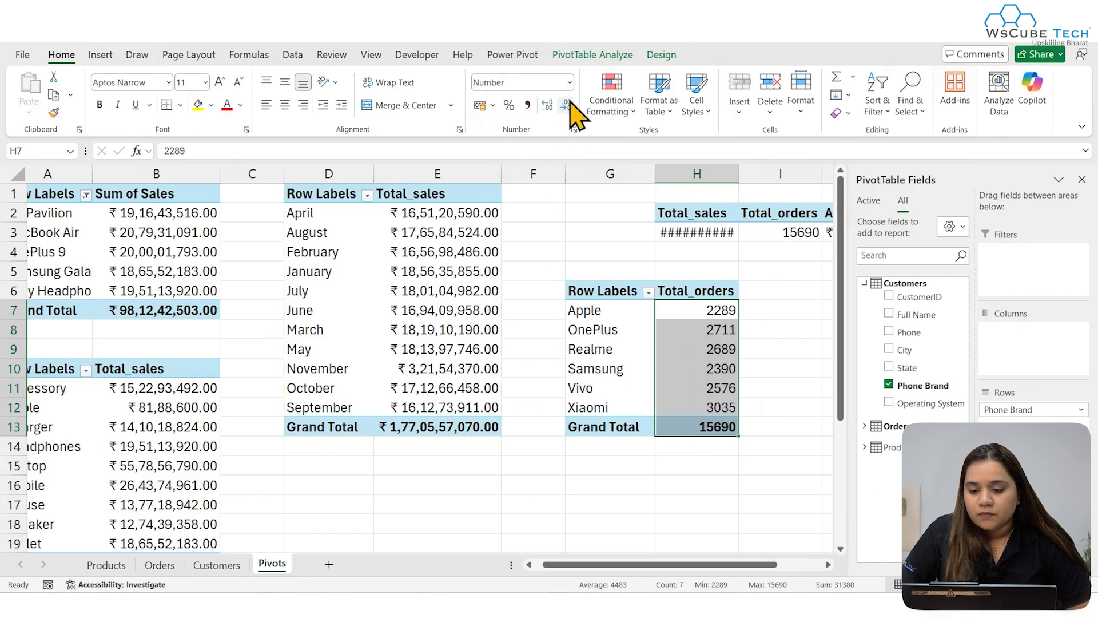
click(792, 347)
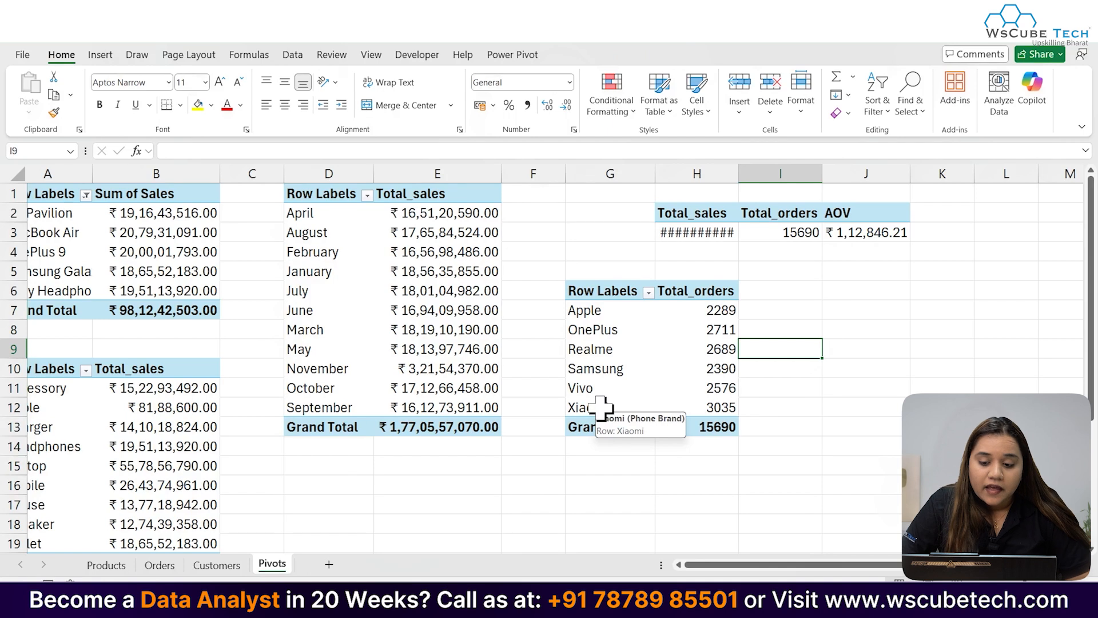
- Autofit column H so the Total_sales value in H3 fits its cell
click(686, 309)
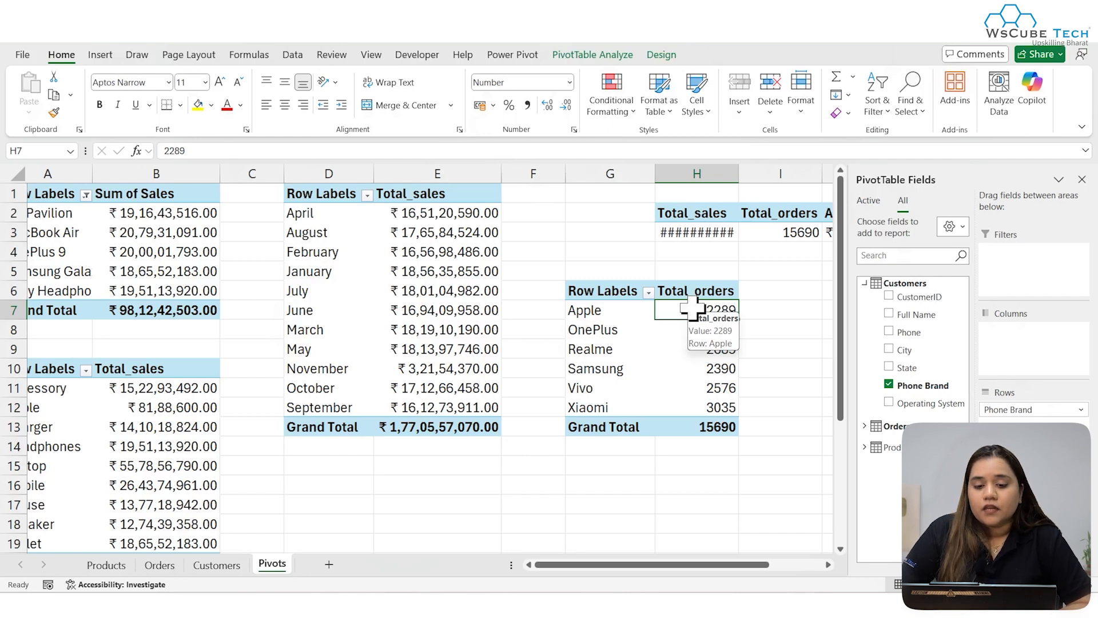
scroll(497, 397, left, 1)
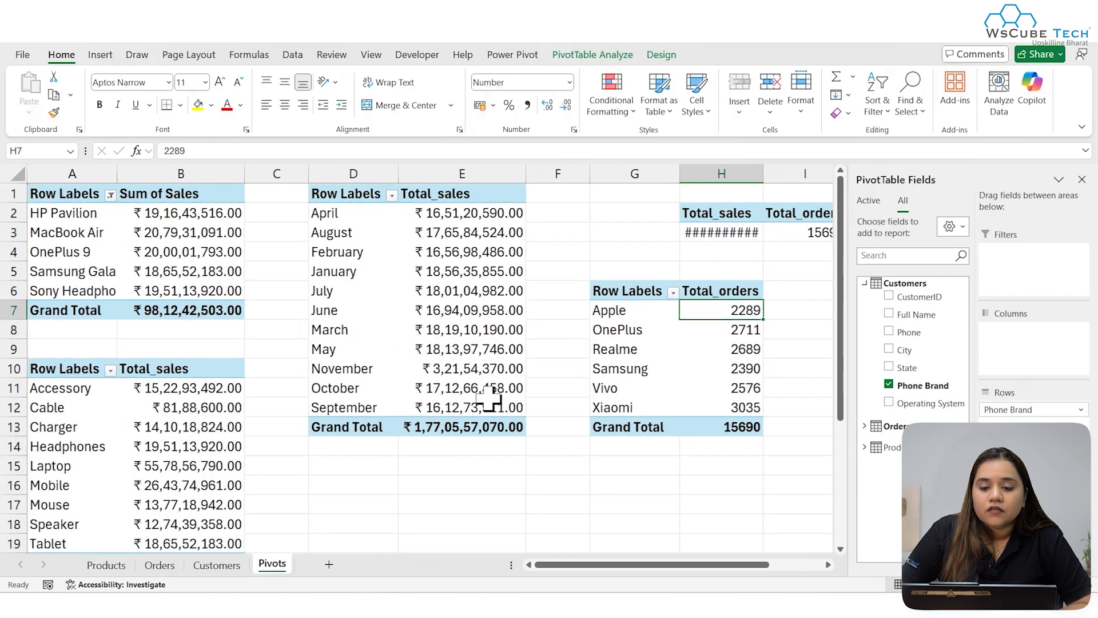
scroll(697, 403, right, 1)
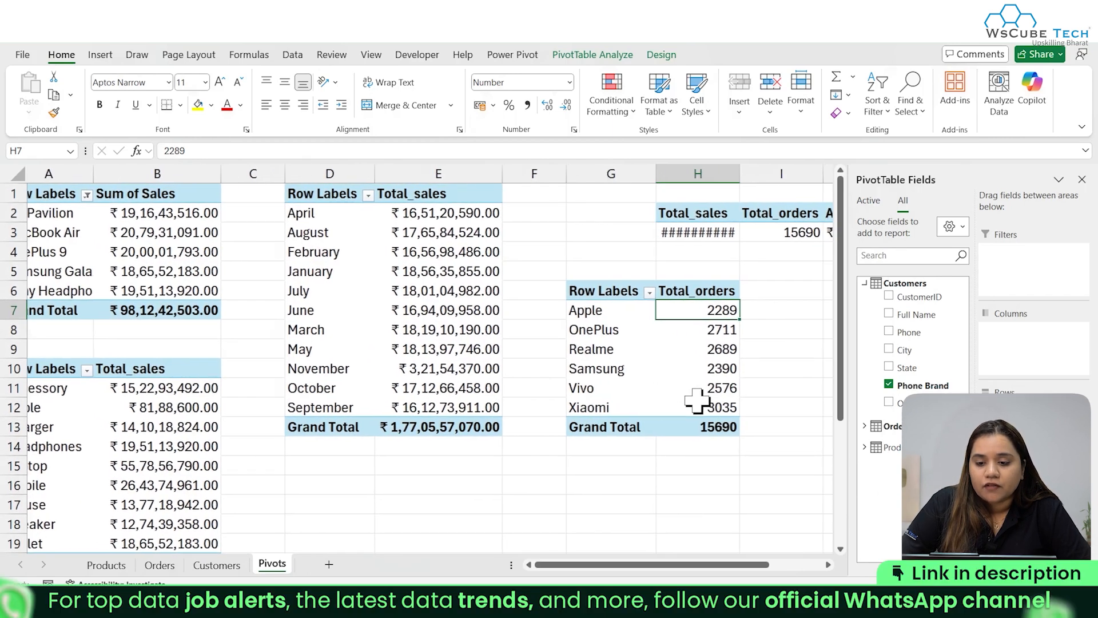
double_click(731, 169)
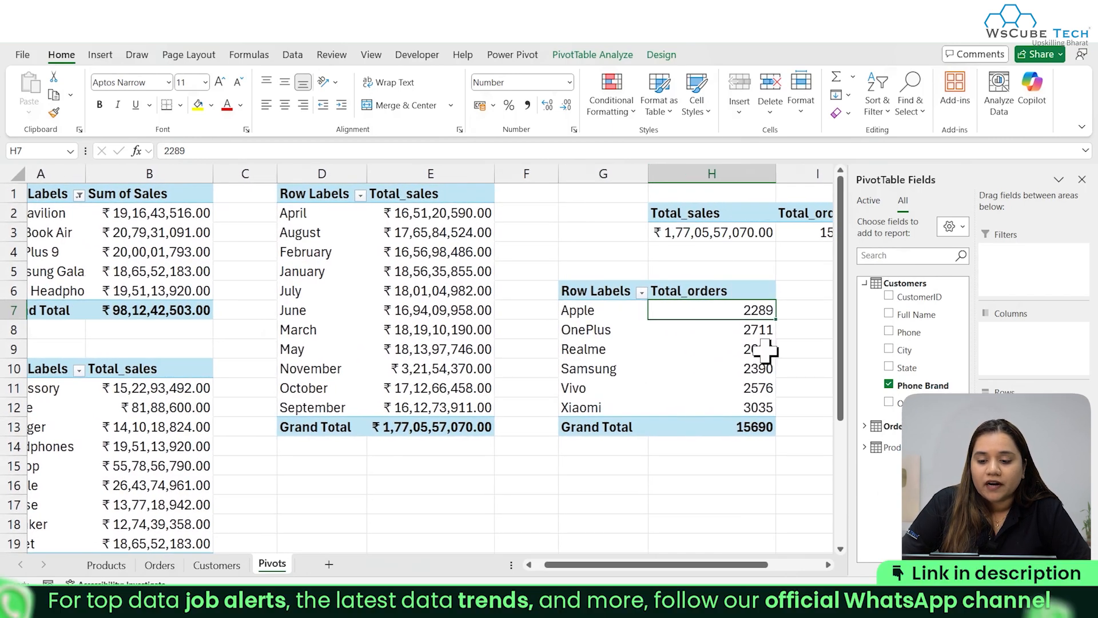
scroll(766, 351, right, 3)
scroll(766, 350, left, 3)
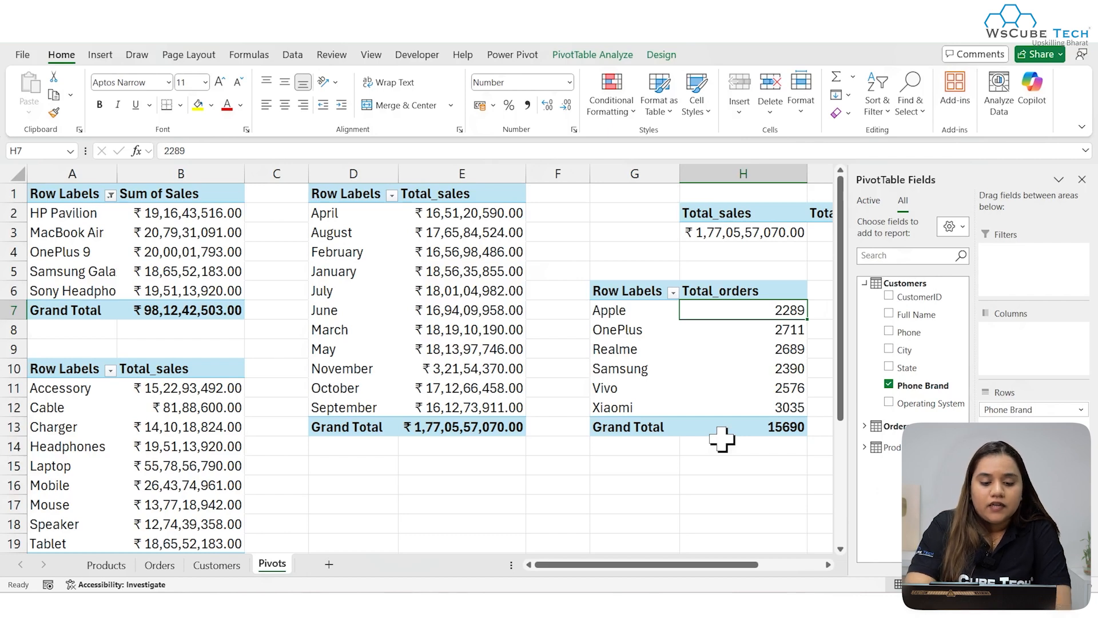
- Add a new worksheet after Pivots and name it Dashboard
click(330, 565)
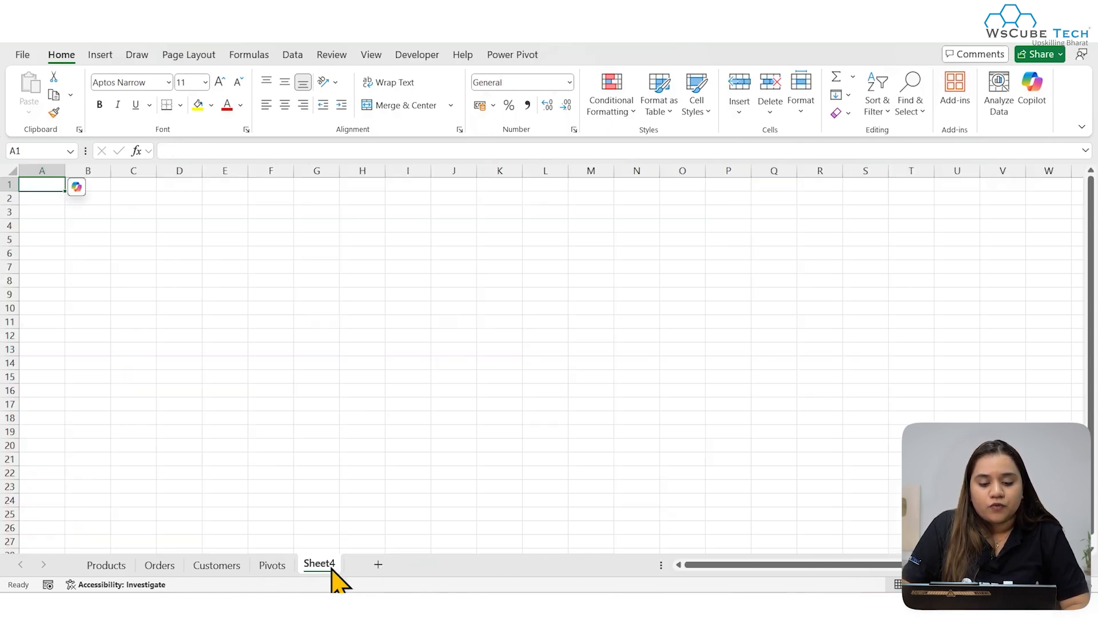
double_click(330, 565)
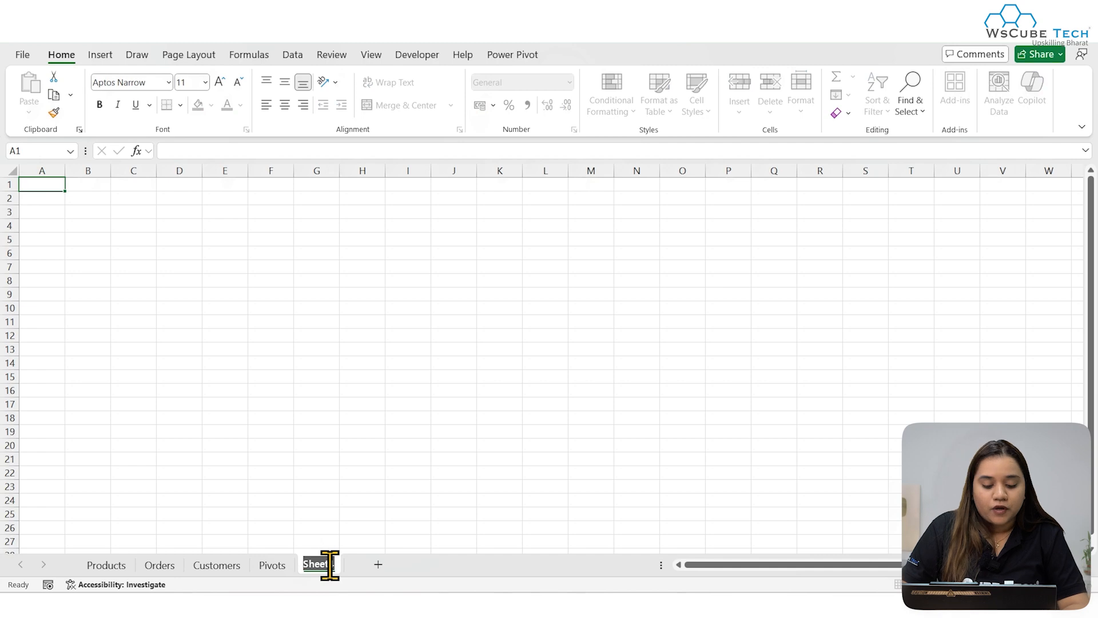
text(Dashboard)
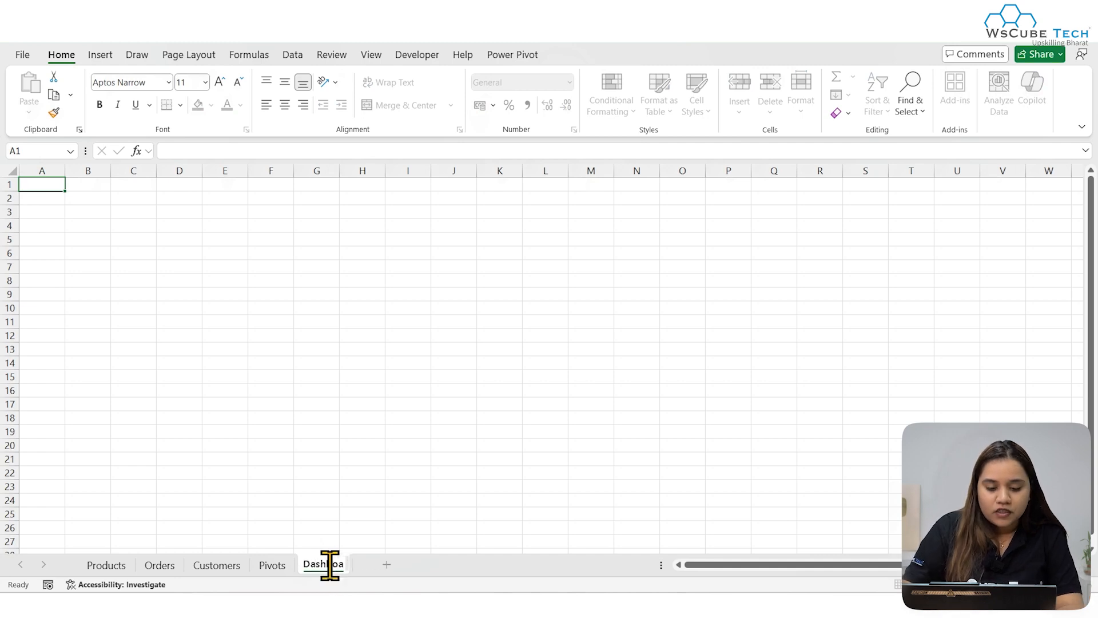
- Finish naming the new sheet Dashboard and review the PivotTables on the Pivots sheet
key(Return)
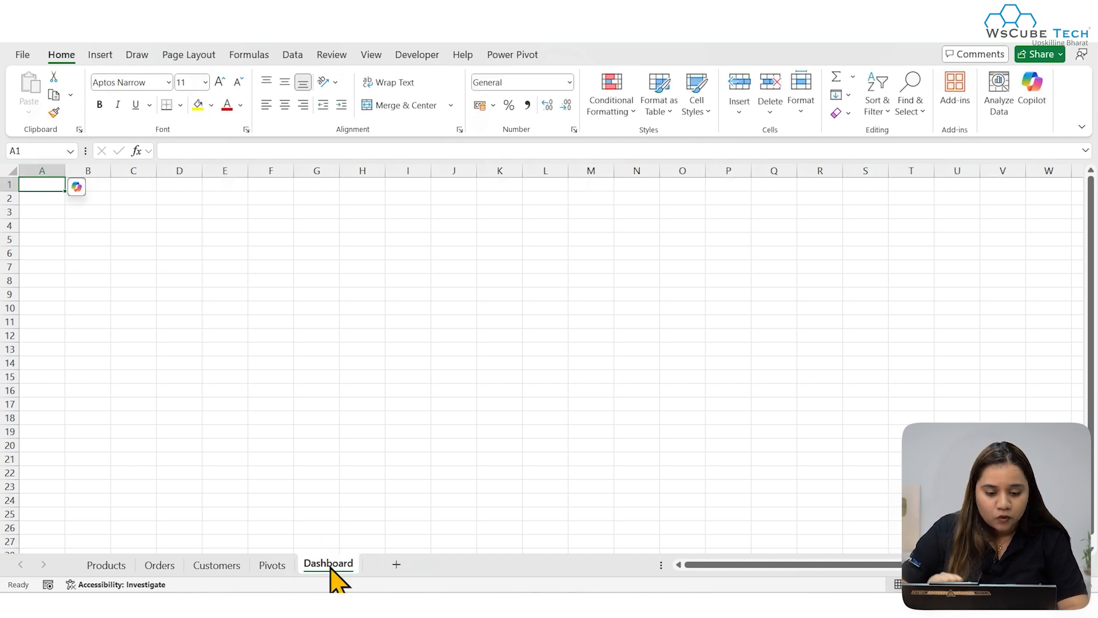
click(272, 564)
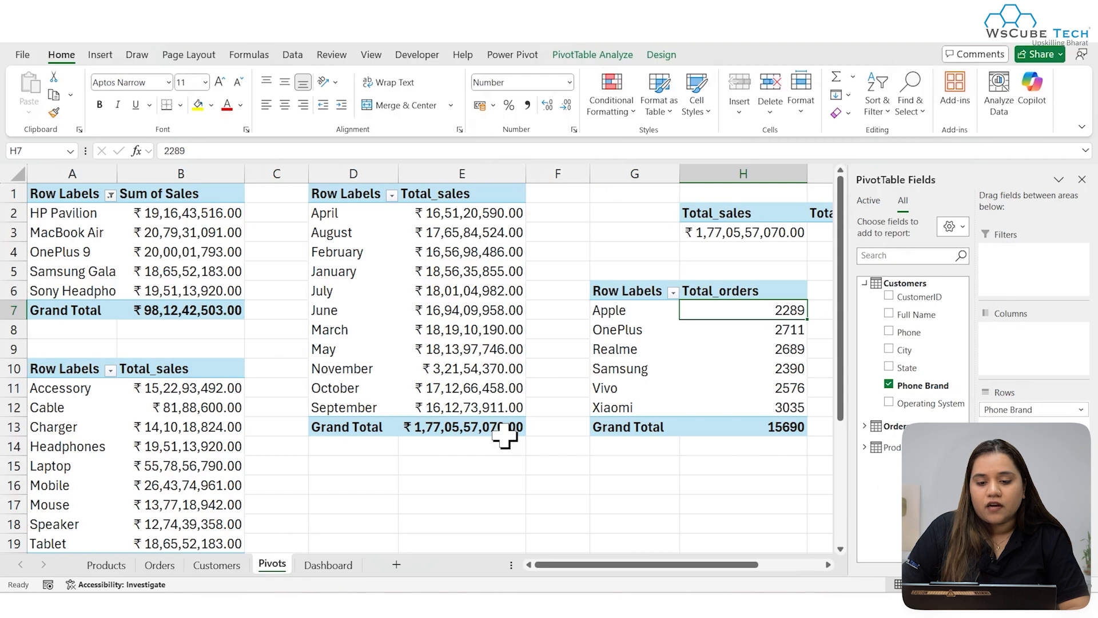
scroll(503, 435, right, 3)
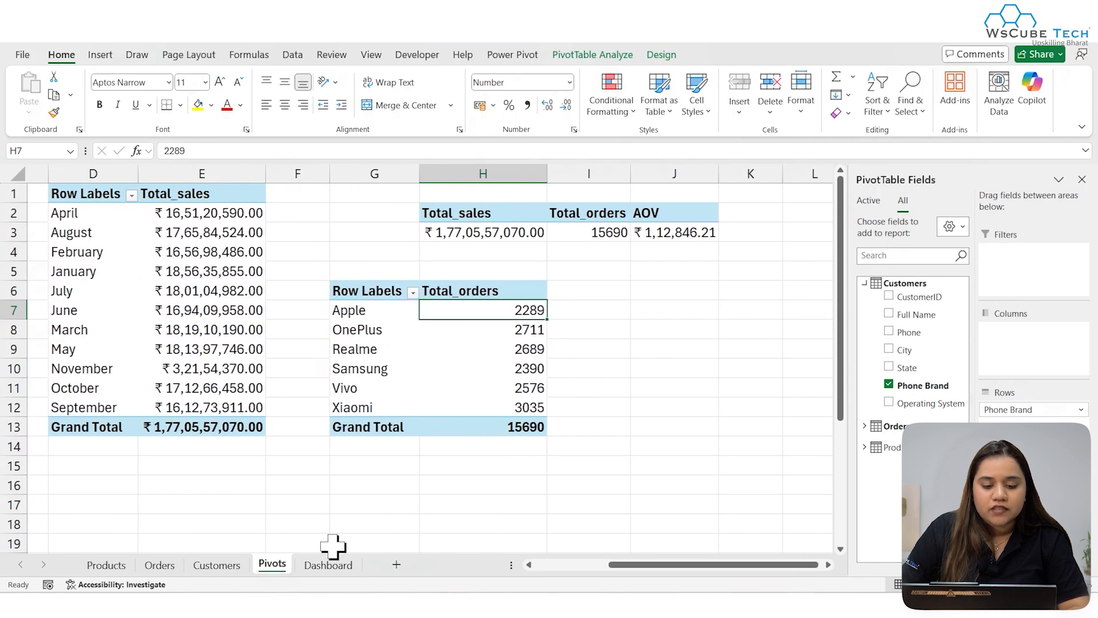
click(329, 564)
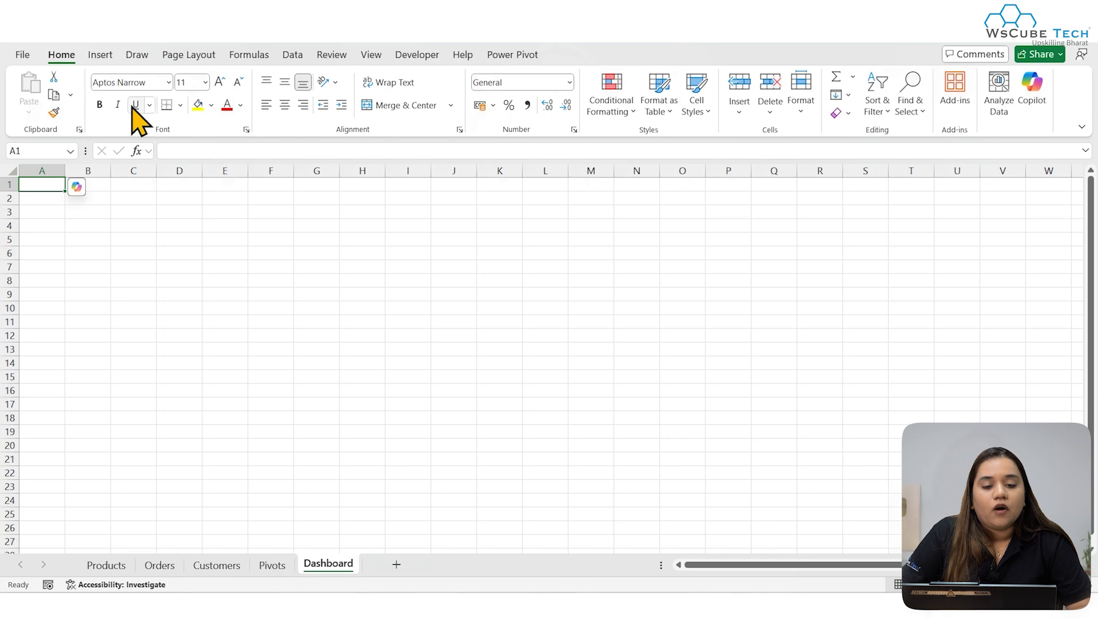
- Draw a rounded rectangle about 2.6 cm high and 36.3 cm wide across the first rows of the Dashboard sheet
click(100, 57)
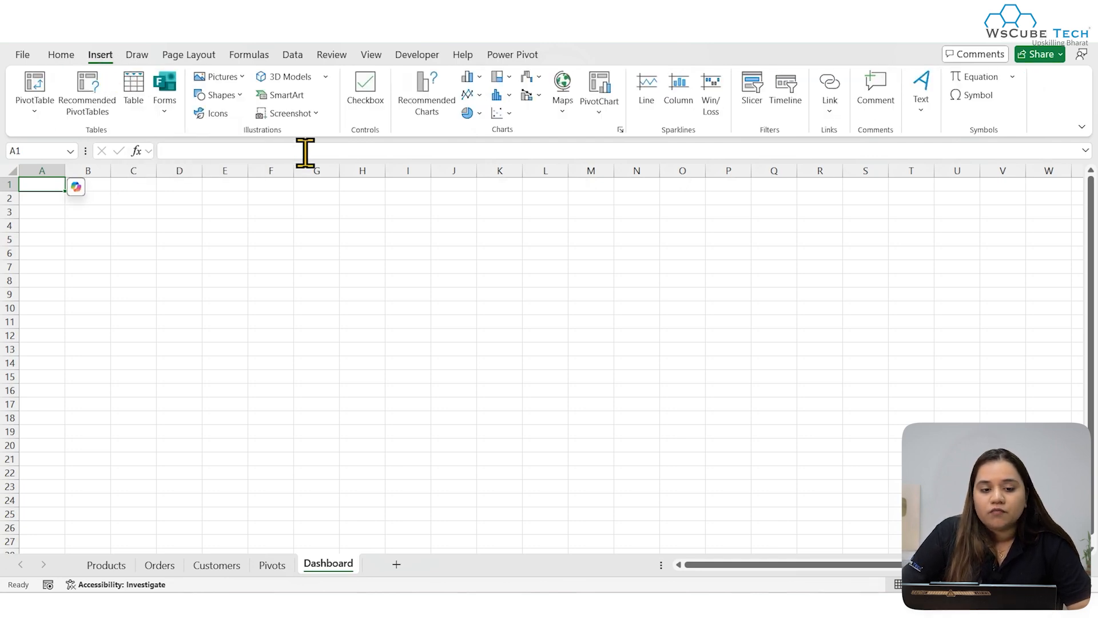
click(232, 95)
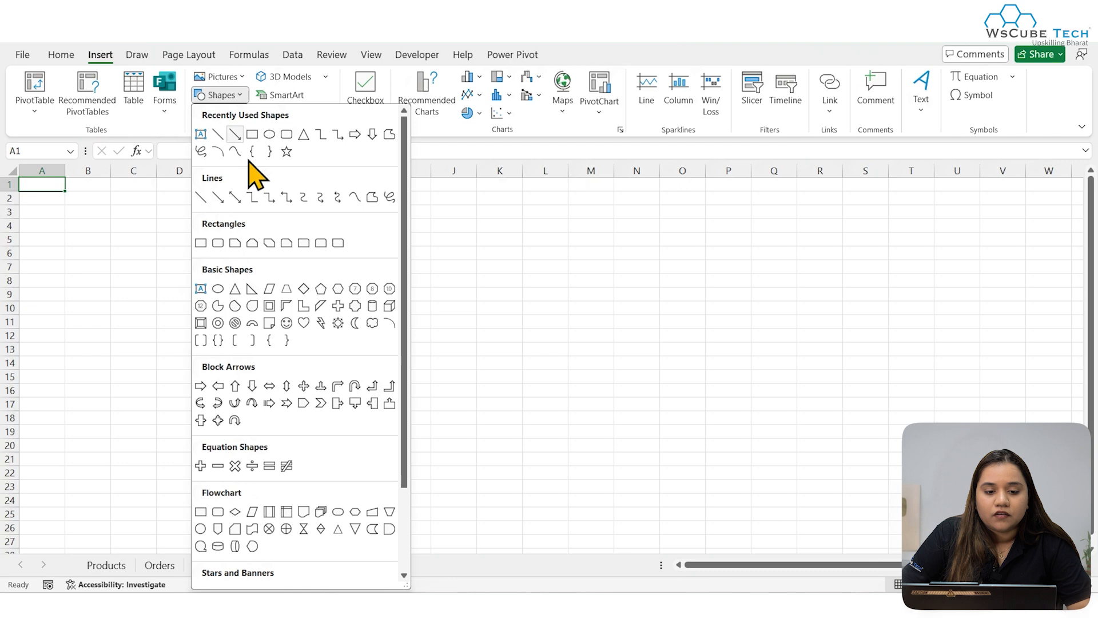
click(285, 134)
mouse_move(108, 186)
mouse_down()
mouse_move(209, 215)
mouse_move(1037, 239)
mouse_move(1085, 257)
mouse_move(1045, 256)
mouse_up()
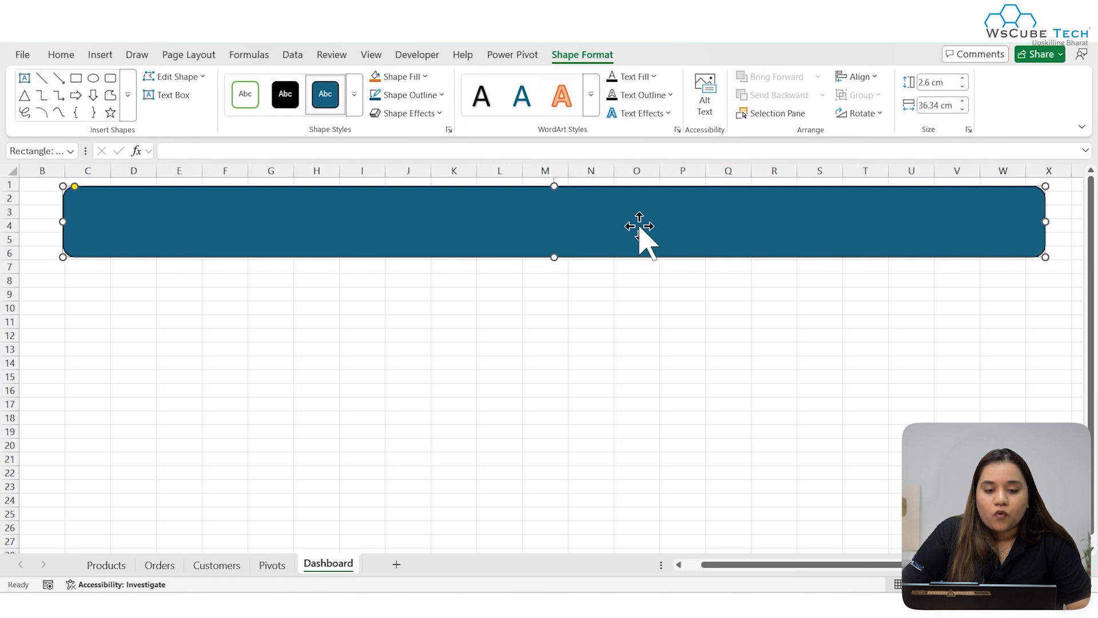
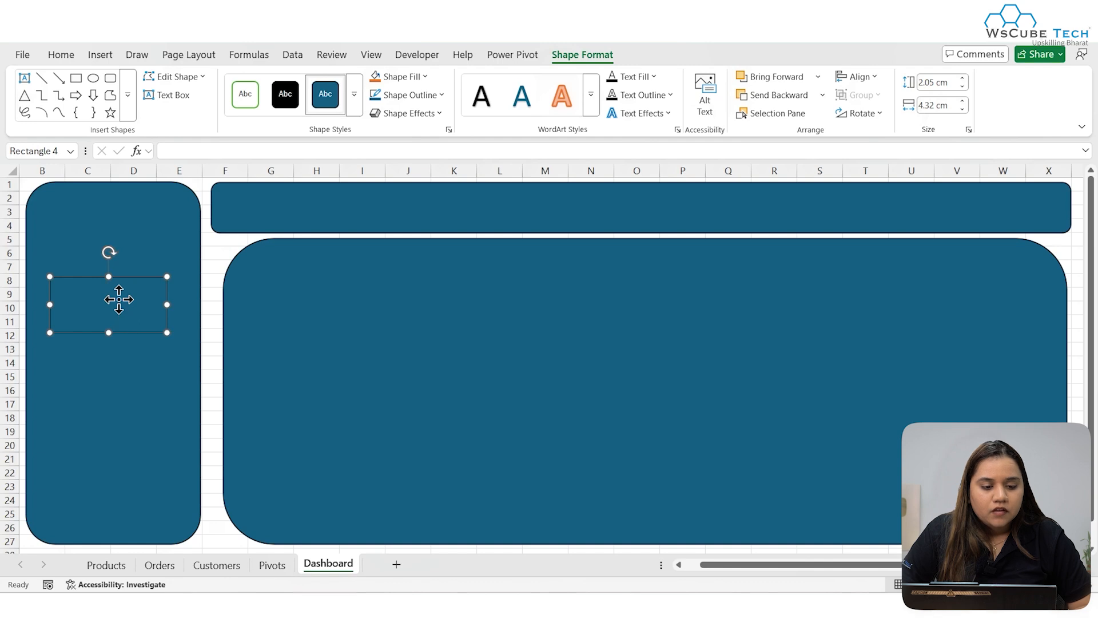
- Link the text of the small rectangle in the tall side panel to cell H3 of the Pivots sheet
click(216, 151)
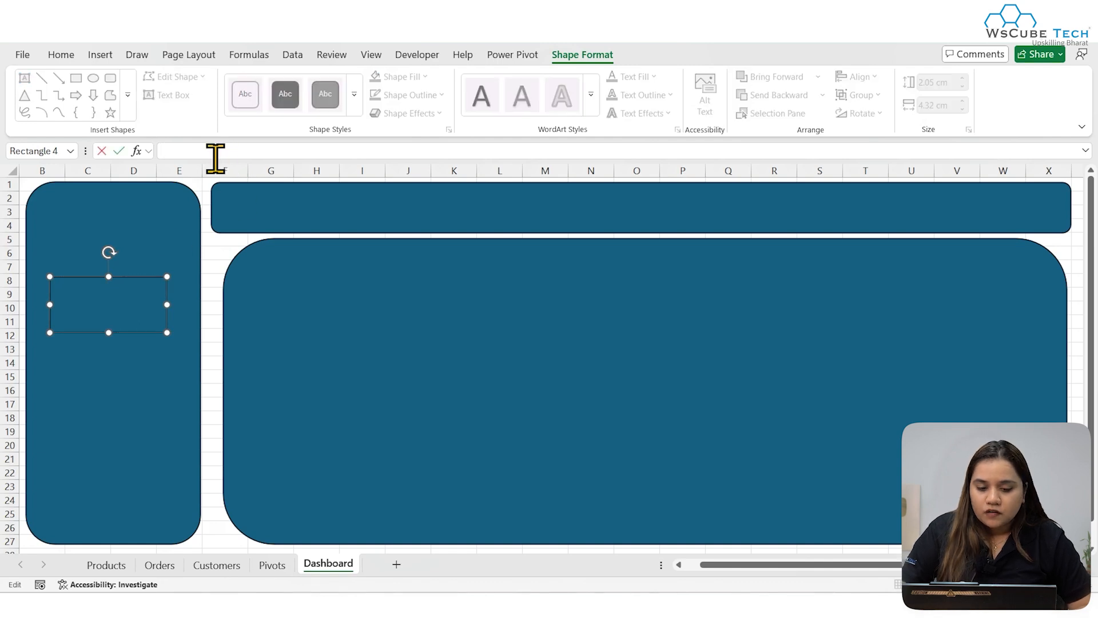
text(=)
click(274, 565)
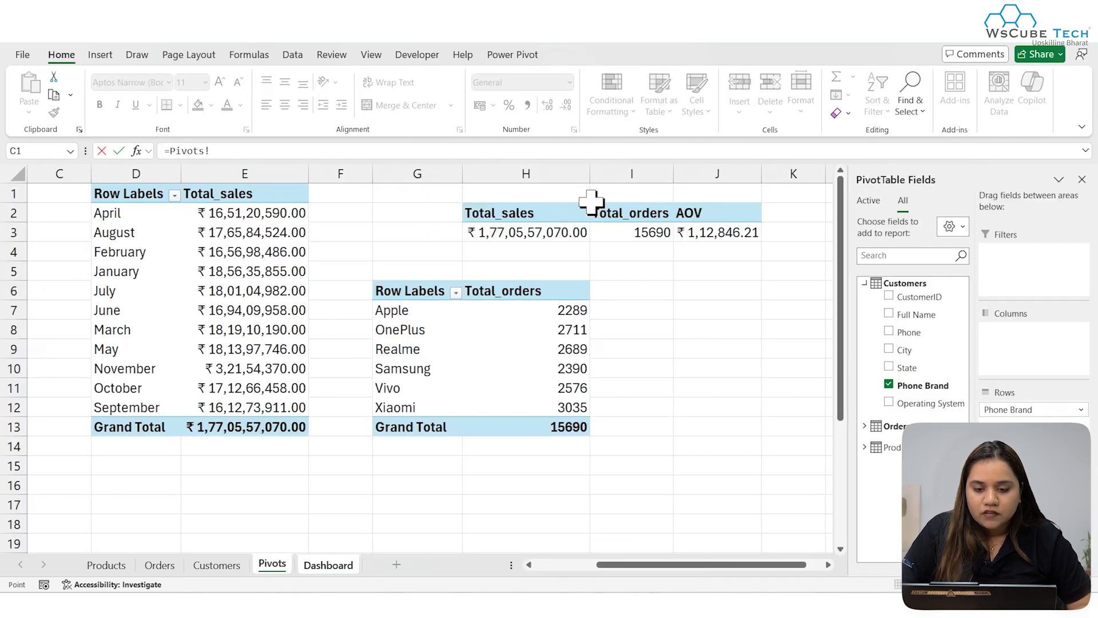
key(Return)
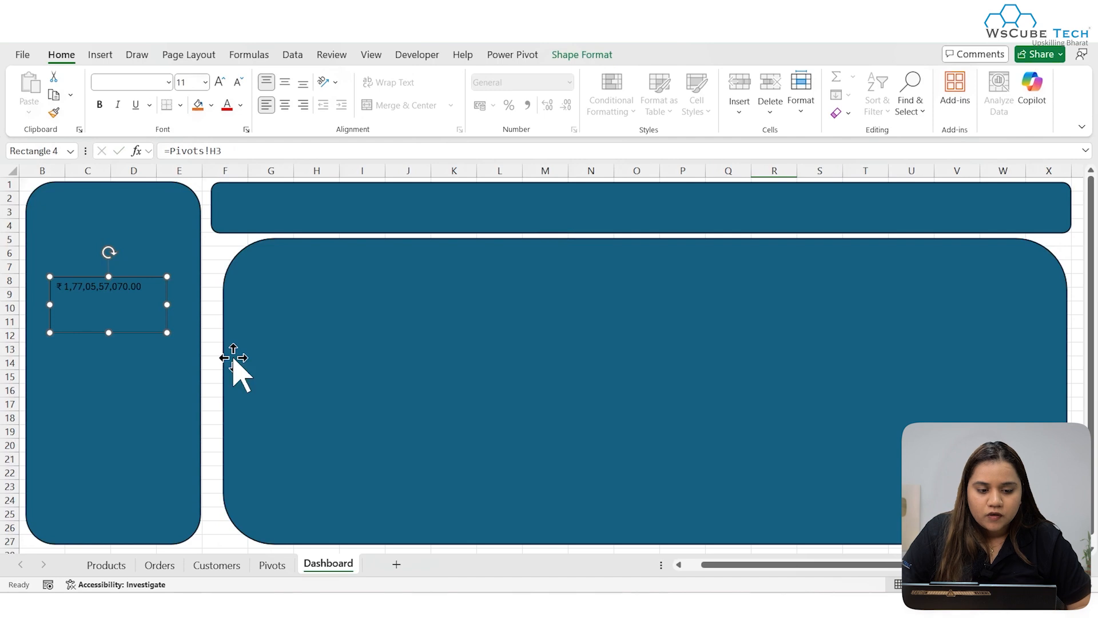
- Check the Generate GetPivotData option of the Total_sales PivotTable on the Pivots sheet, and return to Dashboard
click(287, 571)
click(544, 235)
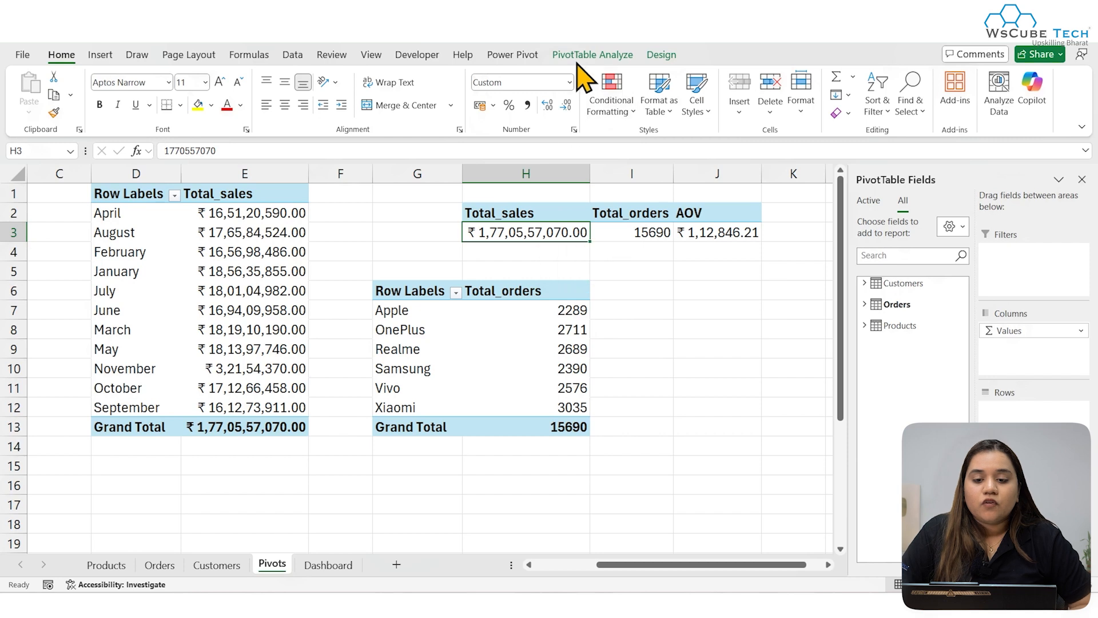
click(533, 57)
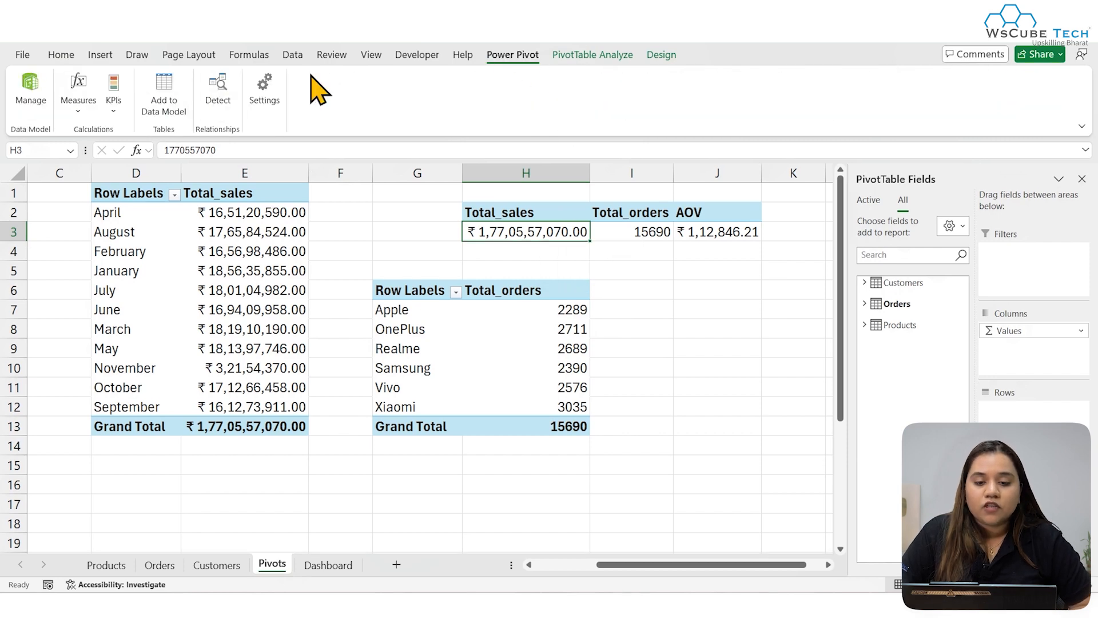
click(573, 60)
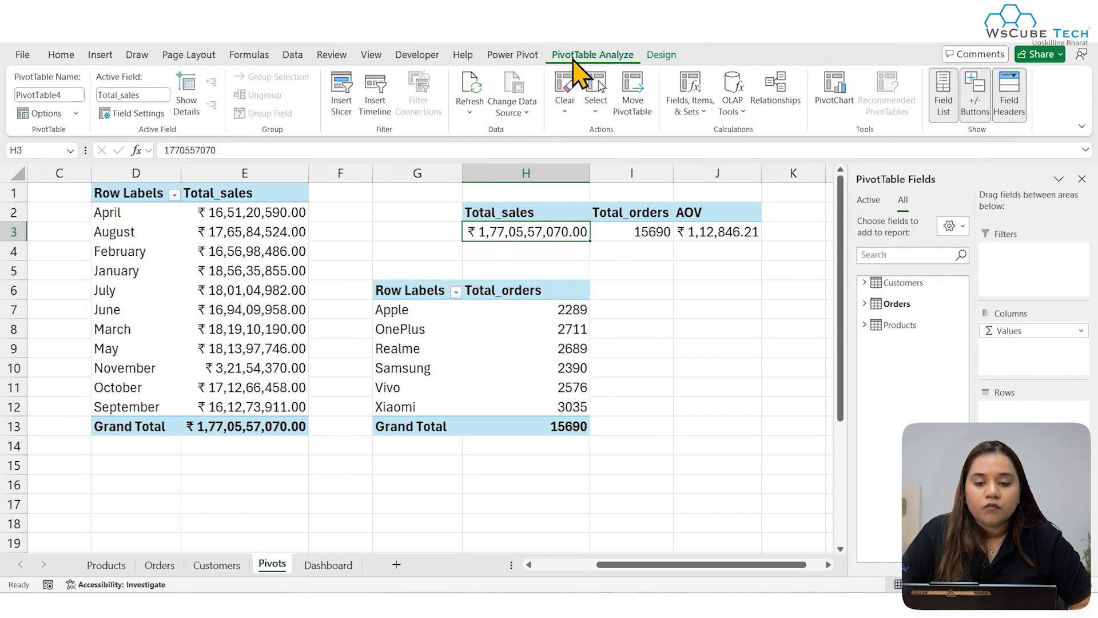
click(78, 114)
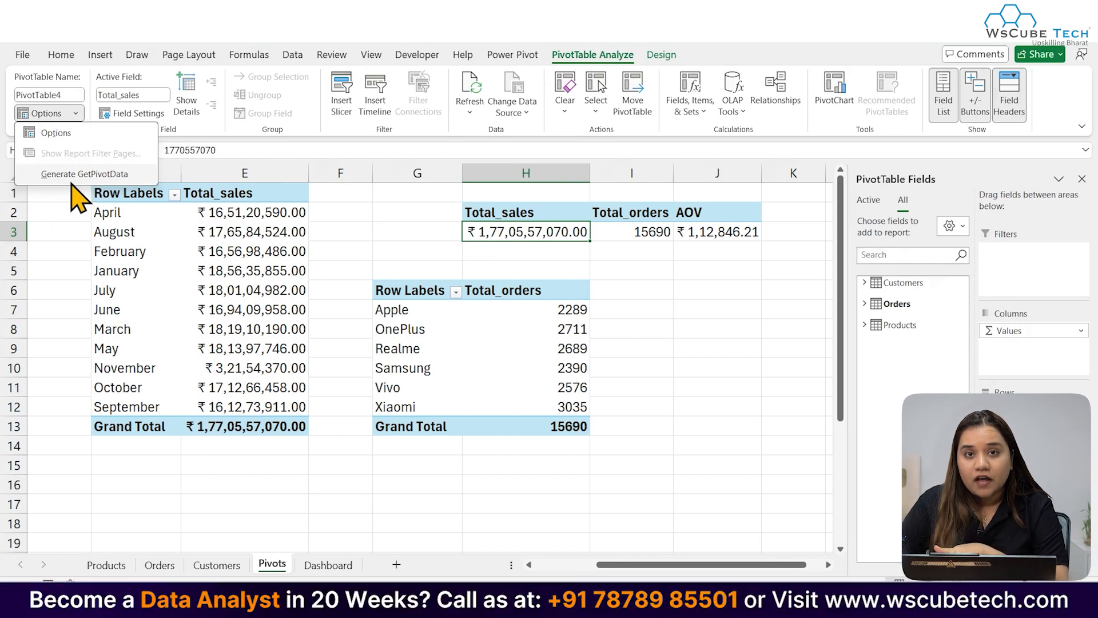
click(313, 566)
click(353, 570)
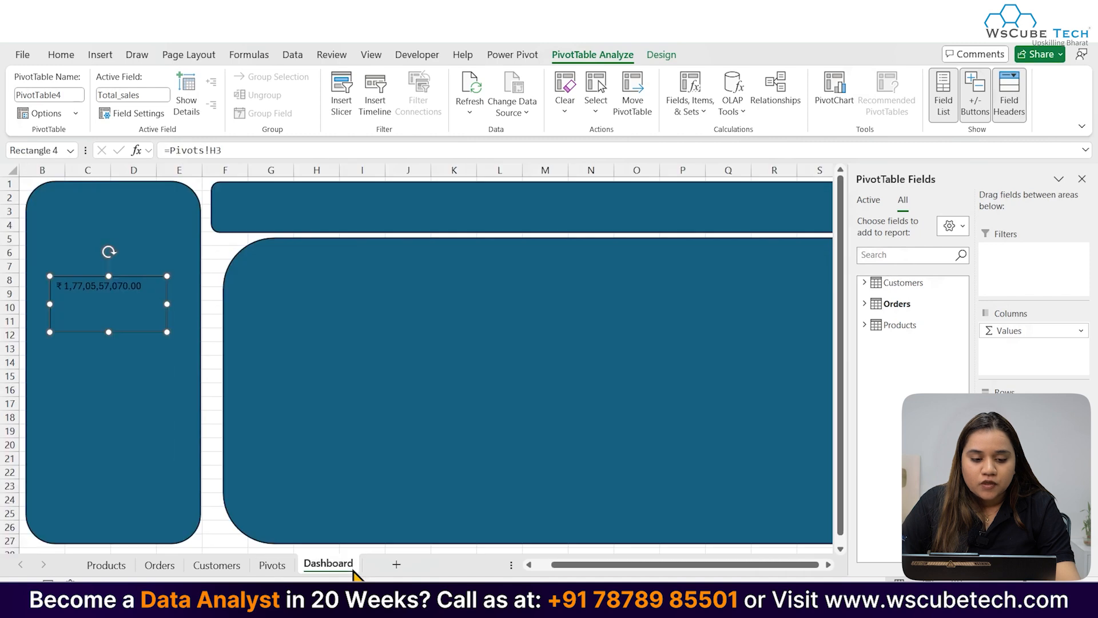
- Center the linked sales value horizontally and align it to the bottom of its rectangle
click(125, 292)
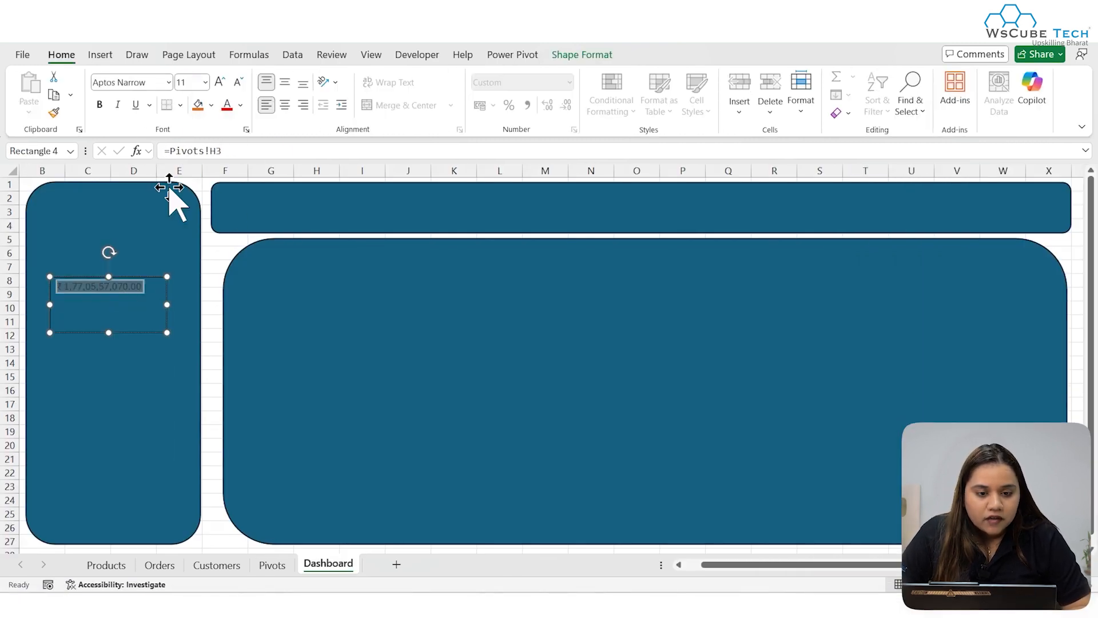
click(288, 105)
click(285, 84)
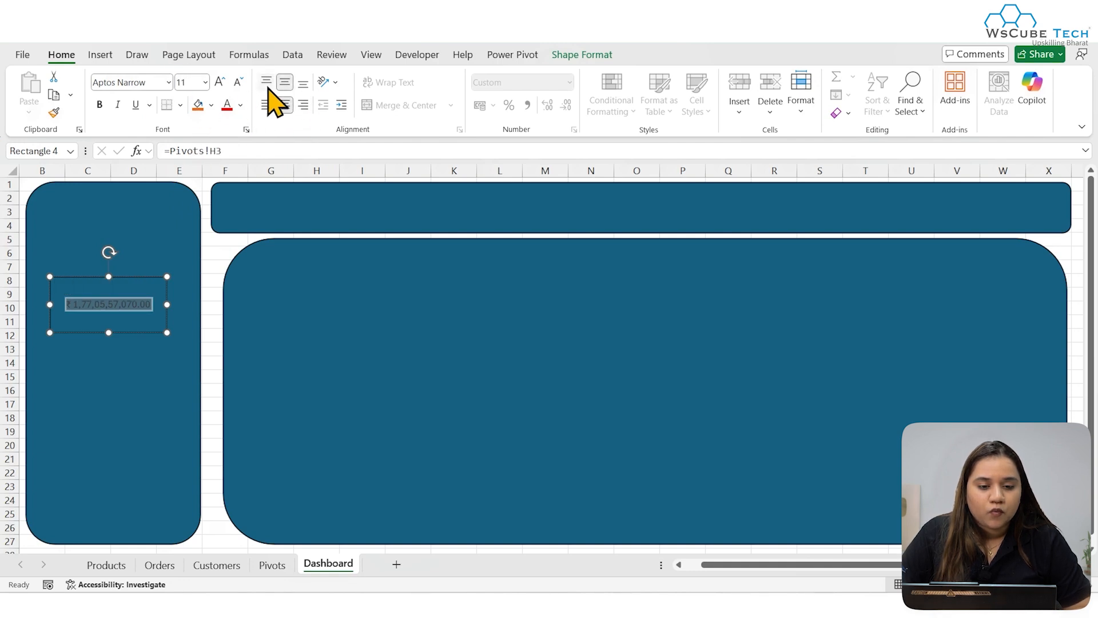
click(303, 86)
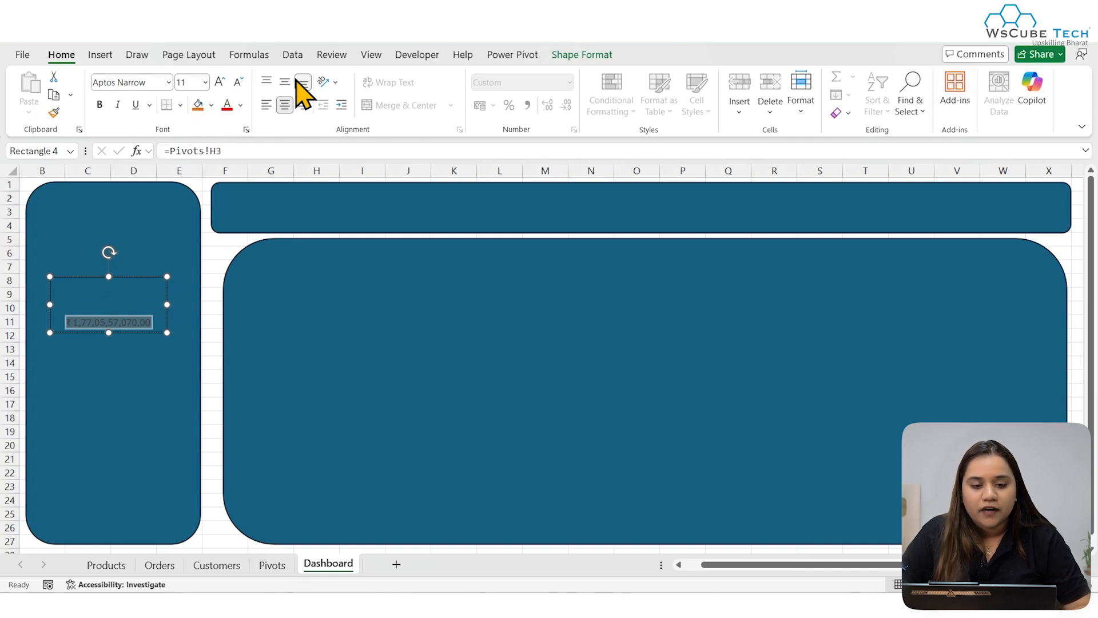
- Set the linked sales value's font size to 12 and its font color to white
click(205, 83)
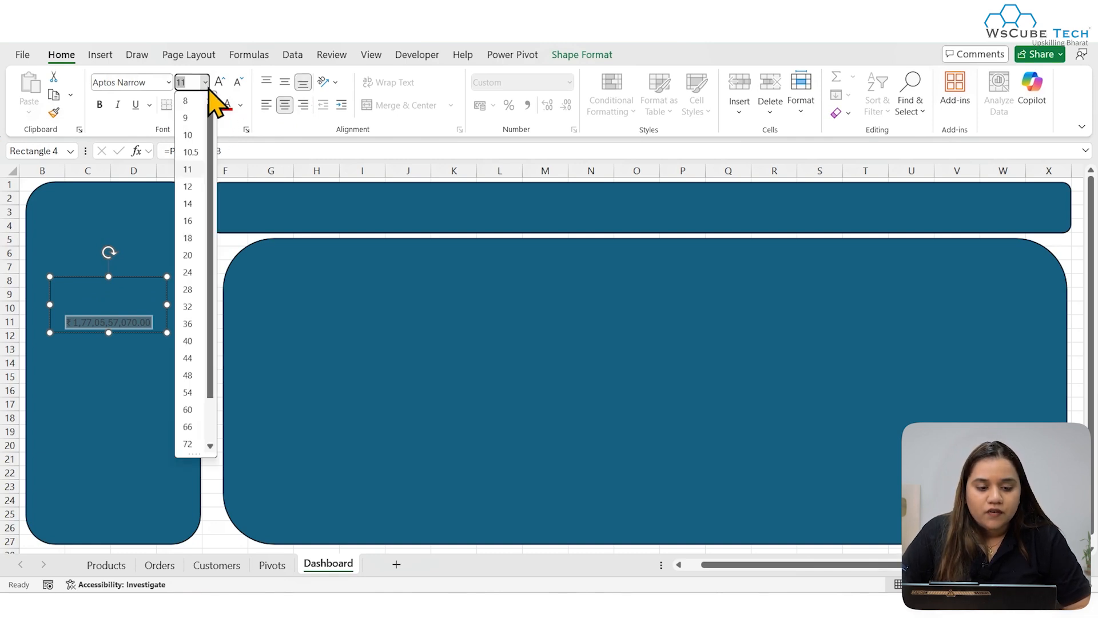
click(191, 189)
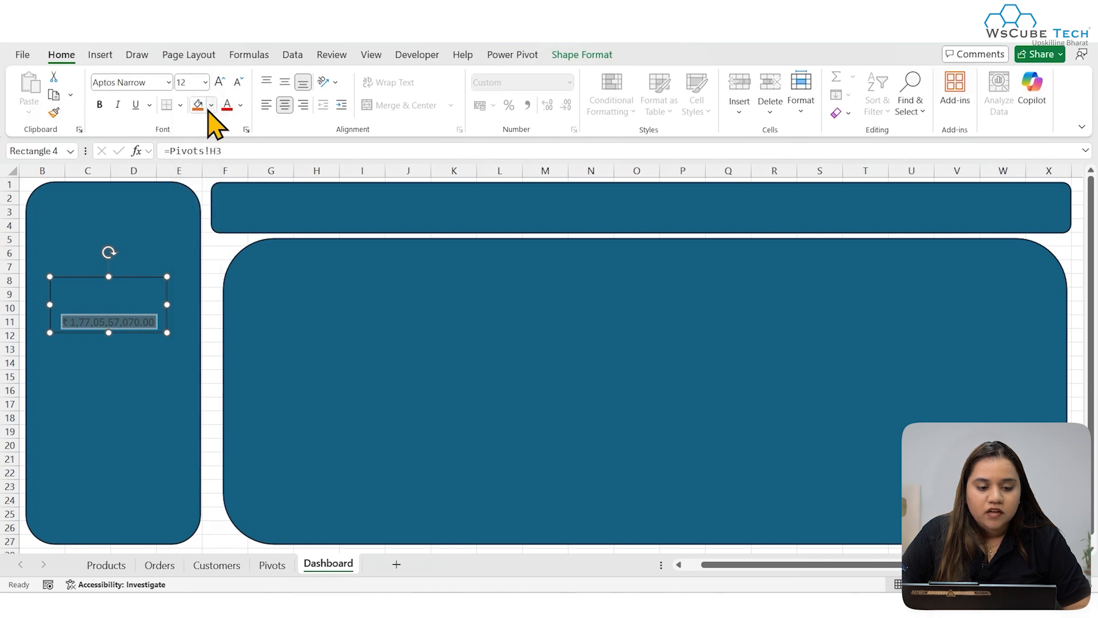
click(241, 105)
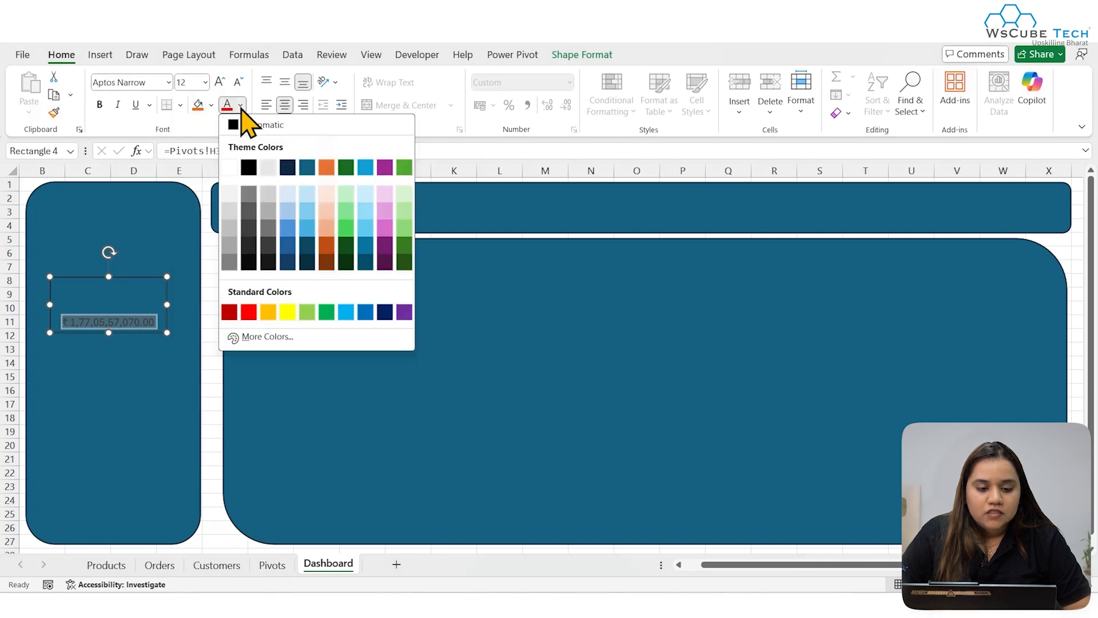
click(229, 194)
click(156, 402)
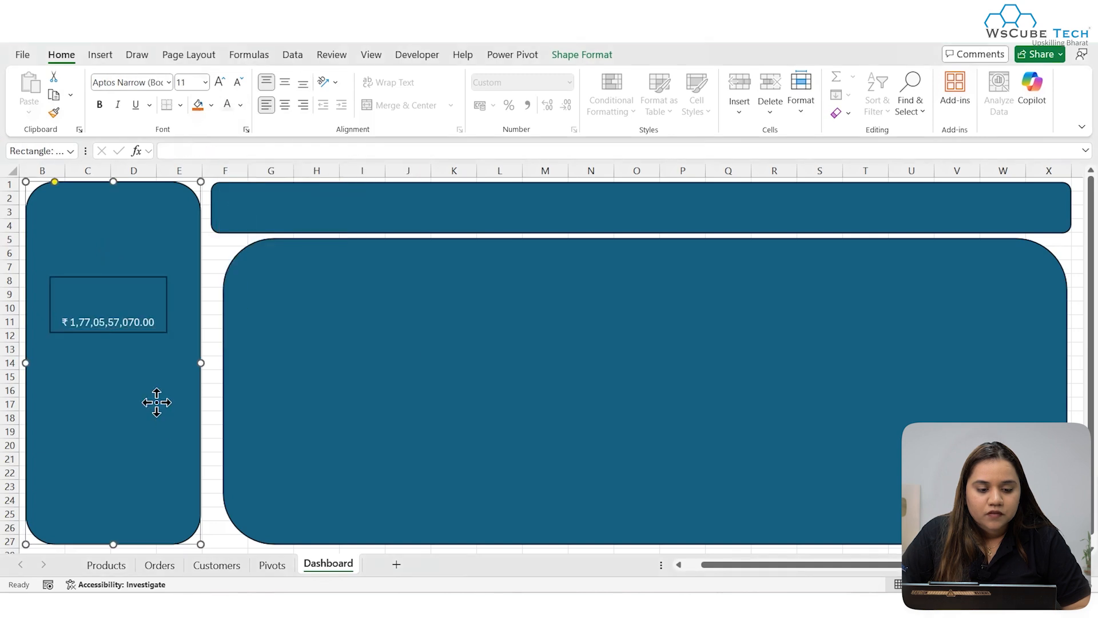
- Set the outline of the sales value rectangle to white
click(150, 320)
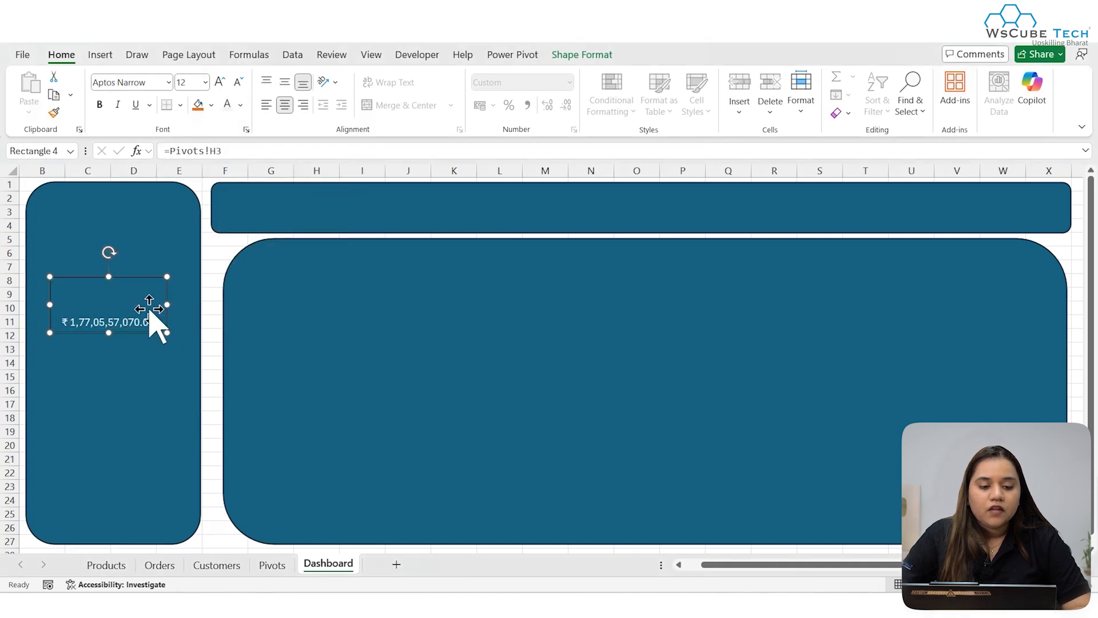
click(582, 54)
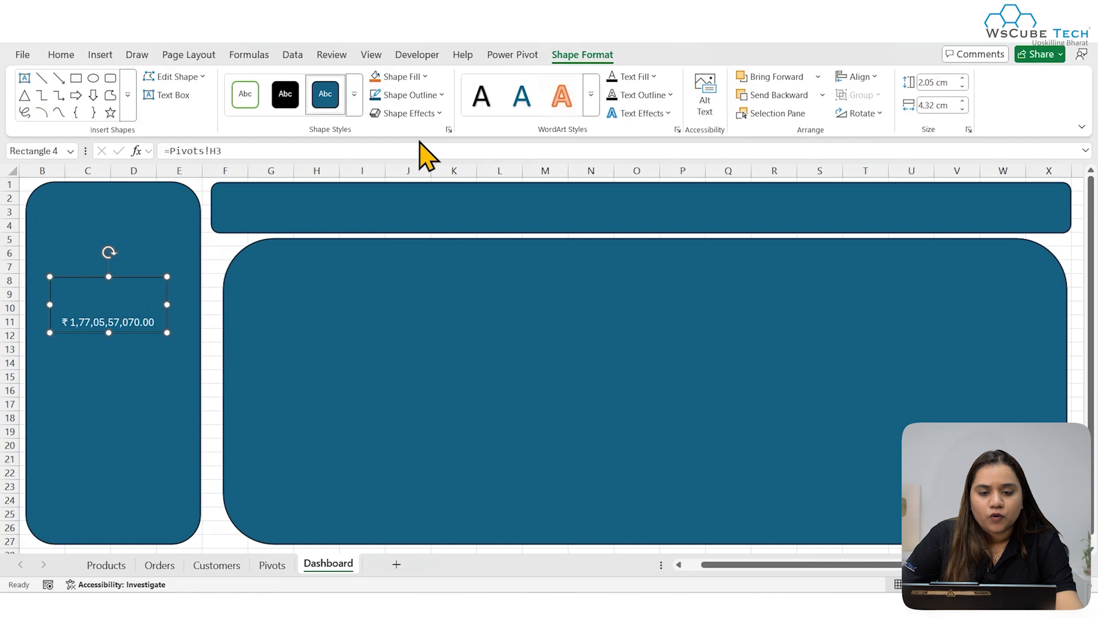
click(430, 96)
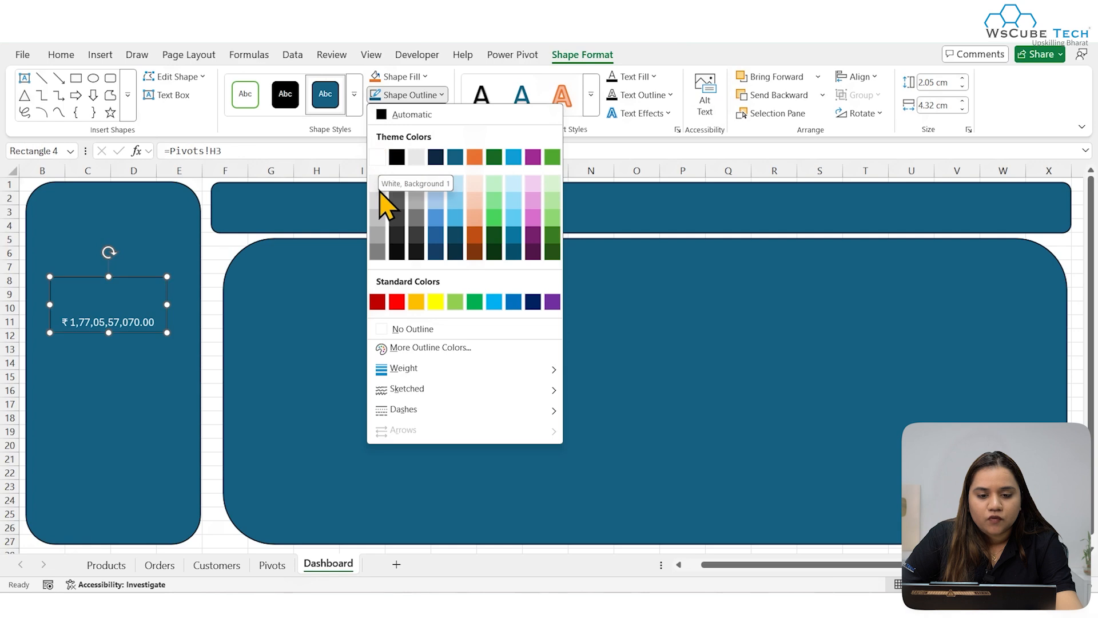
click(165, 396)
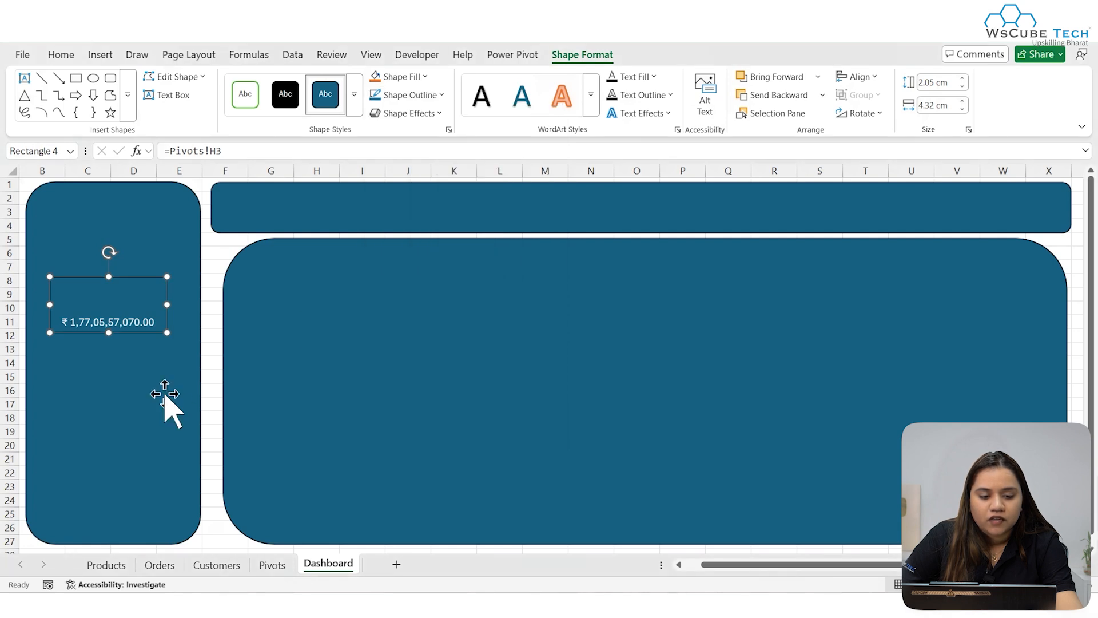
click(313, 421)
click(150, 314)
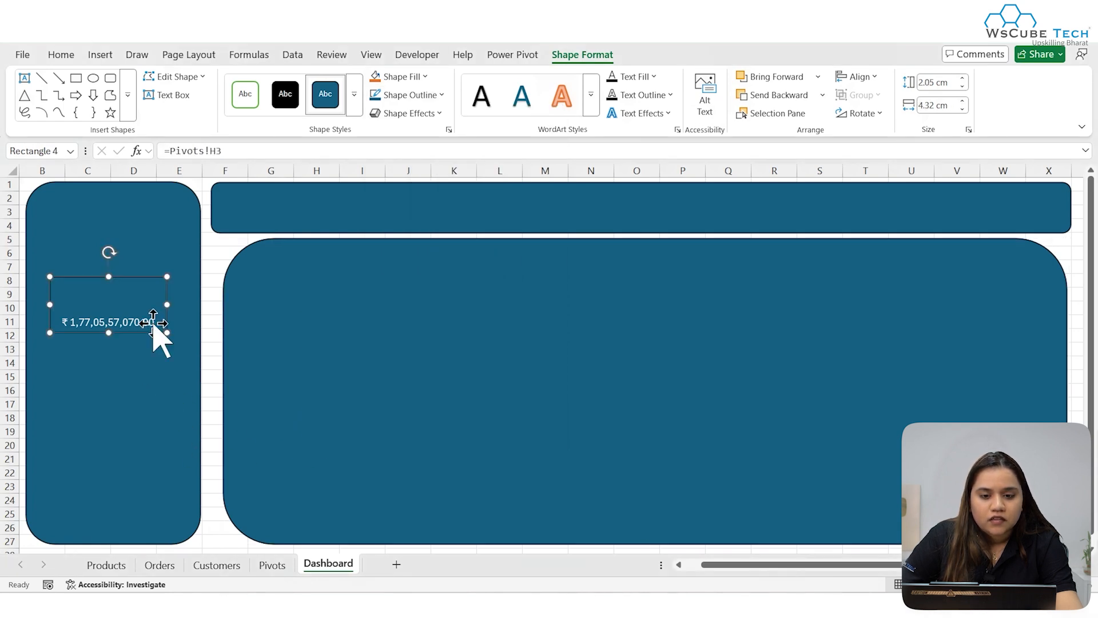
click(385, 97)
click(385, 187)
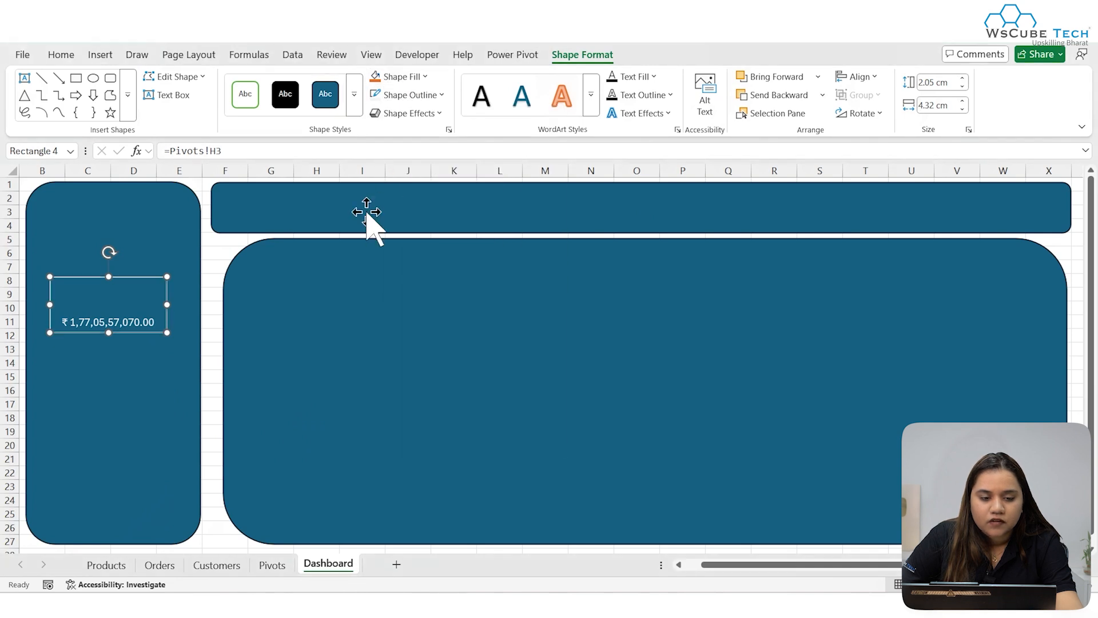
click(84, 418)
- Try editing the sales rectangle's formula, re-entering it as =Pivots!H3
click(104, 305)
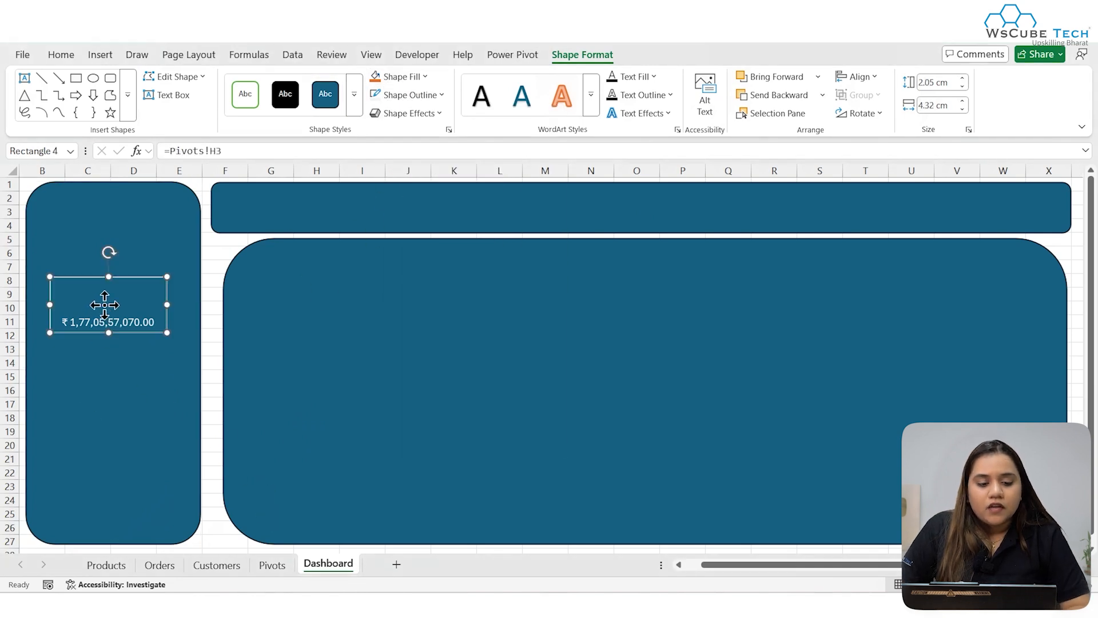
click(108, 314)
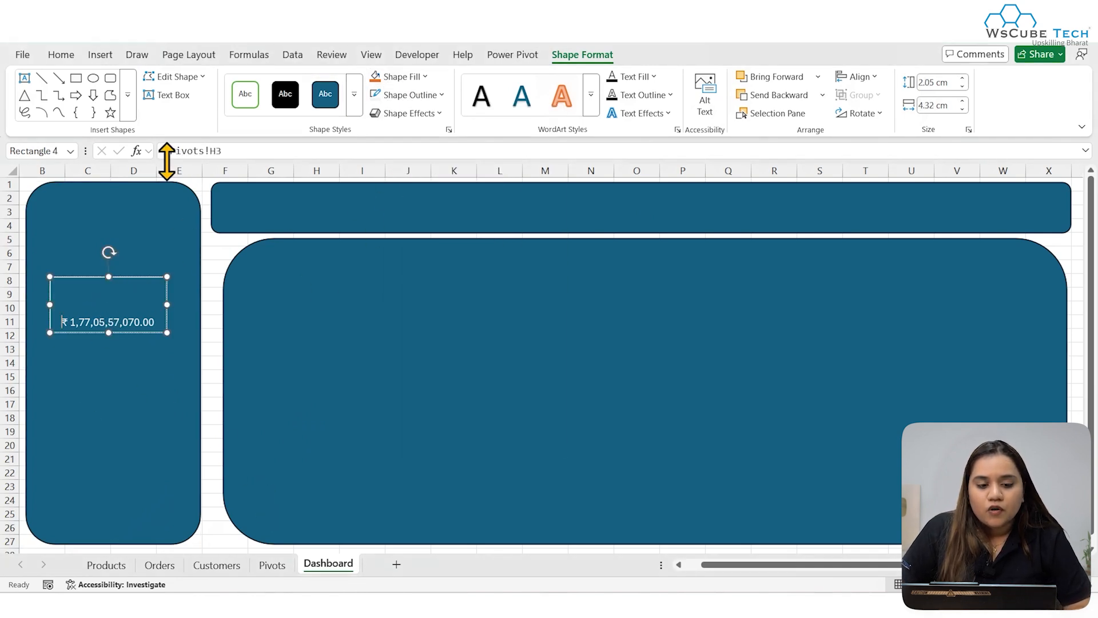
click(229, 151)
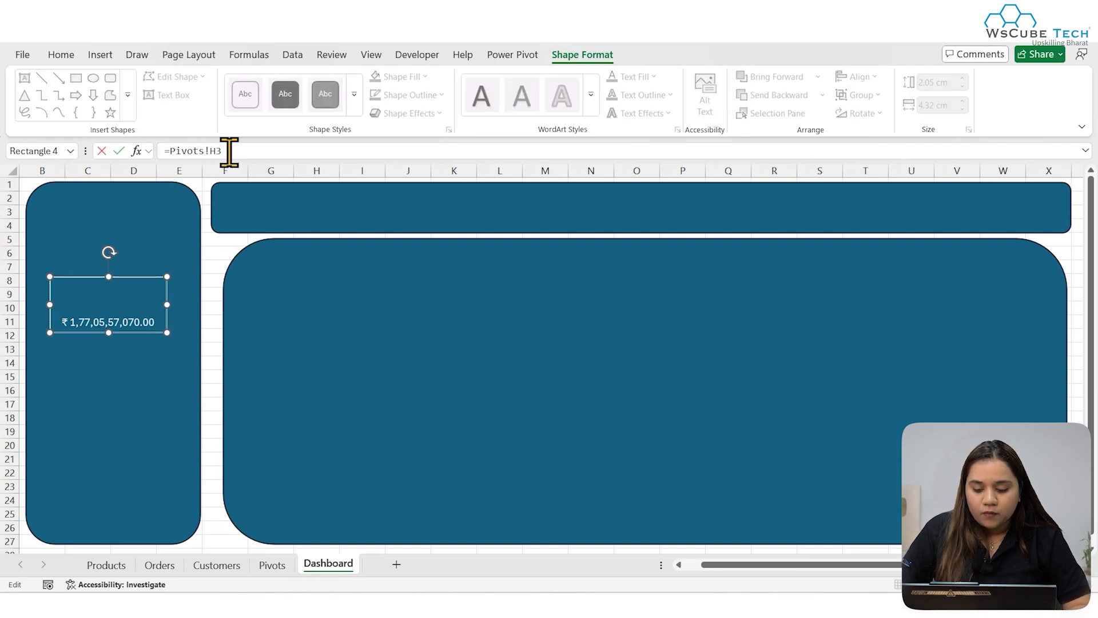
key(Return)
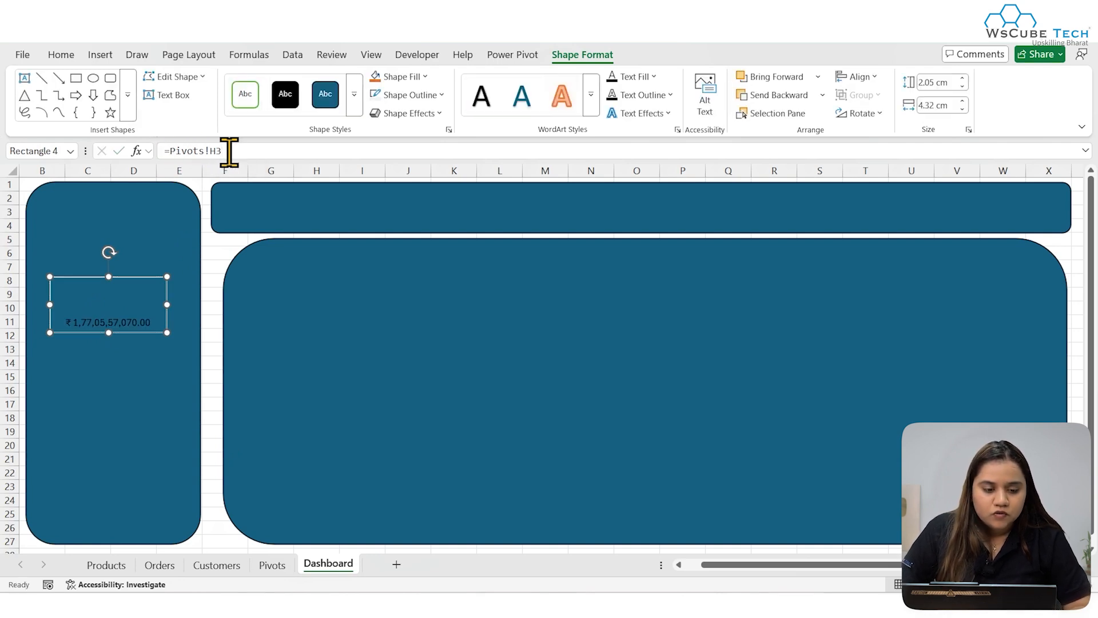
- Add the label Total Sales on a new line below the sales value in the rectangle and select the label text
click(155, 319)
key(Return)
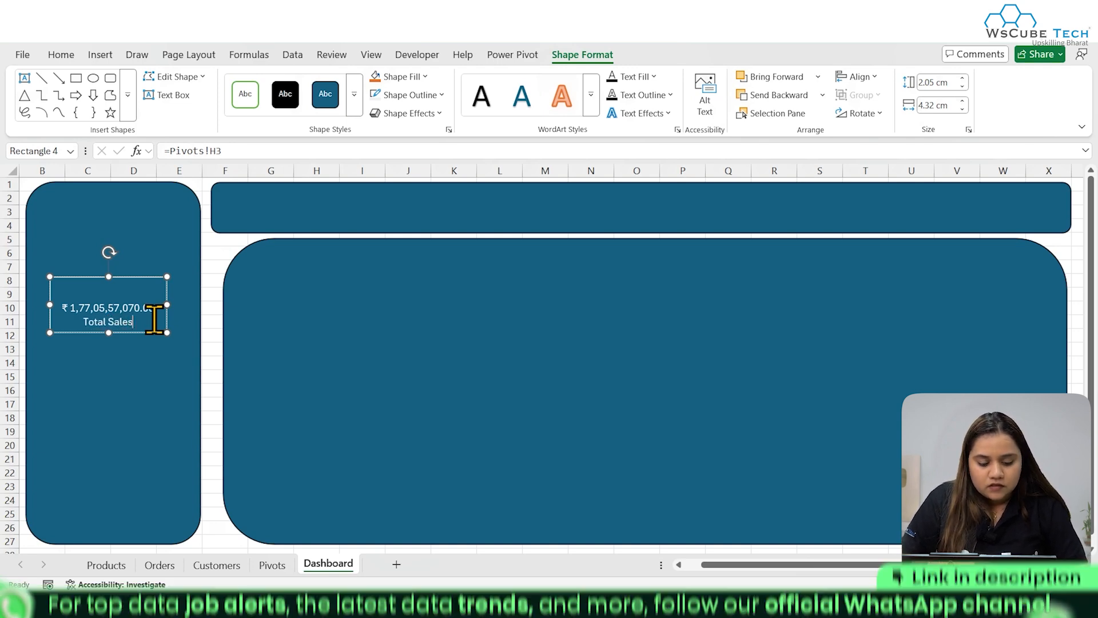
key(ctrl+shift+Left)
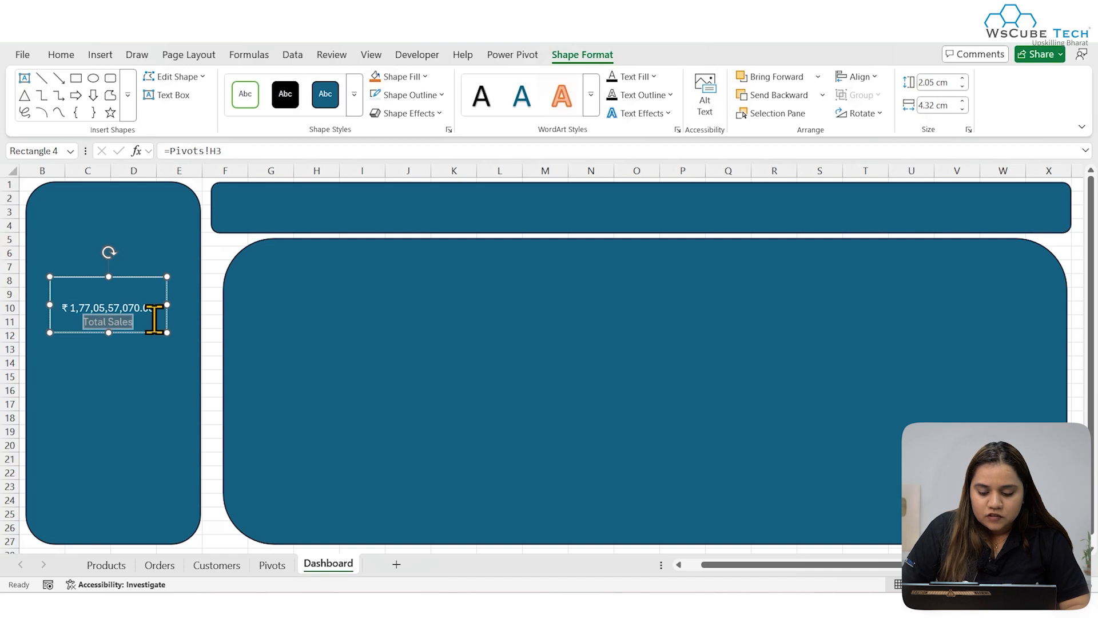
- Set the Total Sales label's font size to 16
click(66, 55)
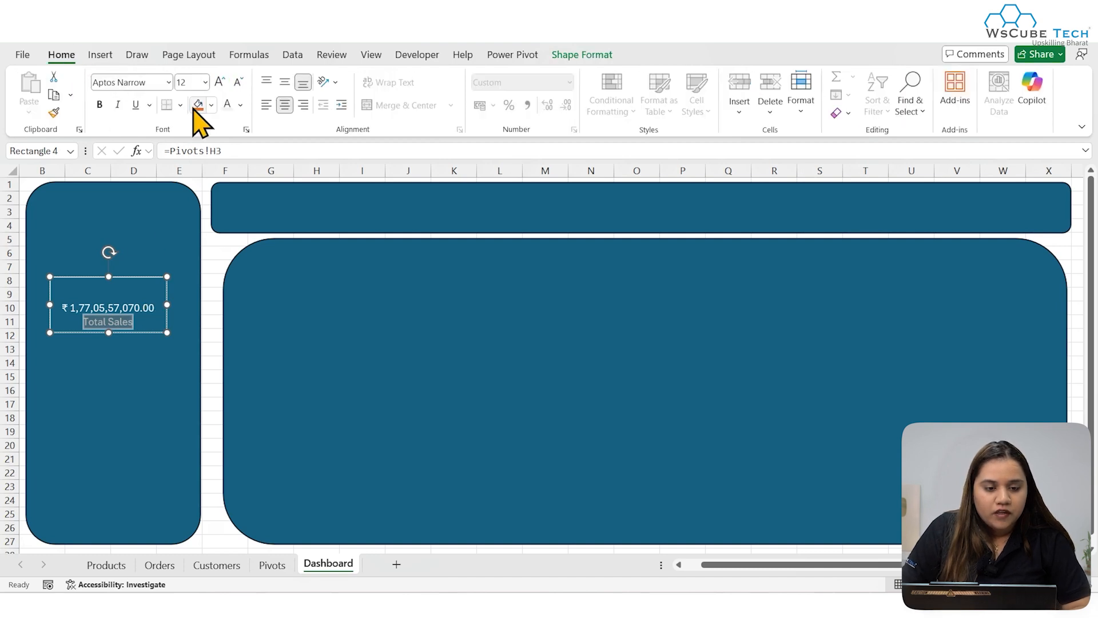
click(204, 82)
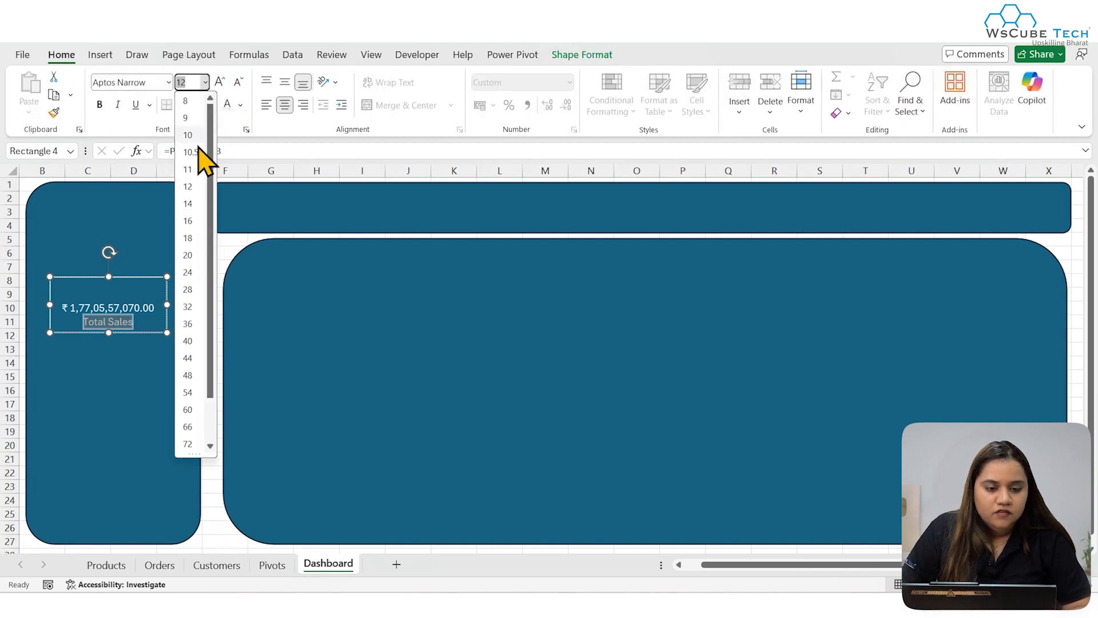
click(193, 221)
click(126, 388)
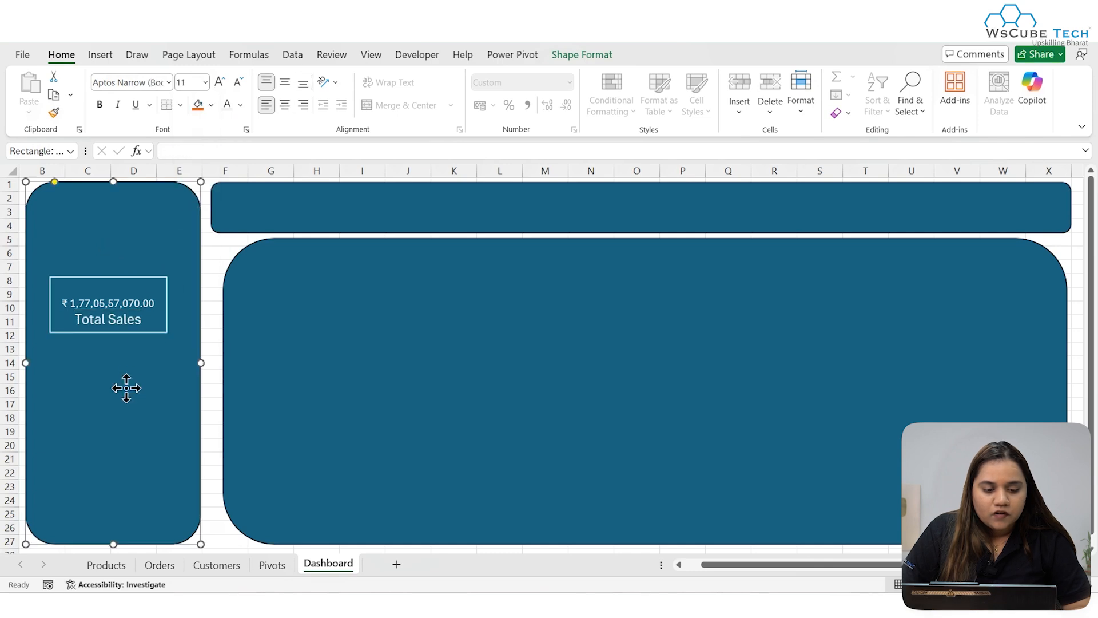
- Delete the Total Sales label and its line from the rectangle, keeping only the linked sales value
click(148, 319)
click(149, 318)
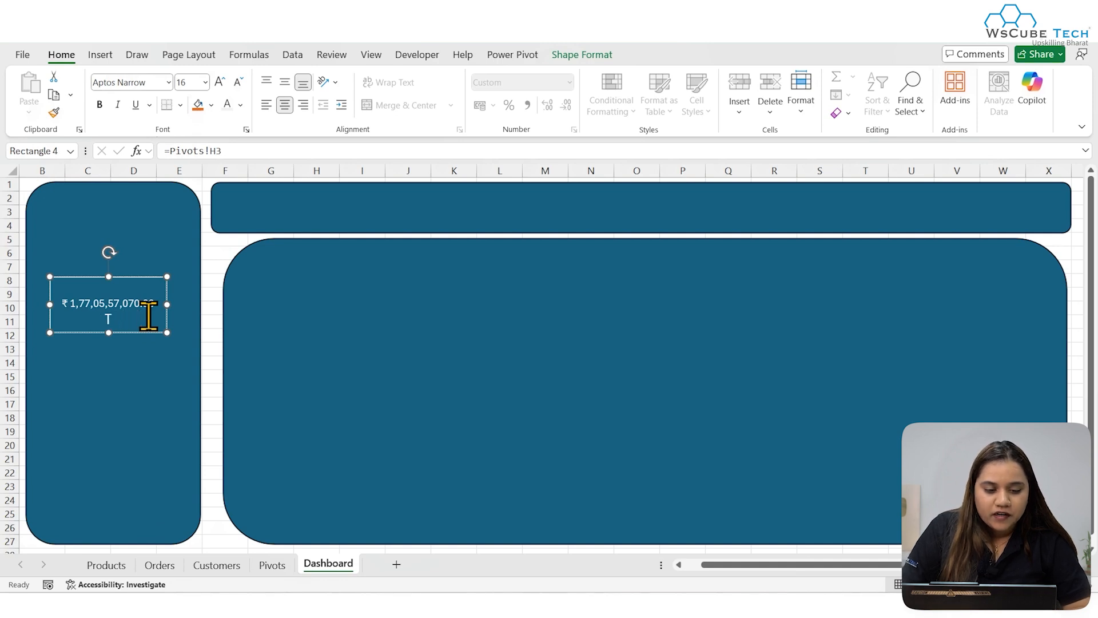
key(BackSpace)
key(BackSpace)
click(167, 392)
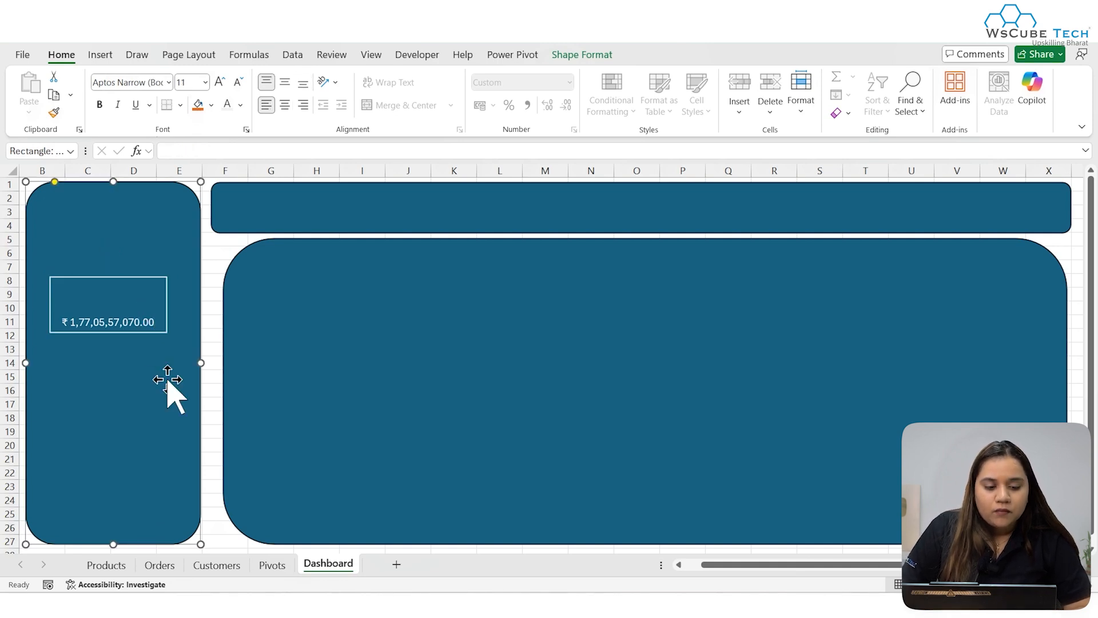
- Search the stock icons for money and insert the outlined banknotes icon
click(134, 281)
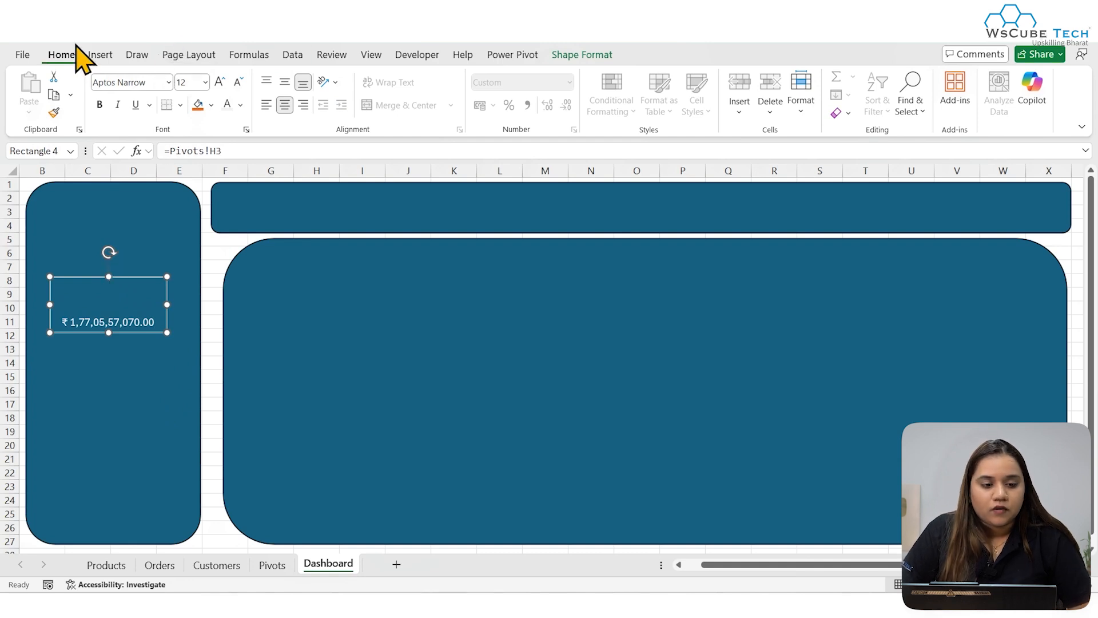
click(103, 57)
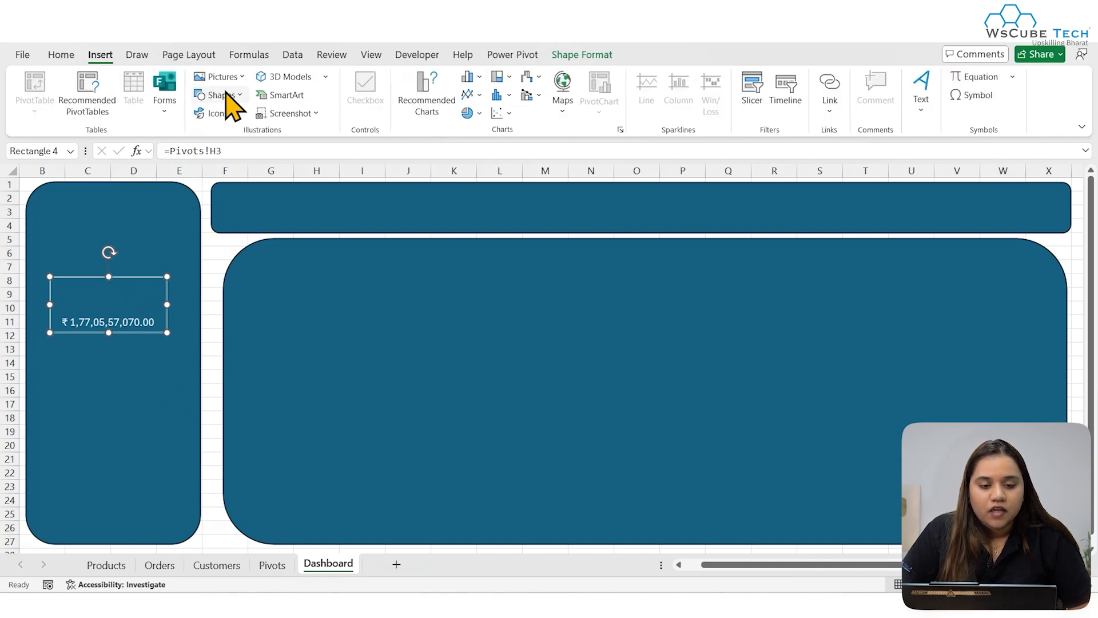
click(221, 120)
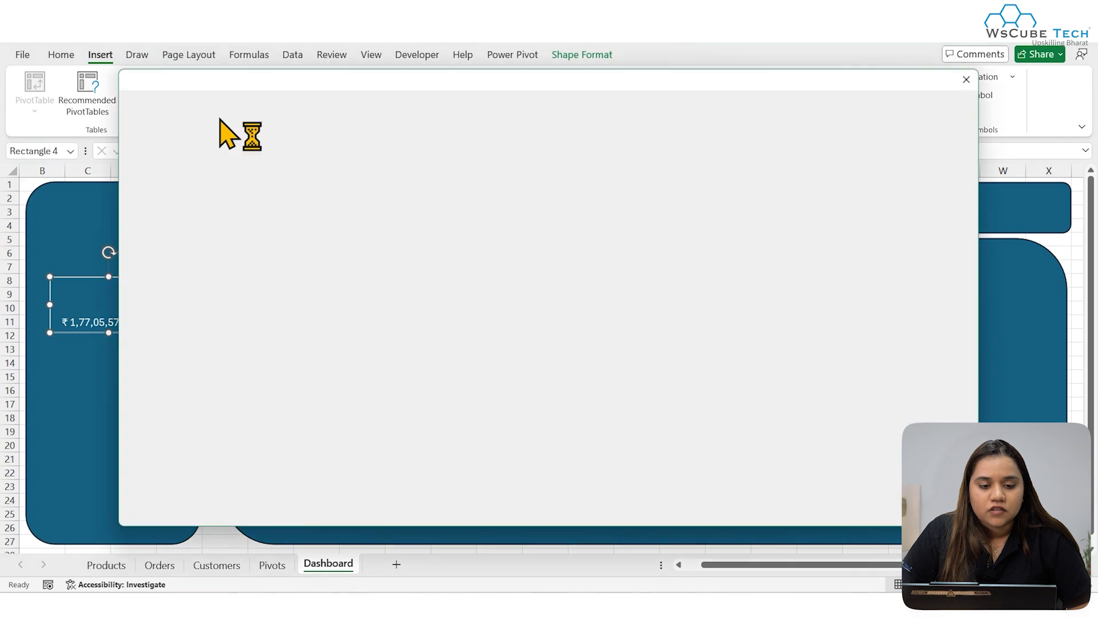
text(money)
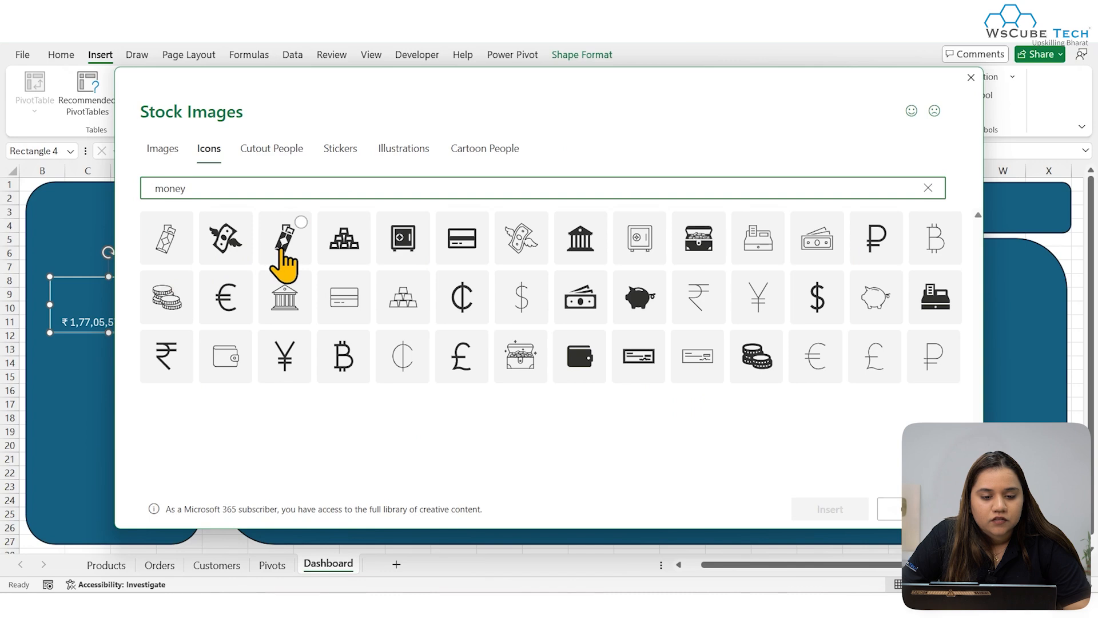
click(819, 258)
click(839, 511)
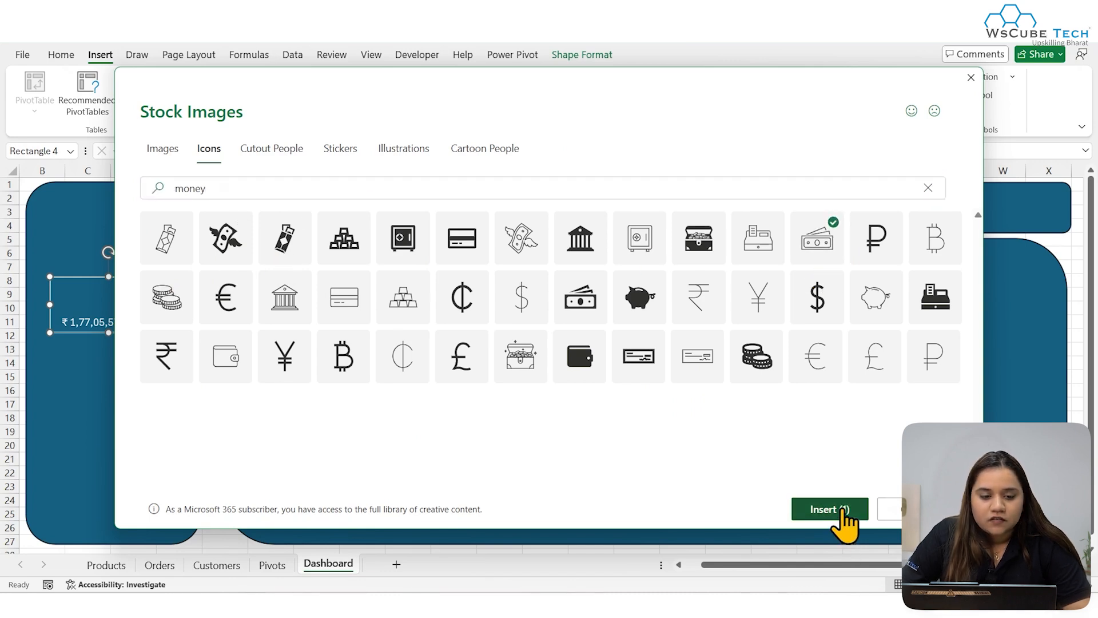
- Move the banknotes icon above the sales value rectangle in the tall side panel
click(172, 406)
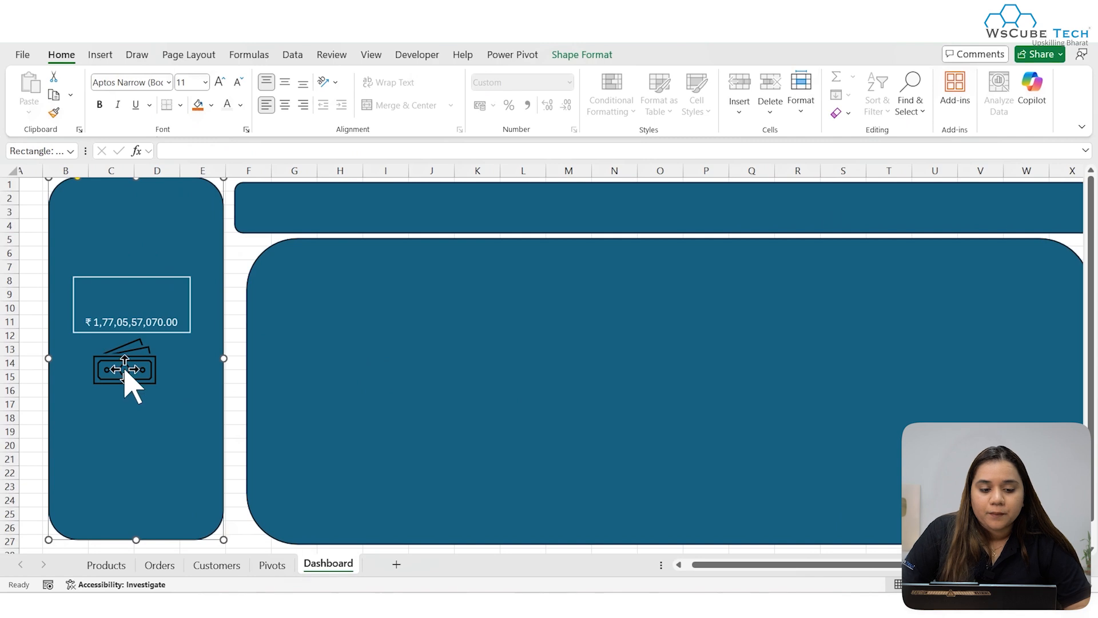
click(582, 55)
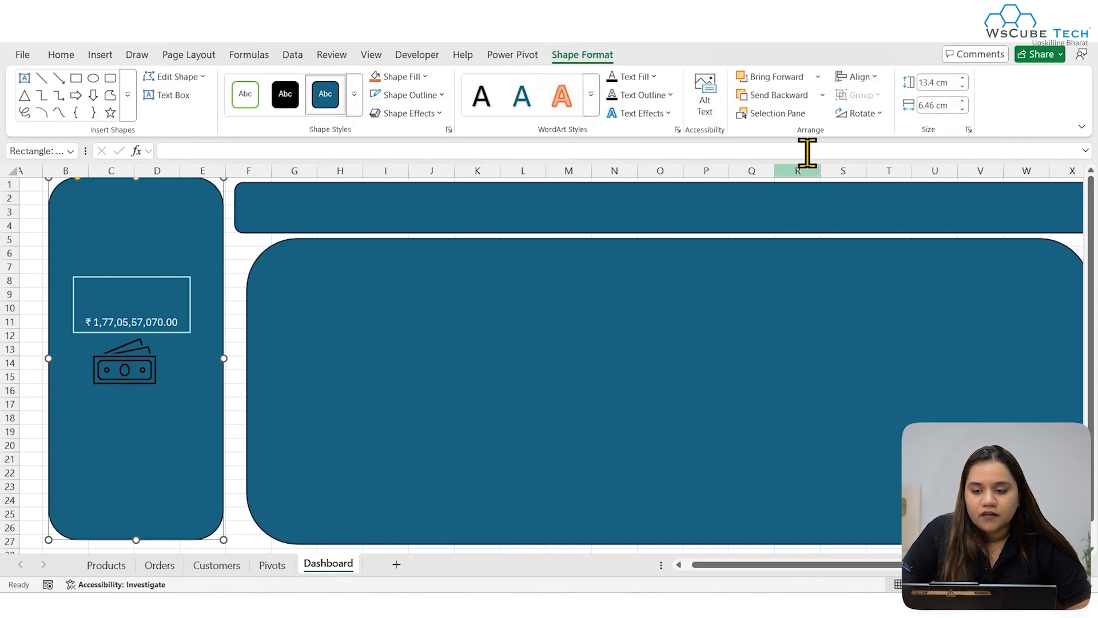
click(820, 95)
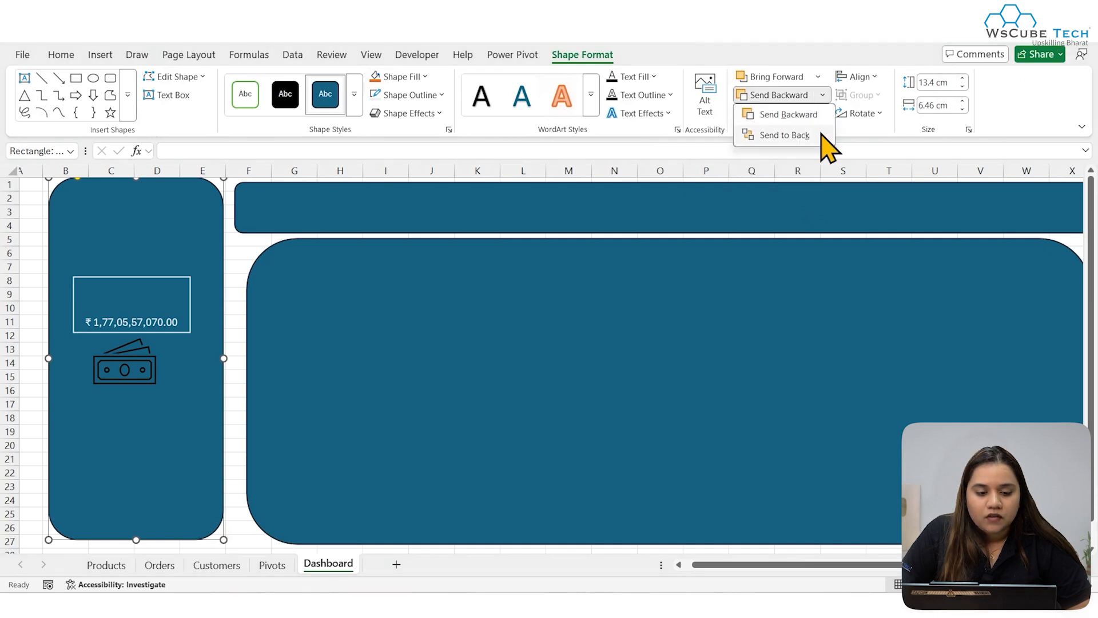
click(135, 370)
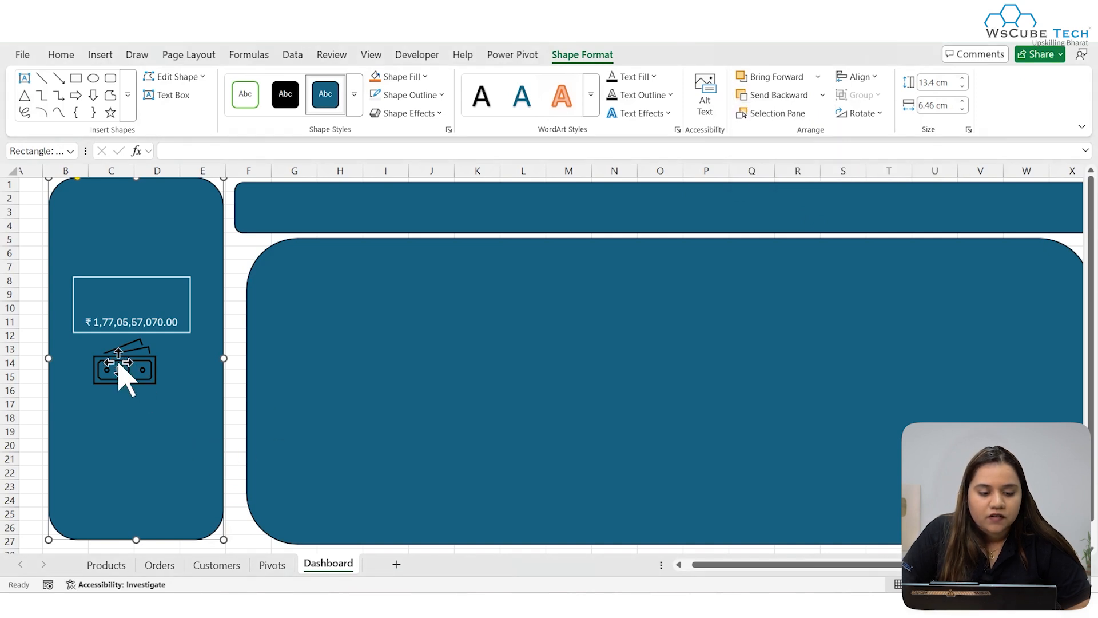
click(354, 374)
drag(130, 379, 142, 233)
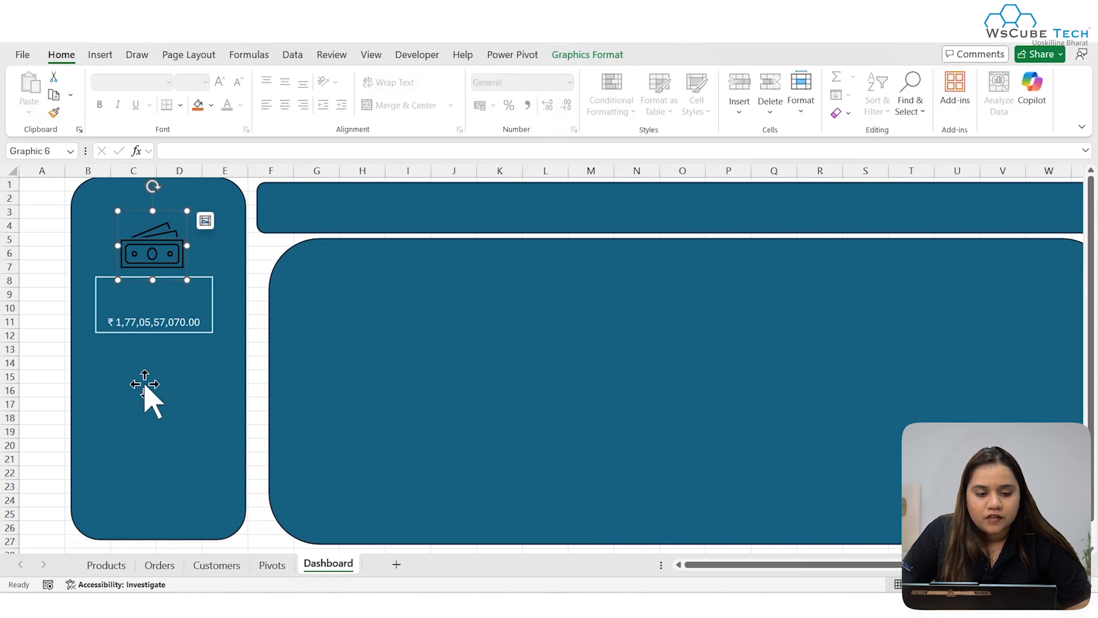
- Shrink the sales value rectangle to a single-line height and place it just below the banknotes icon near the panel's upper end
click(207, 303)
click(189, 350)
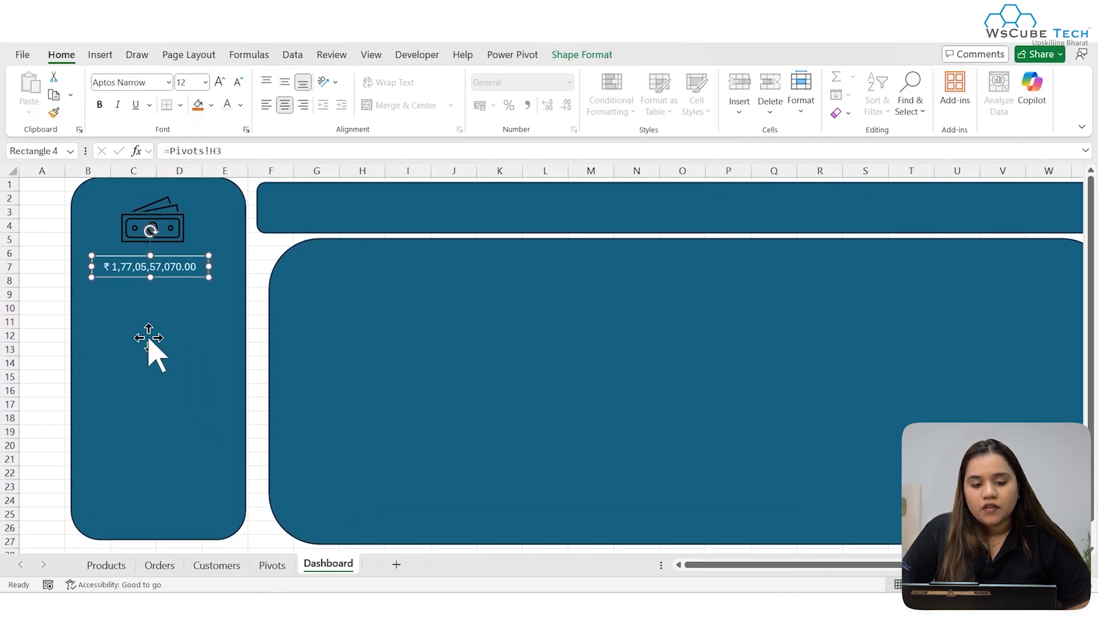
click(113, 350)
click(33, 348)
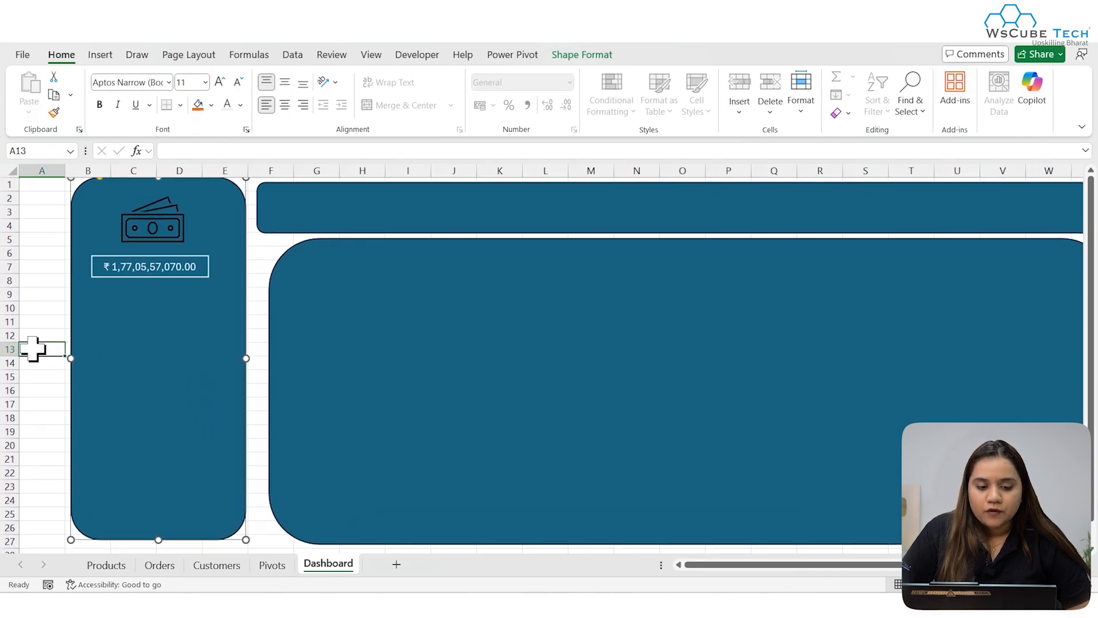
click(155, 232)
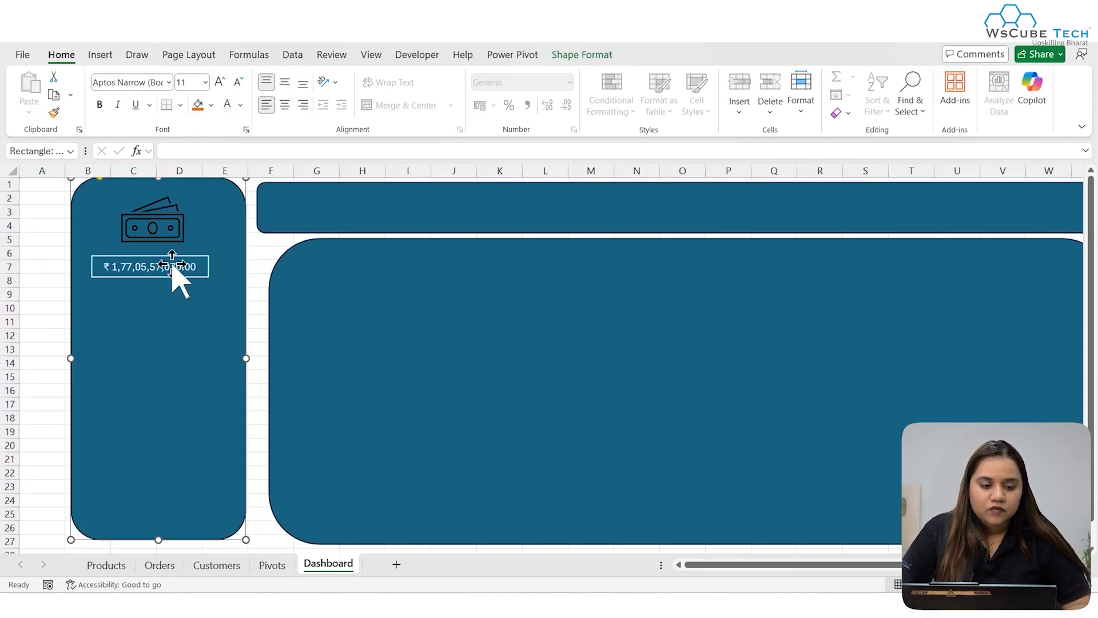
- Duplicate the sales value box and place the copy further down the side panel, around rows 14 and 15
click(171, 266)
key(ctrl+c)
key(ctrl+v)
drag(172, 265, 181, 375)
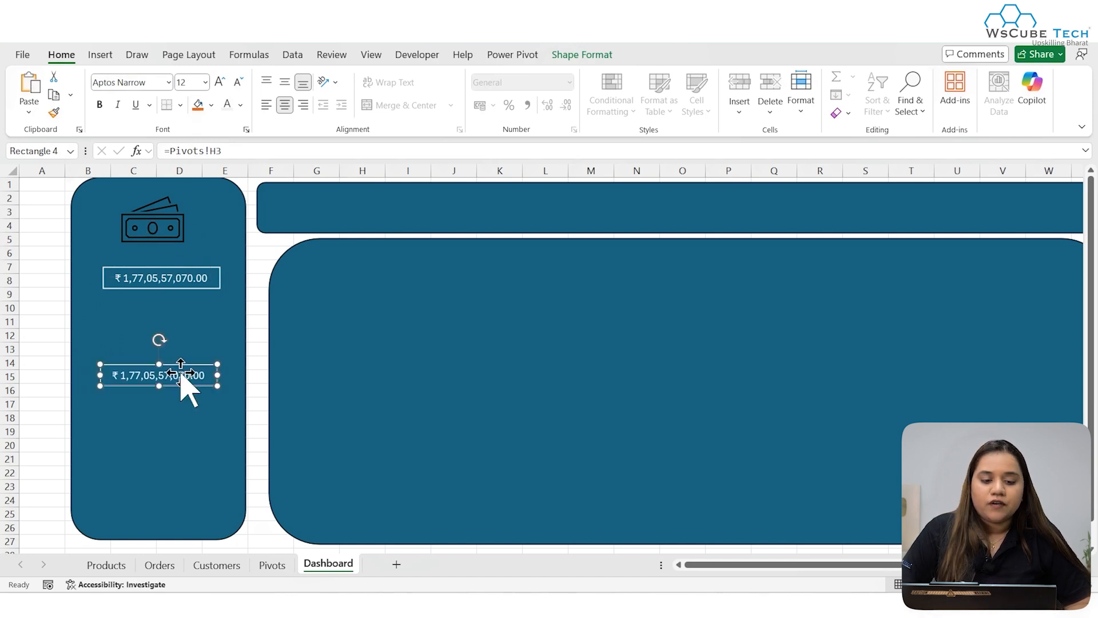
- Clear the duplicated box's text and try to relink its formula from the Pivots sheet
key(ctrl+a)
key(Delete)
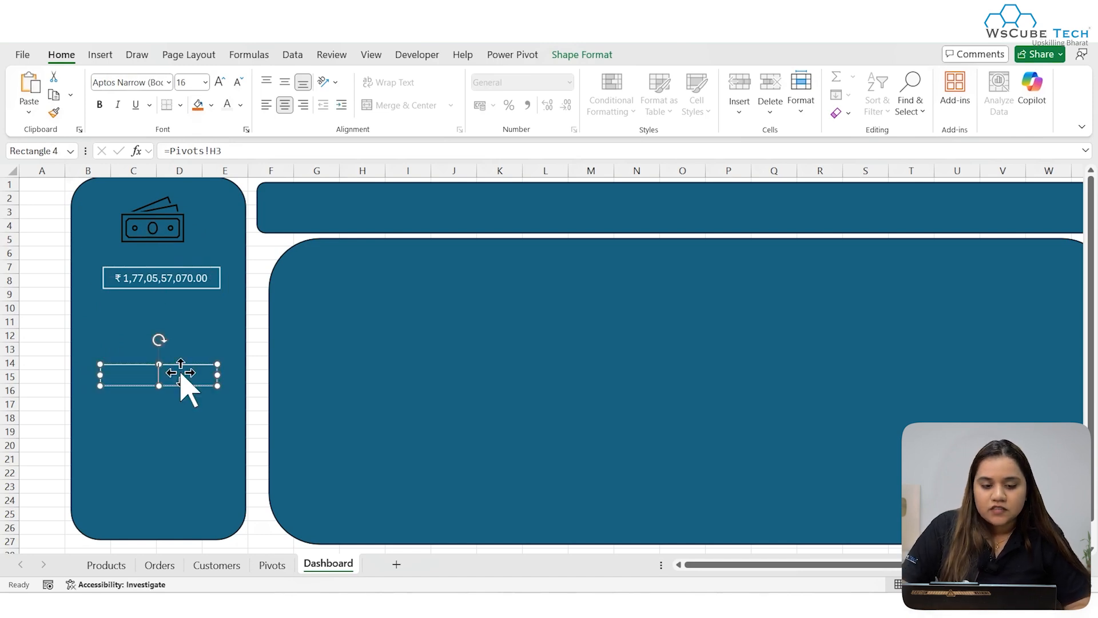
click(253, 144)
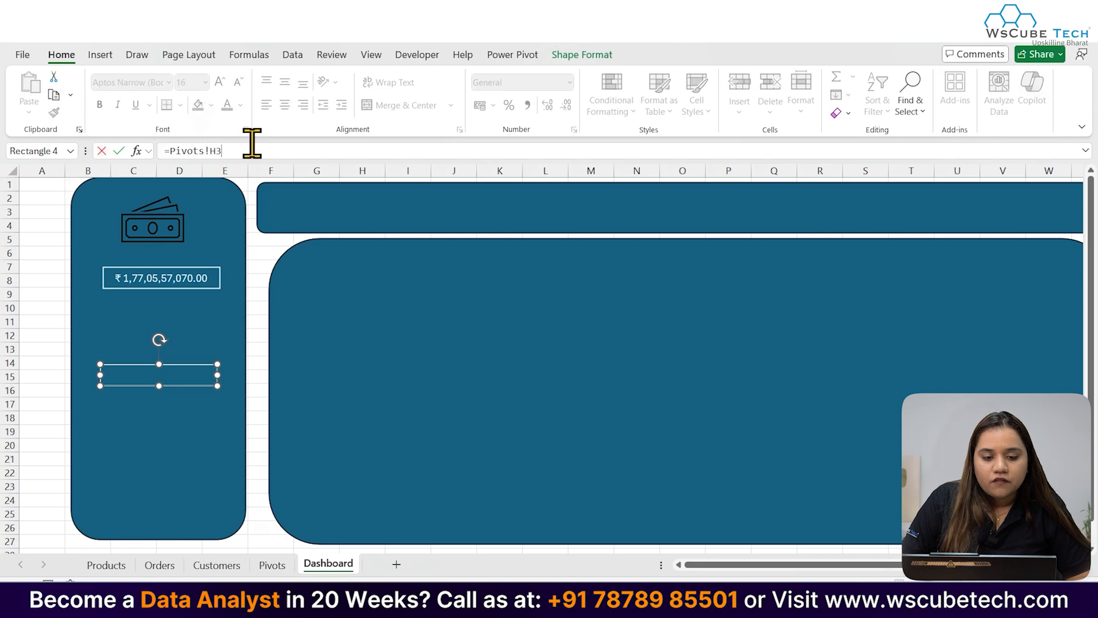
click(271, 565)
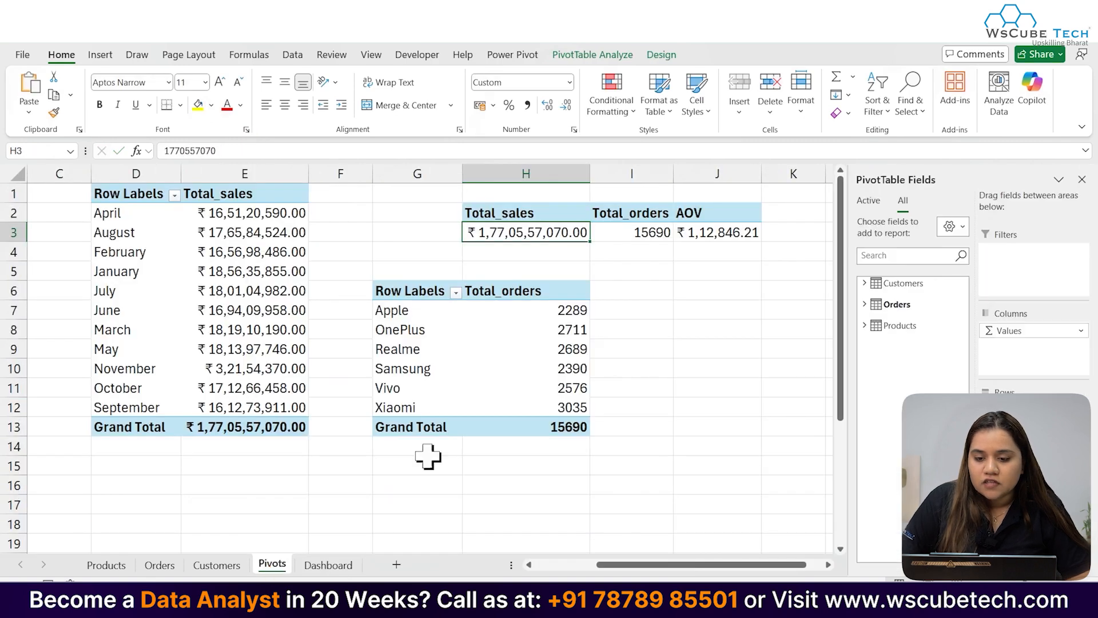
key(Return)
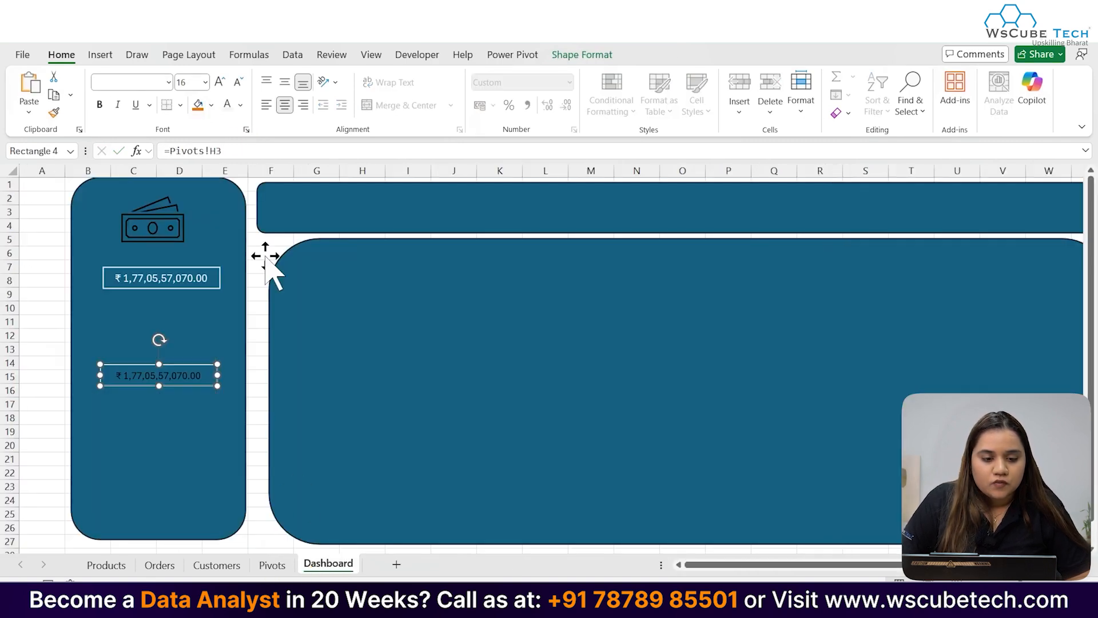
- Link the duplicated box to the total orders measure with =Pivots!I3 and set its font color to white
click(211, 151)
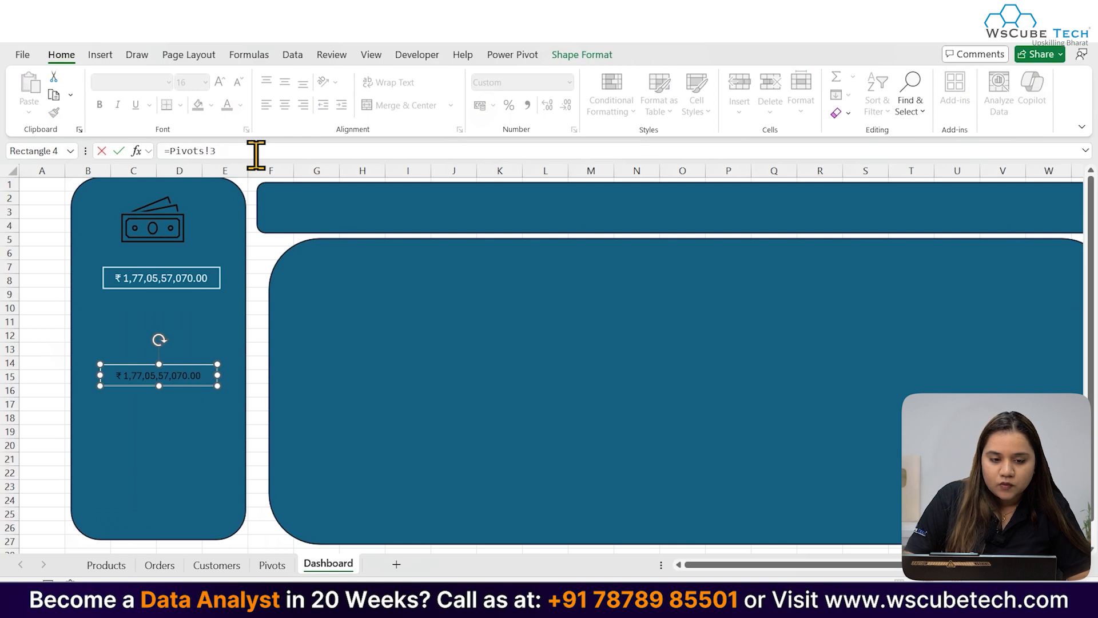
text(I)
key(Return)
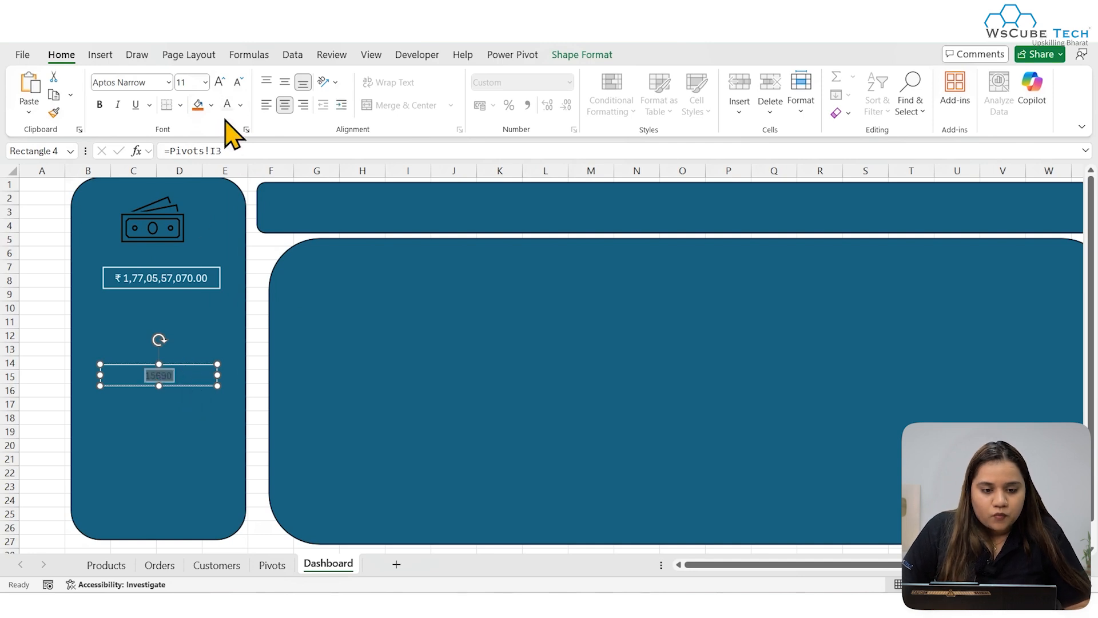
click(199, 347)
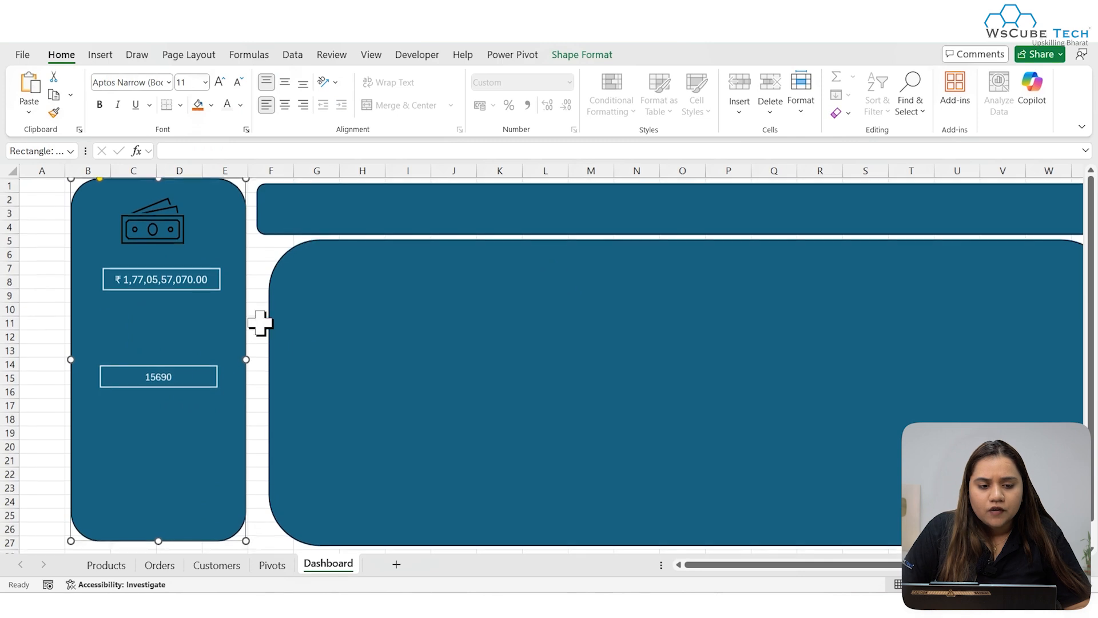
- Search the stock icons for order and cart, insert the outlined shopping cart icon, and place it above the total orders box
click(102, 57)
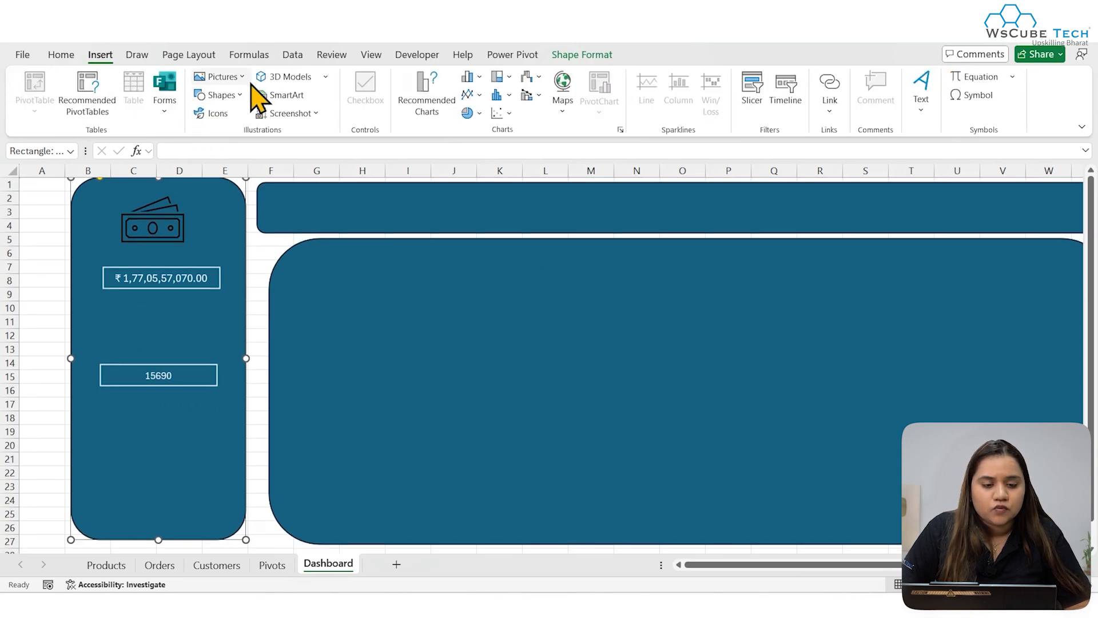
click(217, 114)
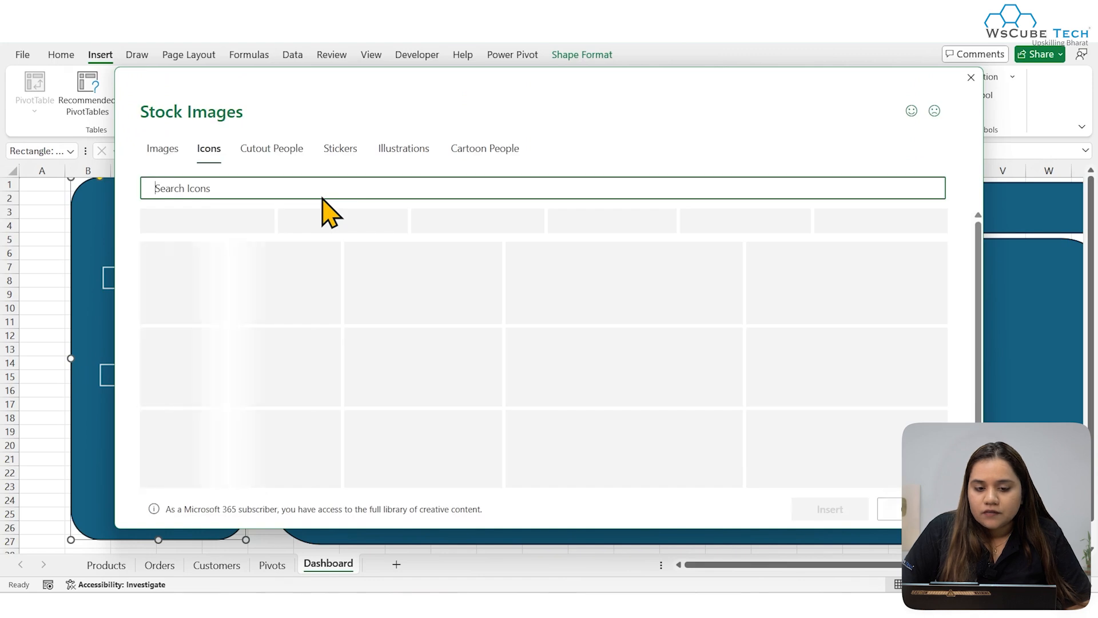
click(331, 193)
text(order)
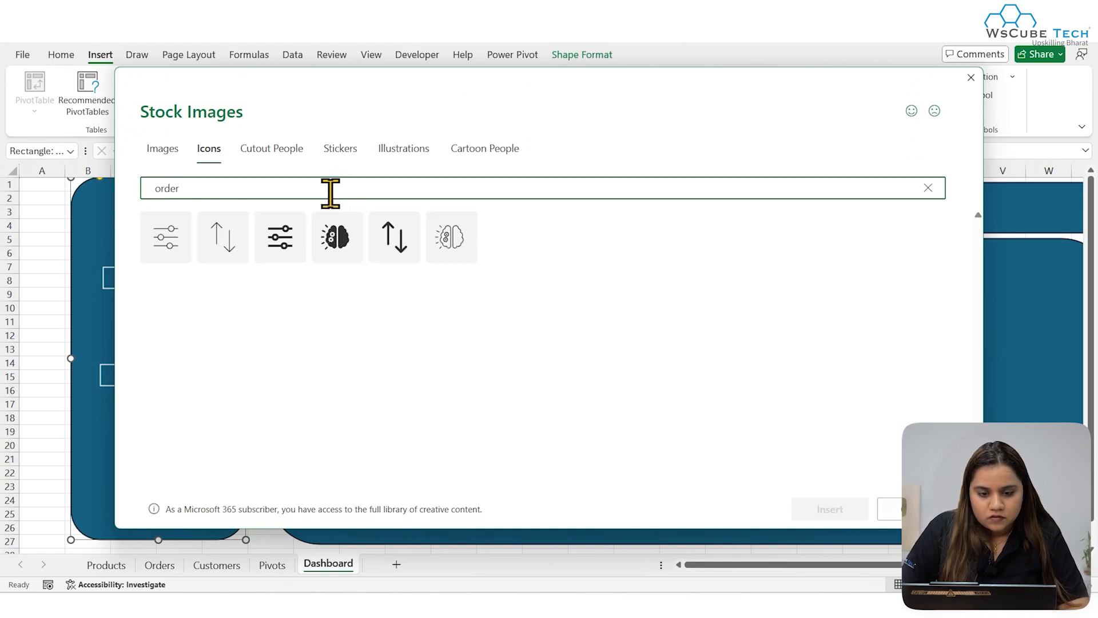
key(BackSpace)
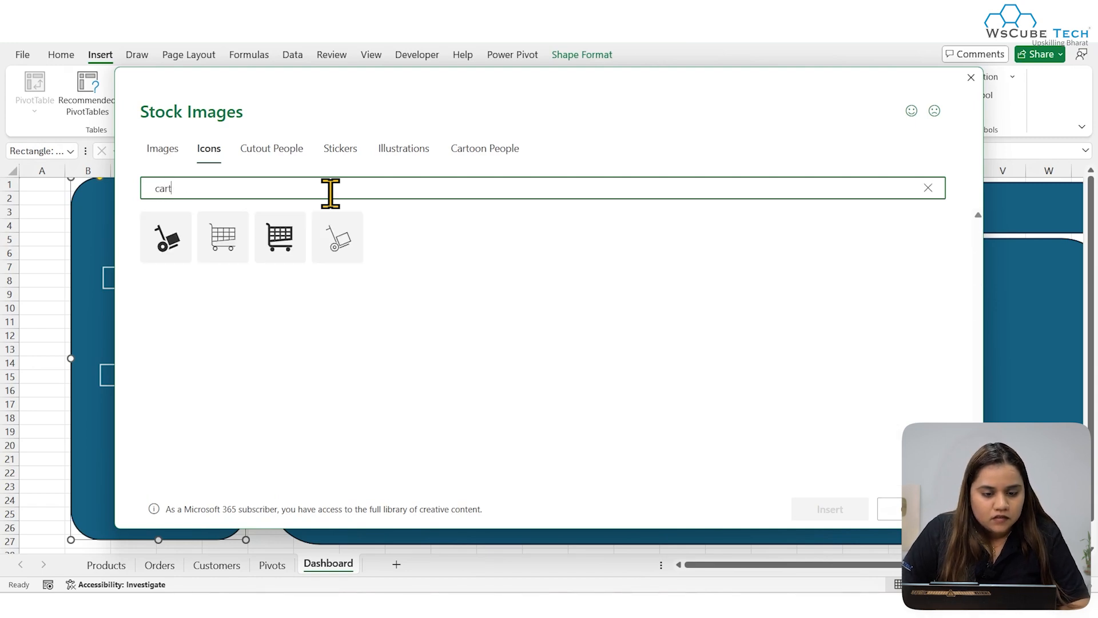
click(234, 243)
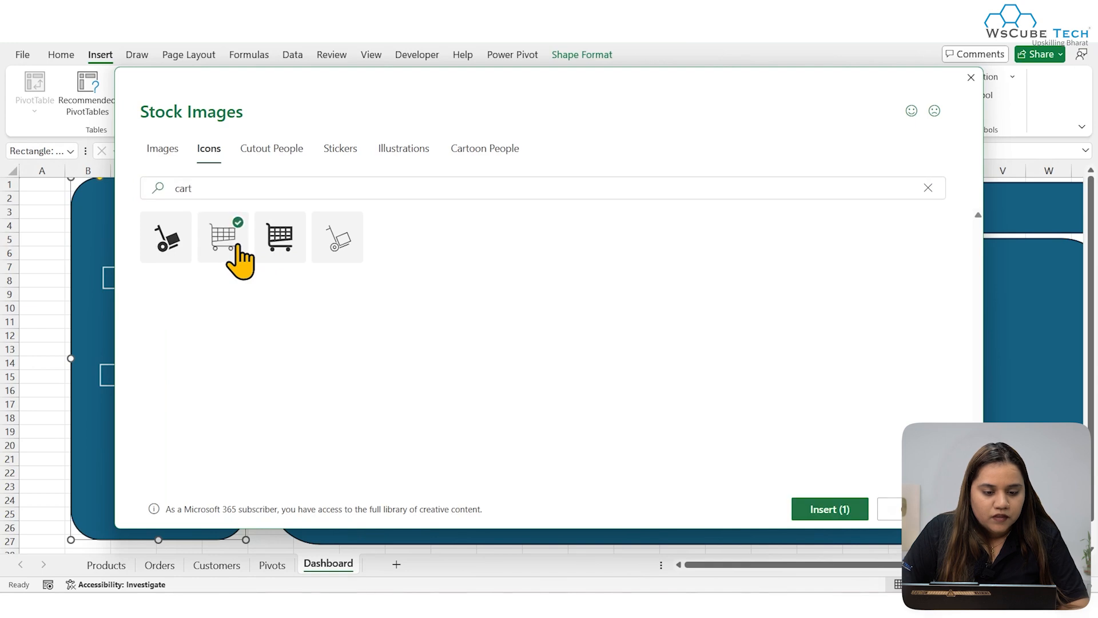
click(836, 510)
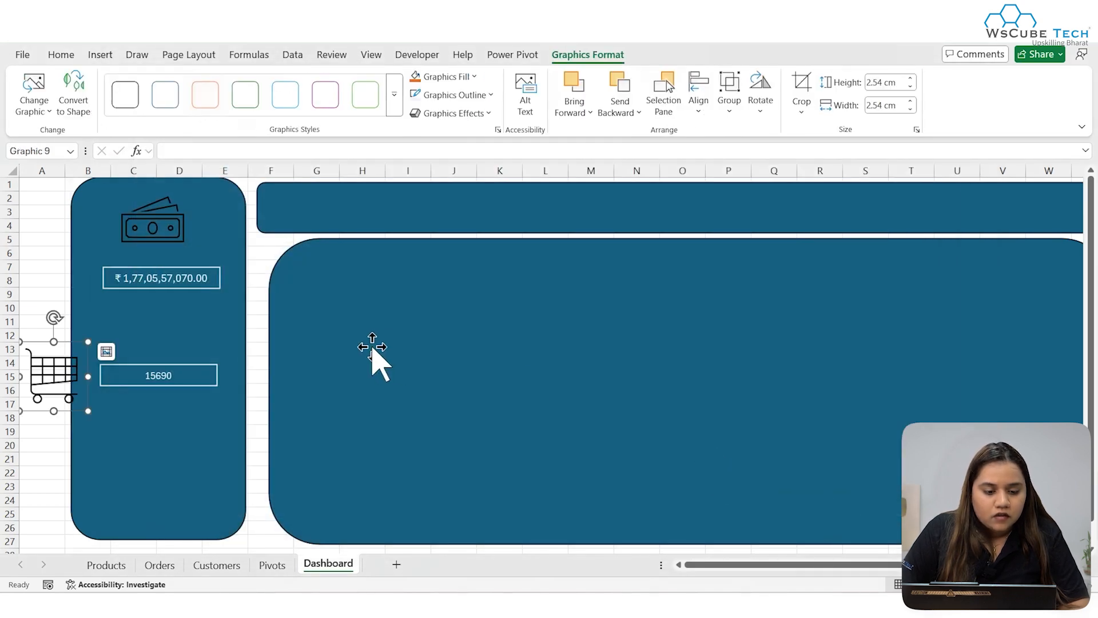
drag(43, 384, 147, 345)
- Shrink the banknotes icon slightly above the sales value box
click(158, 232)
click(158, 232)
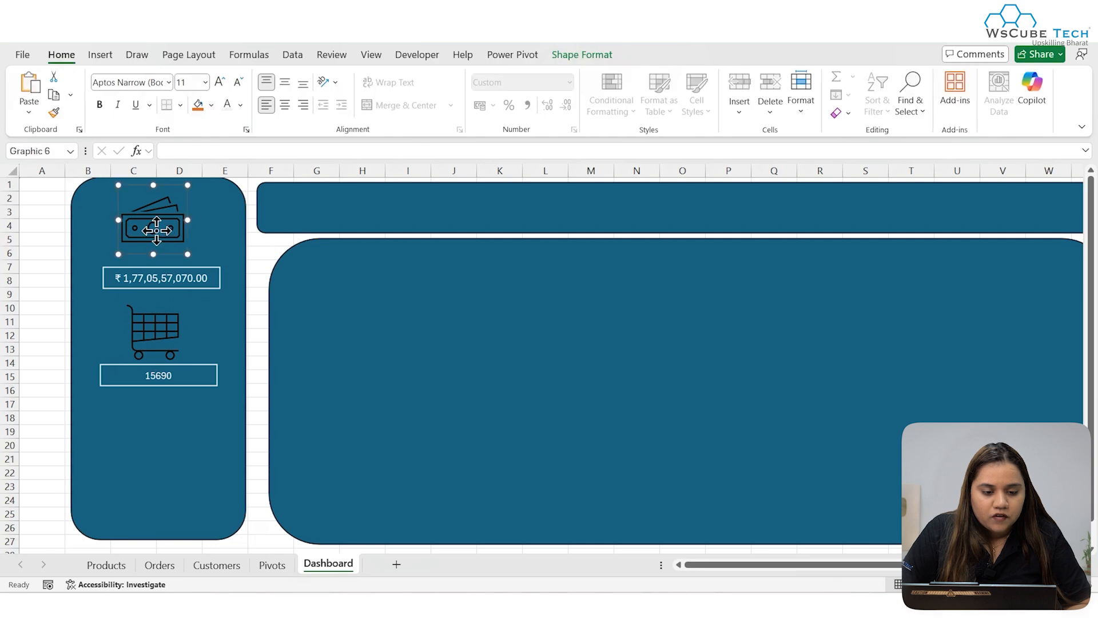
drag(118, 184, 130, 197)
- Show the list of sheet objects, pick the shopping cart graphic, and shrink the icon slightly
click(140, 331)
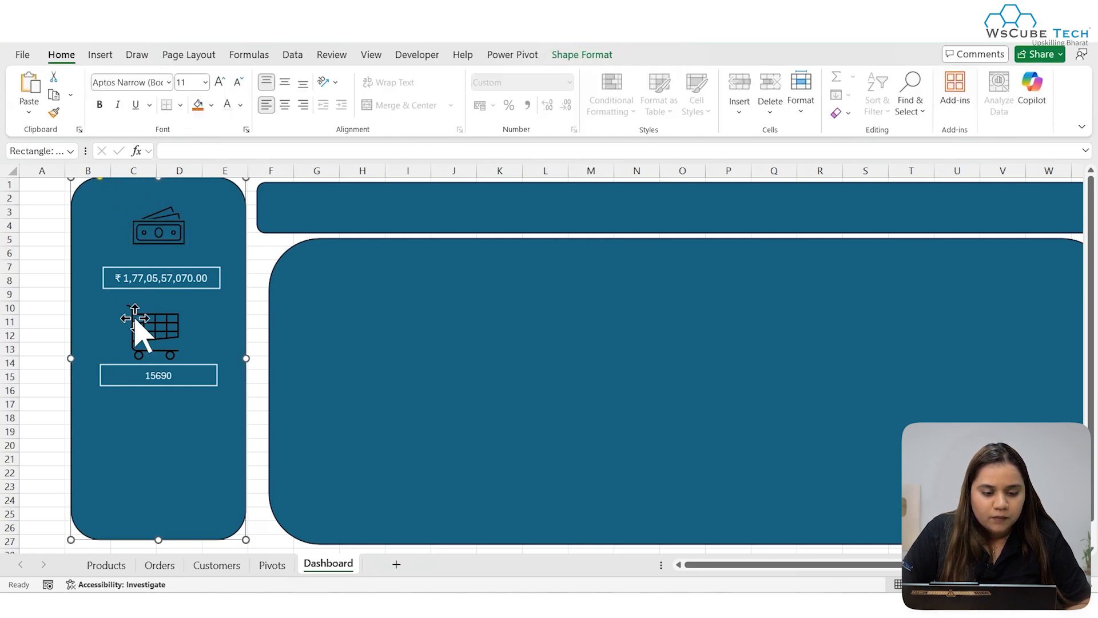
click(49, 321)
key(alt+F10)
click(980, 229)
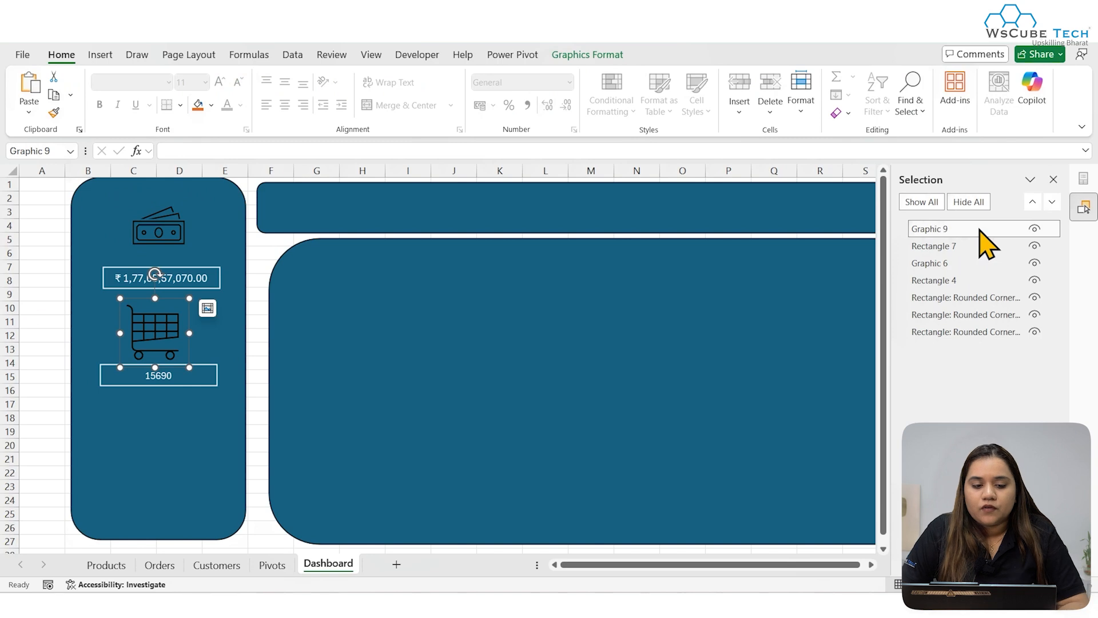
drag(188, 299, 176, 316)
- Duplicate the total orders box lower in the side panel, linking the copy to =Pivots!J3 with a white font
click(165, 379)
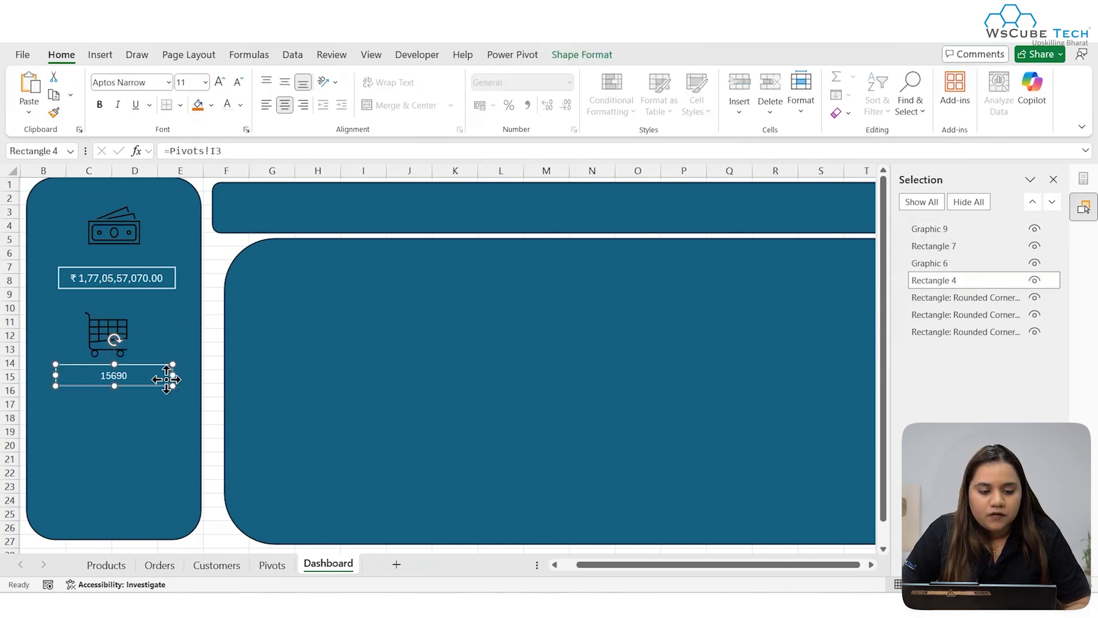
drag(167, 380, 152, 467)
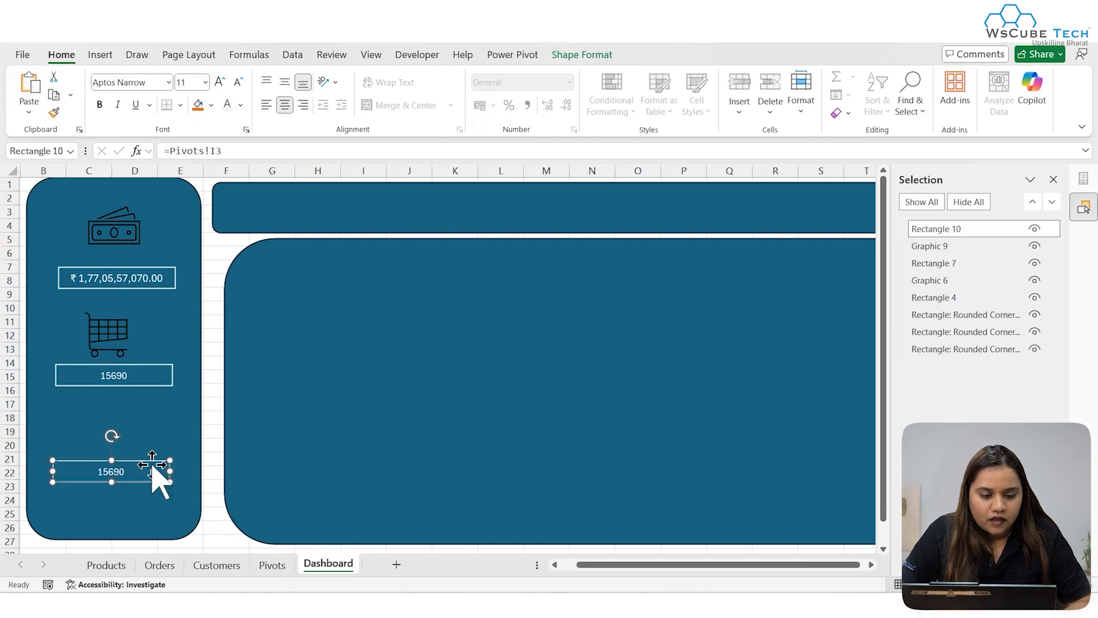
key(ctrl+a)
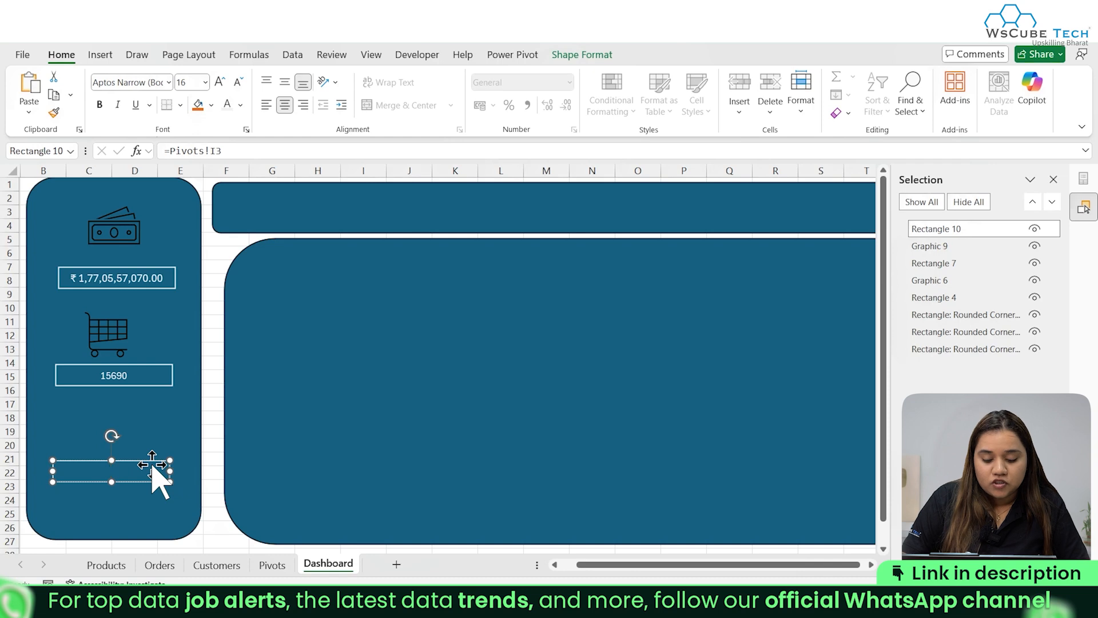
click(213, 151)
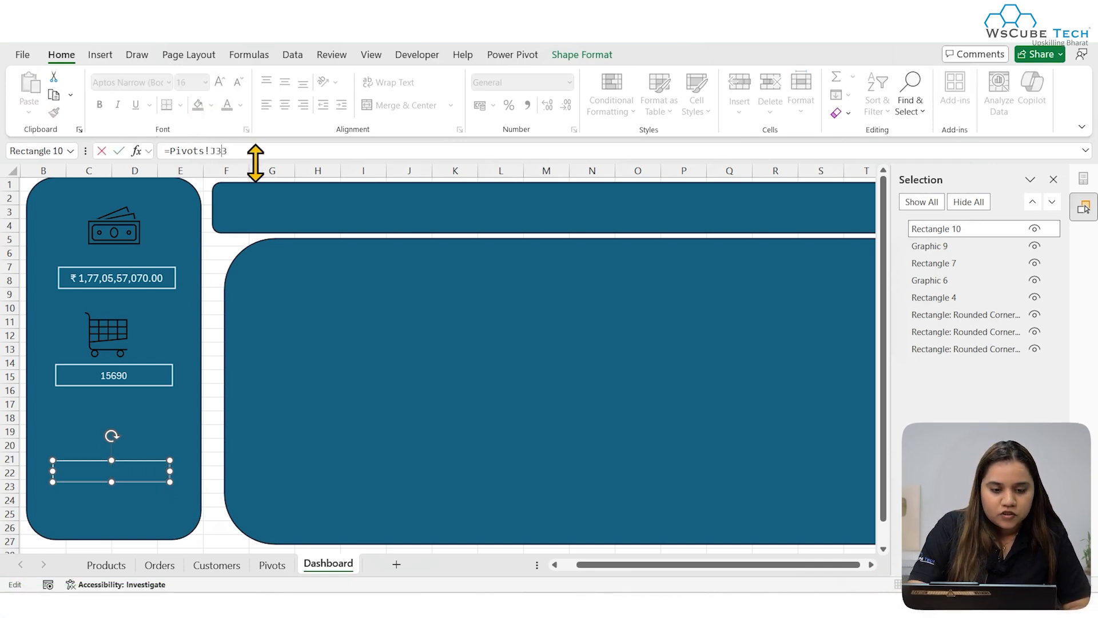
key(Return)
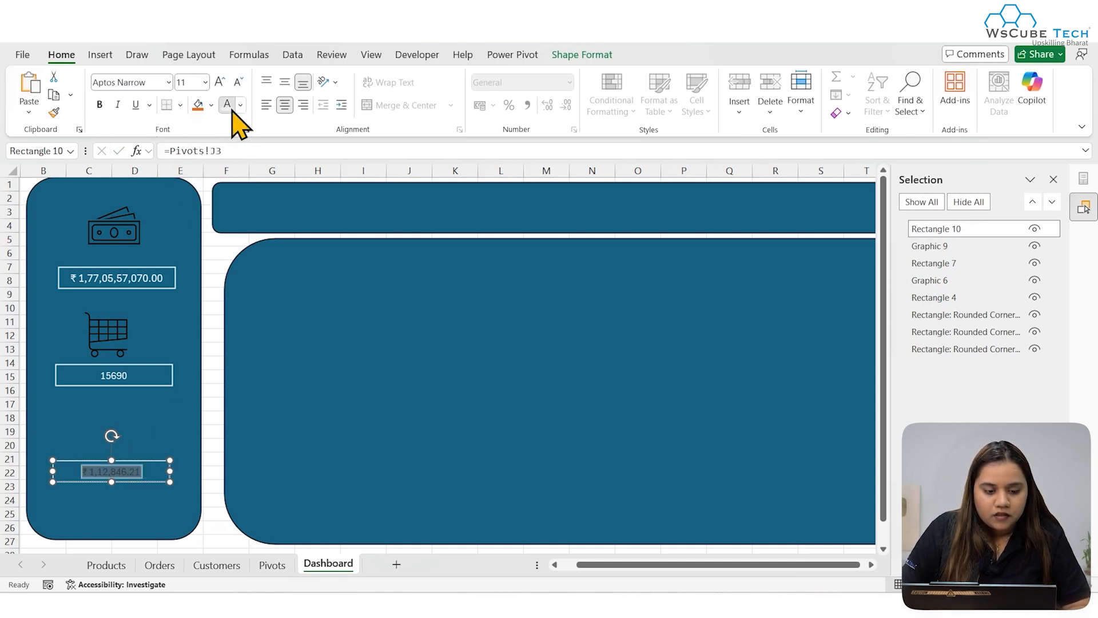
click(154, 419)
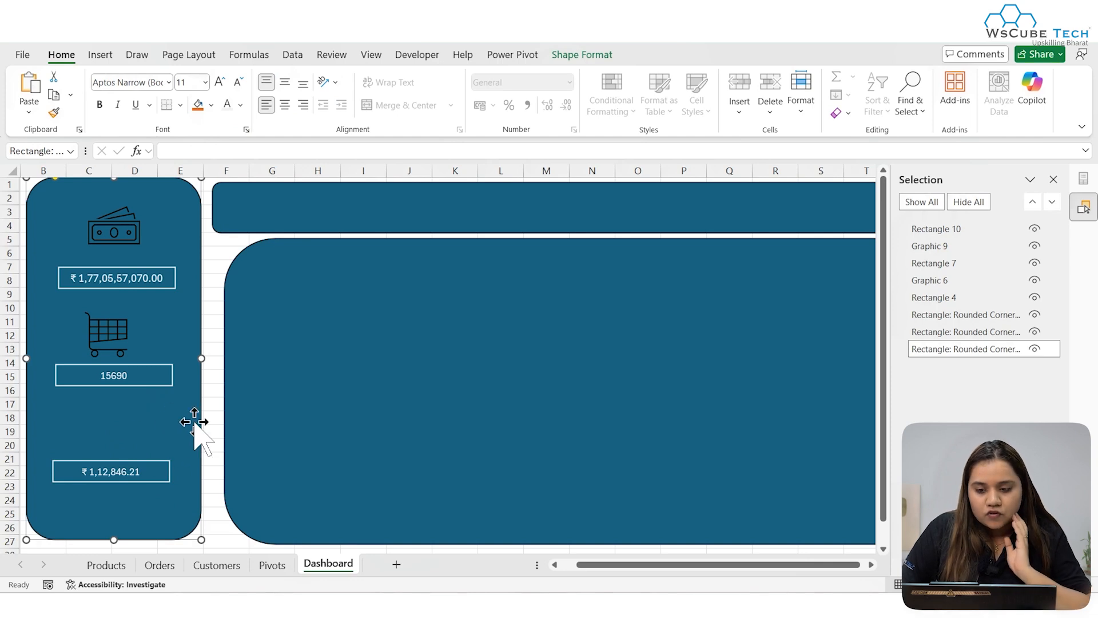
key(alt+n)
key(x)
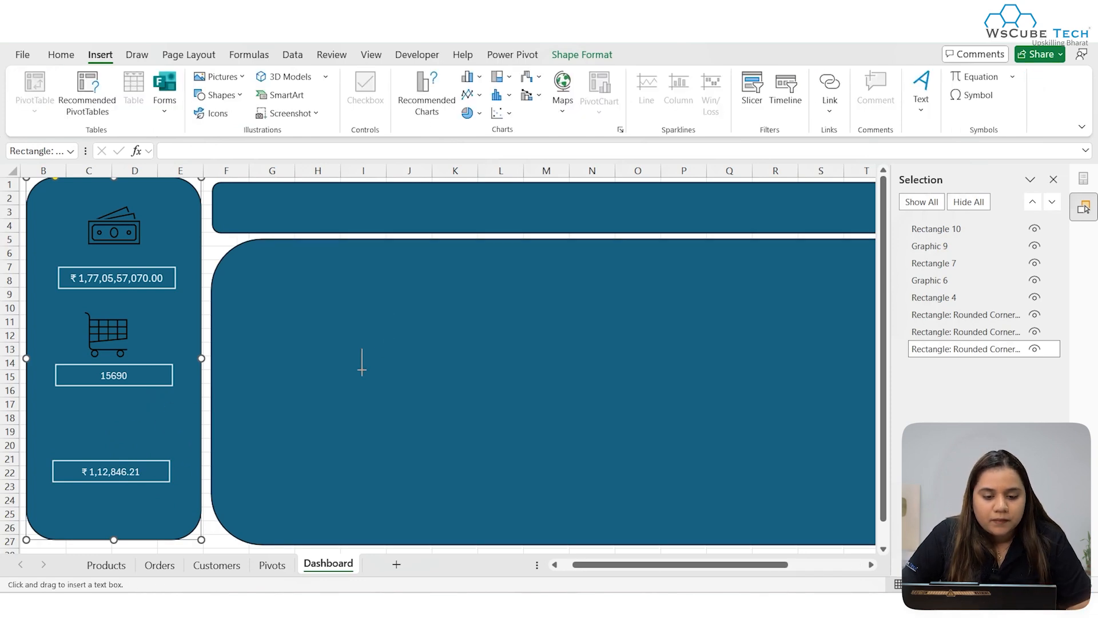
drag(66, 422, 166, 448)
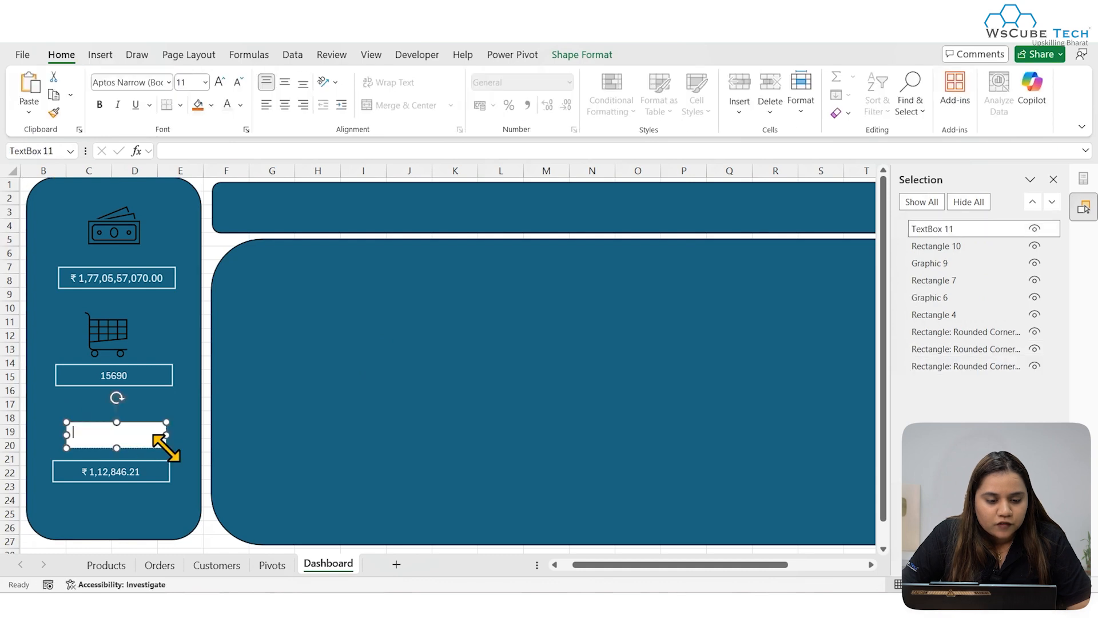
key(Delete)
click(125, 449)
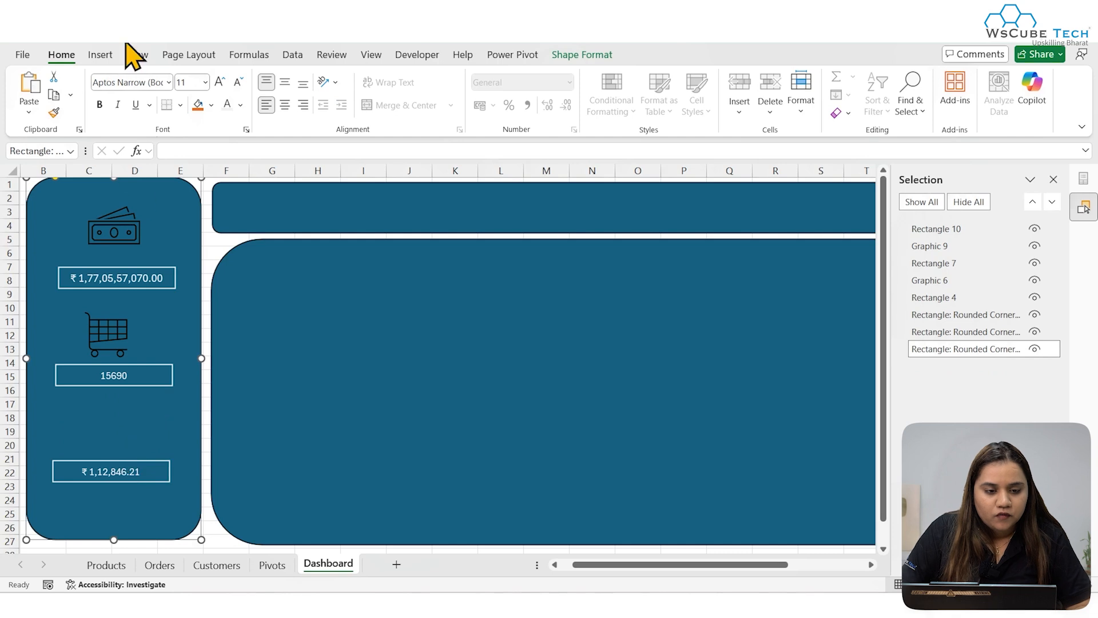
- Draw a rounded rectangle about 1.5 cm by 2.86 cm above the average order value box and label it AOV at font size 24
click(99, 55)
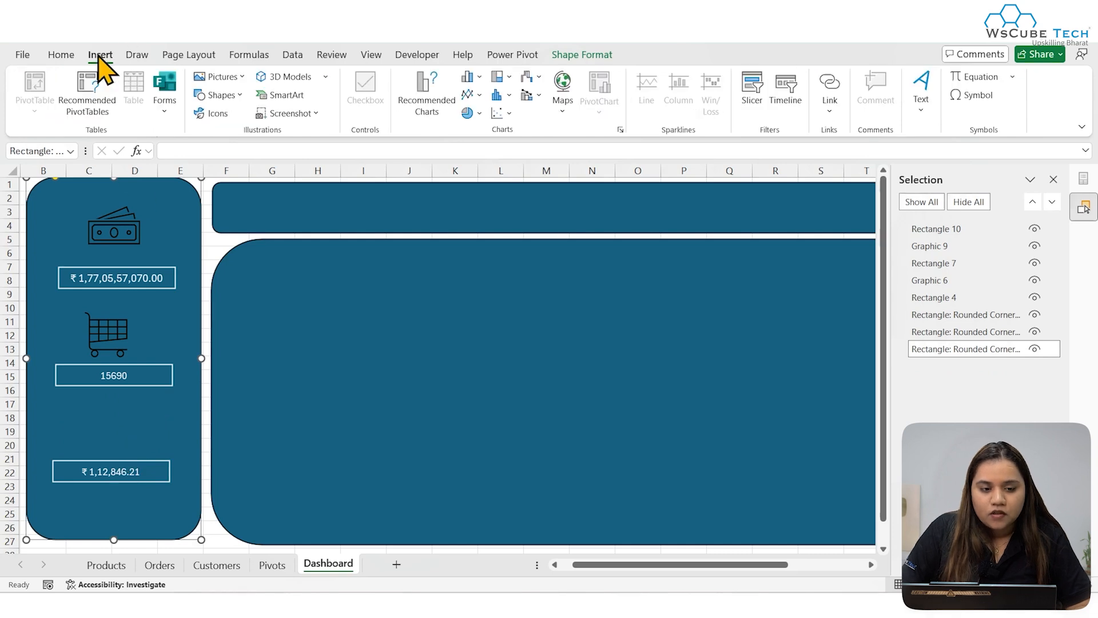
click(218, 94)
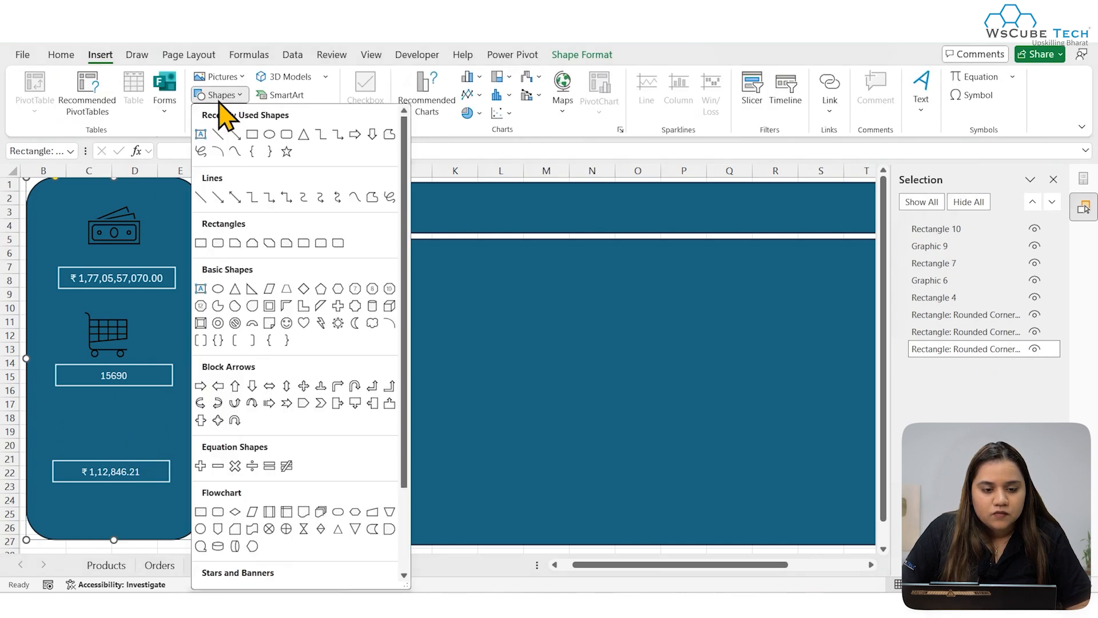
click(286, 135)
drag(72, 410, 149, 450)
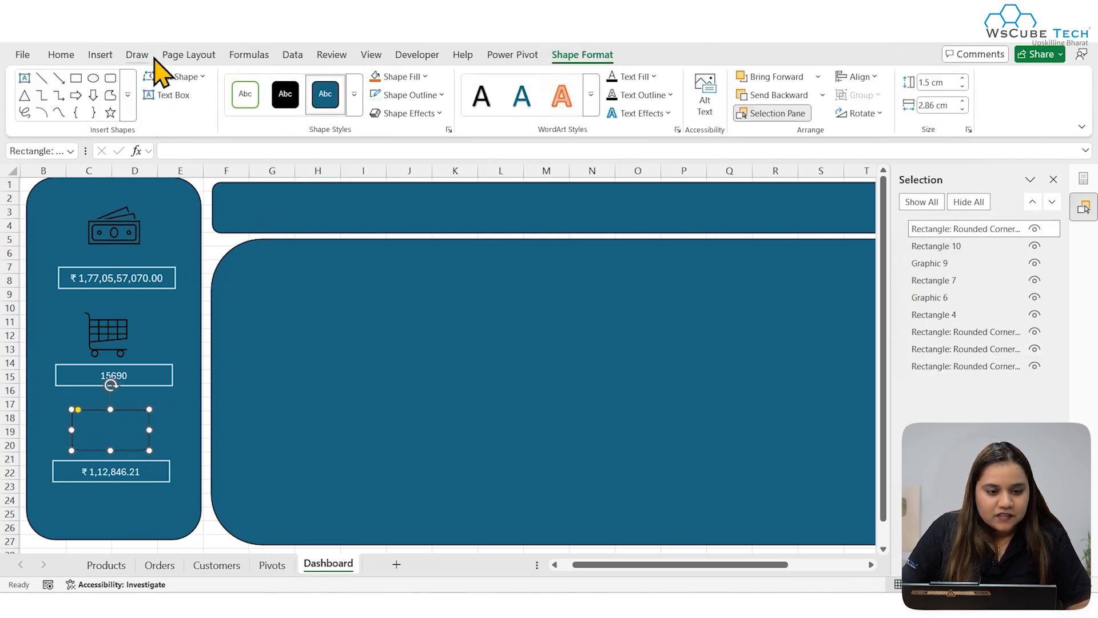
click(62, 54)
text(AOV)
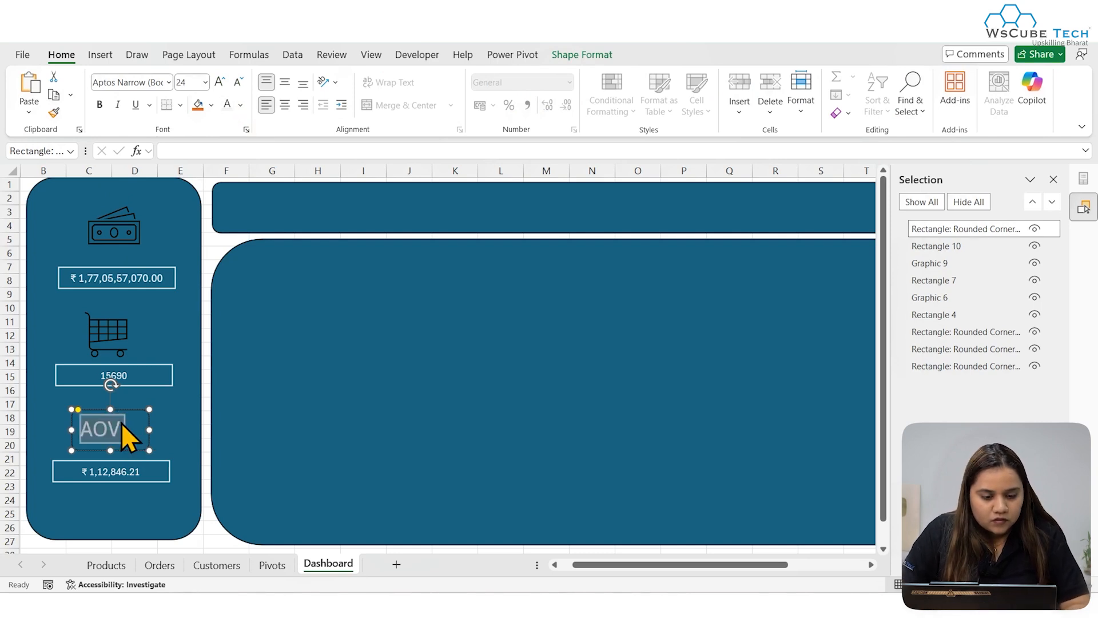
- Format the AOV label with black, horizontally centered text and remove the shape's outline
click(241, 105)
click(248, 167)
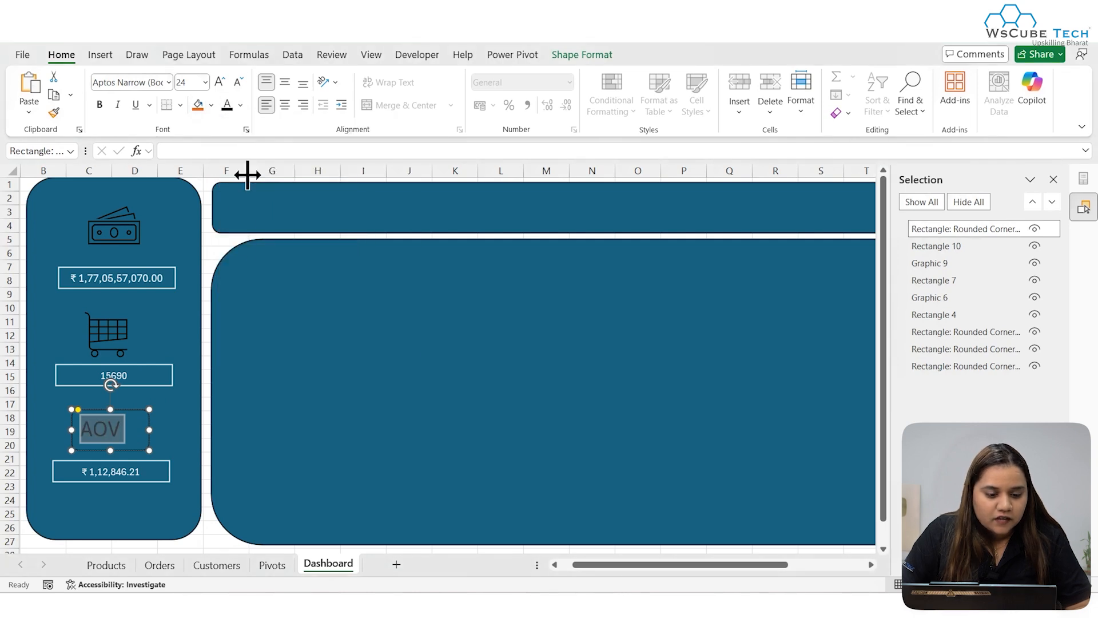
click(284, 105)
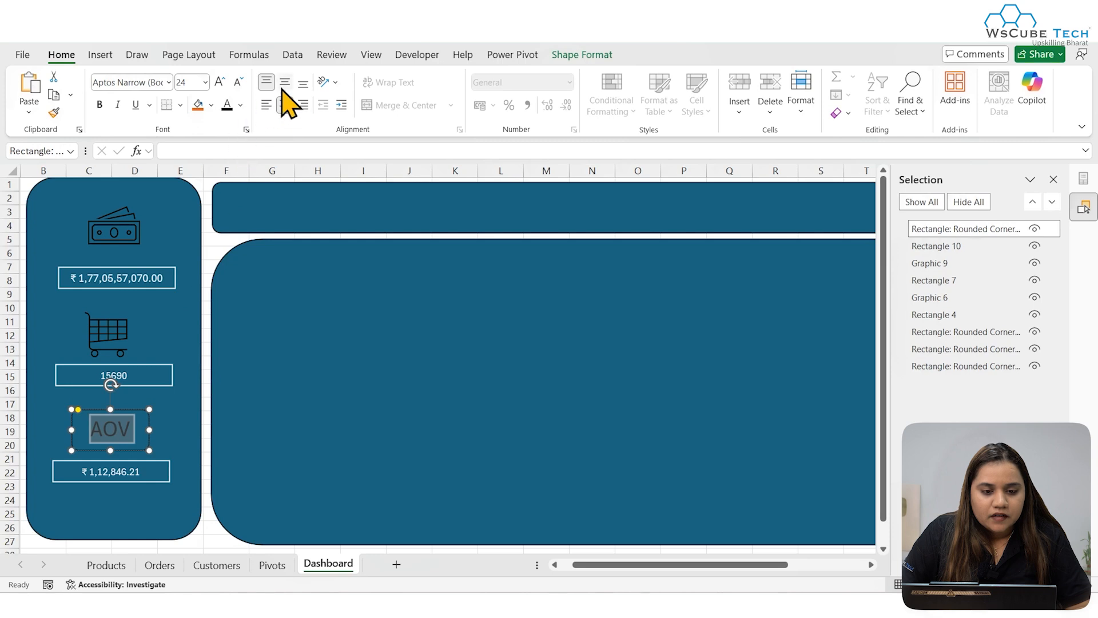
click(594, 54)
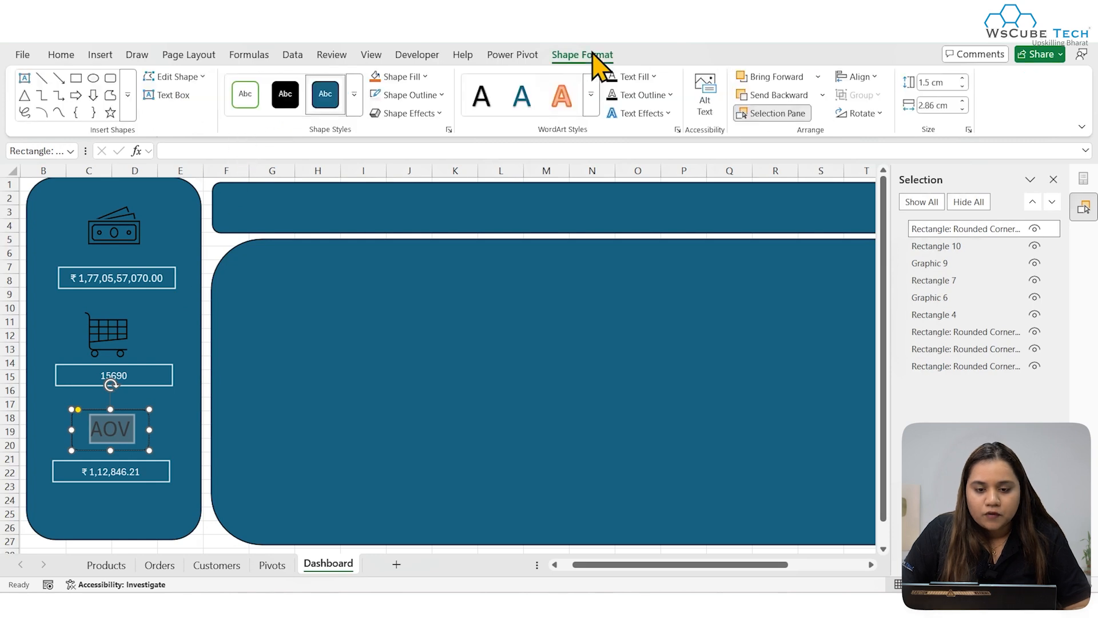
click(420, 96)
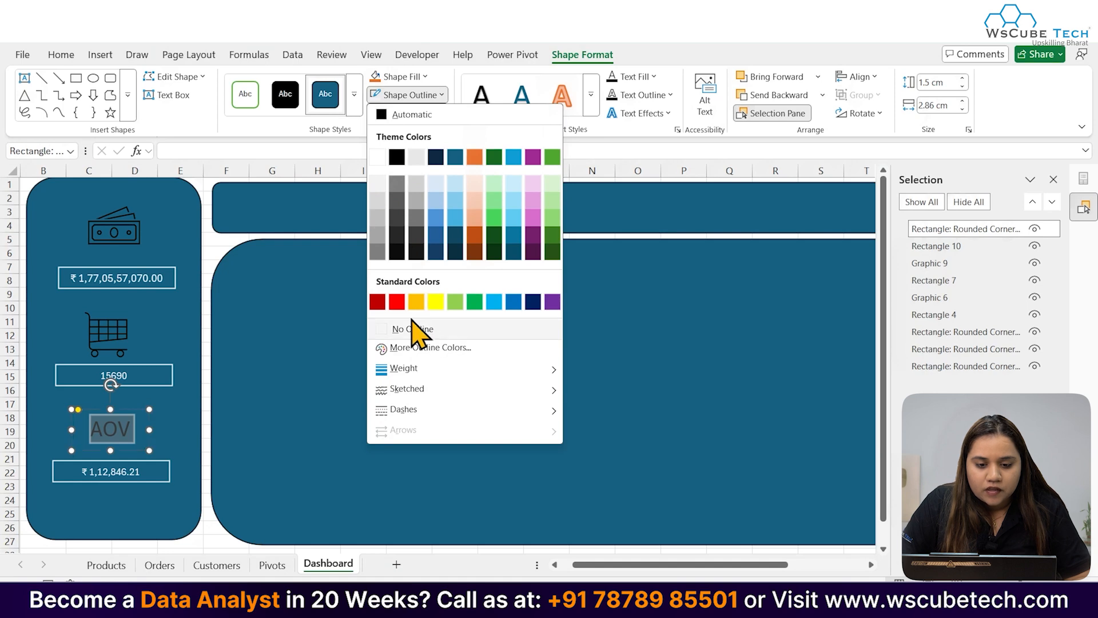
click(436, 328)
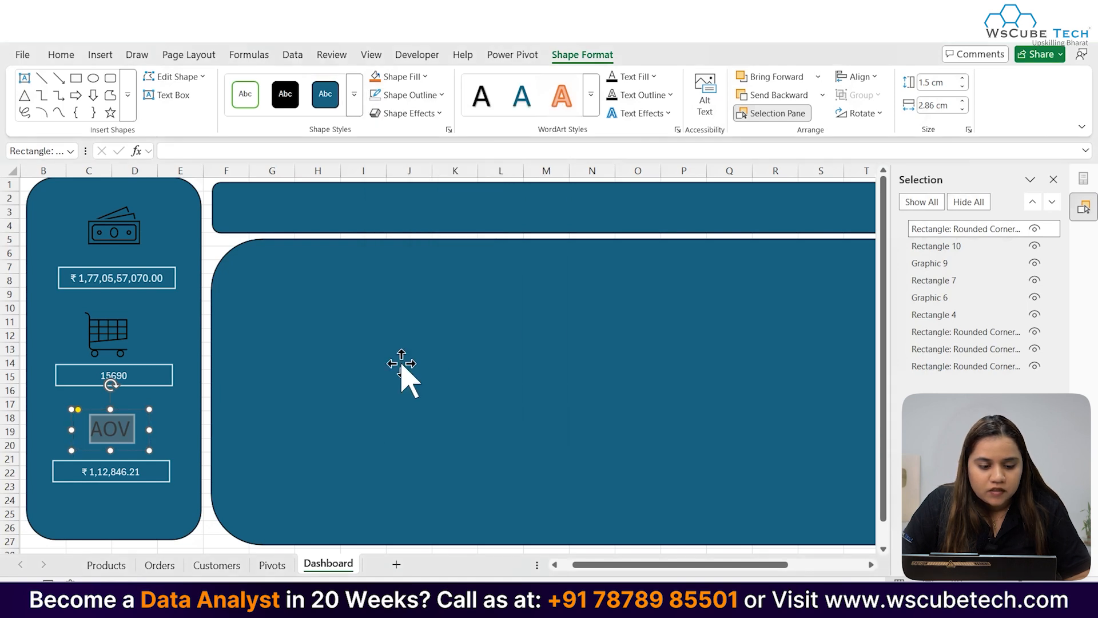
click(178, 423)
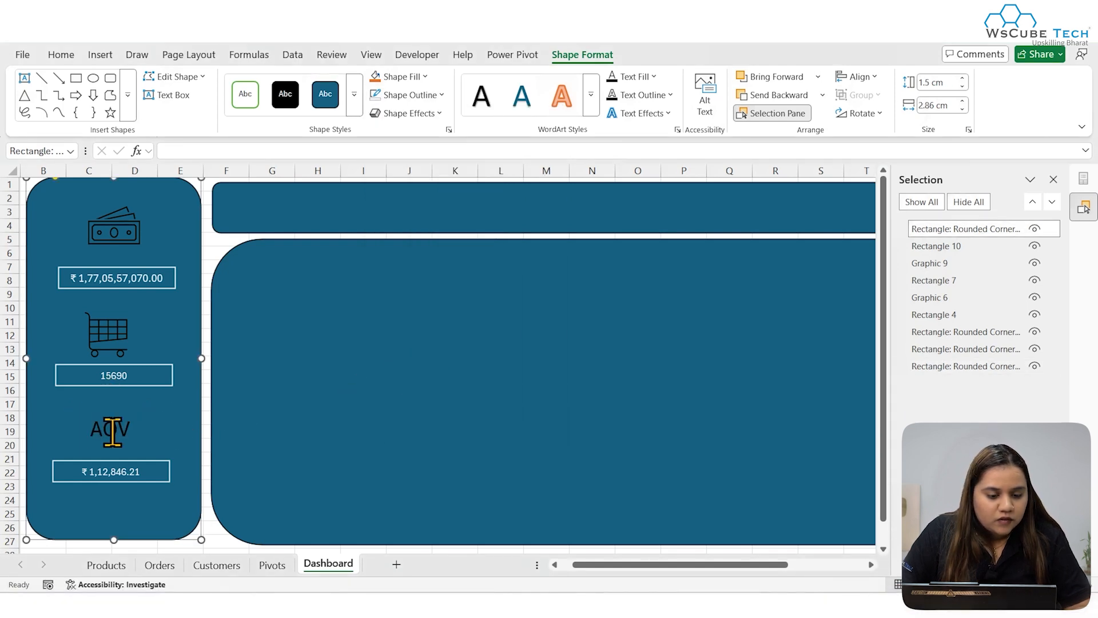
- Change the AOV label's font to Abadi Extra Light
click(133, 429)
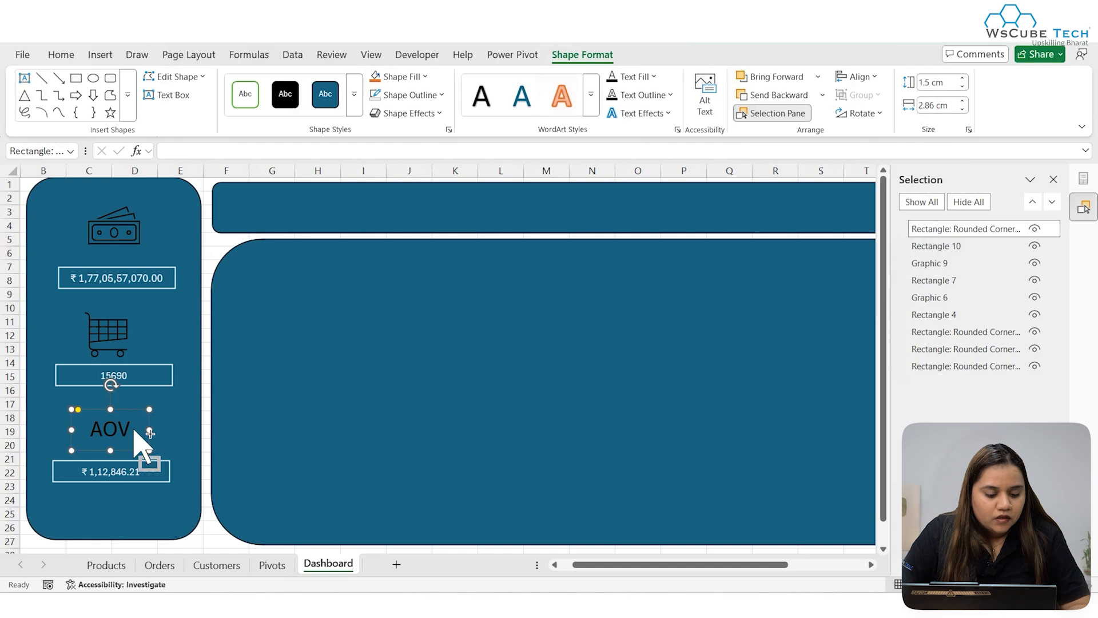
key(ctrl+a)
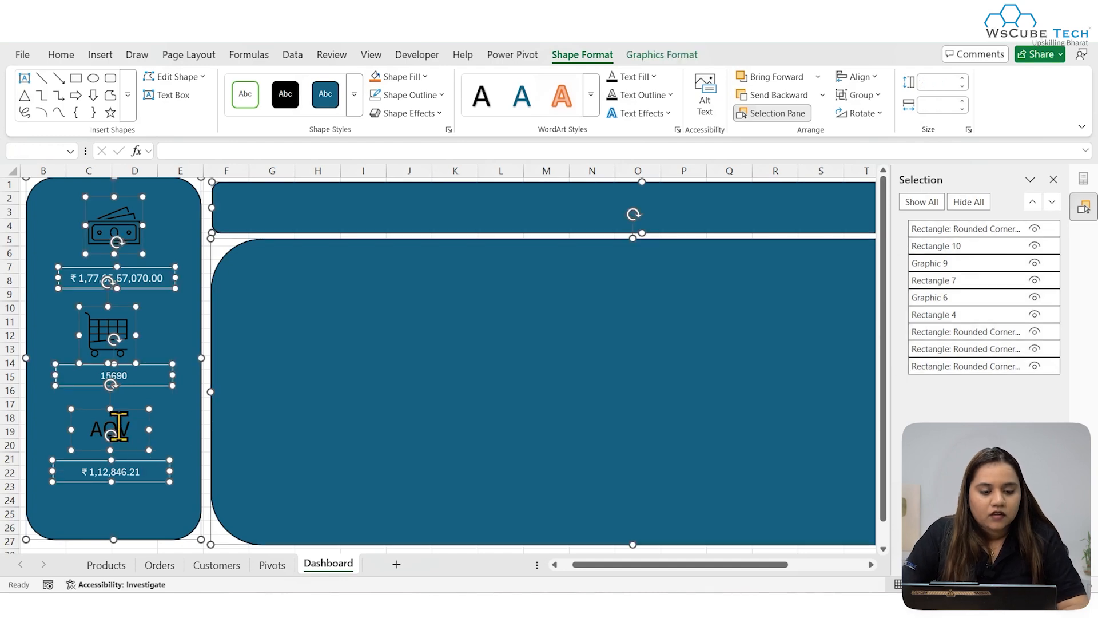
click(118, 428)
click(157, 427)
double_click(122, 430)
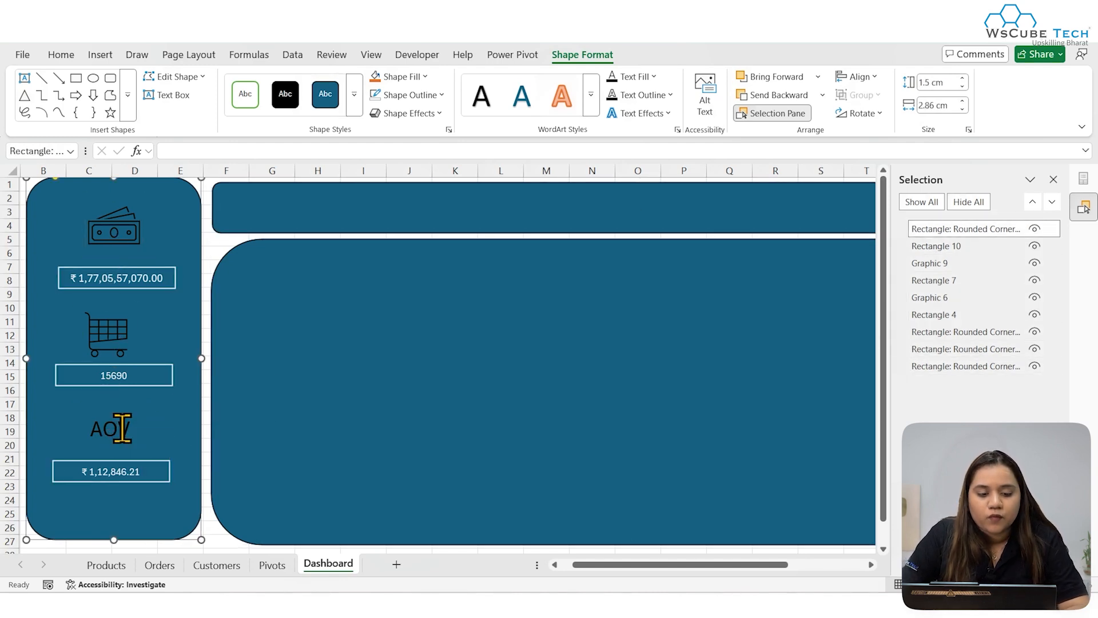
click(58, 57)
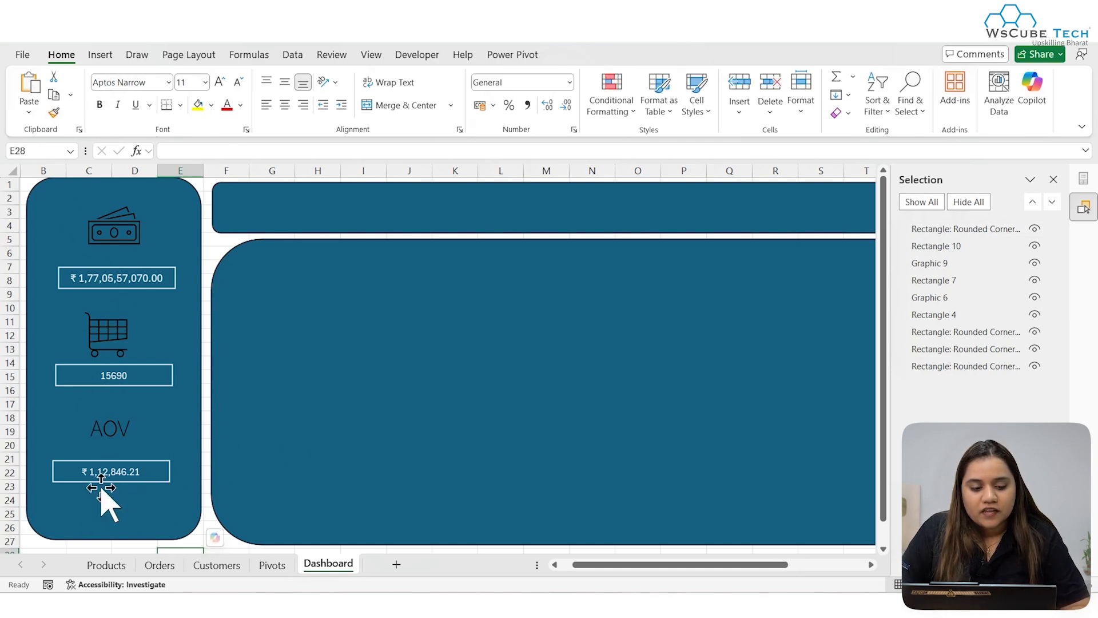
- Move the AOV label slightly down, closer to the average order value box
click(116, 430)
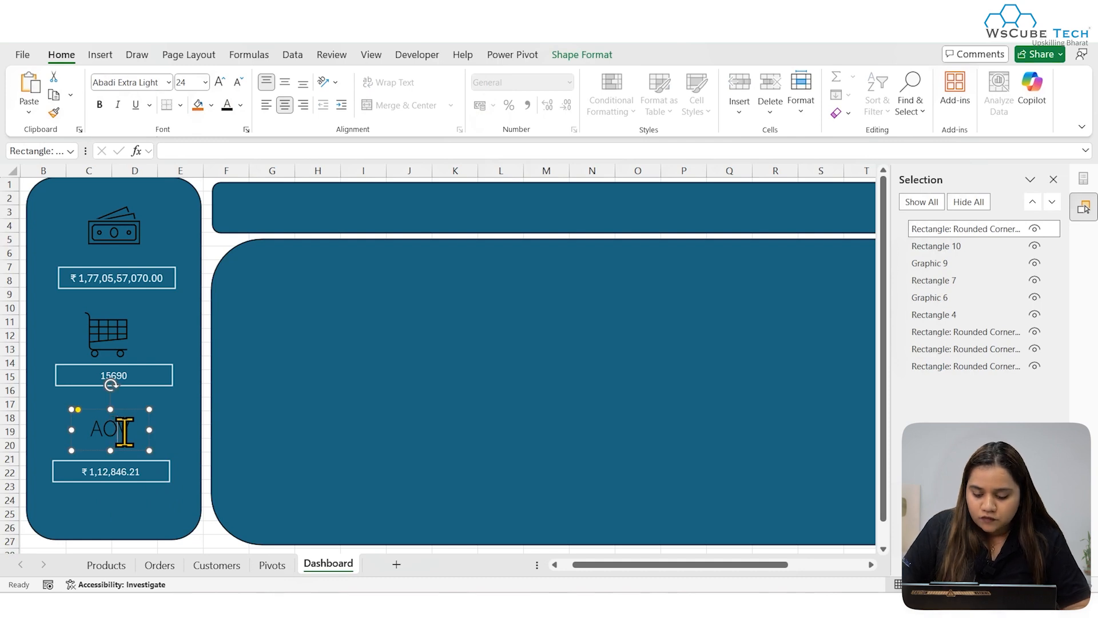
drag(143, 446, 143, 454)
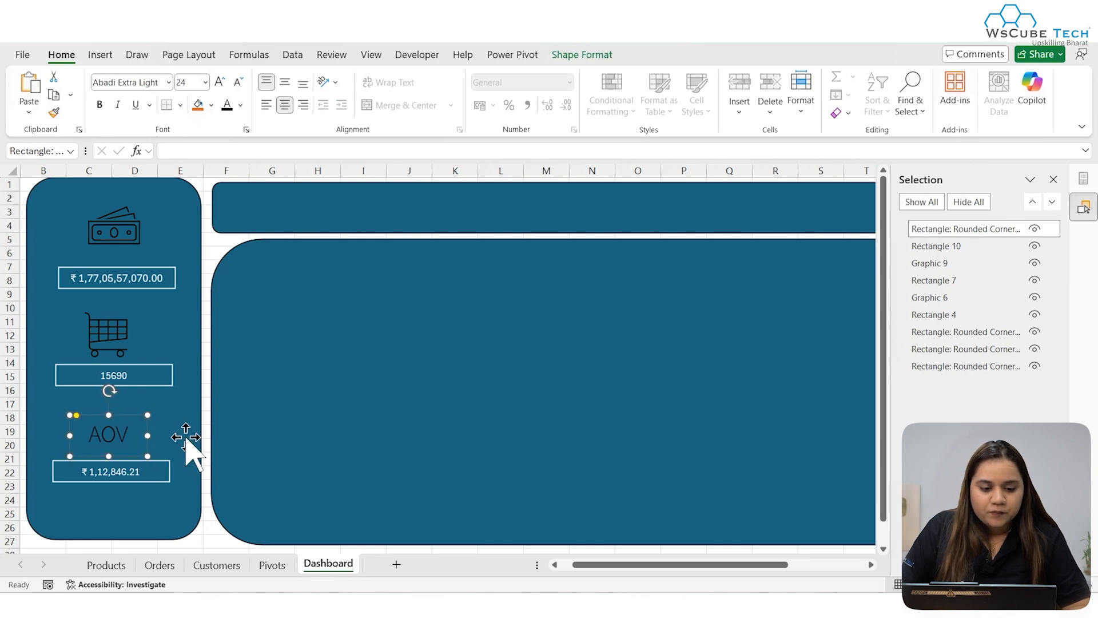
click(285, 441)
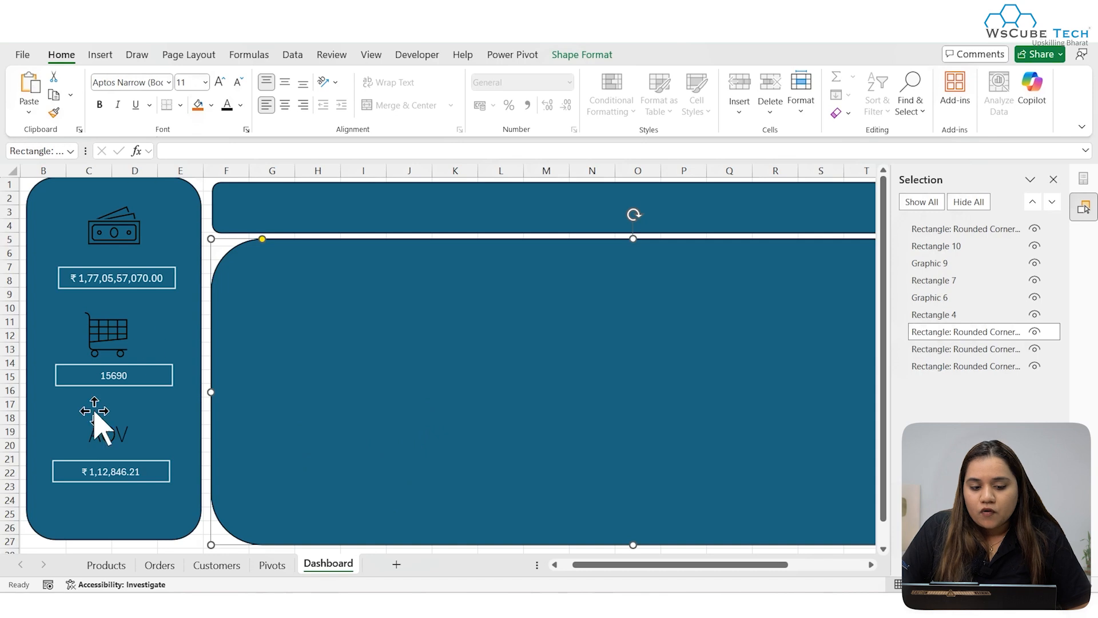
- Insert a clustered column PivotChart from the category Total_sales PivotTable on the Pivots sheet
click(273, 567)
scroll(334, 441, up, 3)
scroll(335, 442, left, 3)
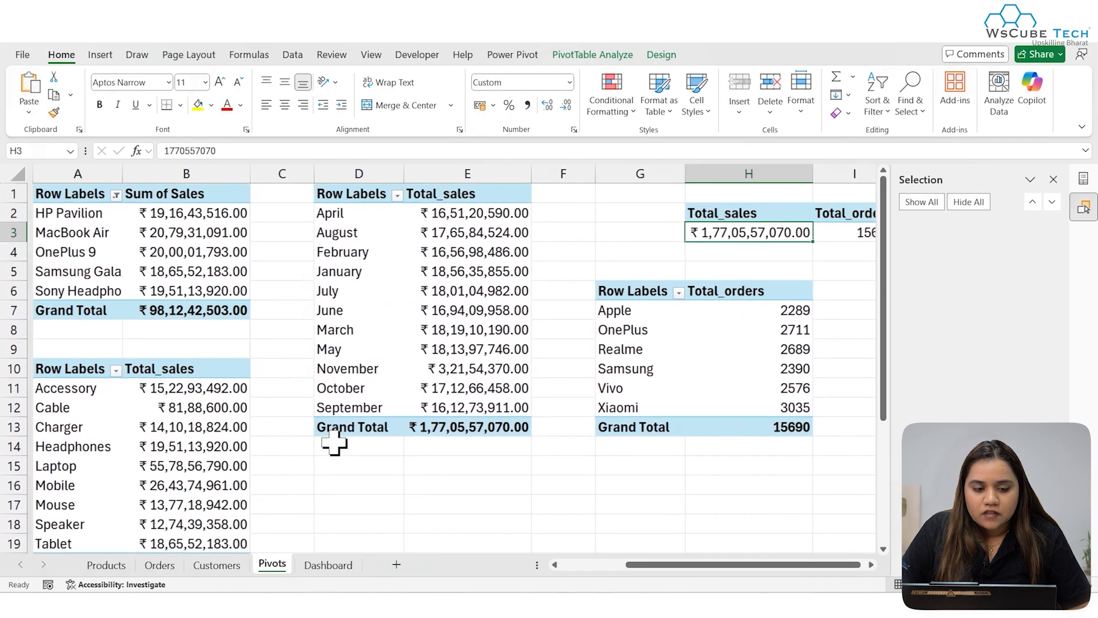
click(184, 413)
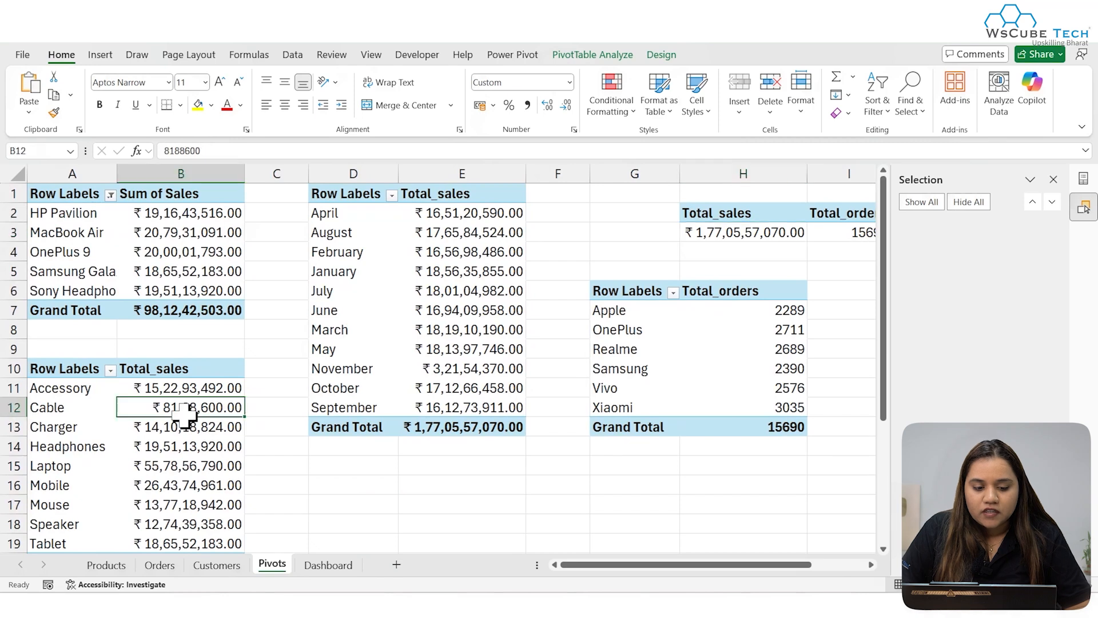
scroll(186, 418, down, 2)
scroll(182, 439, up, 1)
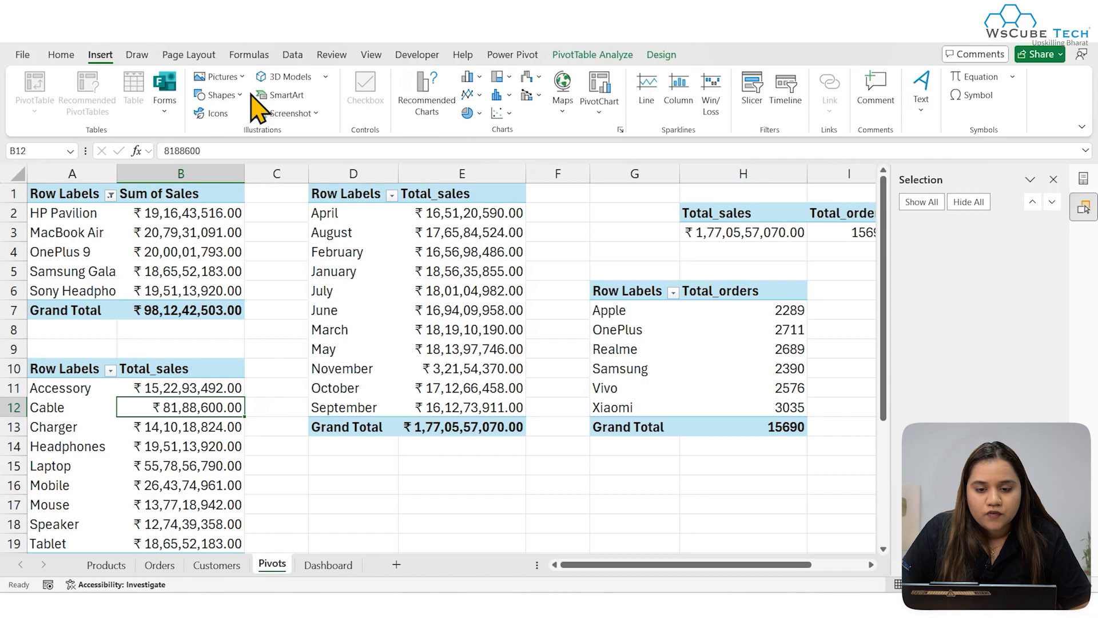
click(469, 77)
click(473, 125)
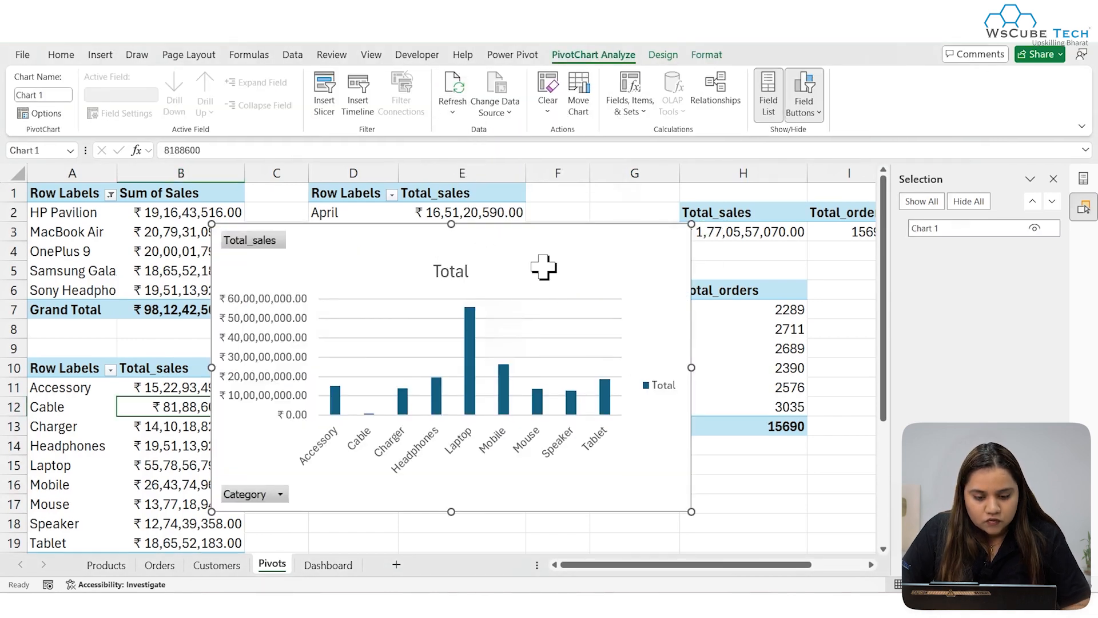
- Move the category sales chart to the Dashboard sheet, shrink it, and position it in the large panel's upper-left area
key(ctrl+x)
click(328, 564)
key(ctrl+v)
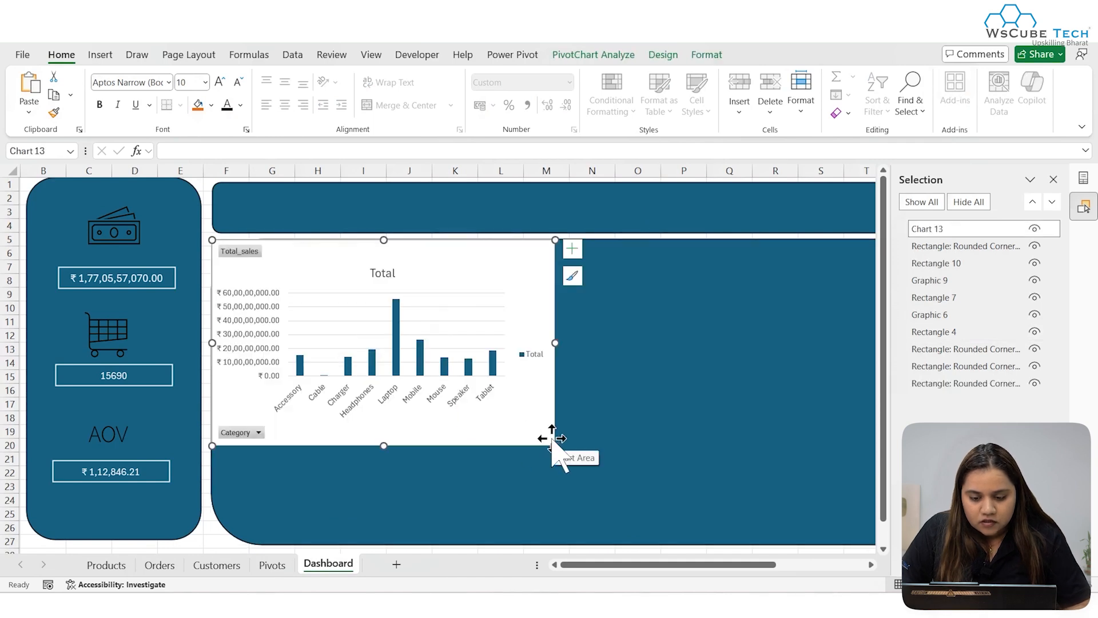
drag(552, 446, 537, 417)
drag(458, 282, 488, 297)
- Remove the Total_sales field using the category sales chart's value field options
right_click(271, 274)
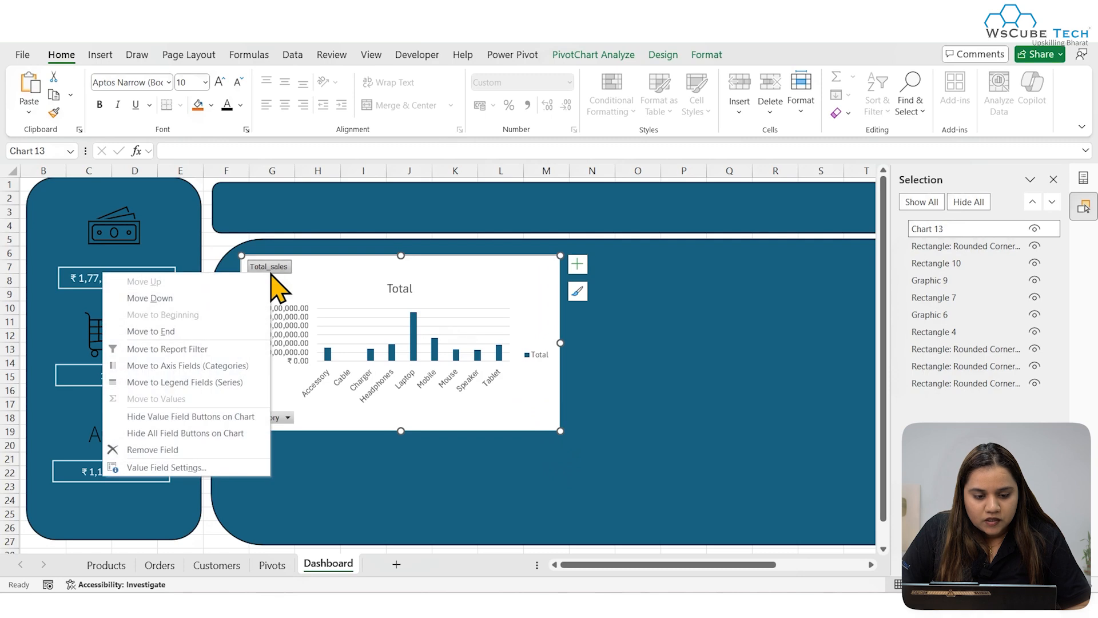
click(210, 451)
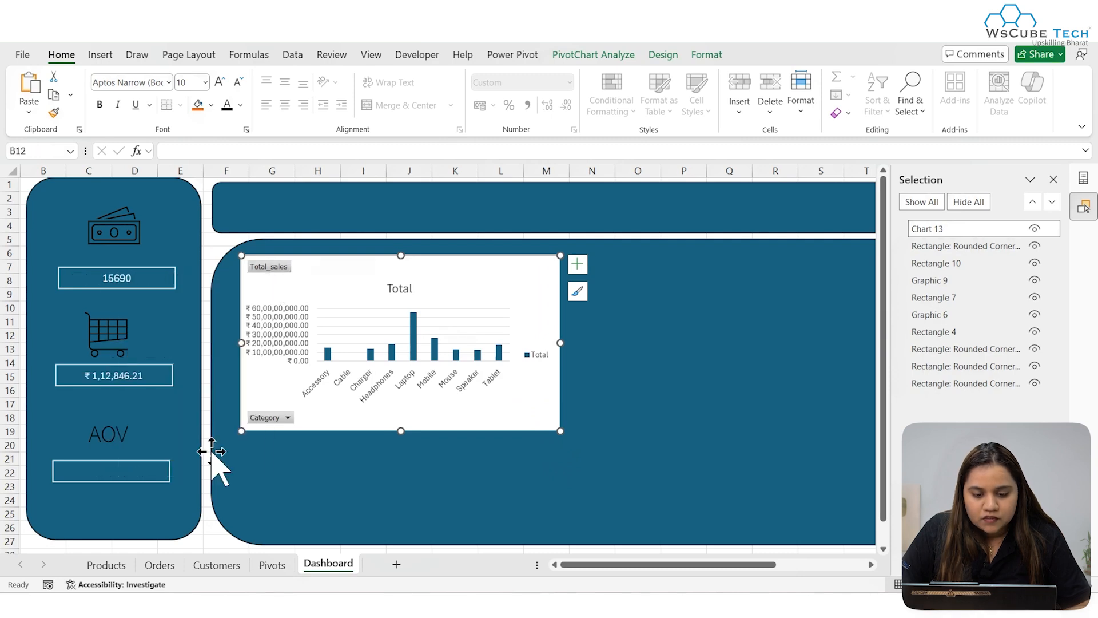
- Hide all field buttons on the category sales chart and delete its legend
right_click(276, 408)
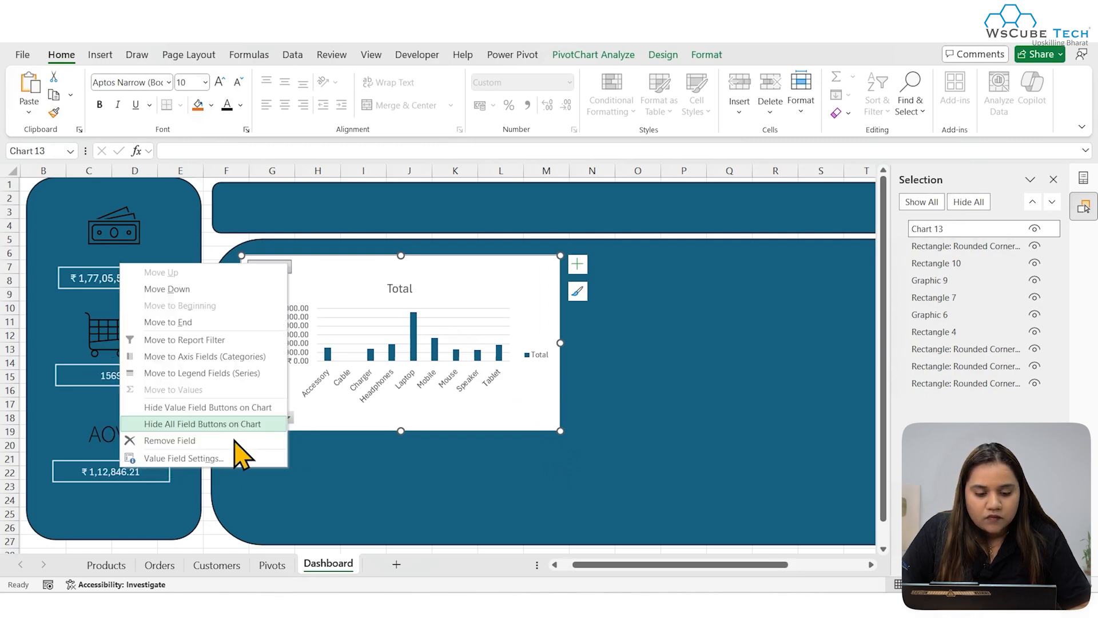
click(229, 426)
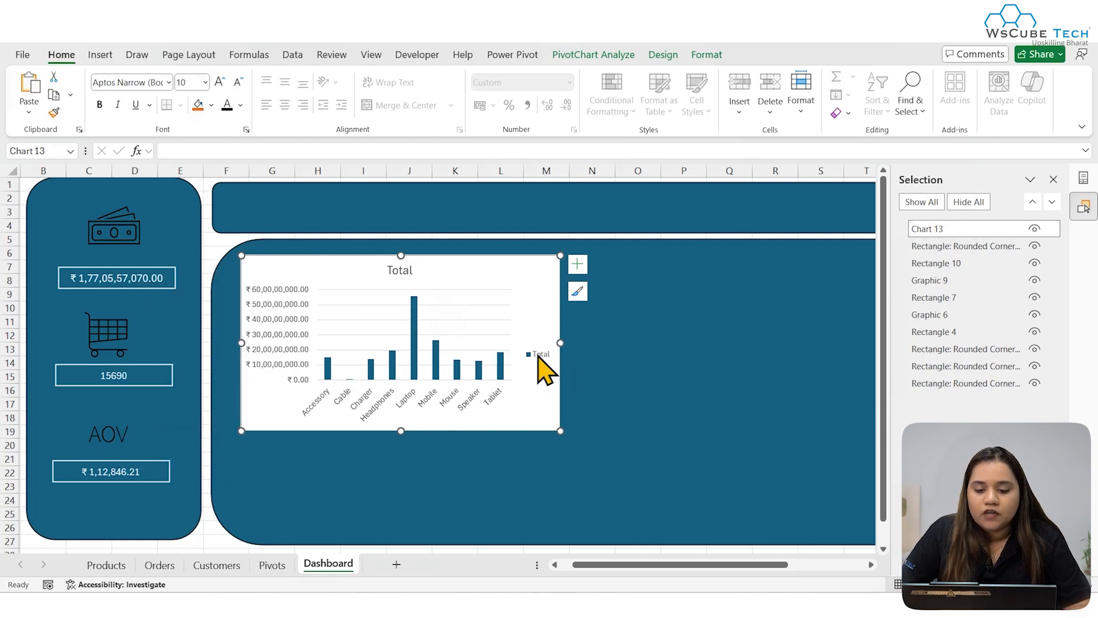
click(538, 355)
key(Delete)
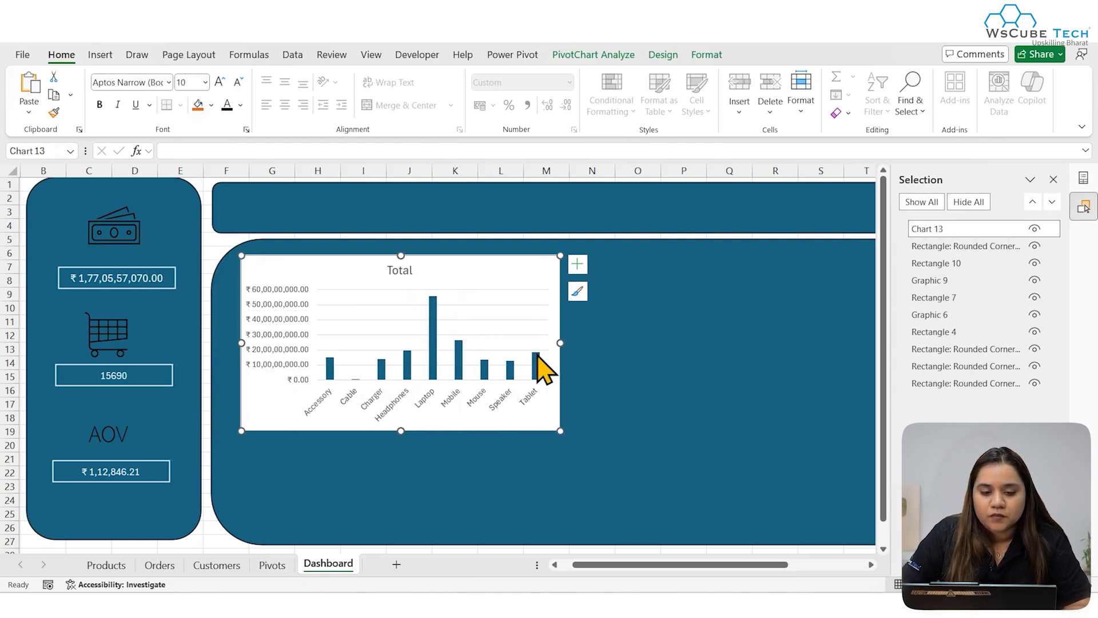
- Set the display units of the category sales chart's vertical axis to Millions
click(280, 358)
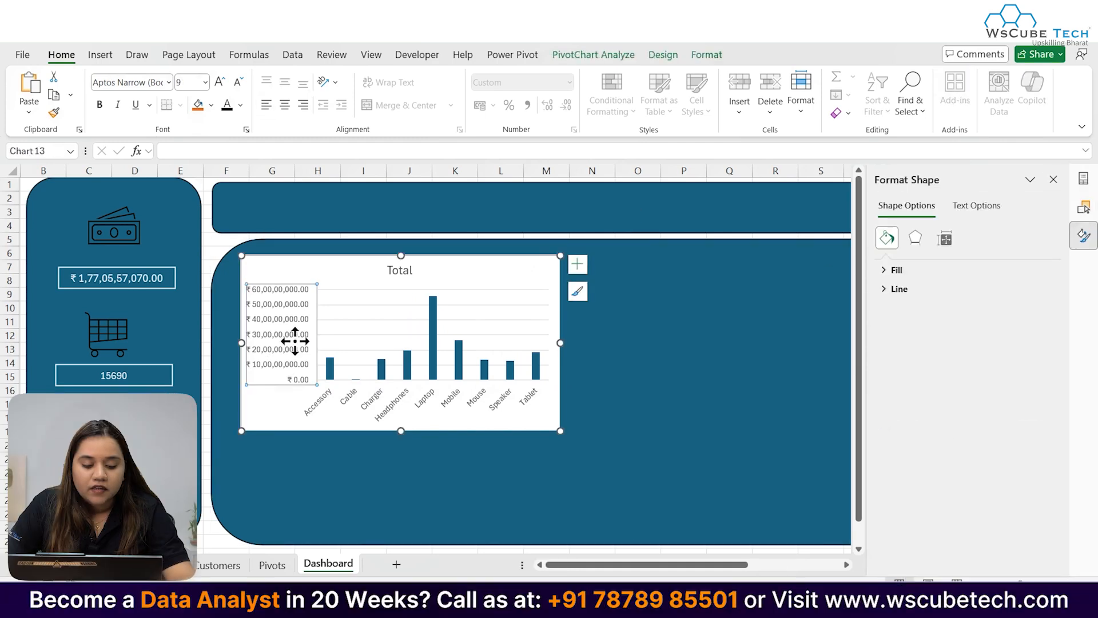
click(294, 355)
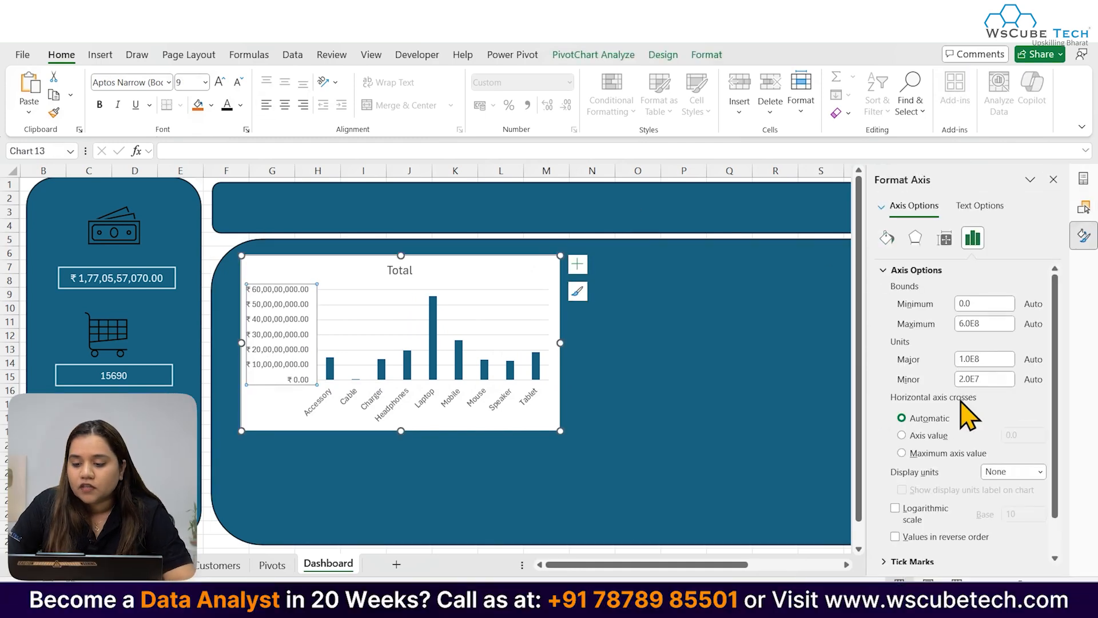
scroll(987, 498, down, 1)
scroll(972, 421, up, 1)
click(1010, 474)
click(1040, 472)
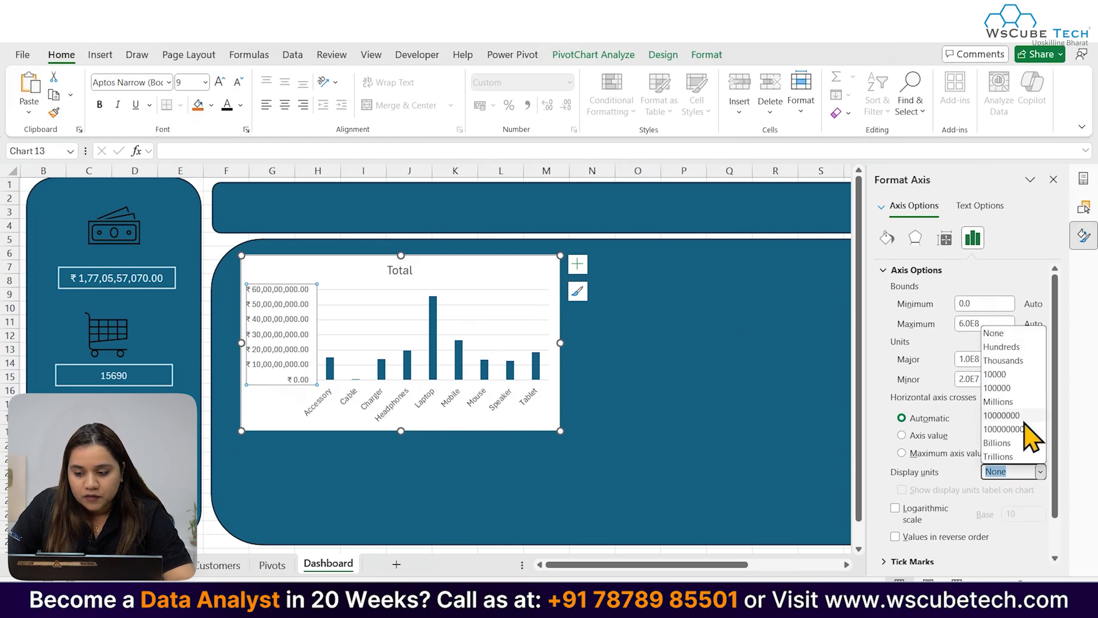
click(1011, 402)
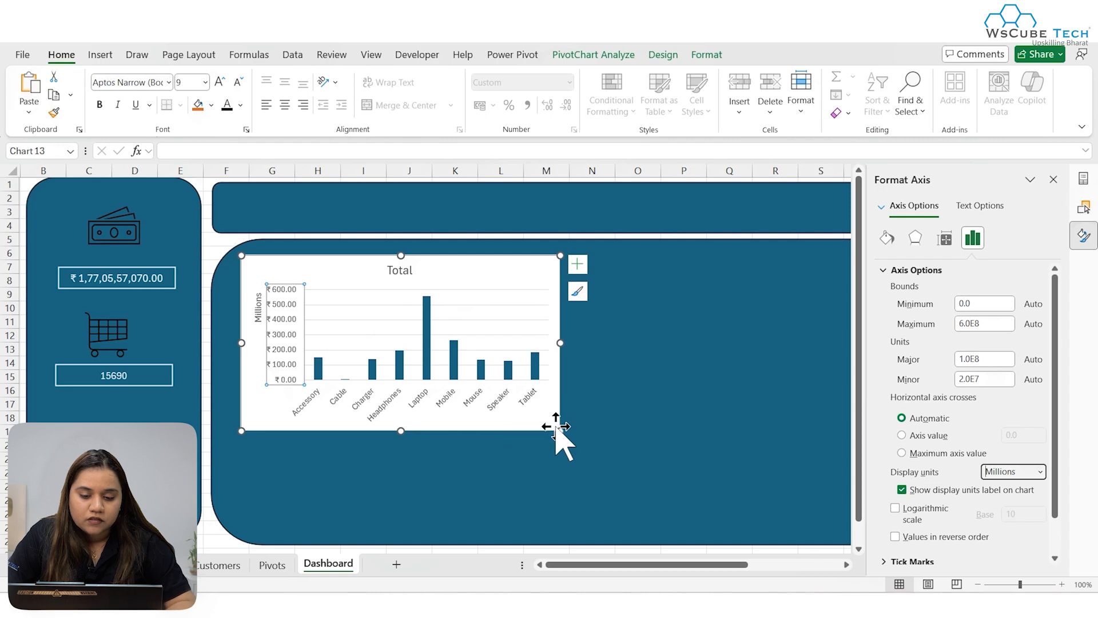
- Resize the category sales chart to about 11.98 cm wide and 5.44 cm high within the large panel
click(507, 429)
drag(507, 430, 505, 430)
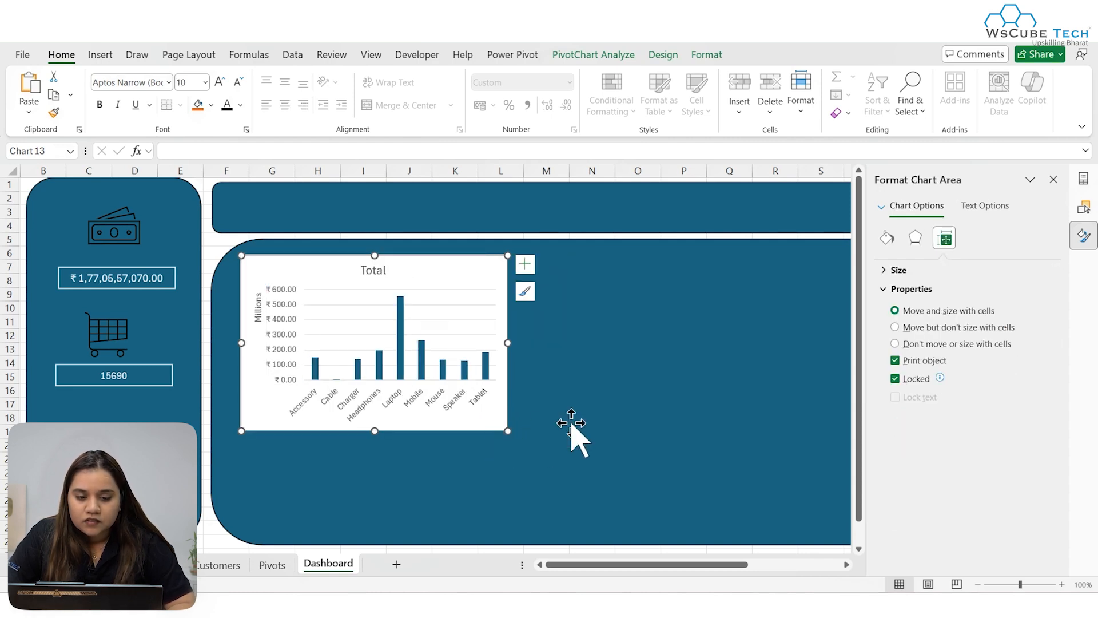
scroll(572, 434, down, 1)
drag(506, 426, 565, 397)
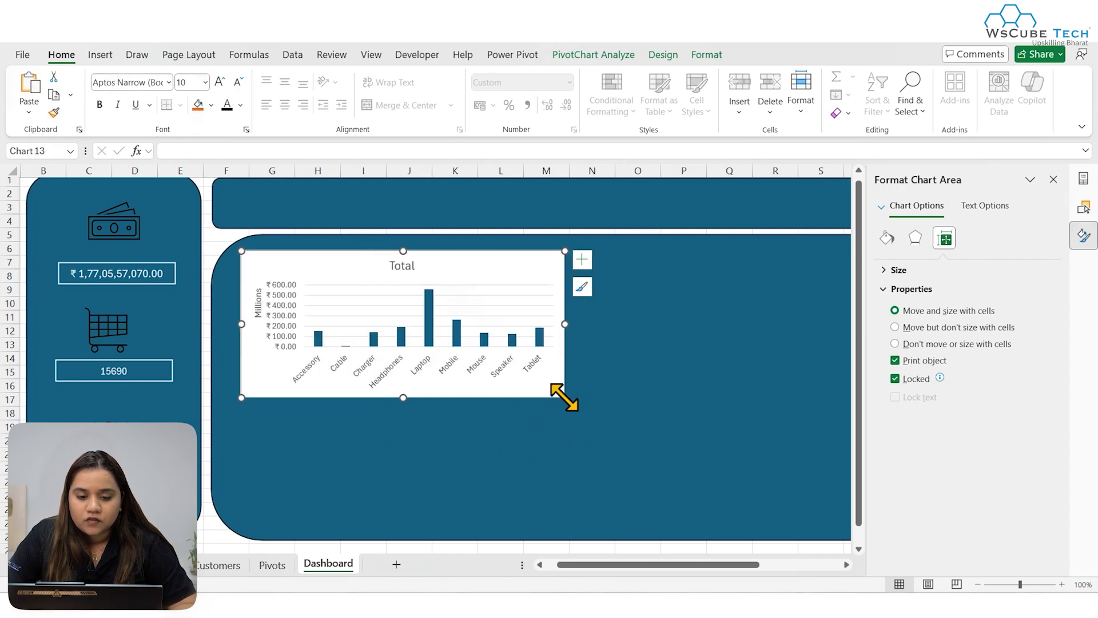
click(600, 432)
scroll(517, 457, right, 3)
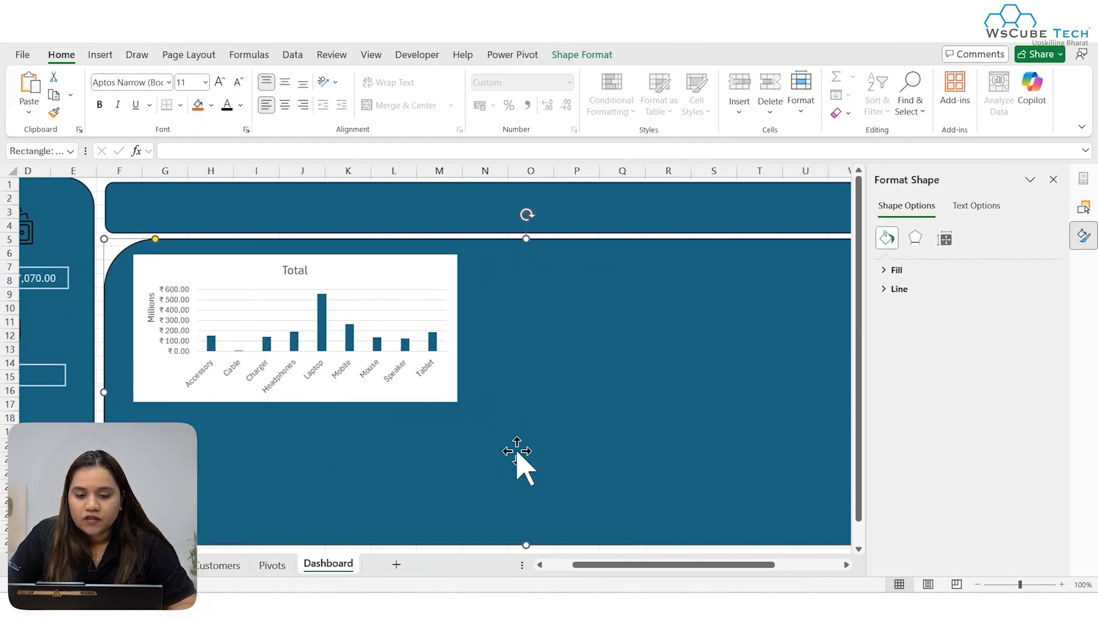
scroll(517, 457, right, 2)
scroll(517, 455, right, 1)
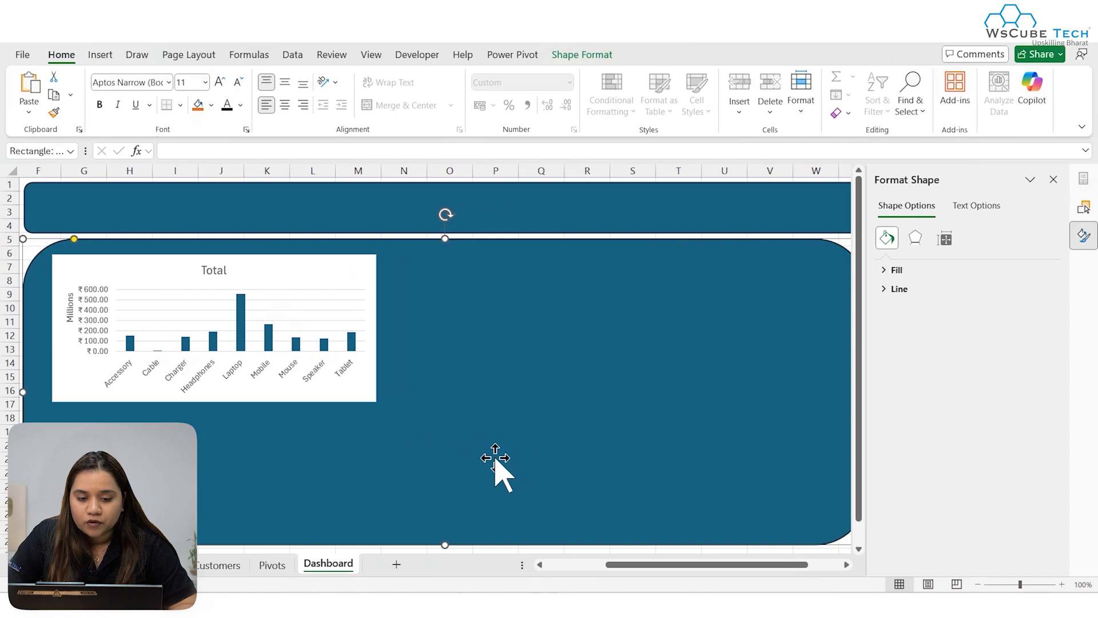
- Set the category sales chart area to no fill
click(343, 306)
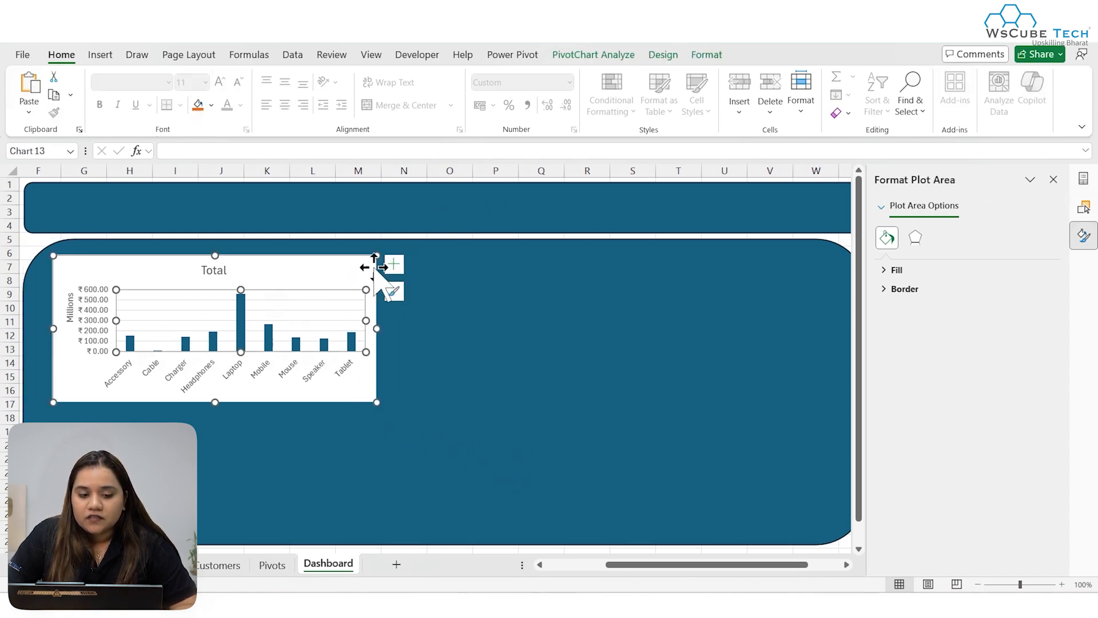
click(334, 281)
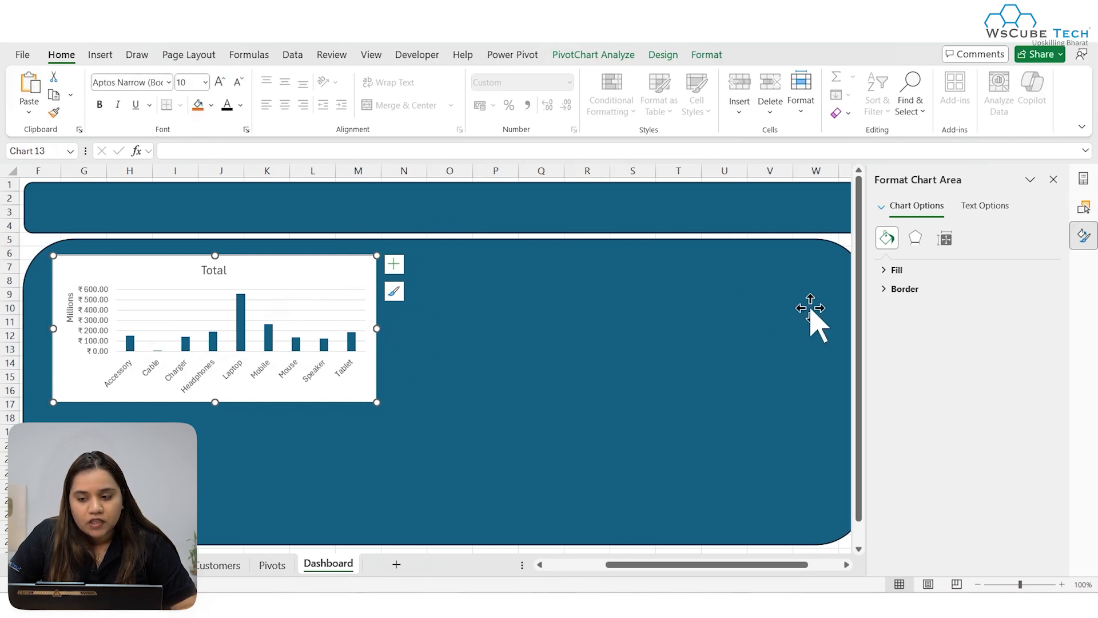
click(895, 271)
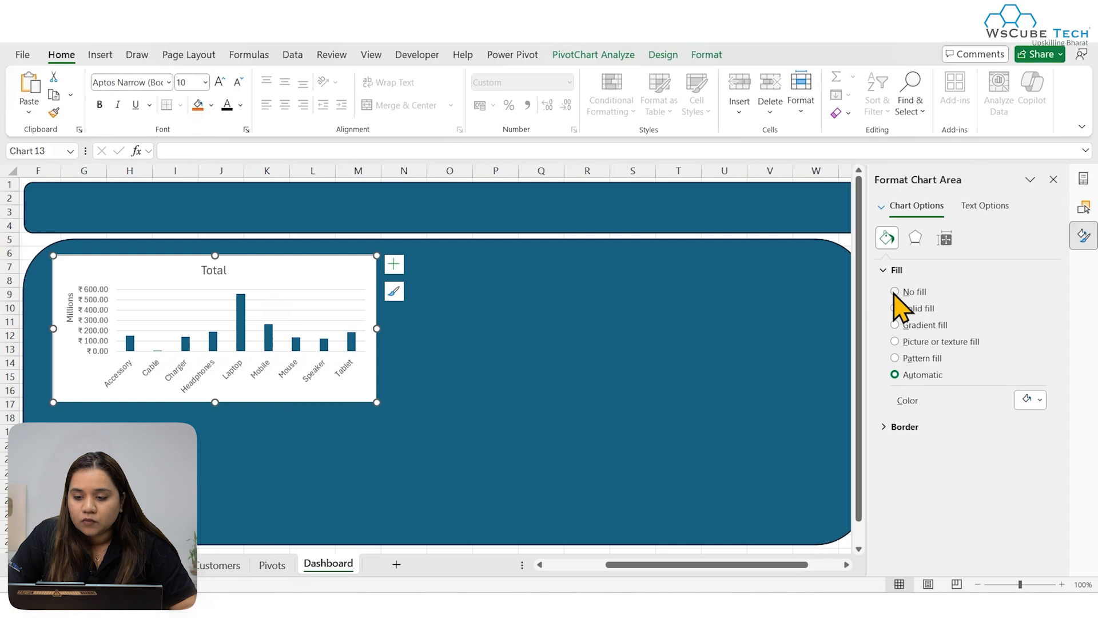
click(895, 292)
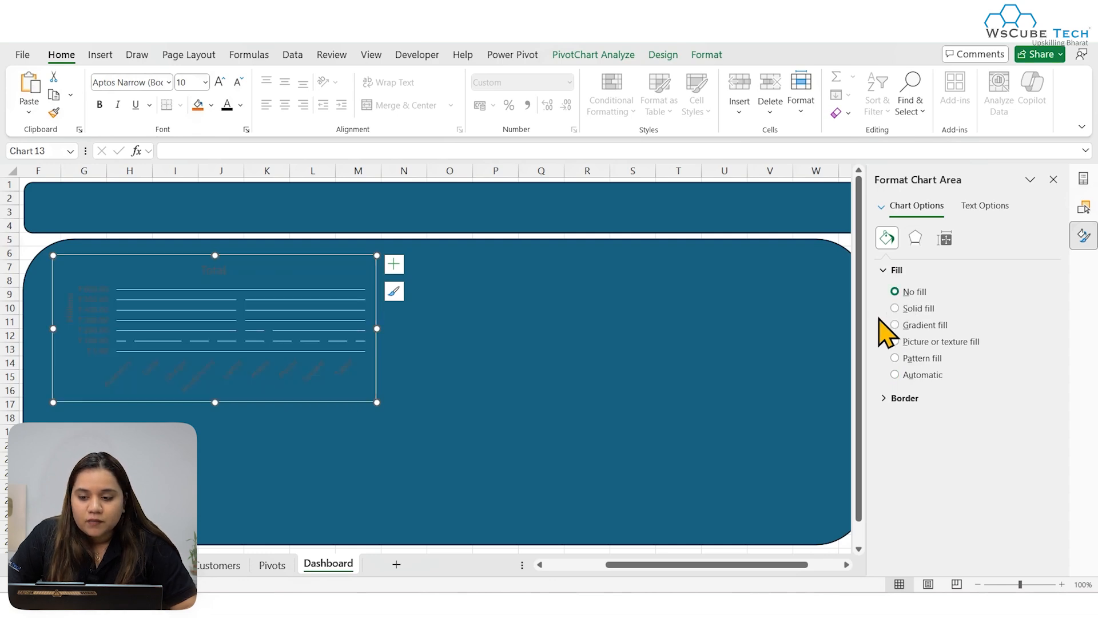
- Fill the columns of the category sales chart with the orange theme color
scroll(404, 392, left, 1)
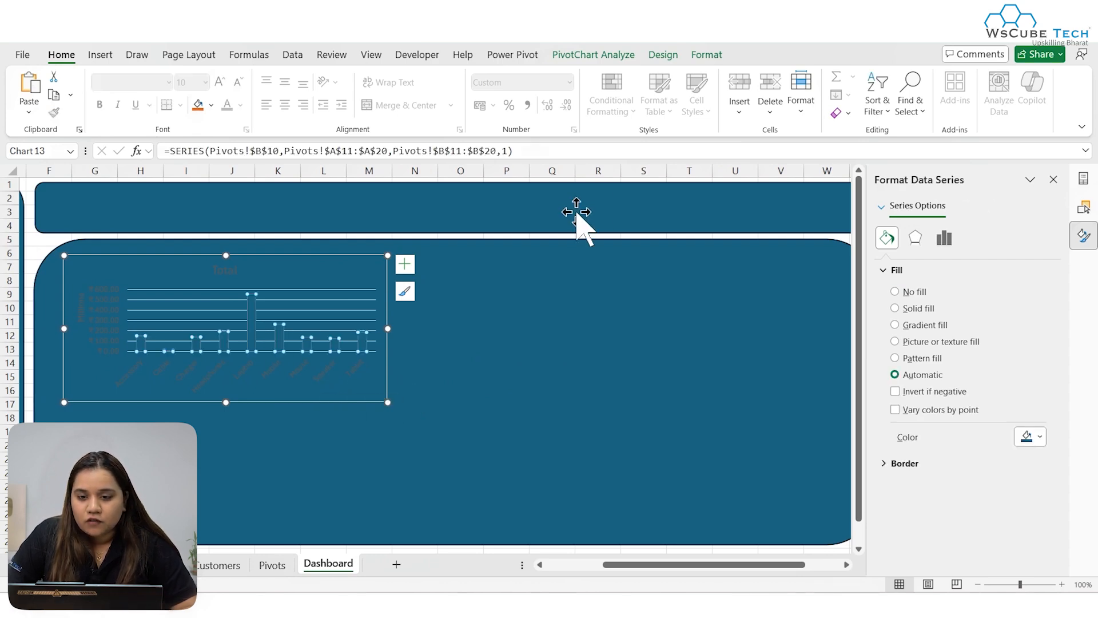
click(706, 54)
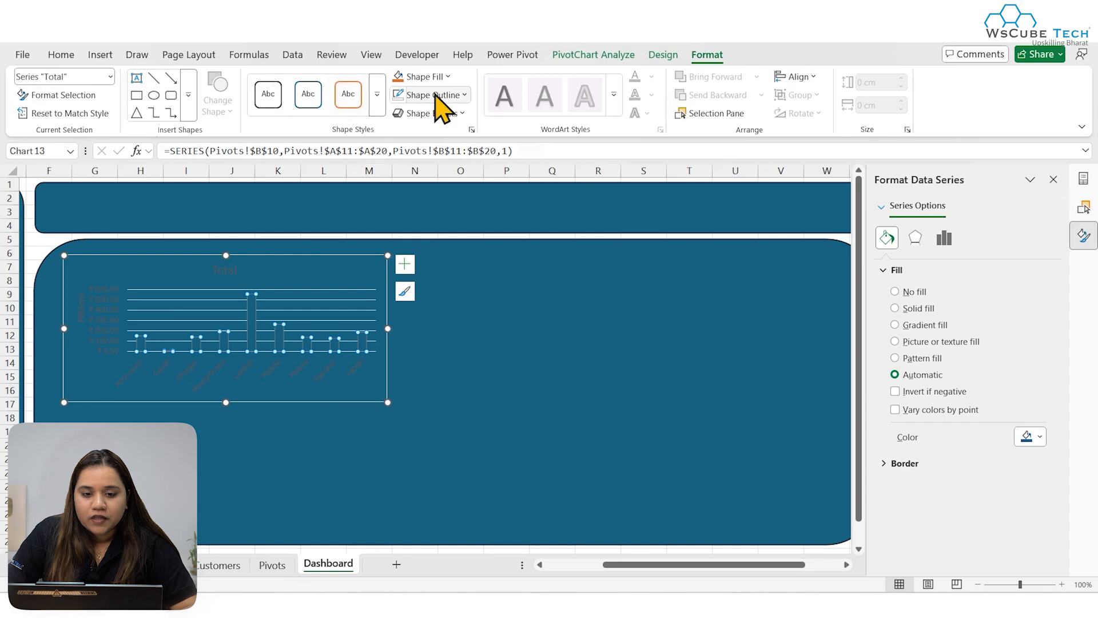
click(422, 78)
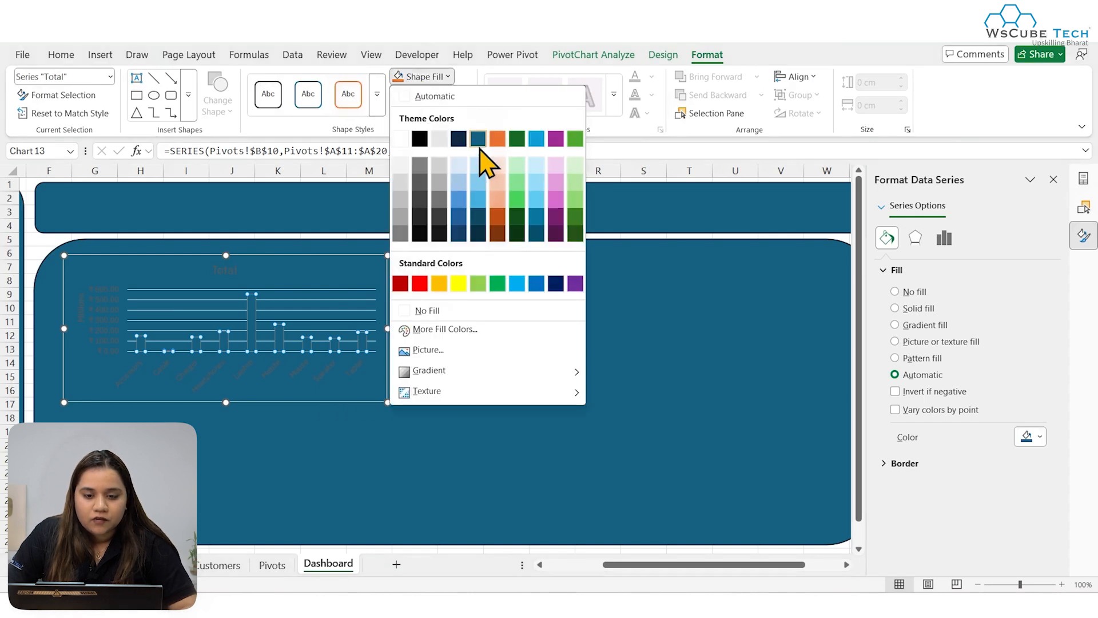
click(497, 140)
- Apply a white text outline to the category chart's axis labels, Millions unit label and title
click(350, 382)
click(424, 78)
click(651, 95)
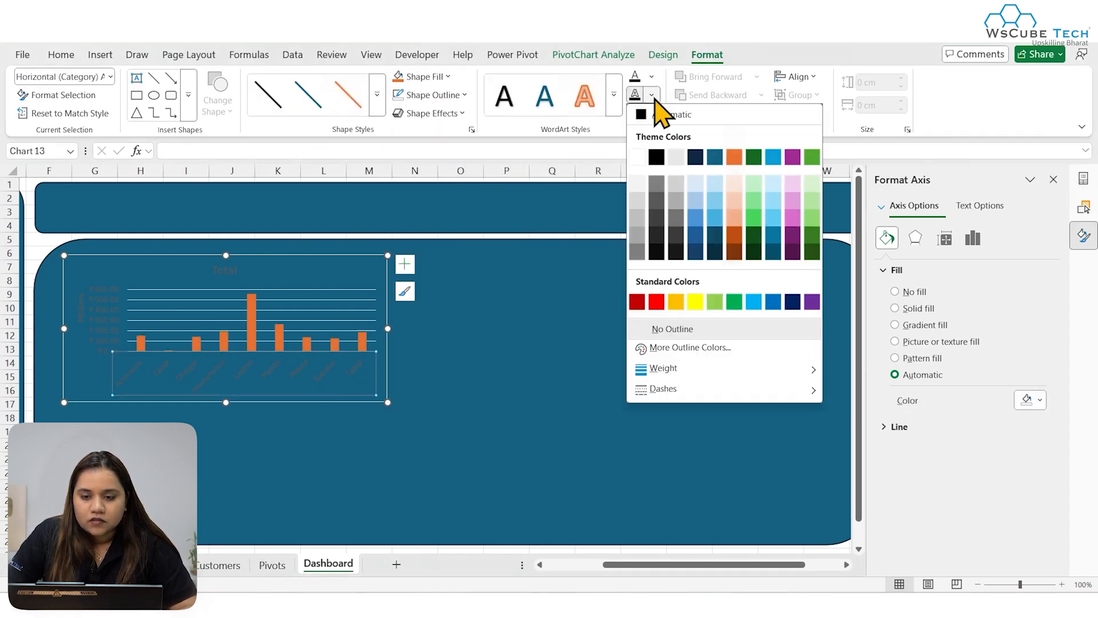
click(636, 157)
click(105, 320)
click(652, 95)
click(636, 157)
click(82, 308)
click(509, 459)
scroll(509, 459, left, 2)
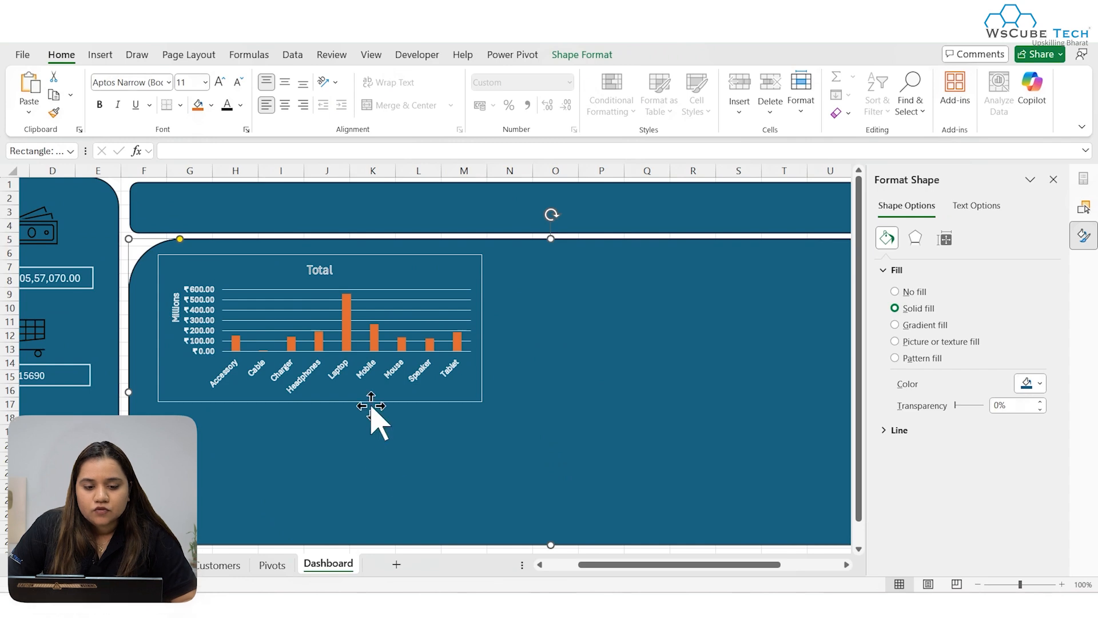
- Change the category sales chart's title to "Sales by Categories"
click(316, 268)
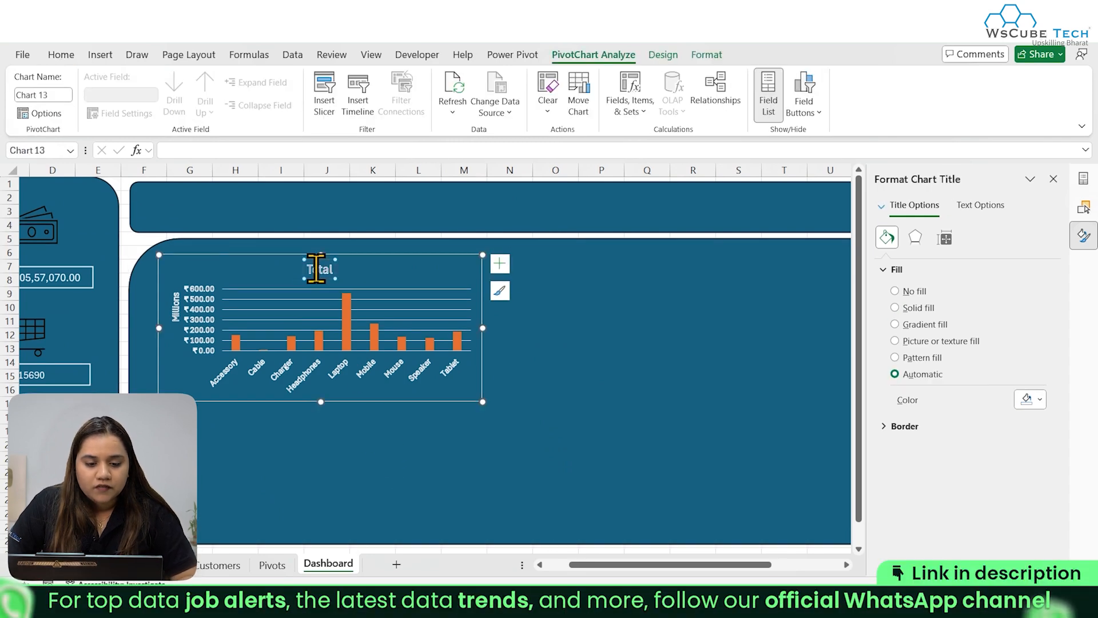
double_click(316, 270)
text(Sales by categories)
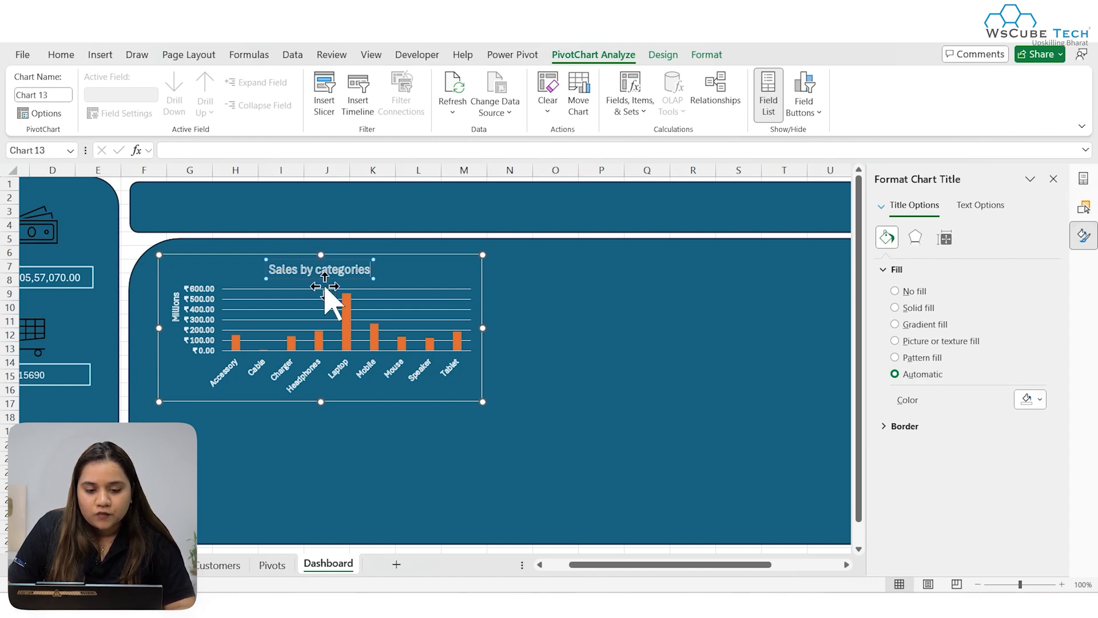
- Remove the outline around the Sales by Categories chart area
click(448, 283)
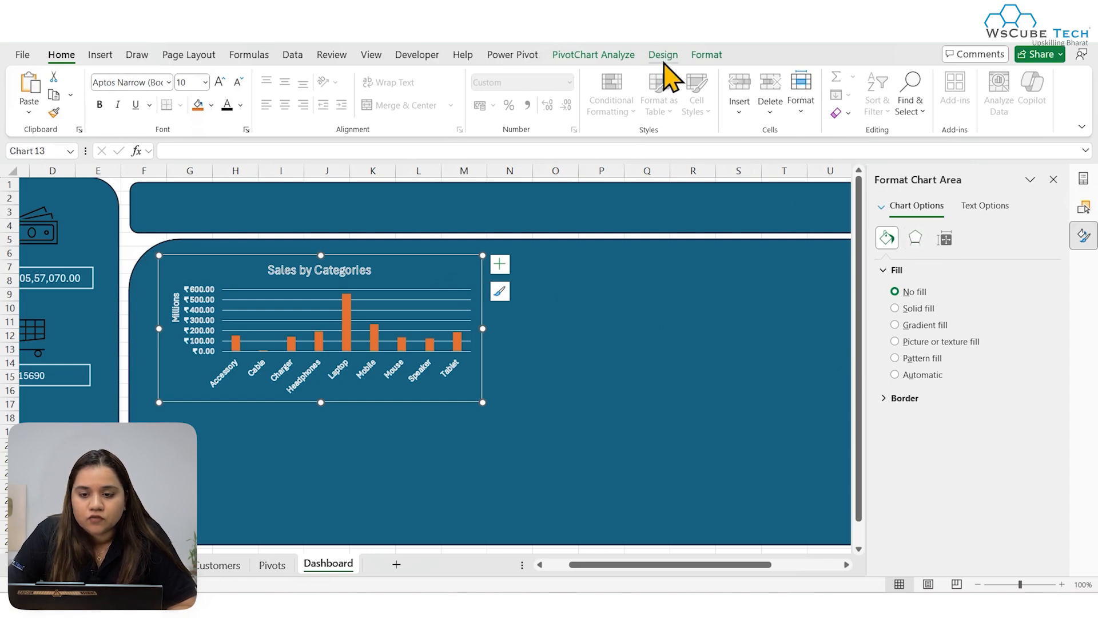
click(715, 54)
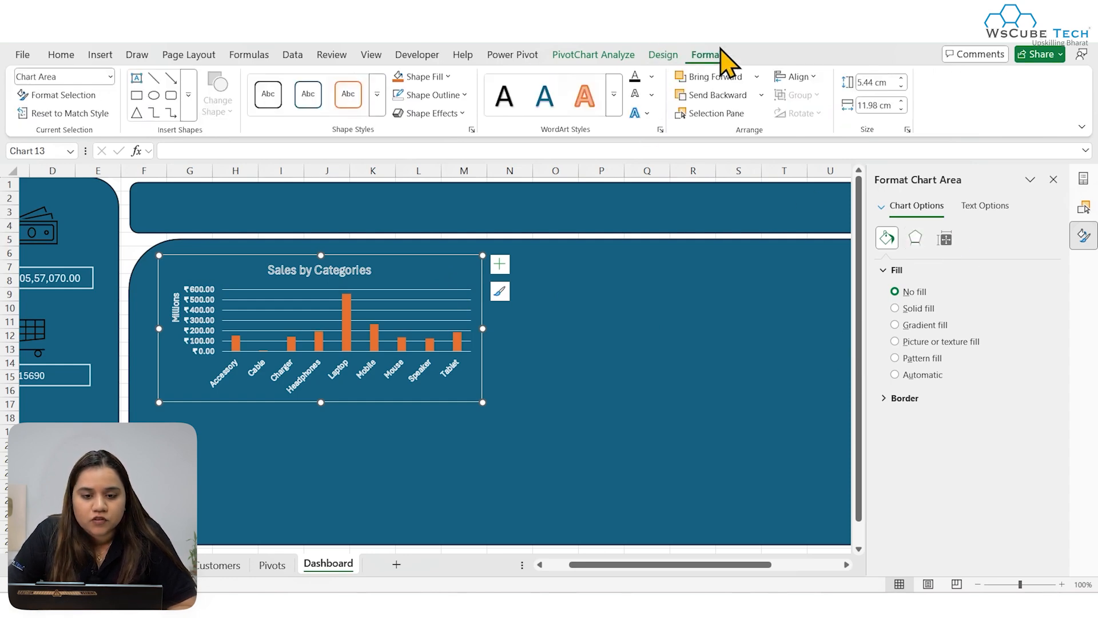
click(458, 96)
click(417, 326)
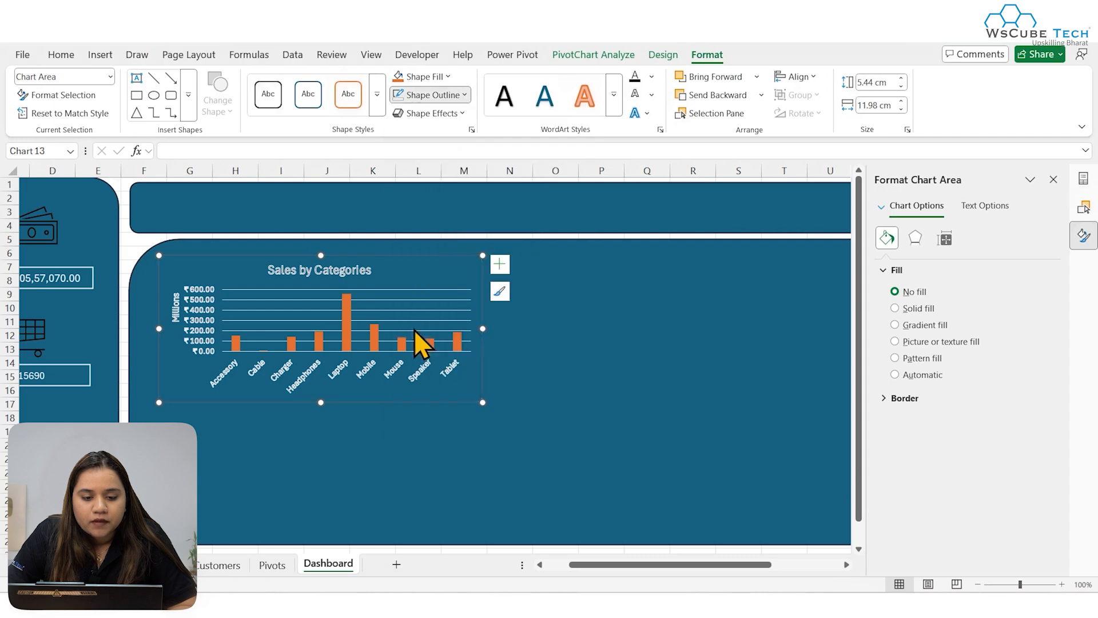
click(502, 458)
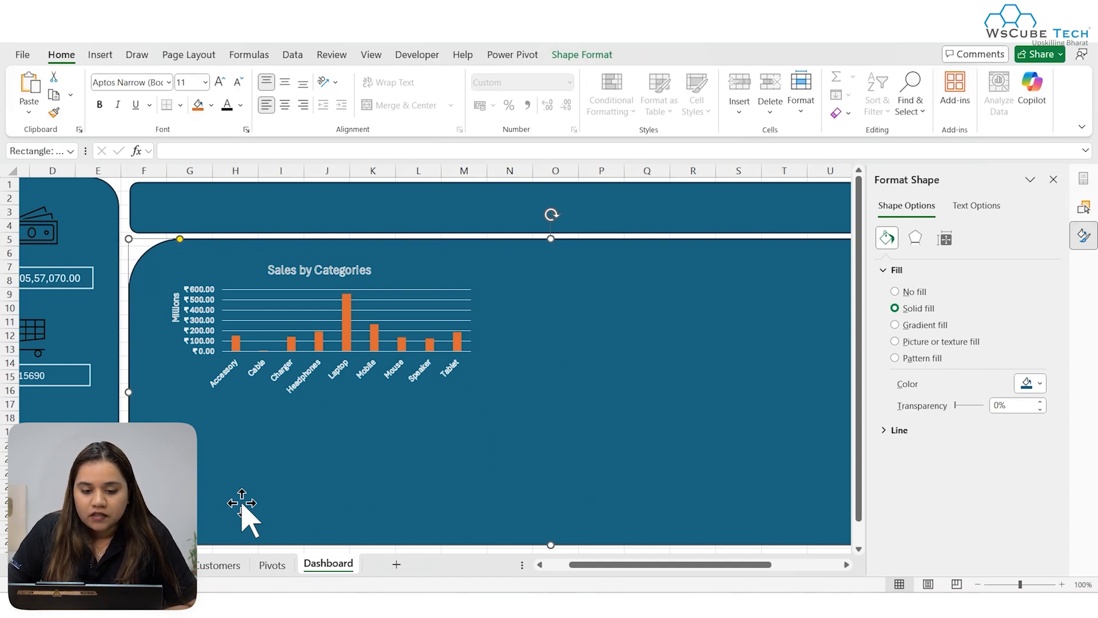
- Switch to the Pivots sheet and select the month labels of the monthly Total_sales PivotTable
click(273, 565)
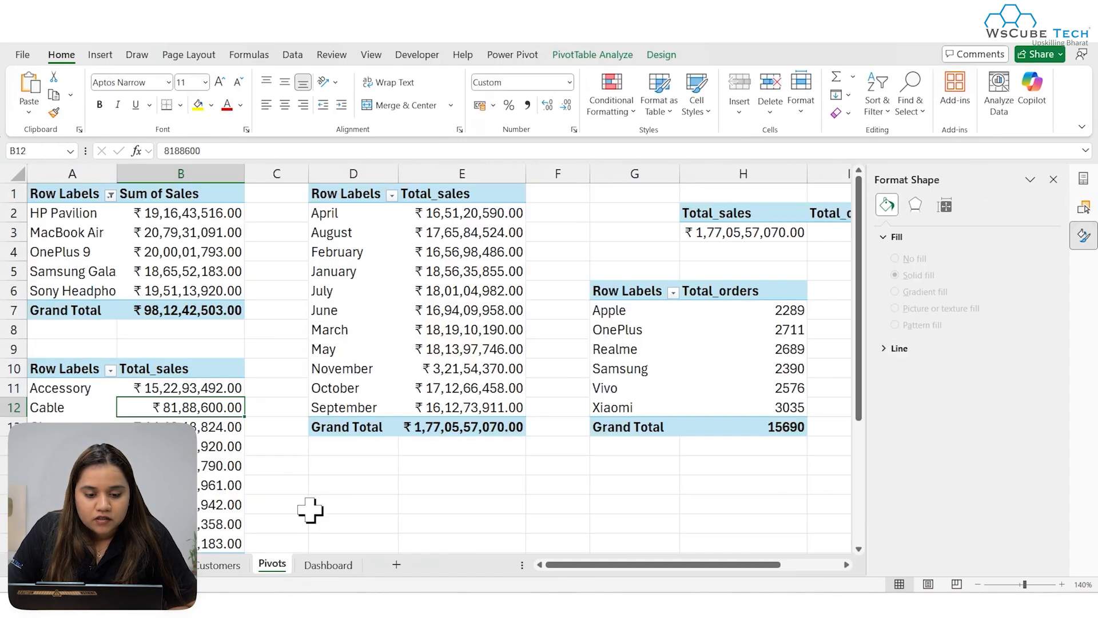
scroll(346, 430, right, 2)
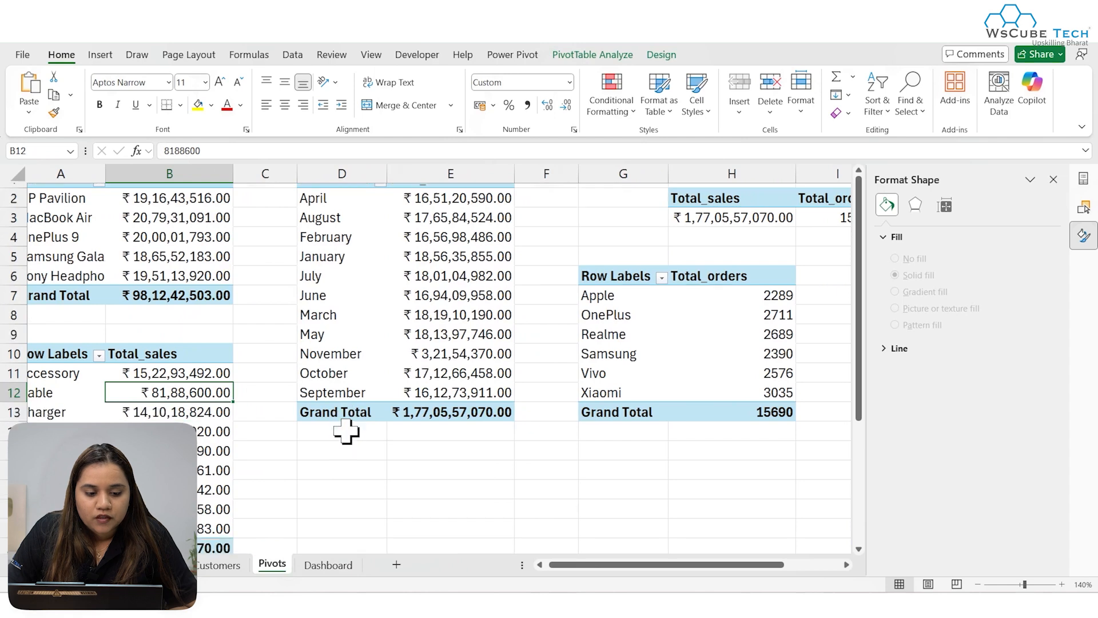
drag(373, 348, 376, 321)
click(368, 281)
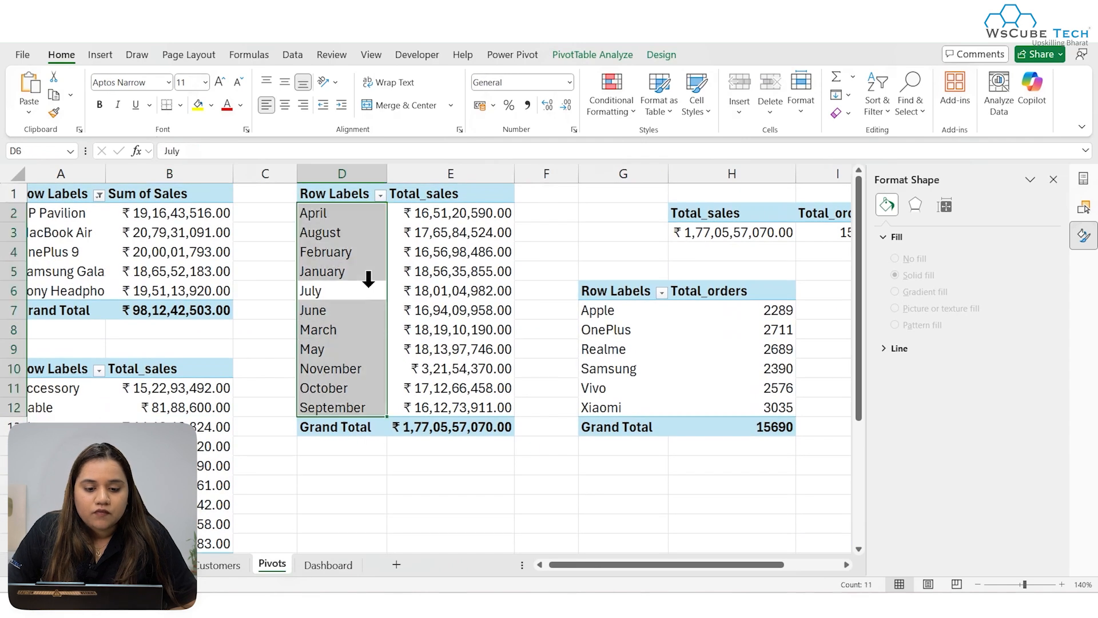
- Try a line PivotChart from the monthly Total_sales PivotTable, and delete it
click(98, 56)
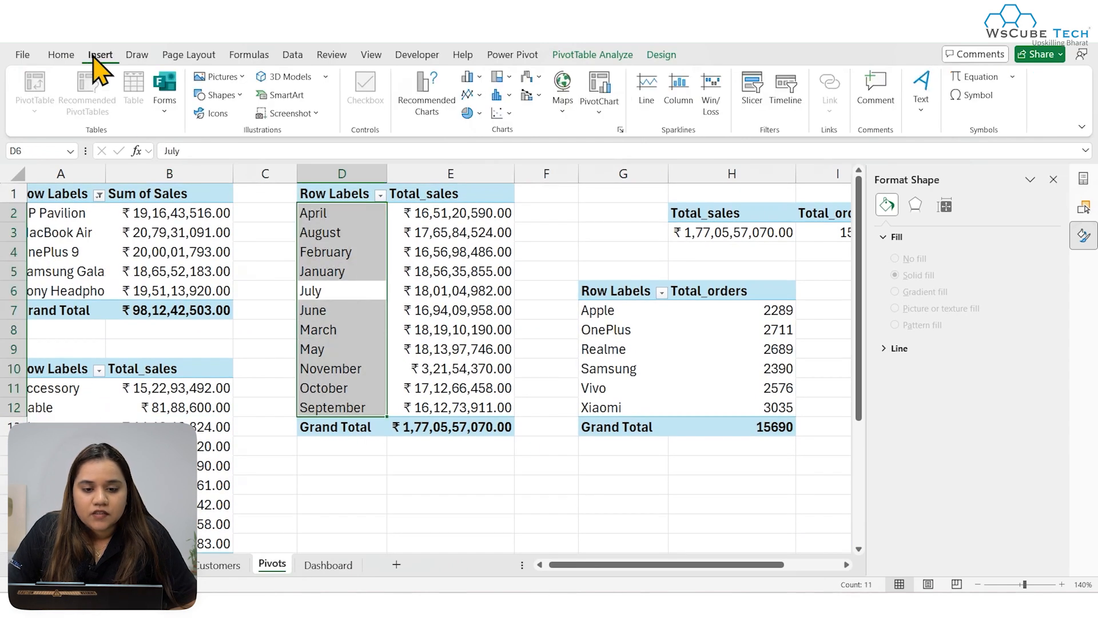
click(472, 95)
click(487, 147)
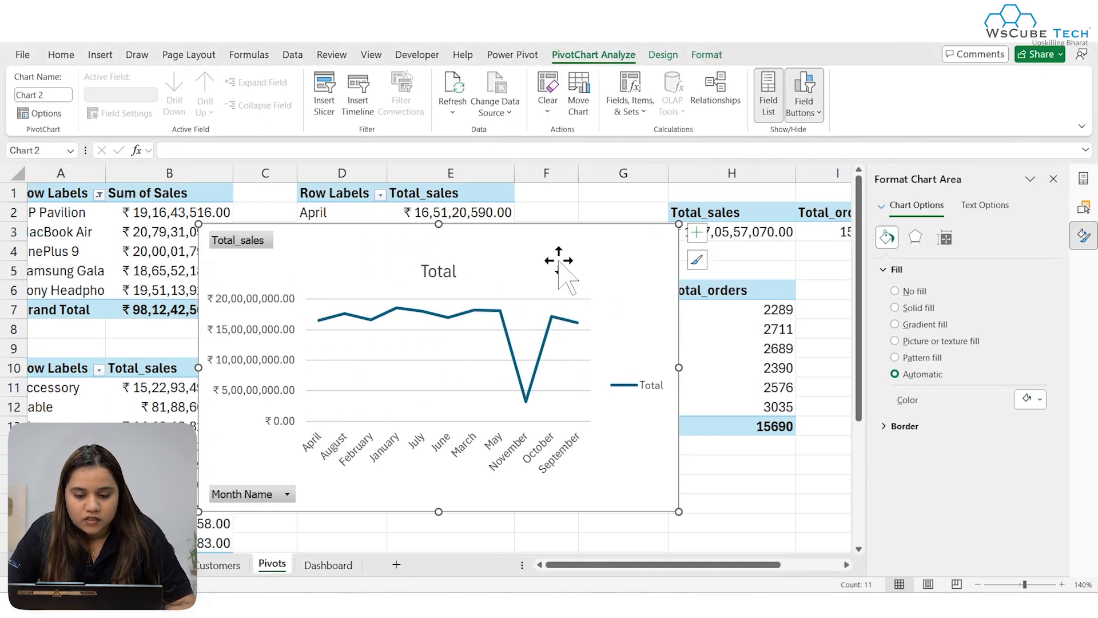
click(696, 232)
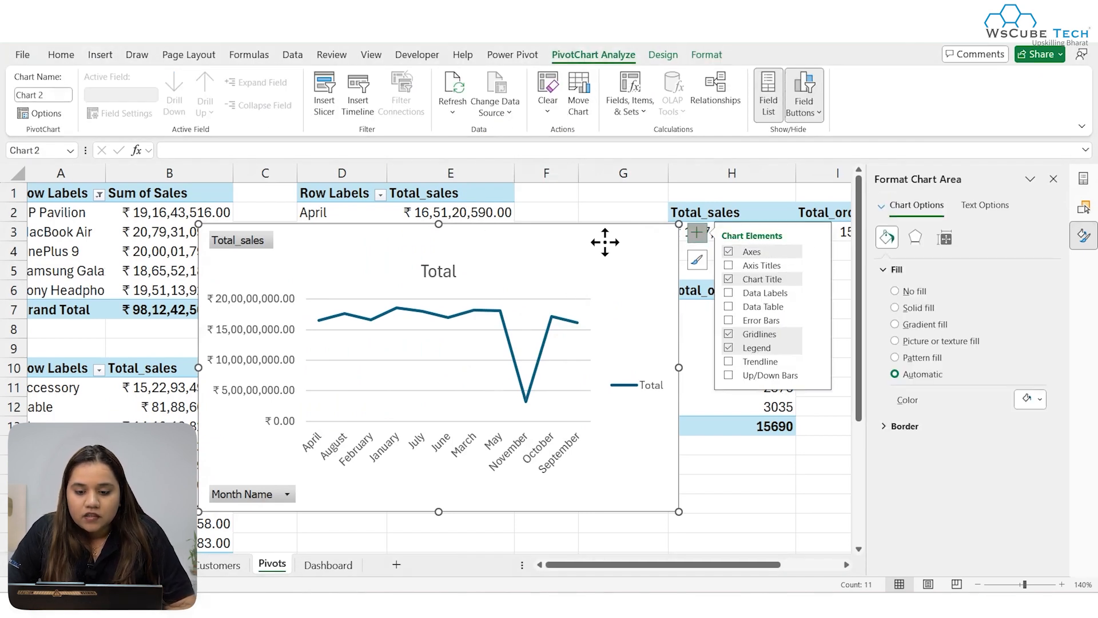
key(Delete)
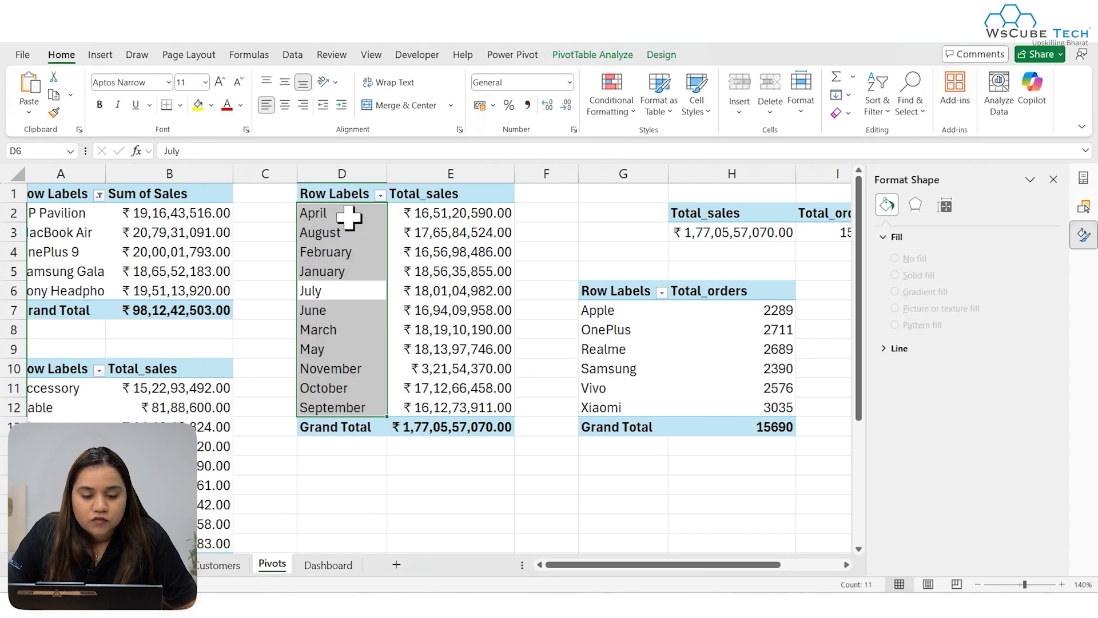
- Sort the month labels of the monthly Total_sales PivotTable in ascending order by Month Name
click(379, 195)
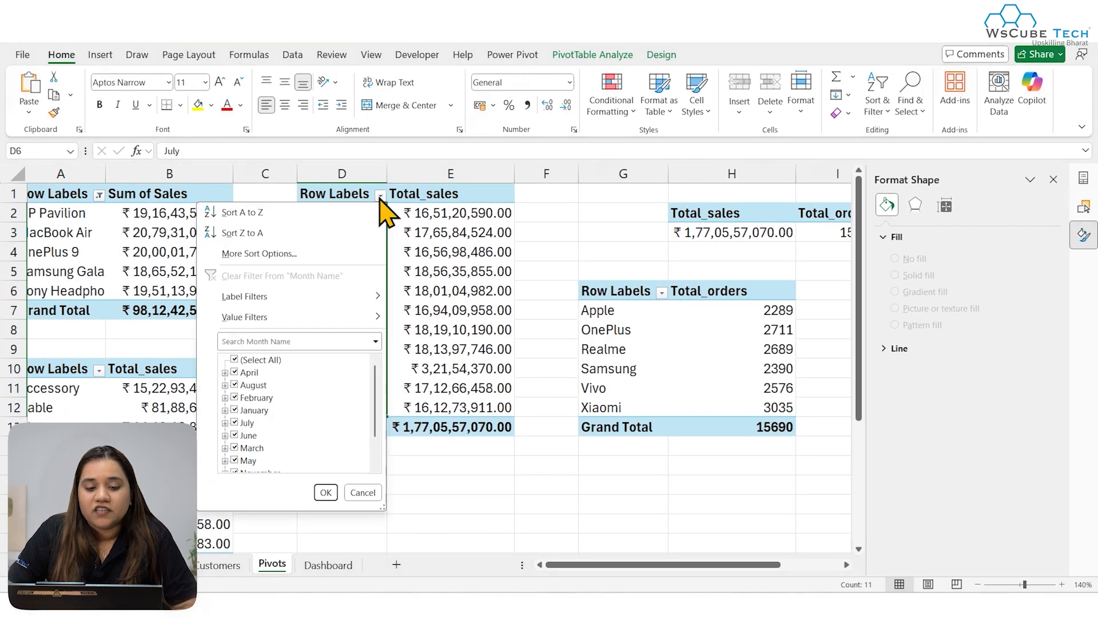
click(259, 254)
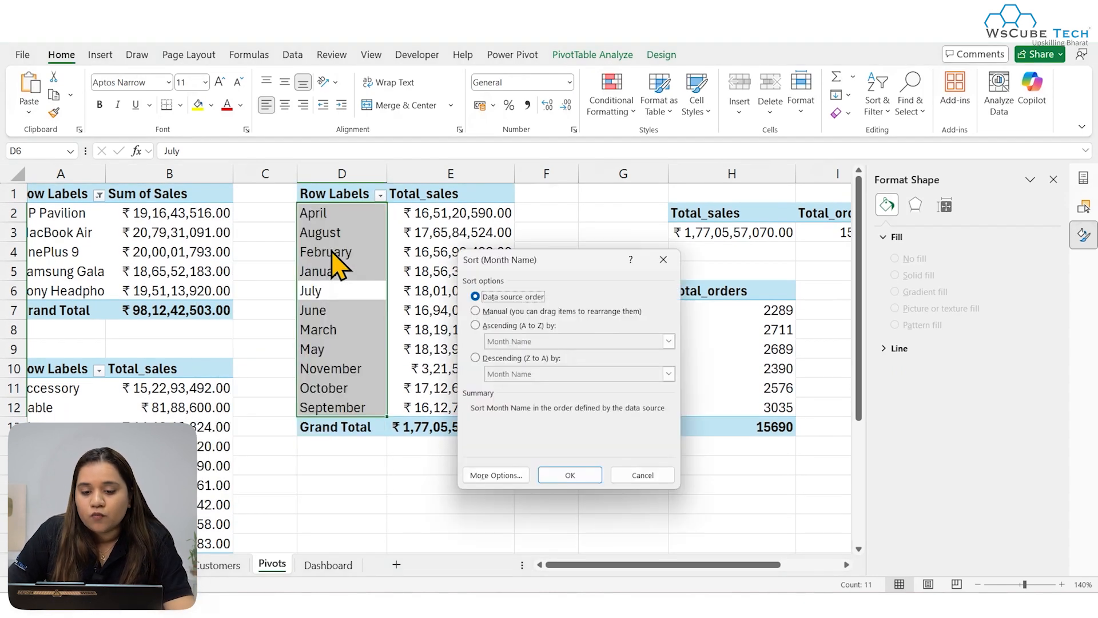
click(475, 326)
click(570, 475)
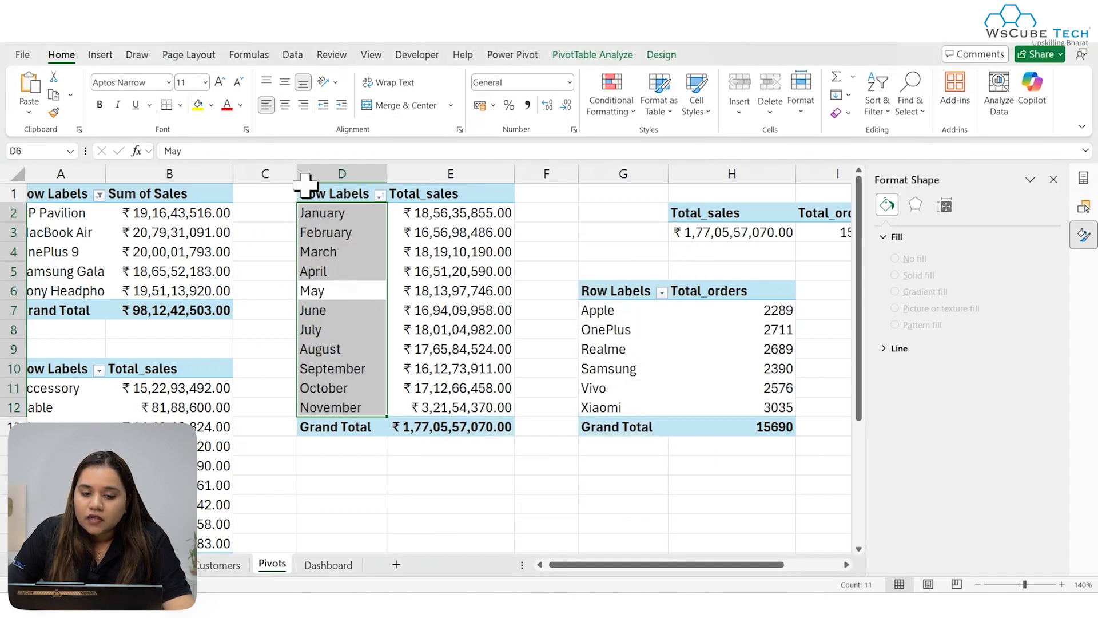
- Insert a basic 2-D line PivotChart from the sorted monthly Total_sales PivotTable and cut it
click(101, 54)
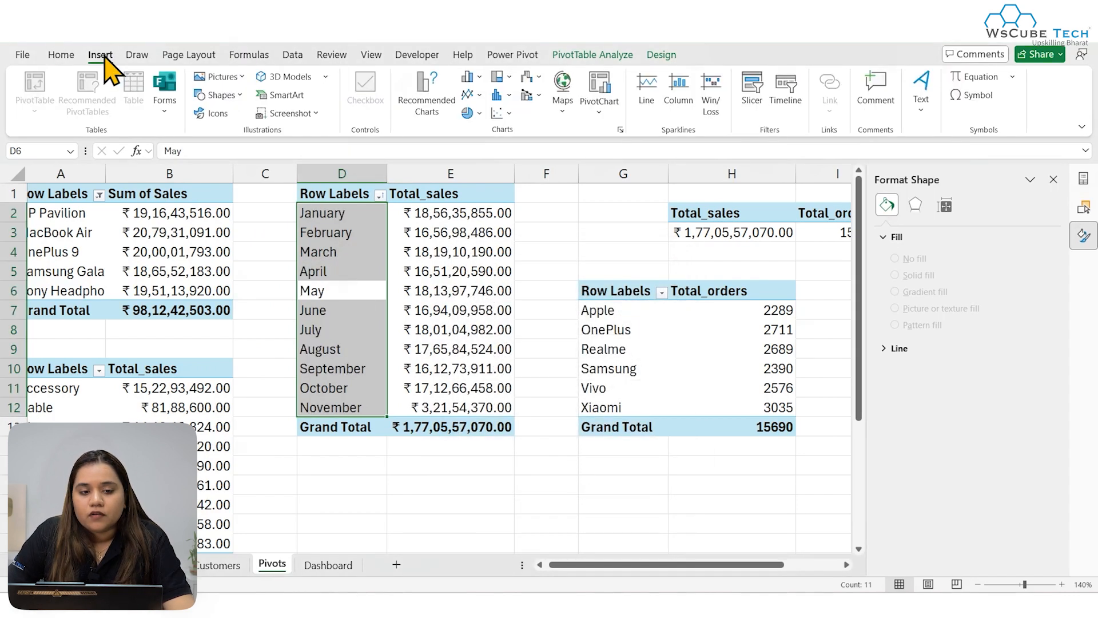
click(474, 96)
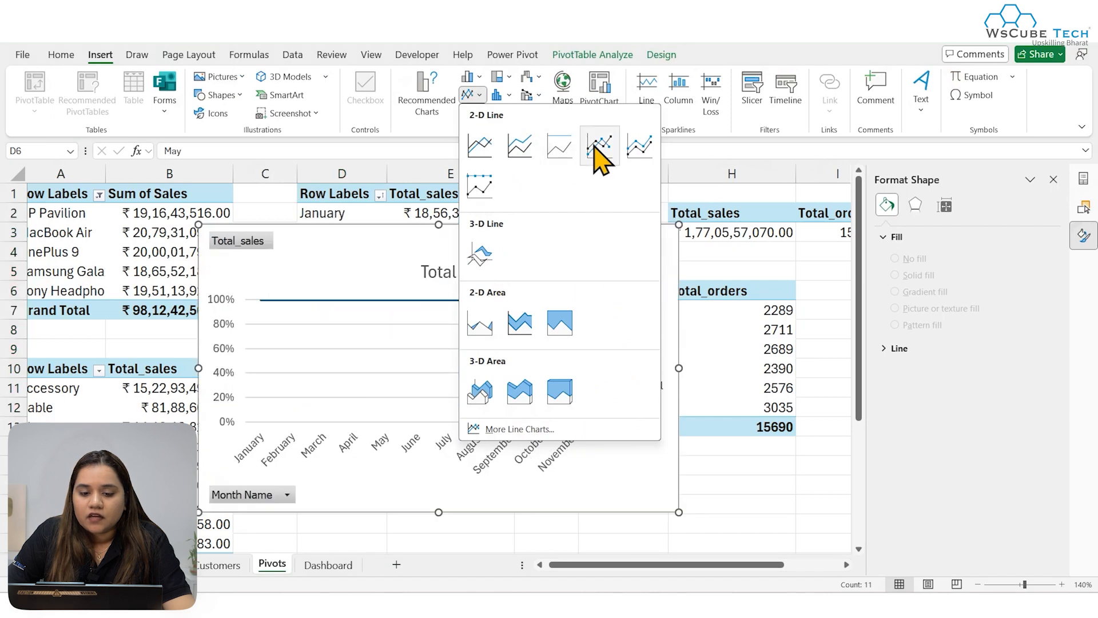
click(480, 145)
key(ctrl+x)
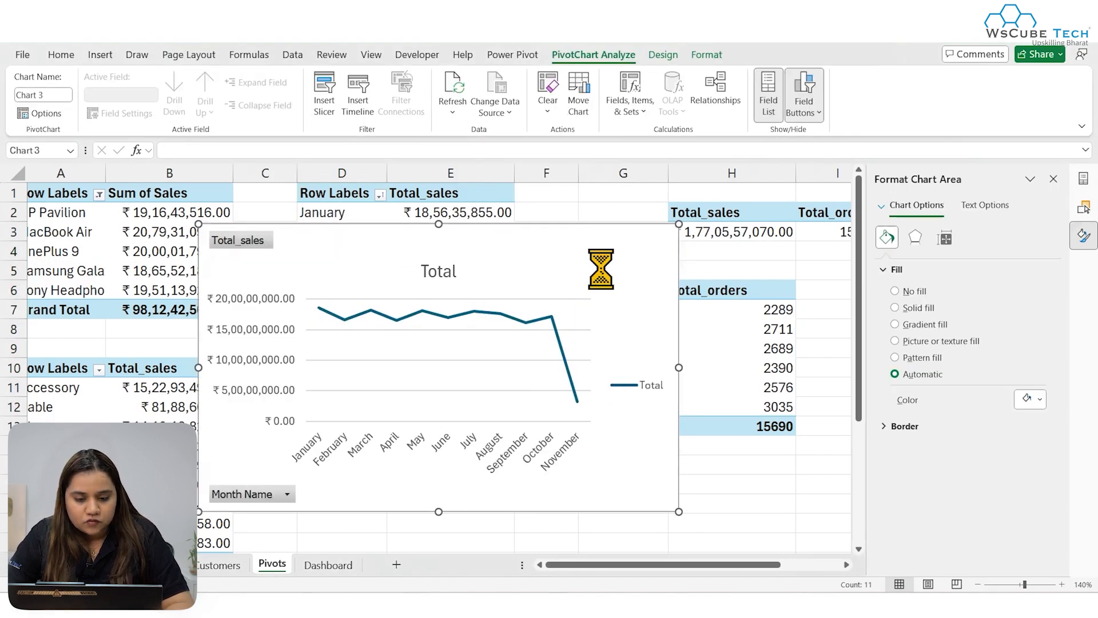
- Paste the line PivotChart onto the Dashboard sheet and stretch it across the lower part of the main panel, below Sales by Categories
click(328, 565)
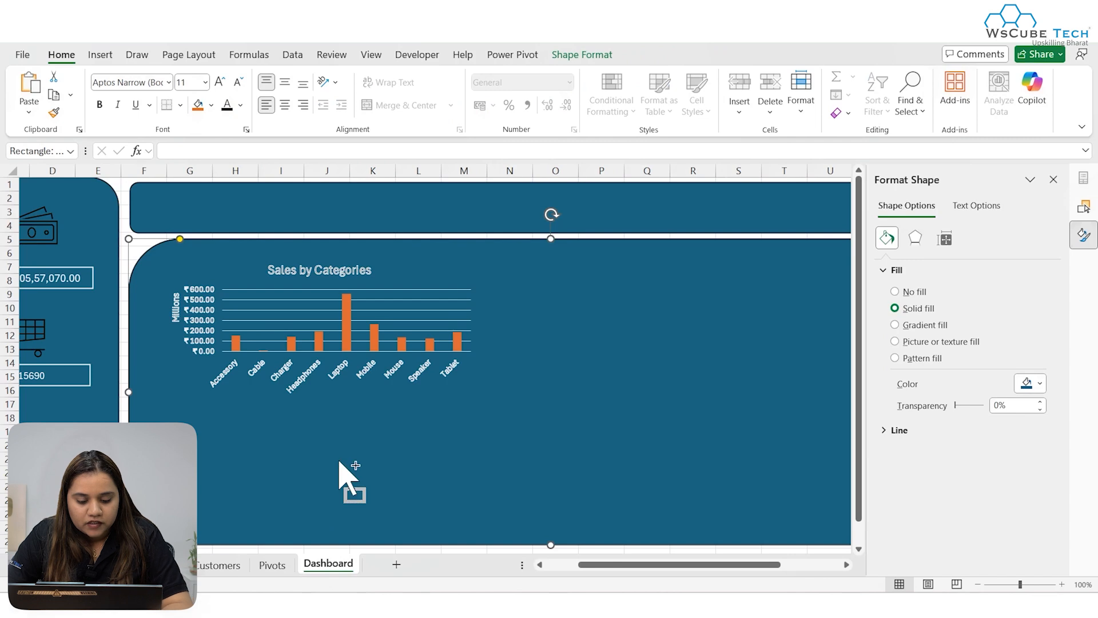
key(ctrl+v)
drag(423, 269, 452, 360)
drag(499, 326, 456, 406)
drag(402, 439, 420, 439)
drag(474, 469, 674, 469)
scroll(675, 472, right, 2)
drag(558, 469, 823, 469)
scroll(556, 346, left, 1)
scroll(613, 411, right, 2)
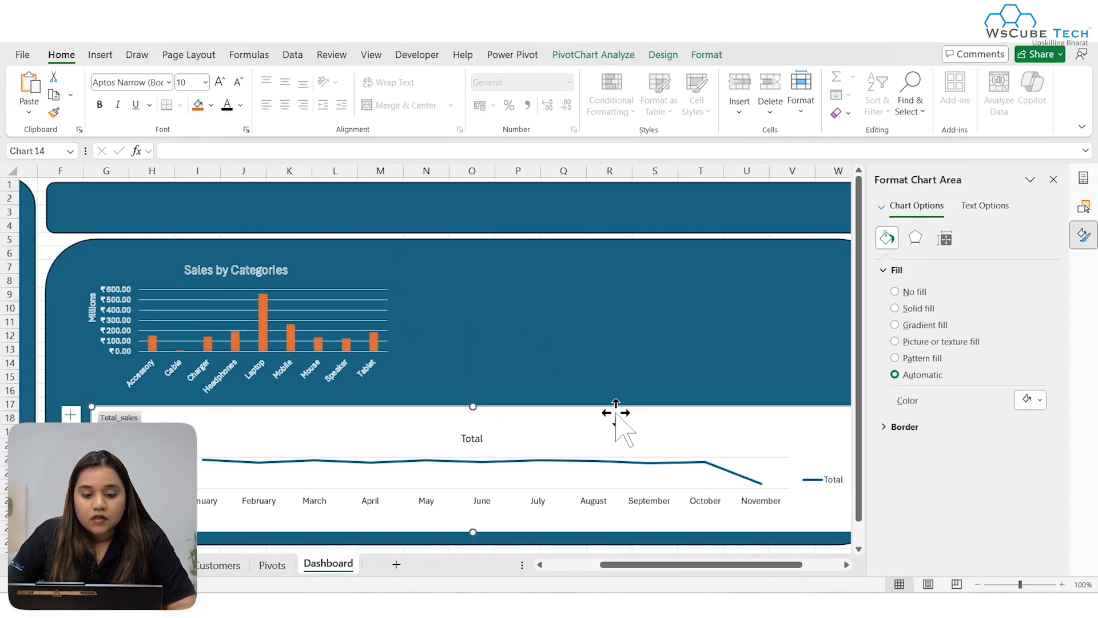
- Delete the line chart's legend and change its title to "Sales by Months"
click(773, 482)
key(Delete)
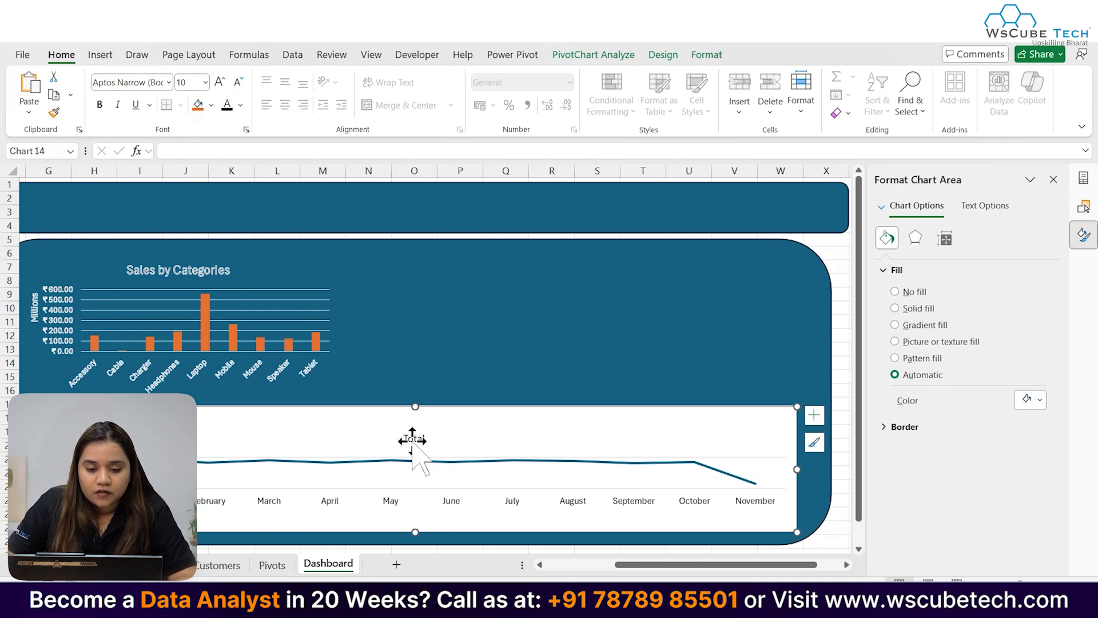
double_click(413, 441)
key(ctrl+a)
text(S)
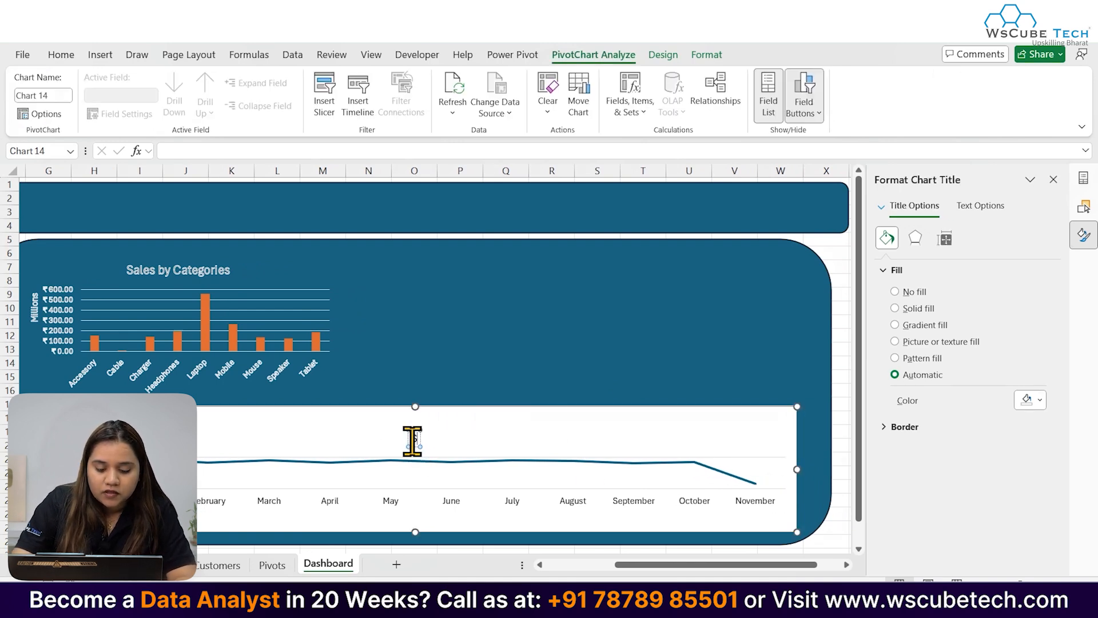
key(BackSpace)
key(BackSpace)
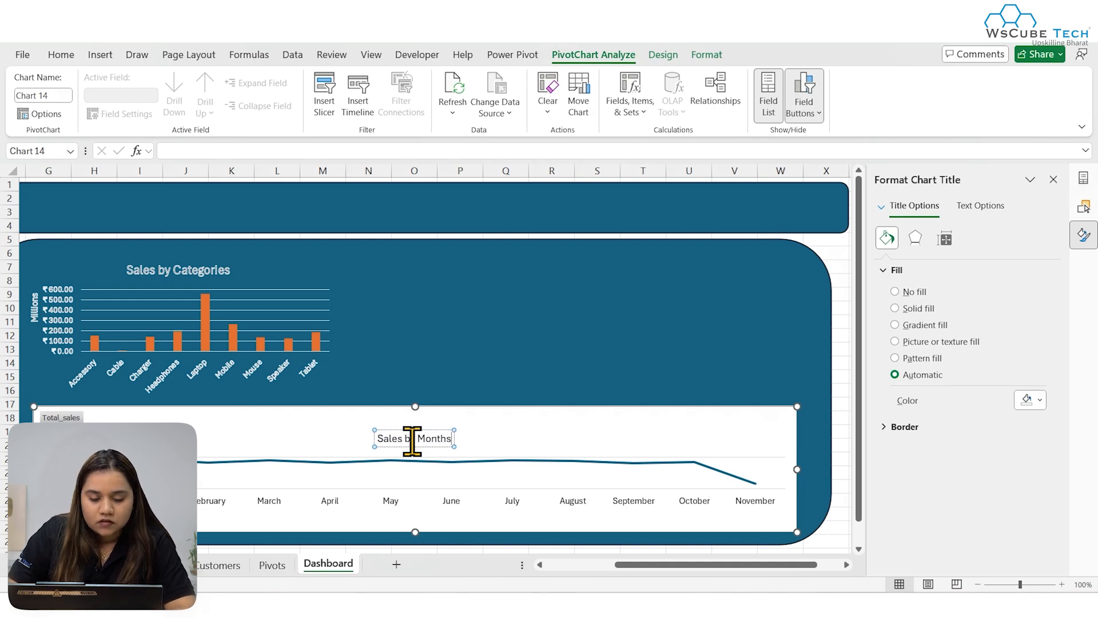
- Lower the top edge of the Sales by Months chart slightly to the start of row 18
click(502, 372)
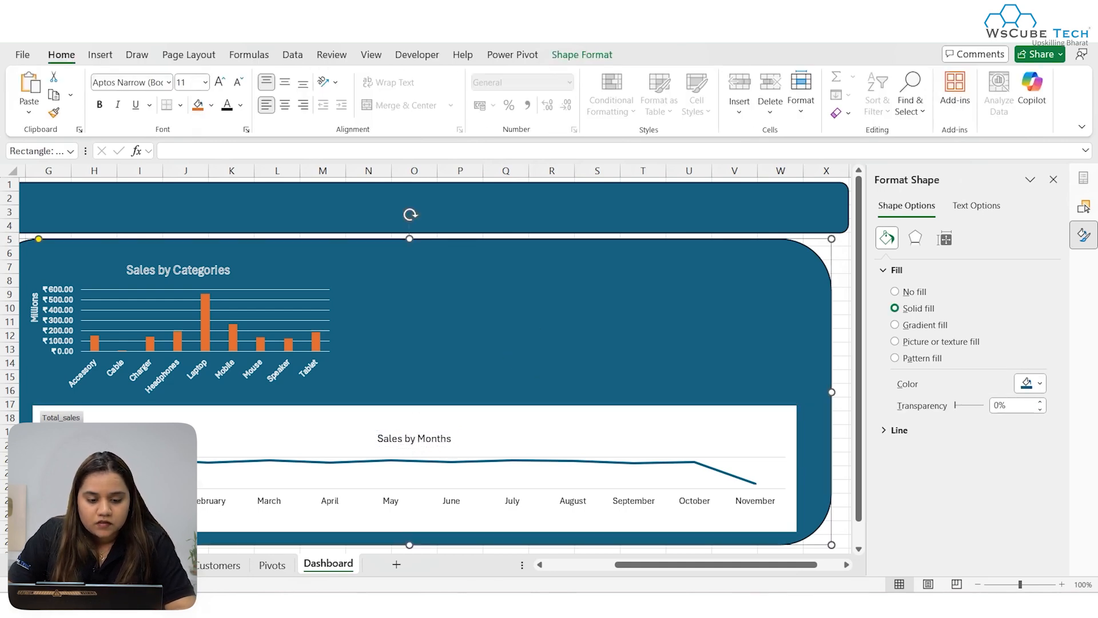
click(399, 418)
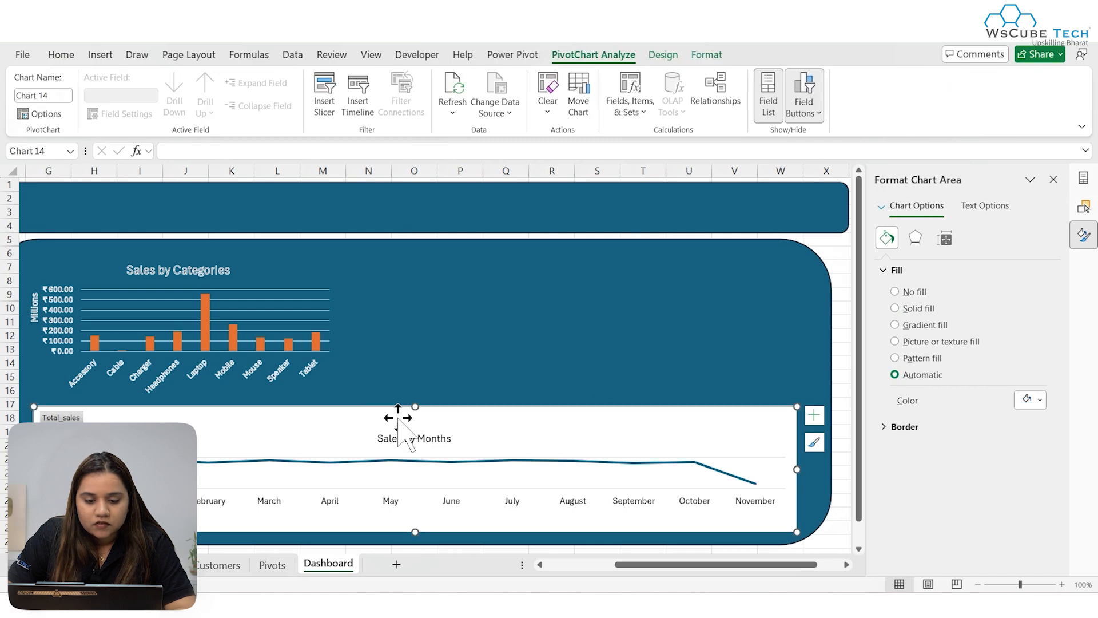
mouse_move(415, 406)
mouse_down()
mouse_move(409, 385)
mouse_move(422, 417)
mouse_up()
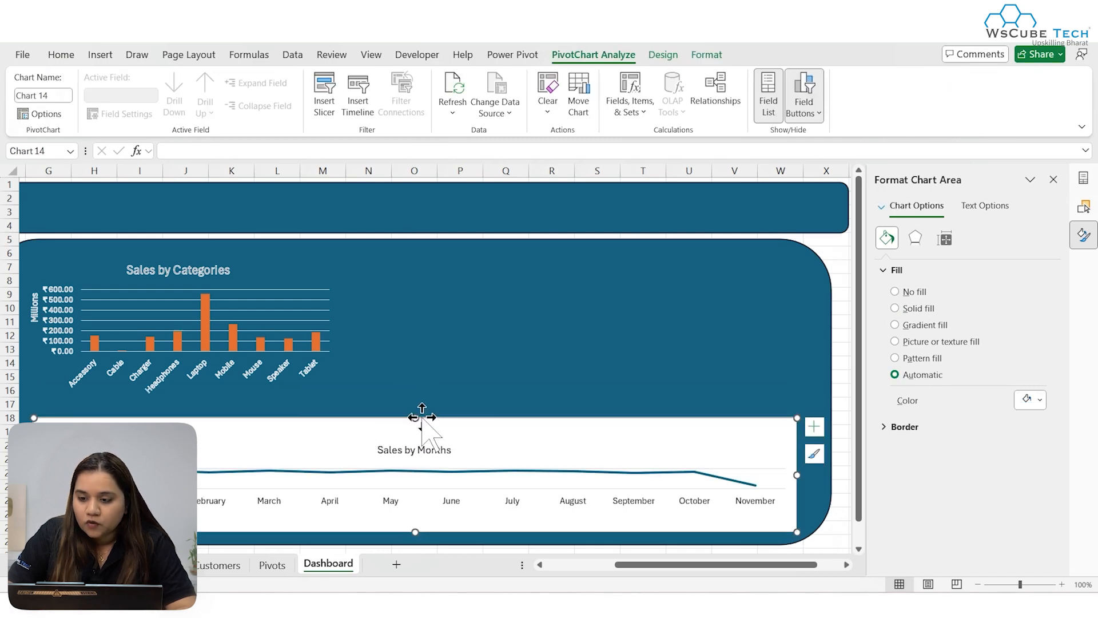
- Display the workbook in full-screen mode and close the Selection and PivotChart Fields panes
click(1083, 207)
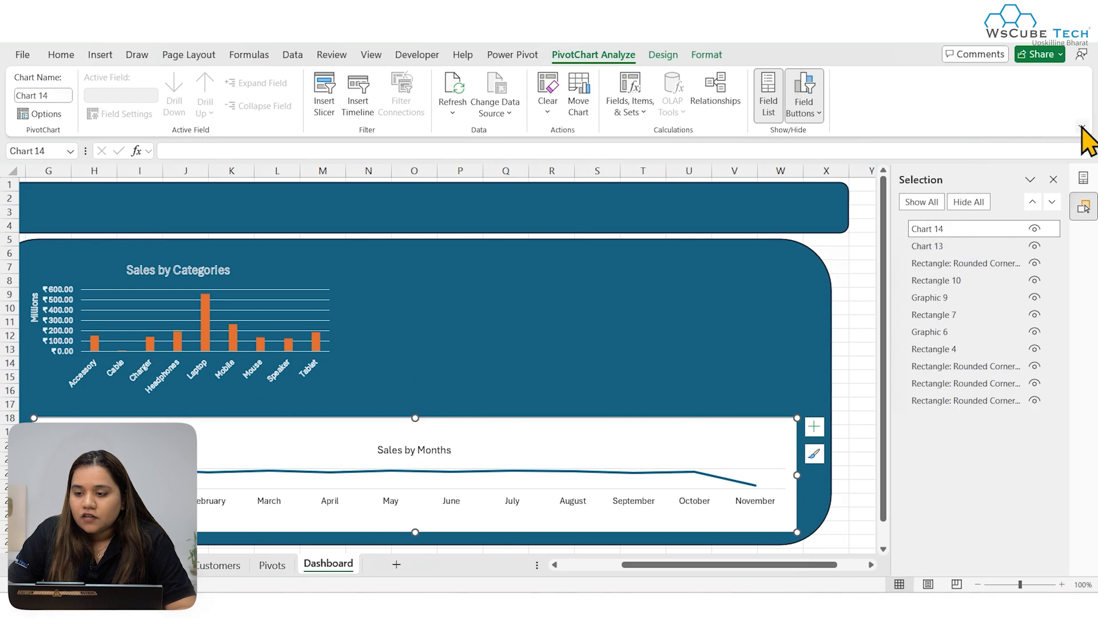
click(1081, 127)
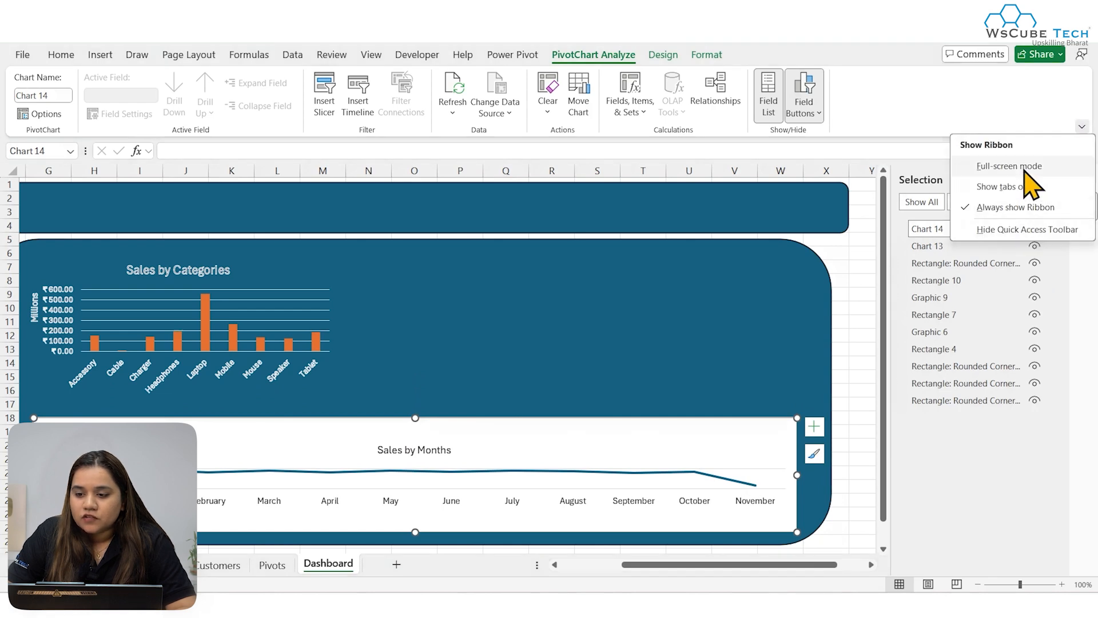
click(1008, 167)
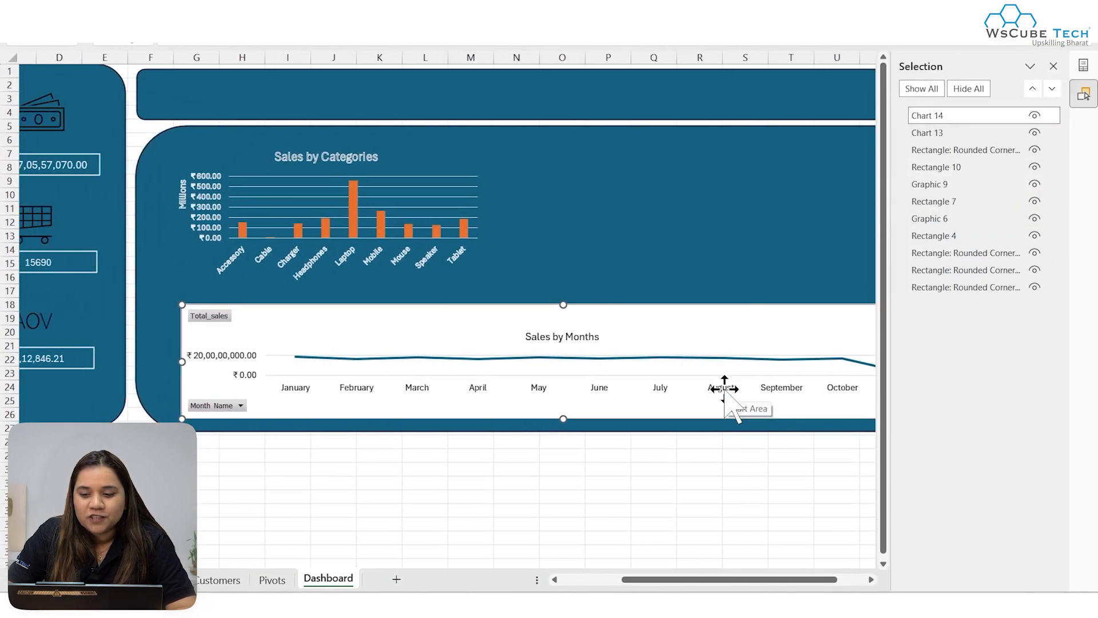
scroll(724, 389, left, 1)
click(1053, 67)
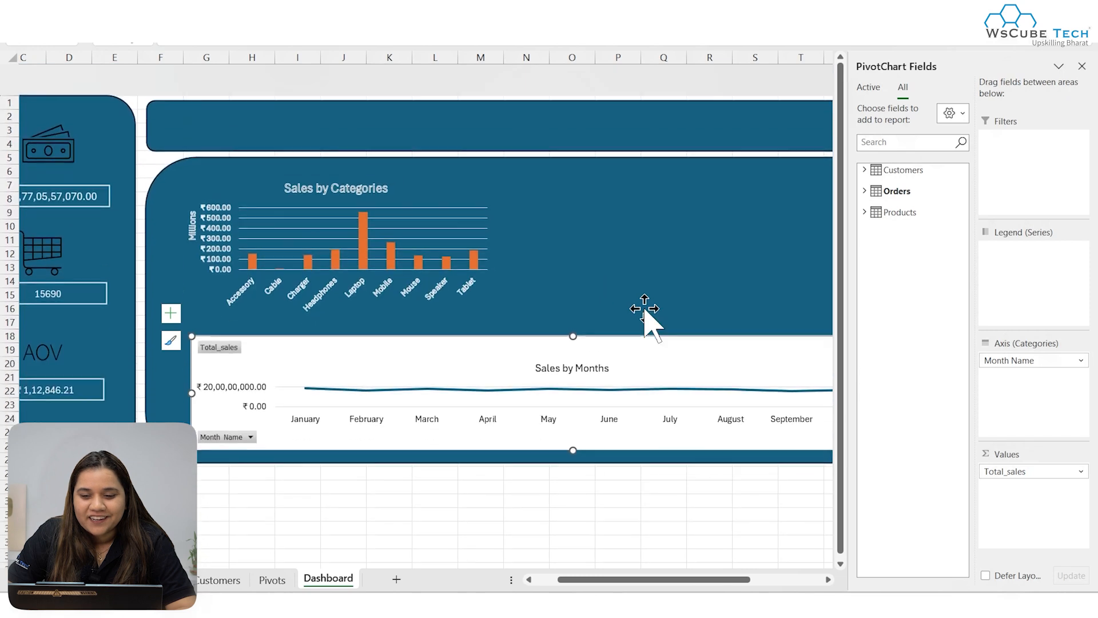
scroll(647, 310, left, 2)
click(1081, 67)
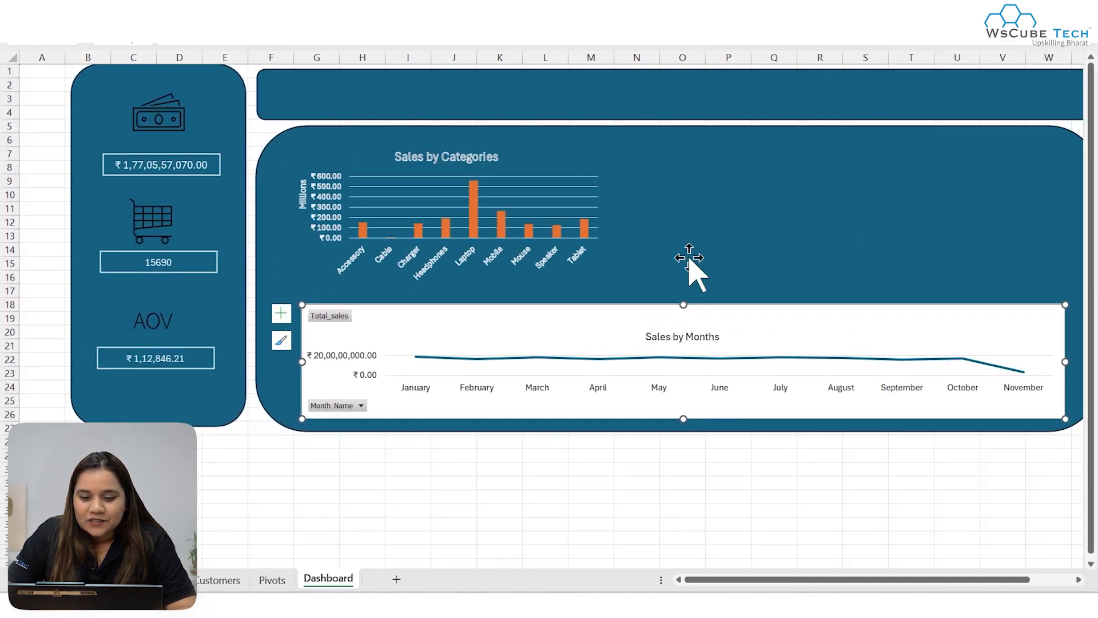
scroll(614, 416, right, 1)
- Extend the large rounded chart panel downward to make room for taller charts
right_click(615, 417)
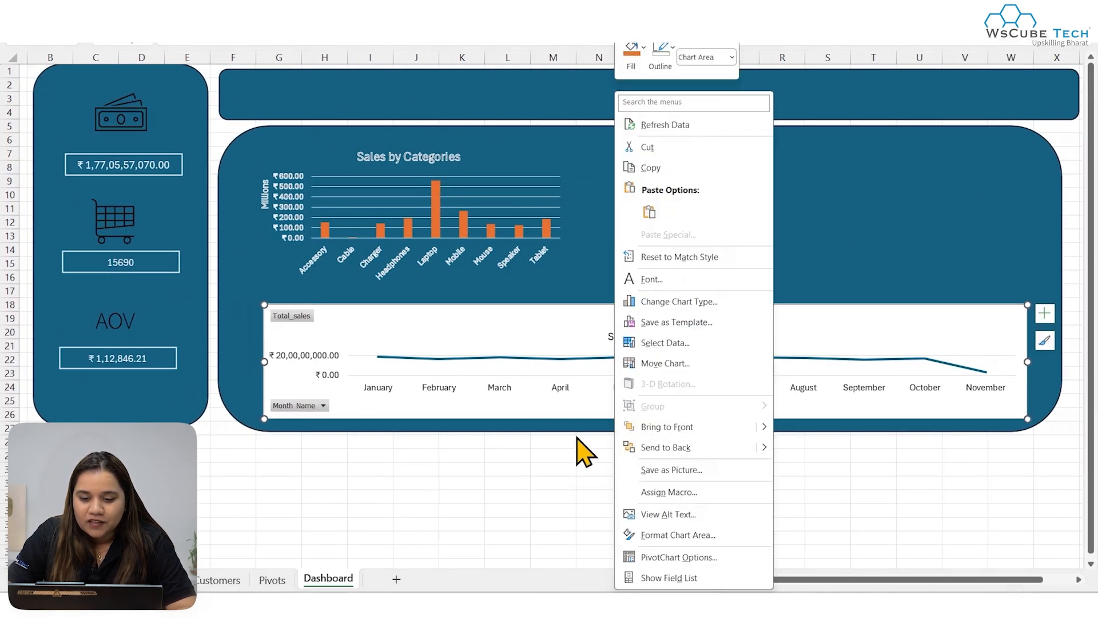
click(544, 432)
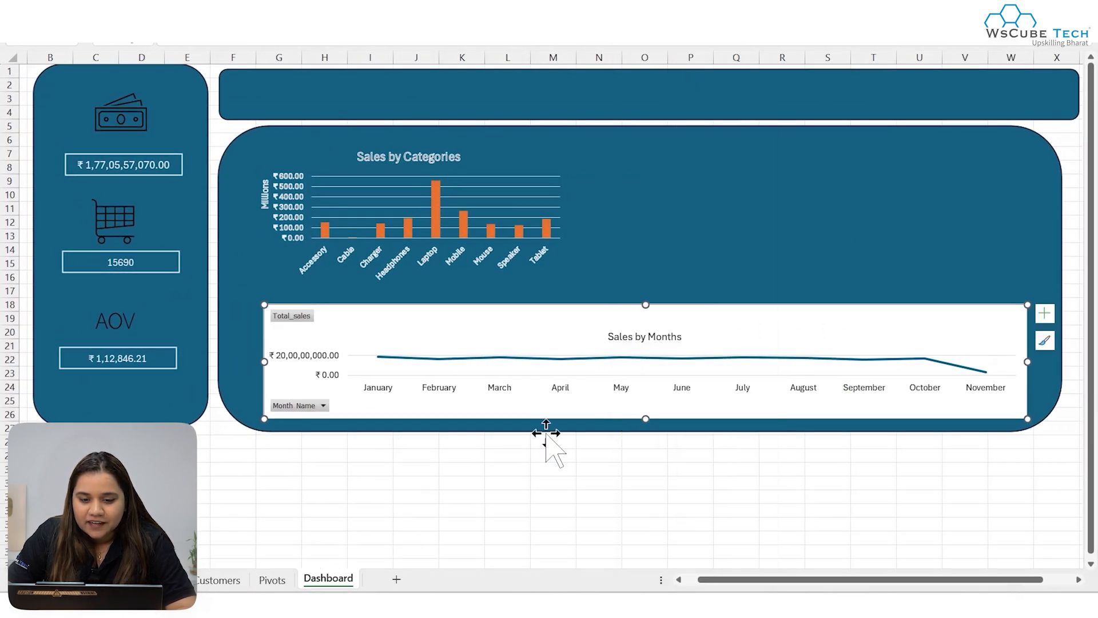
click(637, 432)
drag(634, 432, 672, 532)
- Resize the Sales by Months chart to about 7.03 cm by 11.24 cm and make the Sales by Categories chart above it taller
click(517, 405)
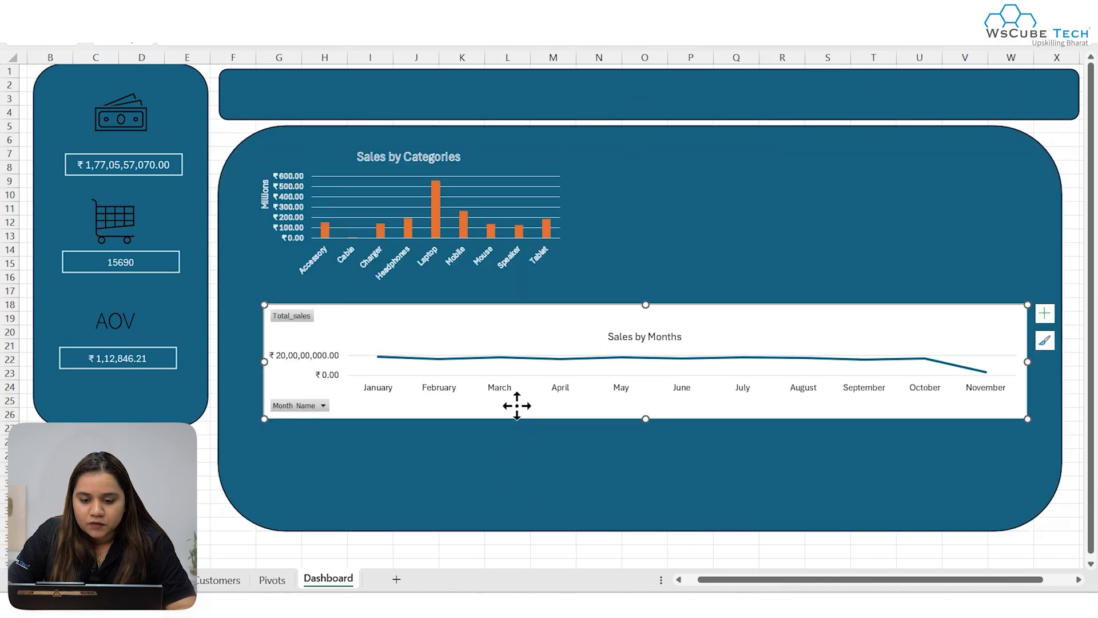
drag(645, 419, 648, 515)
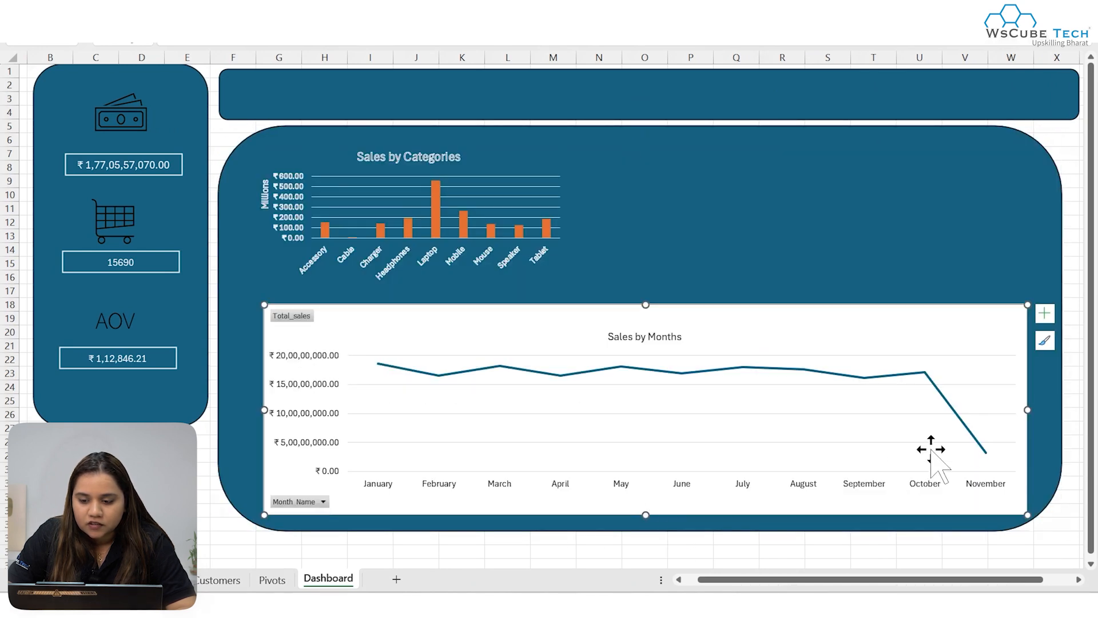
drag(1025, 407, 568, 440)
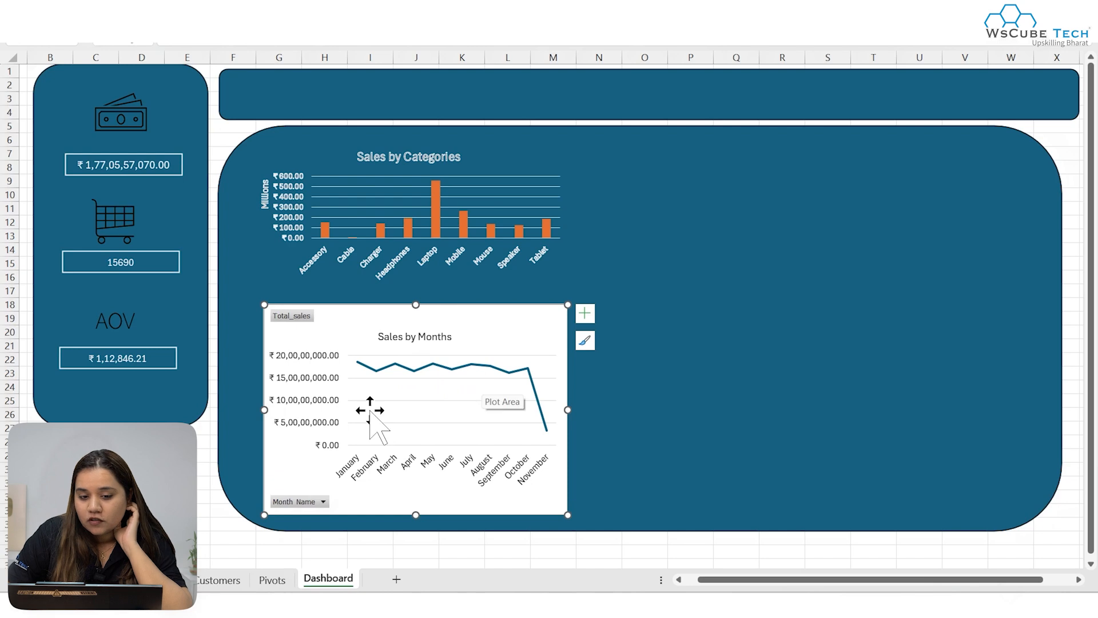
mouse_move(414, 303)
mouse_down()
mouse_move(414, 324)
mouse_move(406, 299)
mouse_move(405, 311)
mouse_up()
click(436, 262)
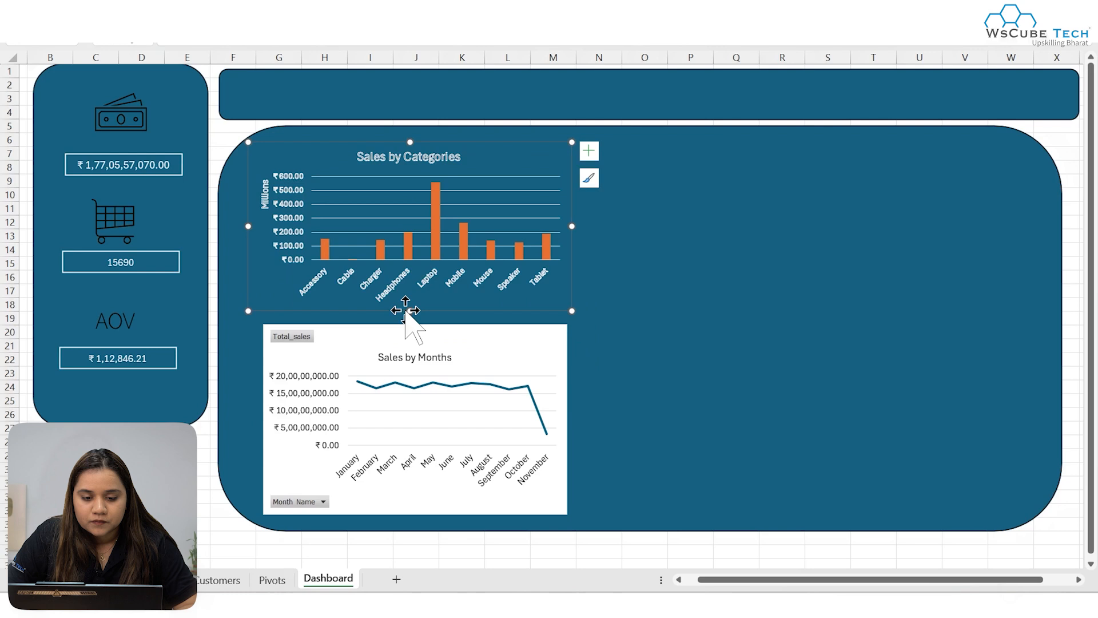
- Extend the KPI side panel downward to roughly match the height of the main chart panel
click(110, 413)
drag(122, 424, 121, 516)
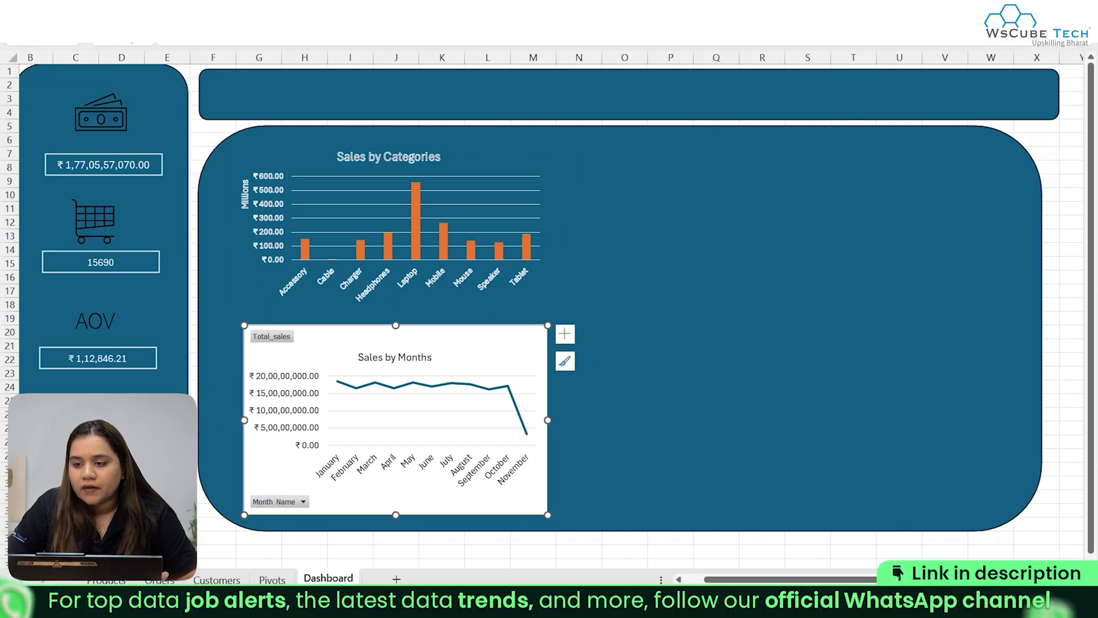
- Set the Sales by Months chart area's fill to No Fill
key(alt)
click(707, 56)
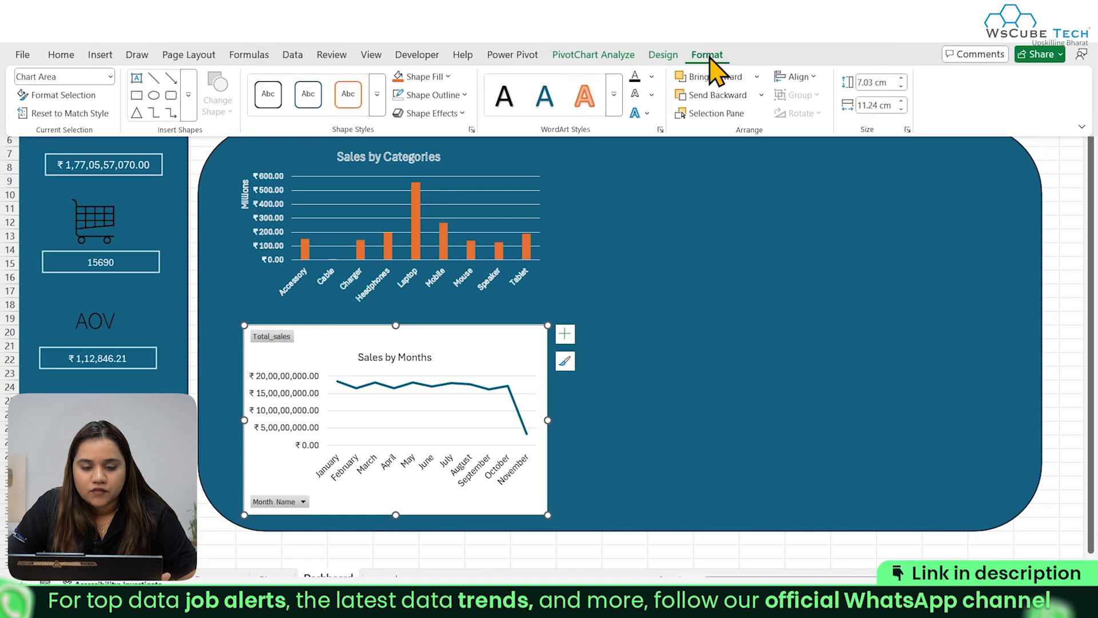
click(474, 351)
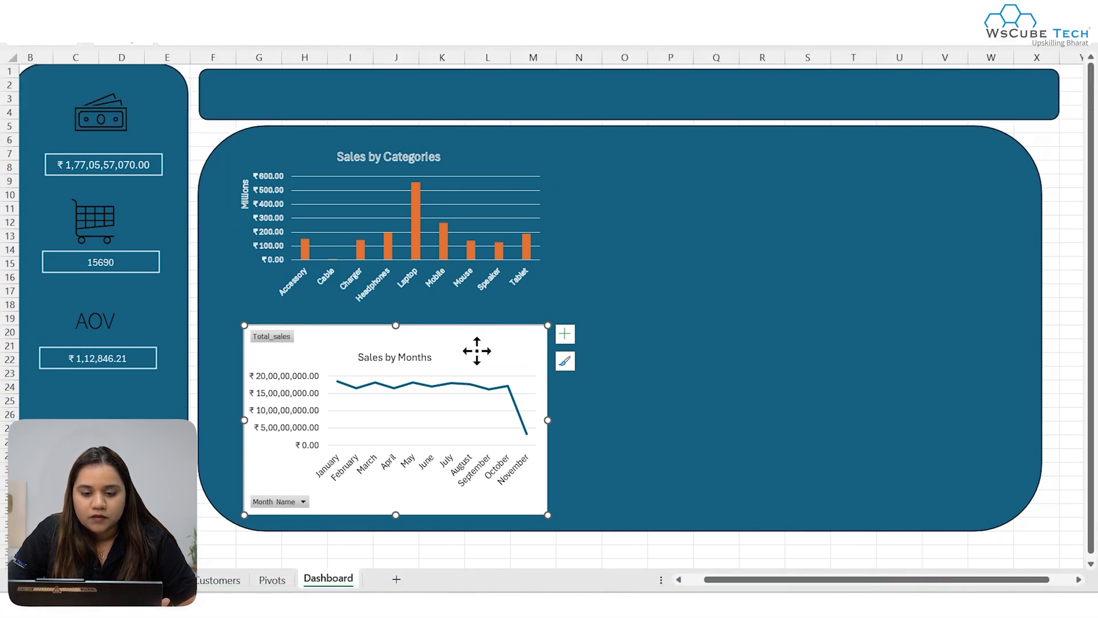
click(1056, 16)
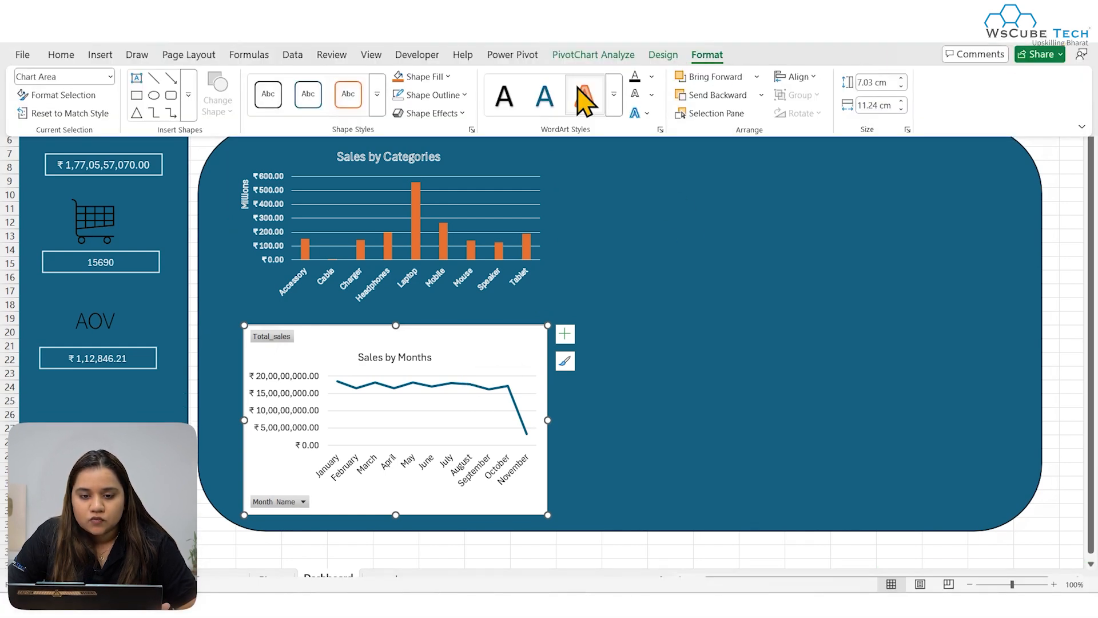
click(424, 76)
click(428, 309)
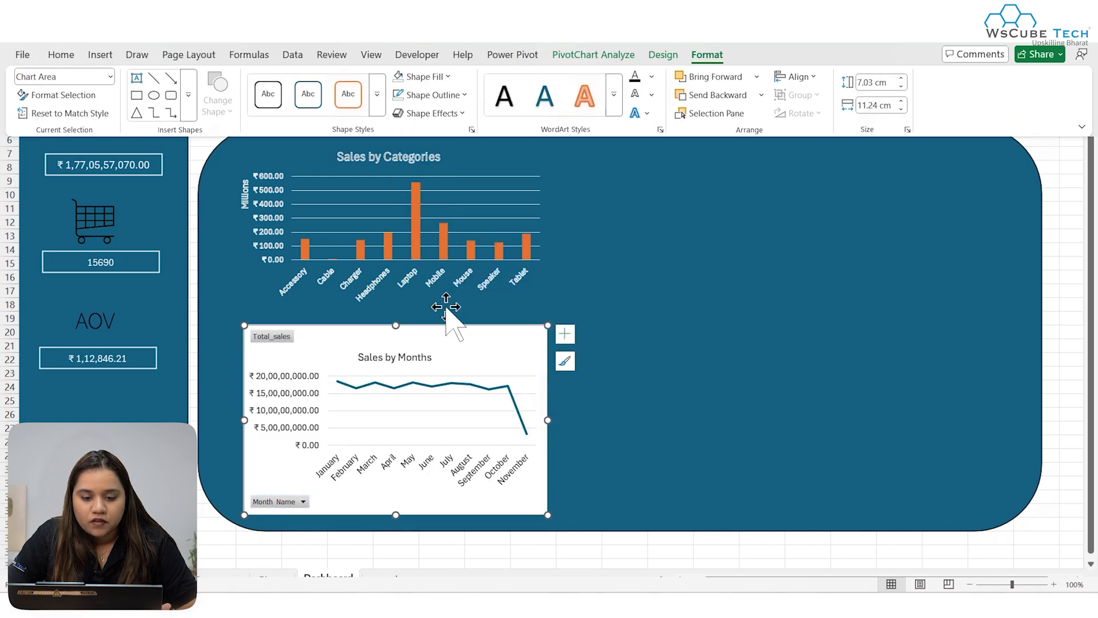
- Color the Sales by Months data line with the orange theme color
click(440, 402)
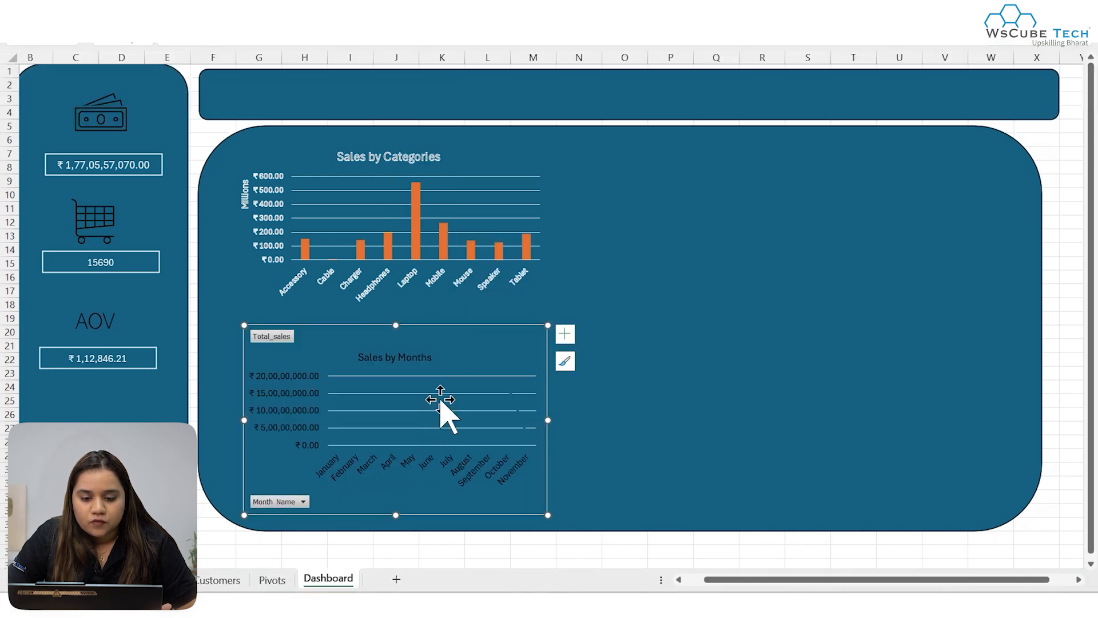
double_click(400, 388)
click(518, 410)
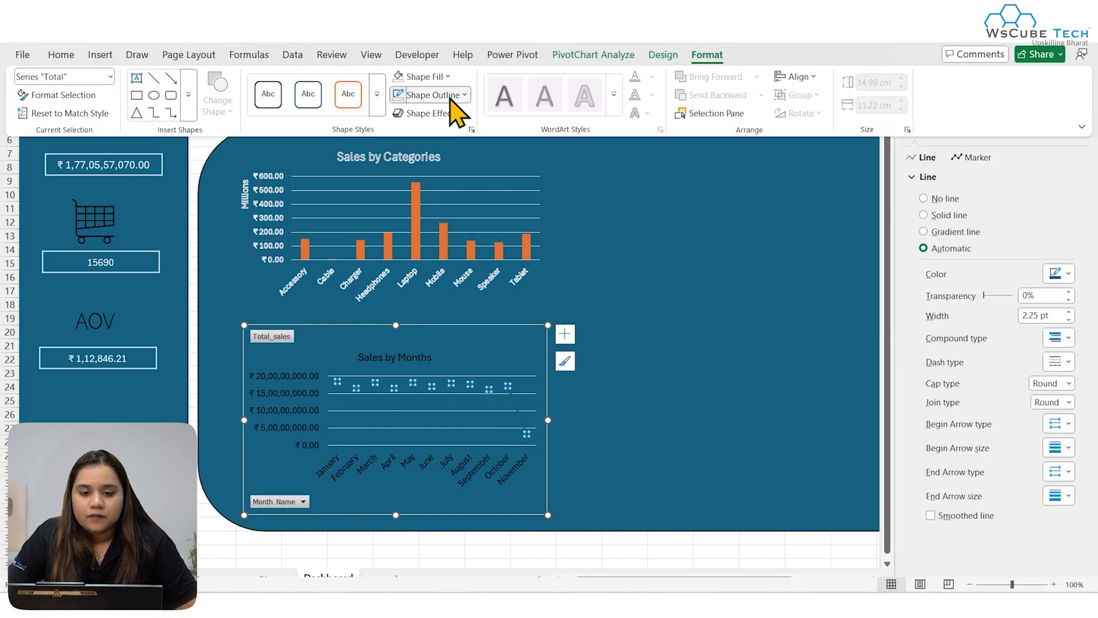
click(457, 95)
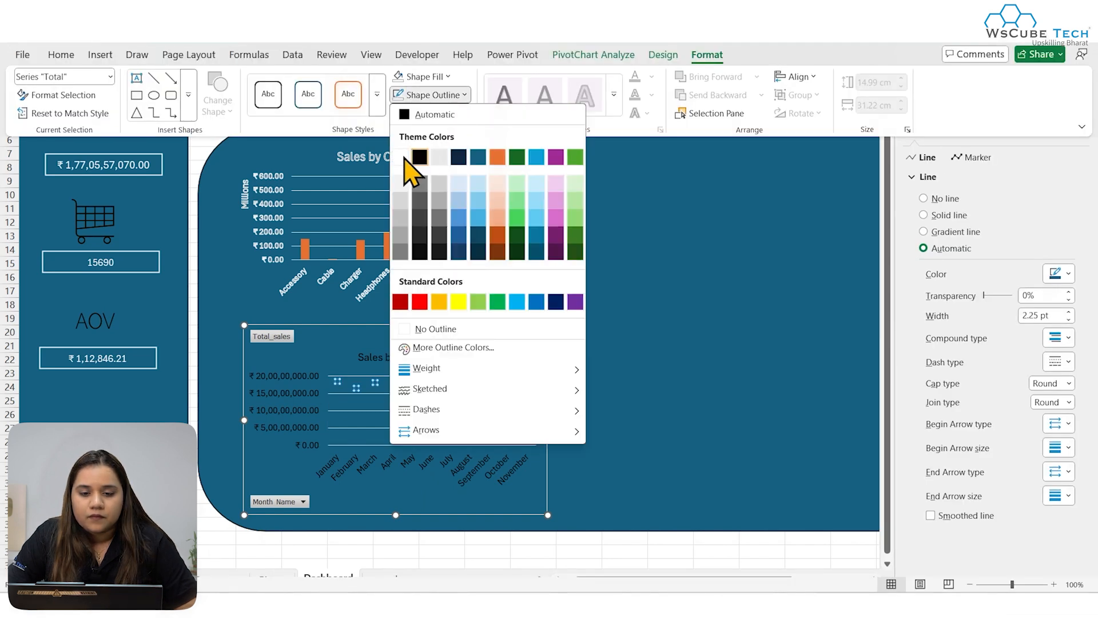
click(497, 158)
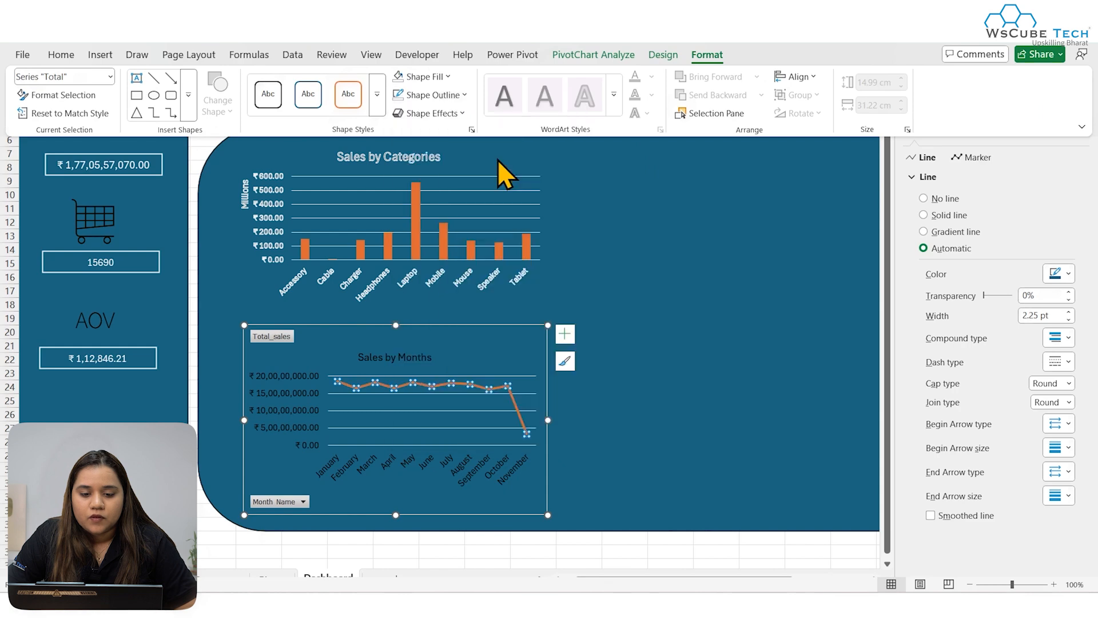
- Apply a white text outline to the Sales by Months chart's month labels and set the ribbon to always show
click(478, 484)
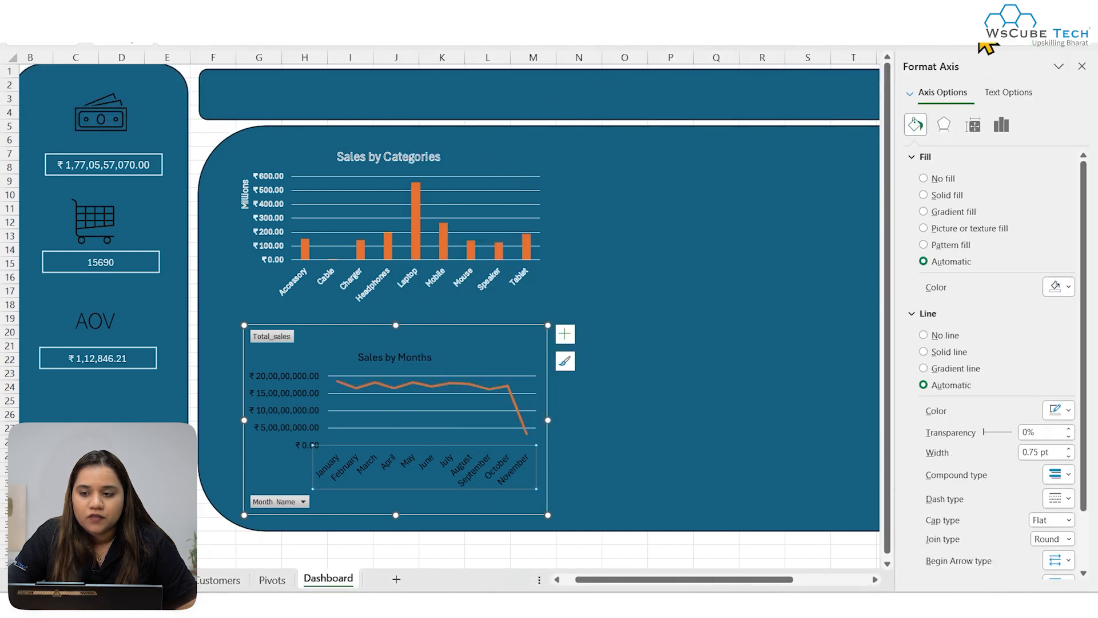
click(1055, 20)
click(635, 95)
click(1081, 127)
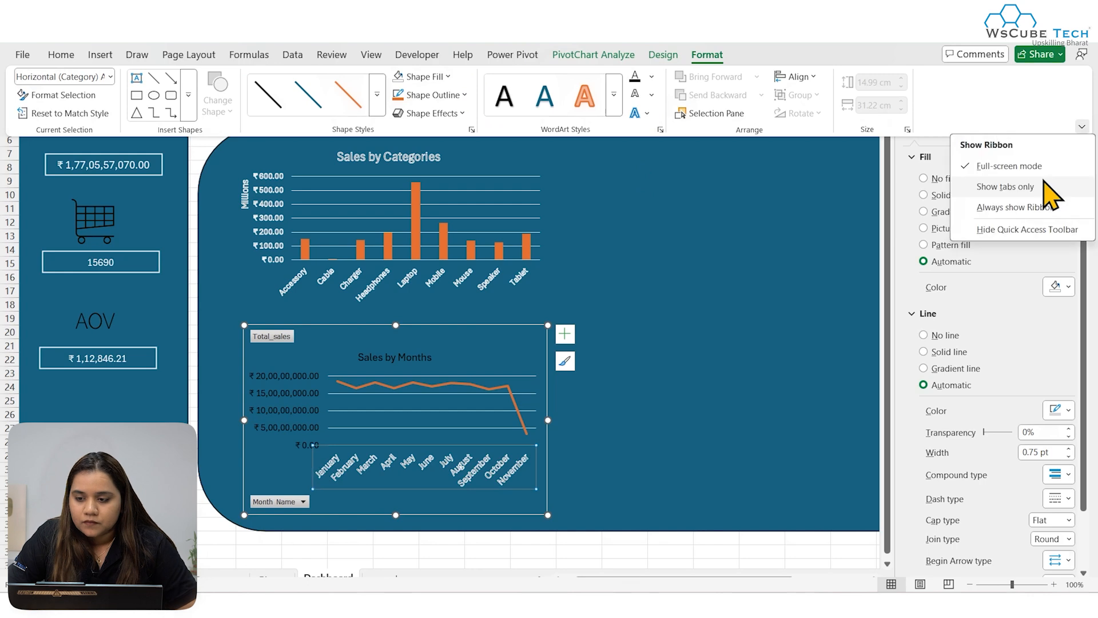
click(1038, 166)
- Apply the same white text outline to the Sales by Months chart's value axis labels and chart title
click(301, 482)
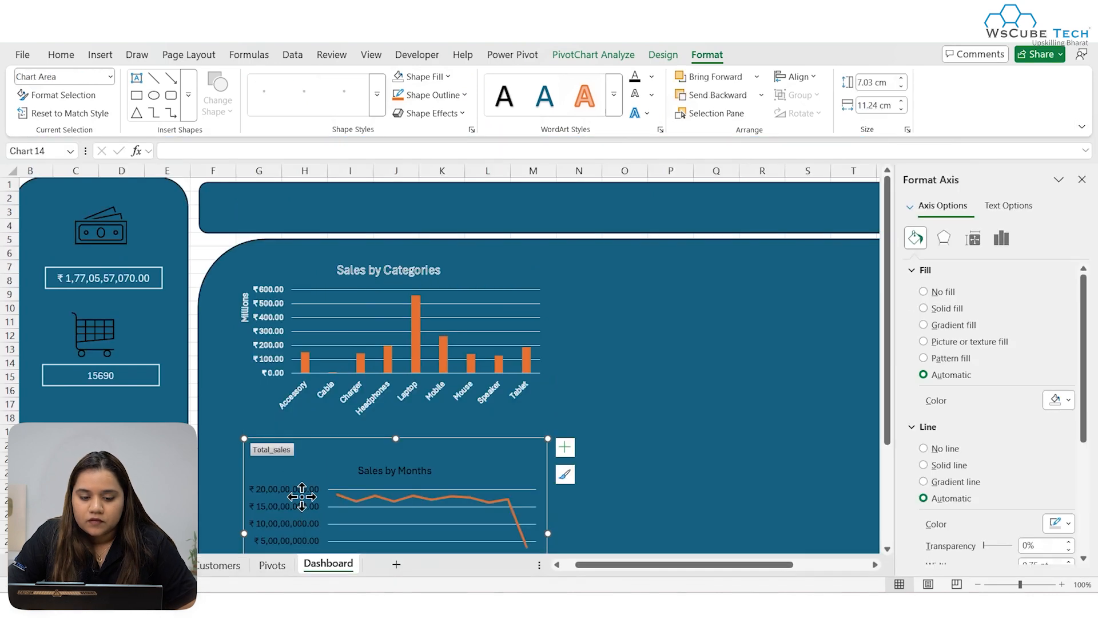
click(288, 533)
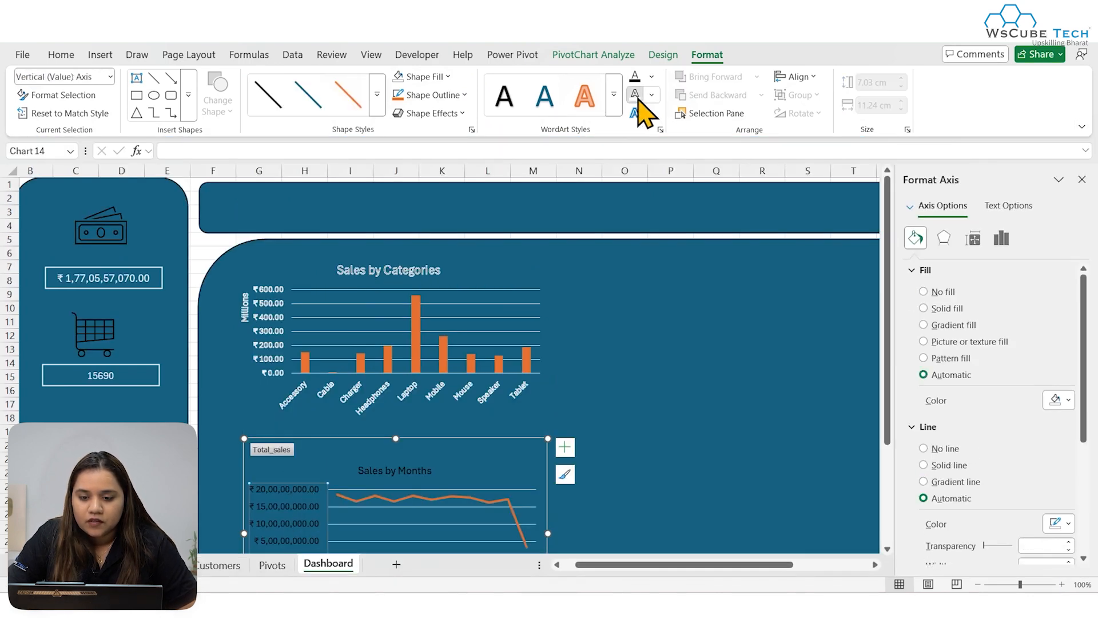
click(417, 468)
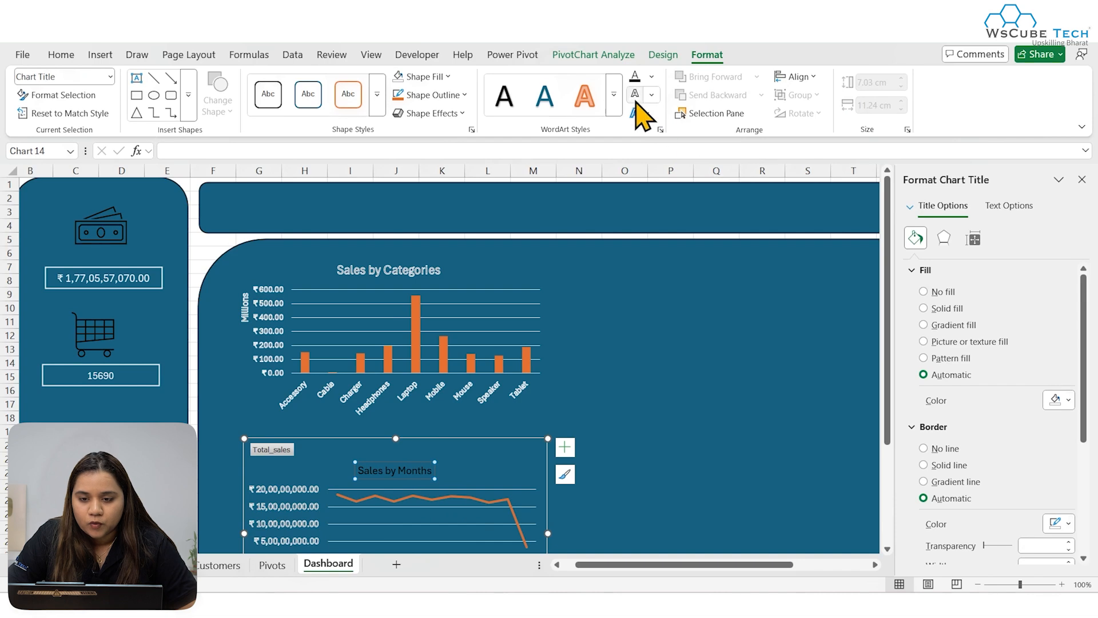
click(641, 340)
scroll(643, 343, down, 3)
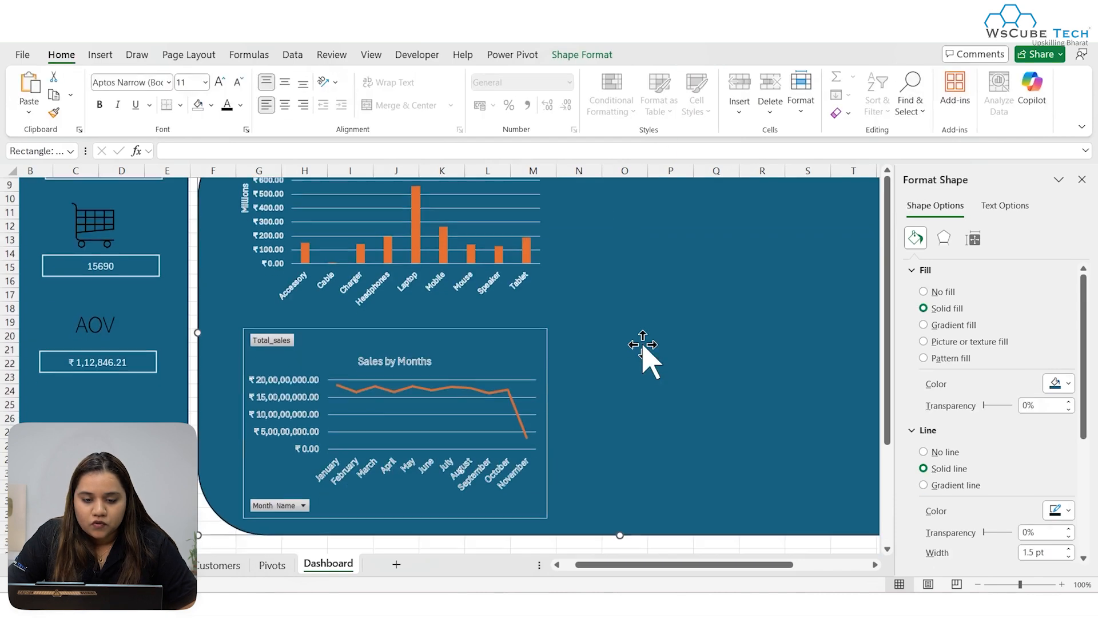
scroll(642, 344, up, 1)
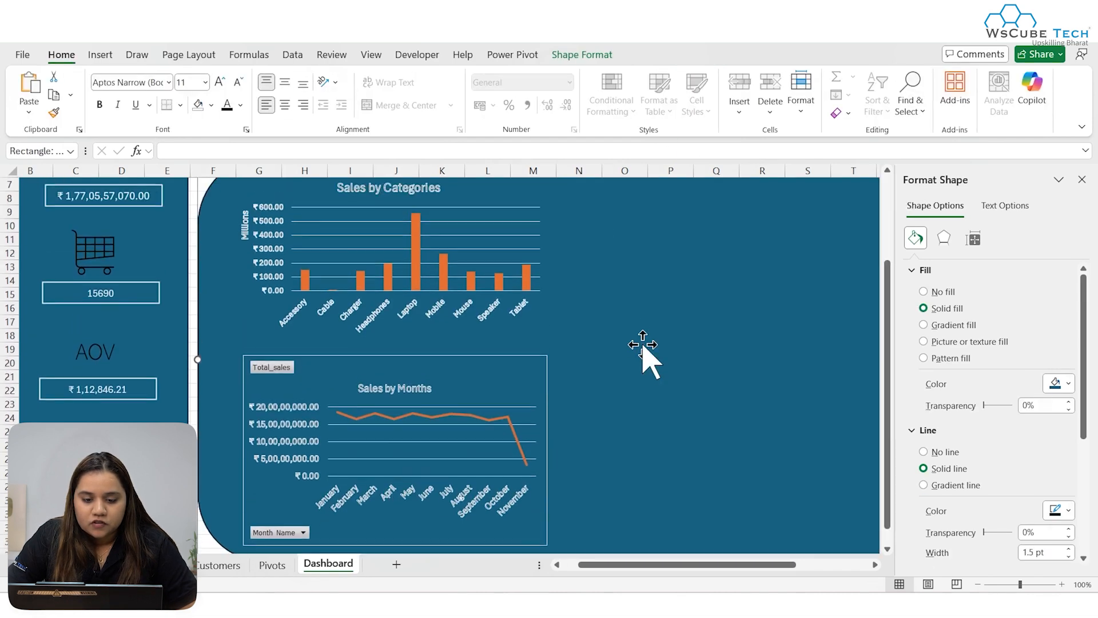
- Hide all field buttons on the Sales by Months chart
right_click(273, 375)
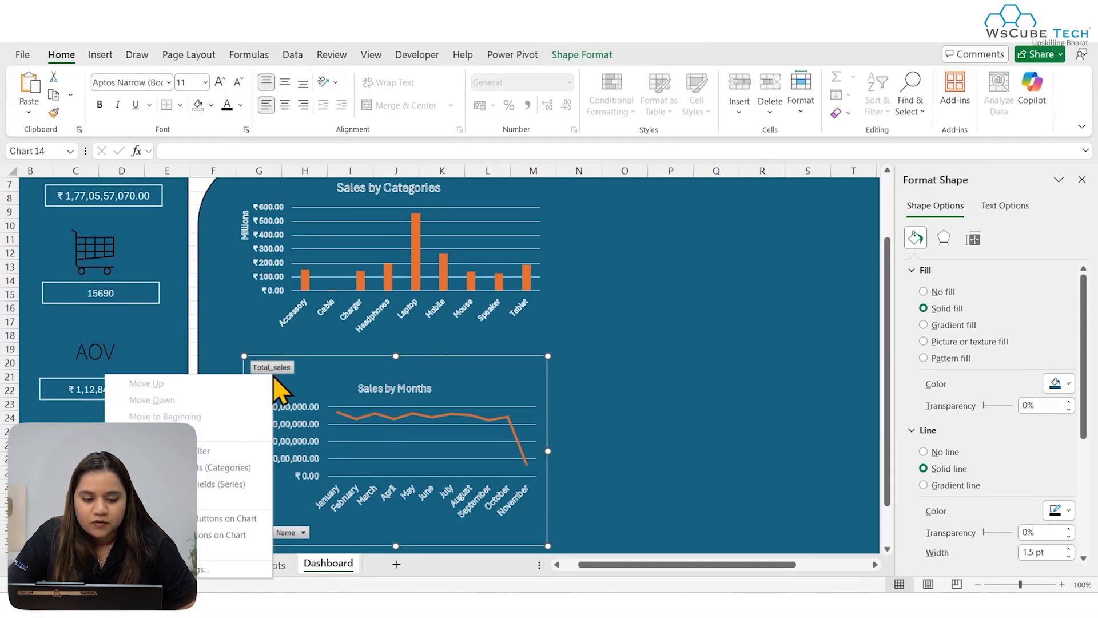
click(209, 535)
click(337, 418)
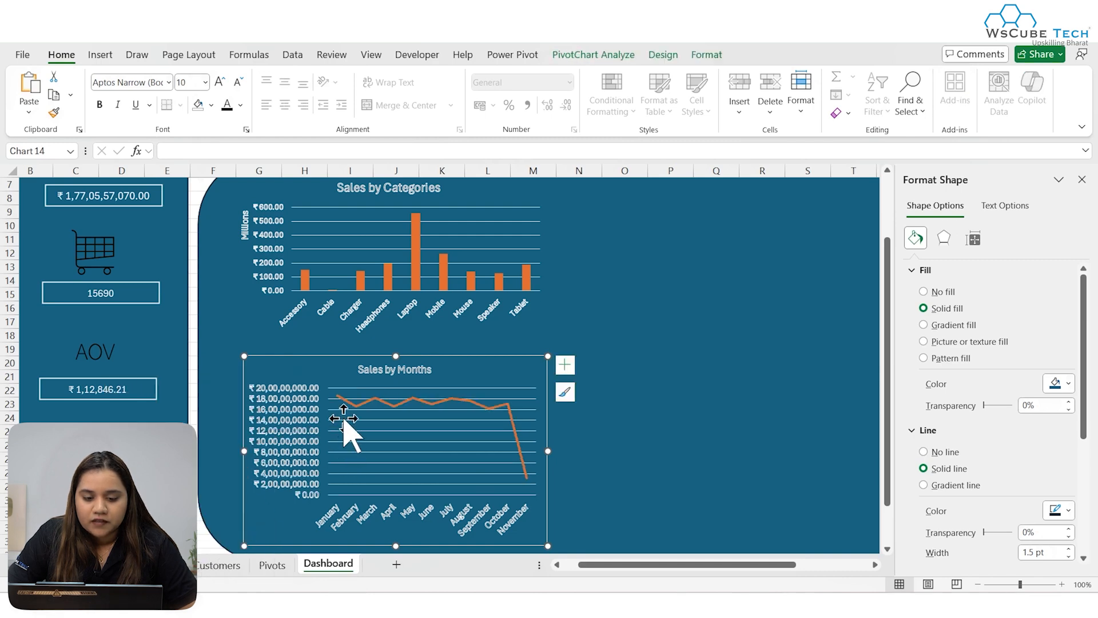
- Set the display units of the Sales by Months chart's vertical axis to Millions
click(300, 468)
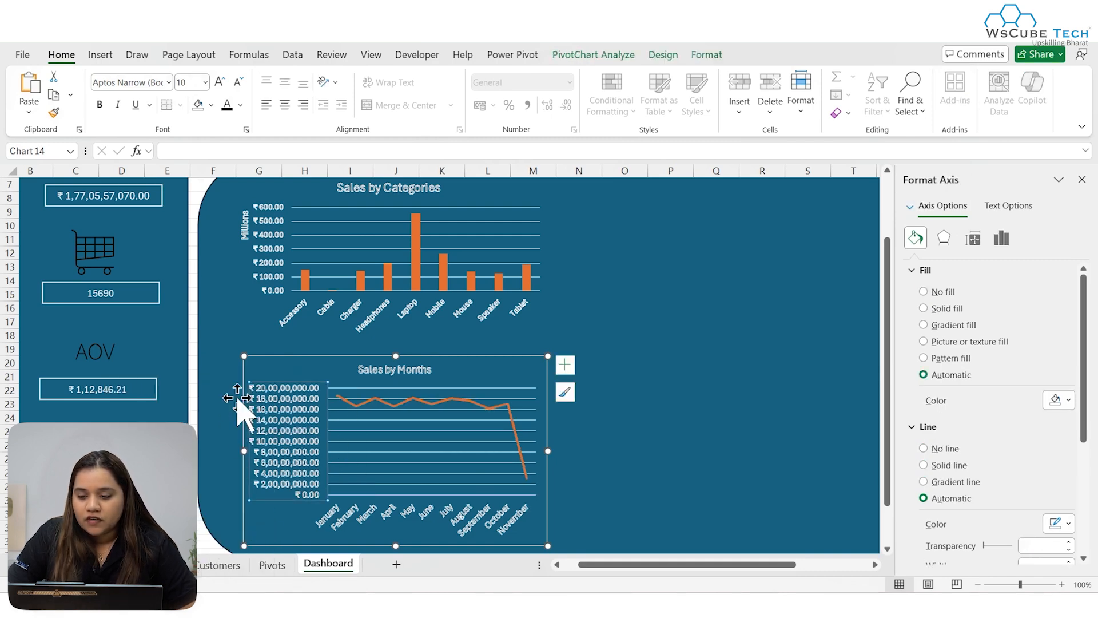
click(1001, 239)
click(972, 239)
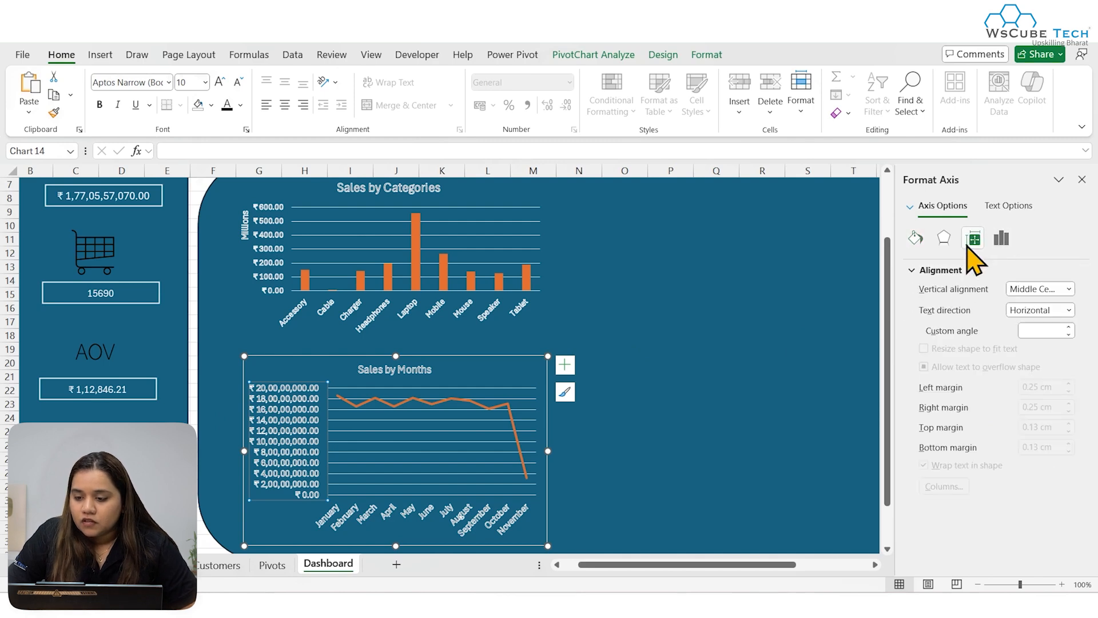
click(1001, 239)
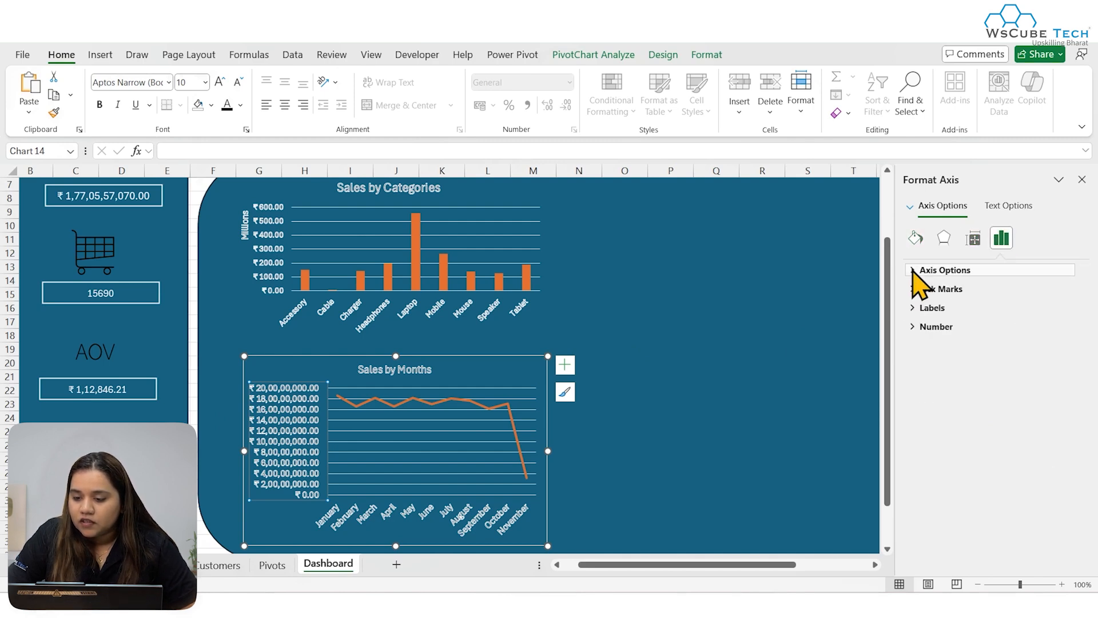
click(915, 279)
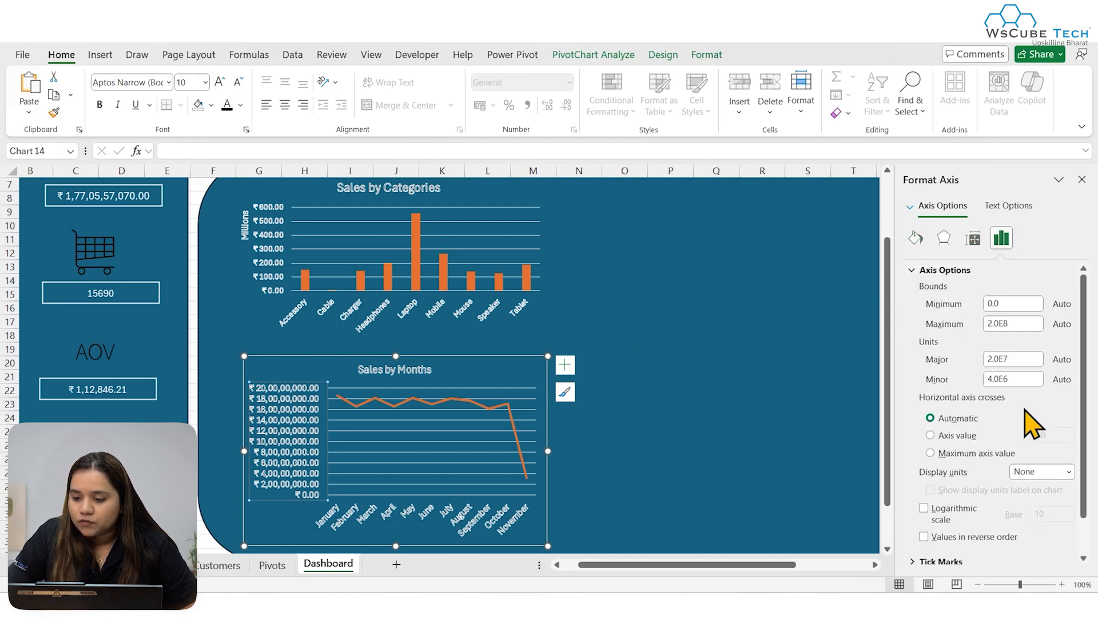
click(1068, 472)
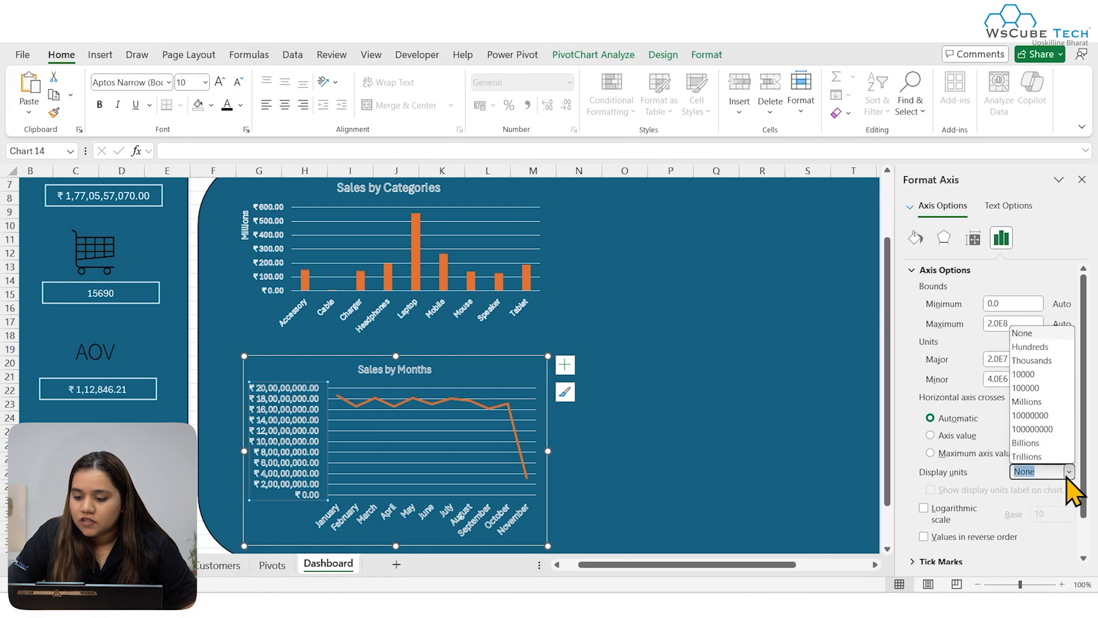
click(1056, 405)
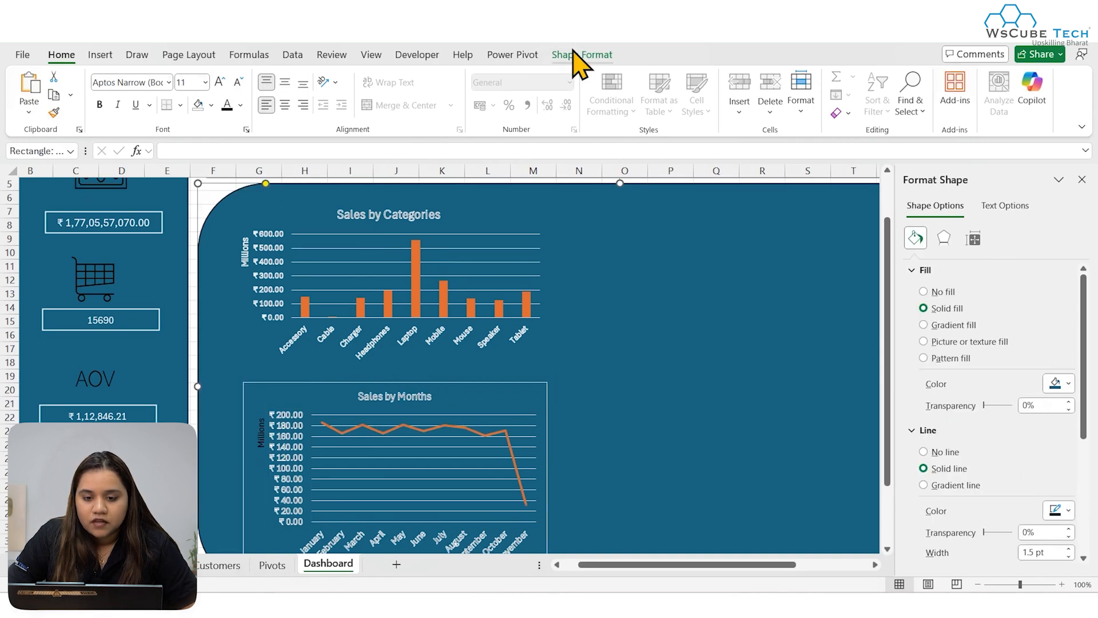
- Set the text fill of the Sales by Months chart title to white
click(574, 53)
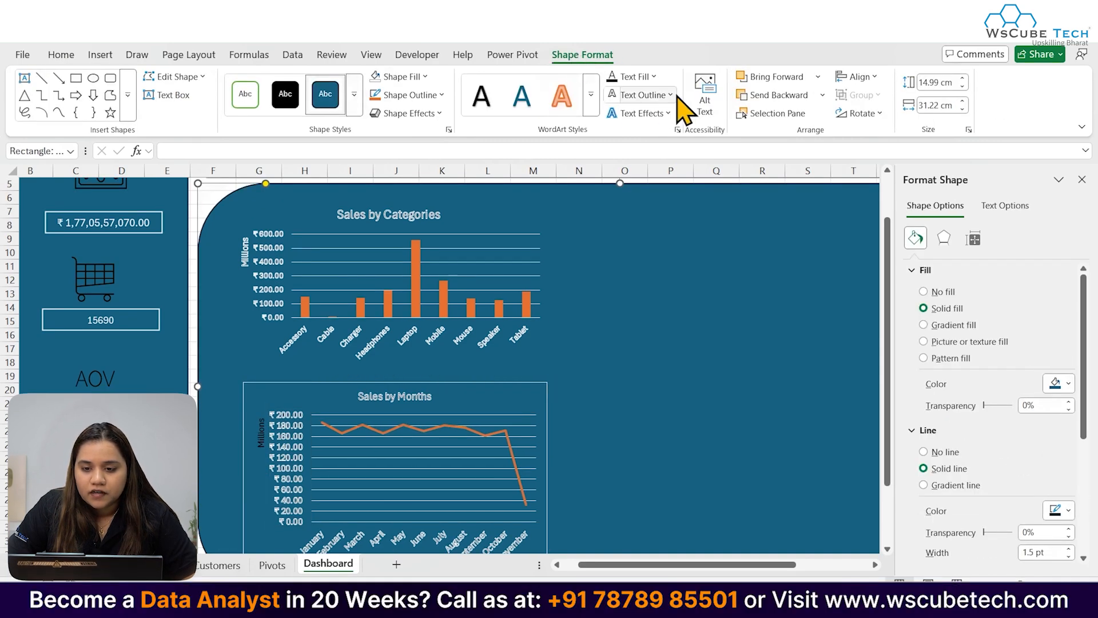
click(415, 401)
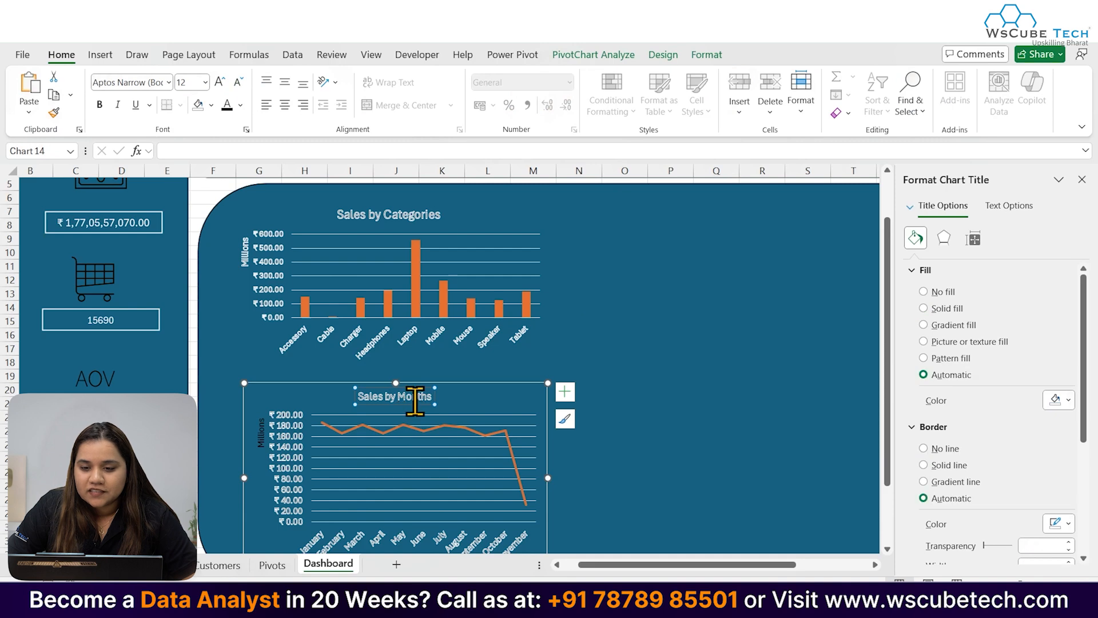
click(707, 54)
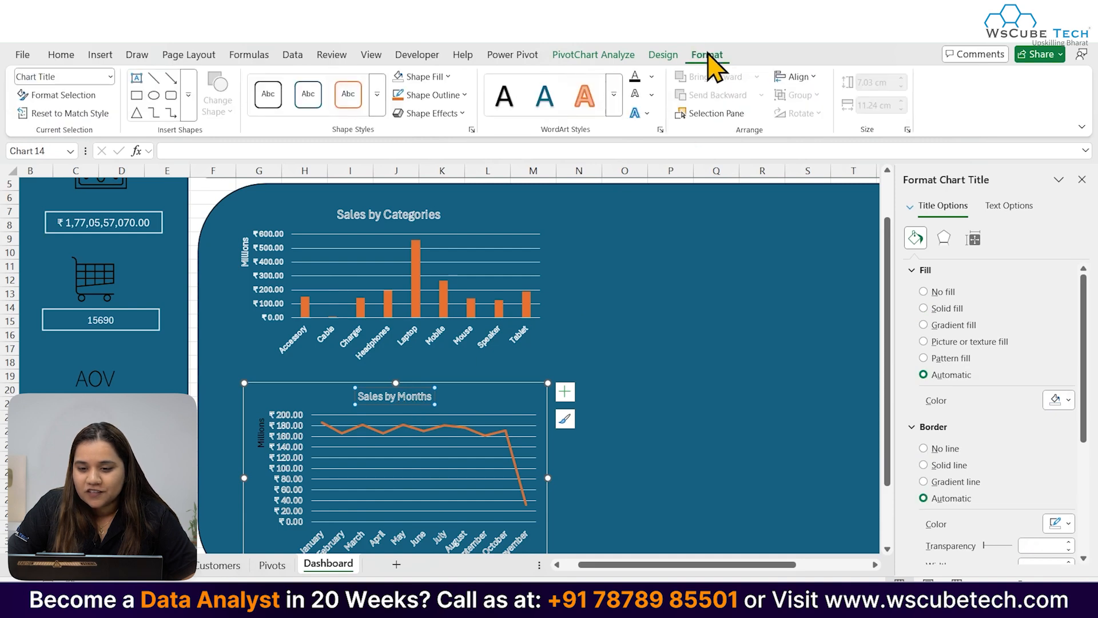
click(650, 78)
click(642, 140)
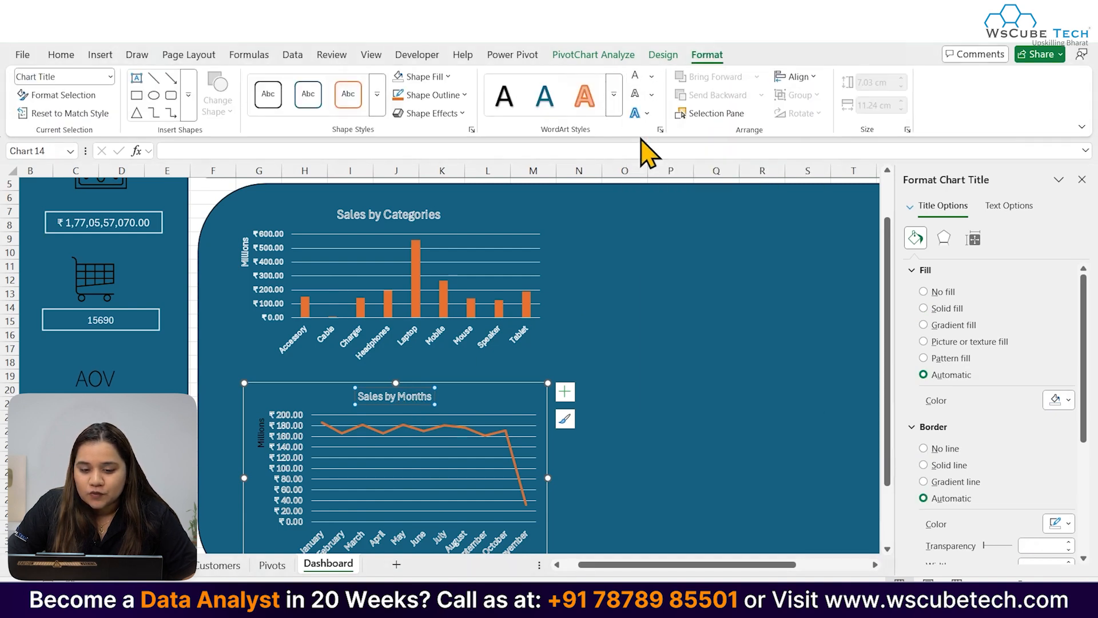
- Apply white text fill to the Sales by Months axis labels and the Sales by Categories chart title
click(270, 461)
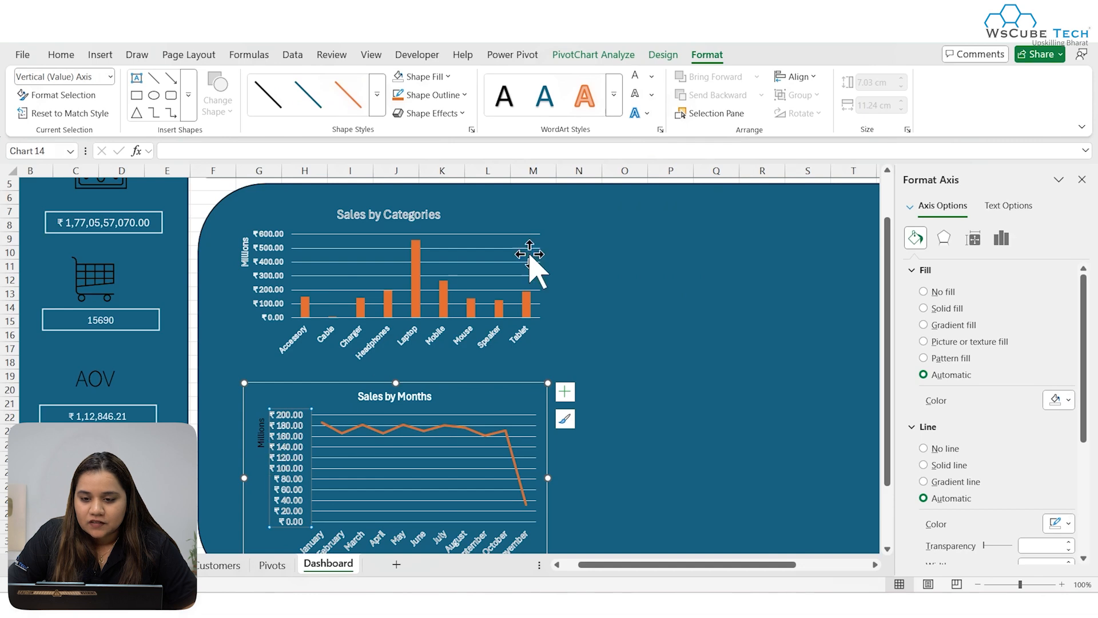
click(436, 347)
click(348, 383)
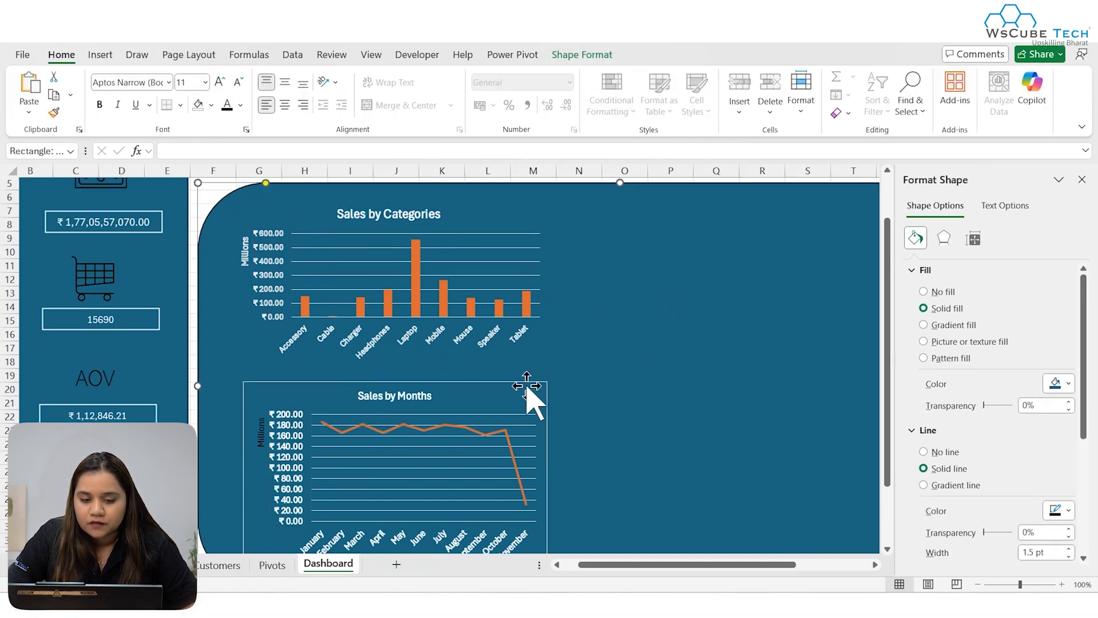
- Select the Millions display units label on the Sales by Months chart and bring up its text formatting options
click(263, 430)
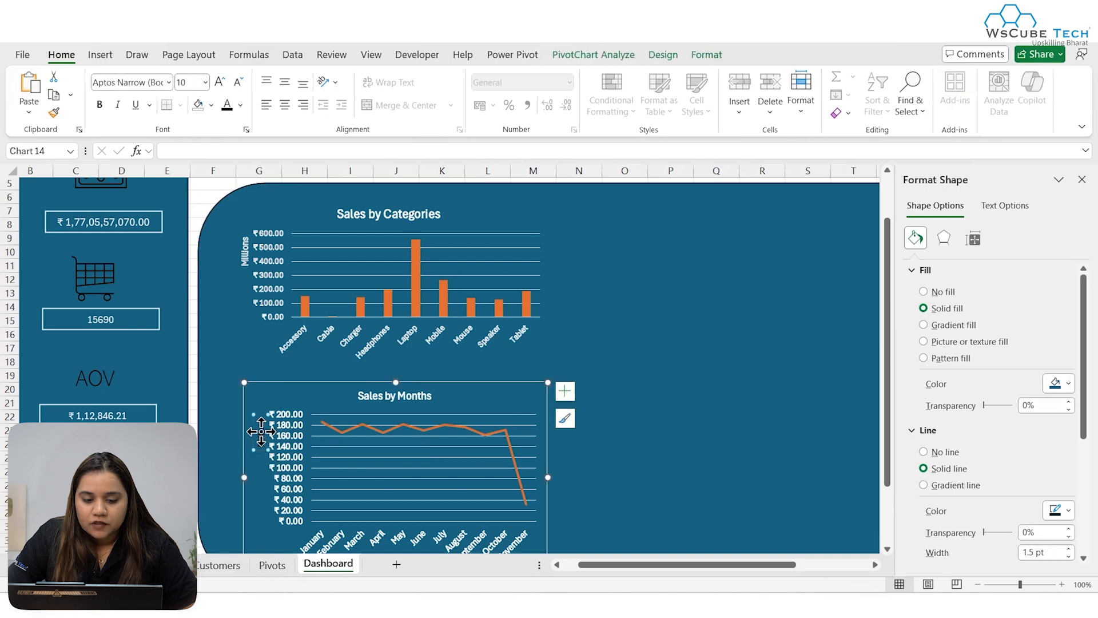
click(708, 55)
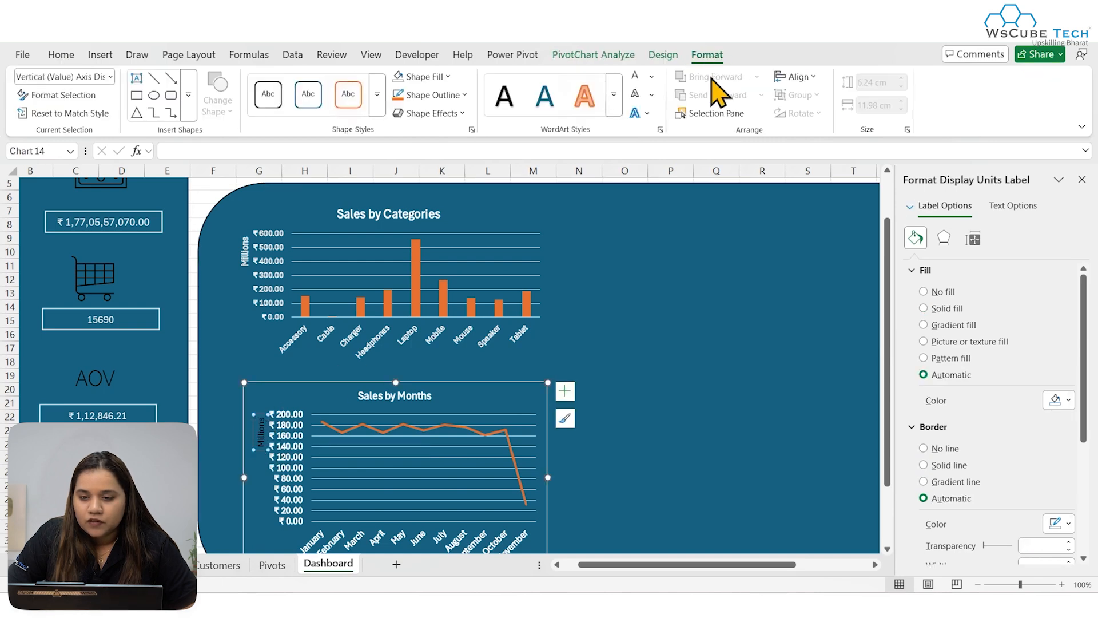